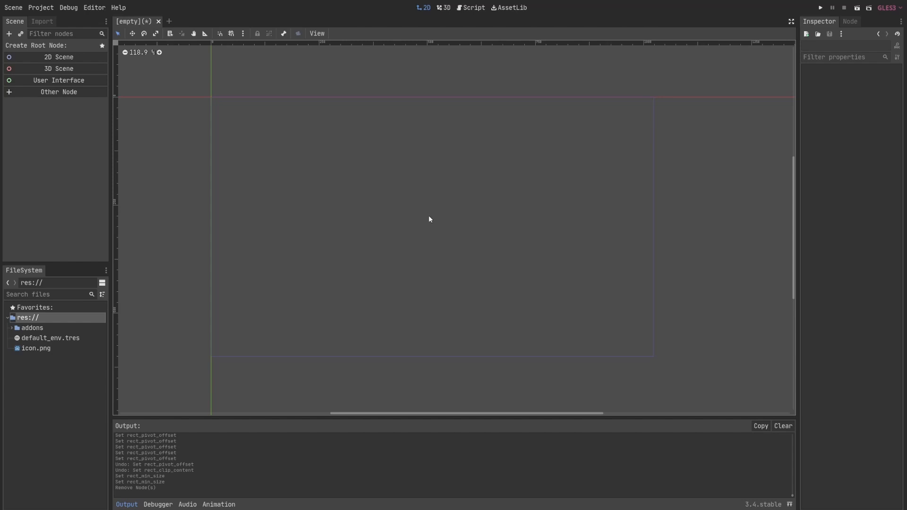
# - Create a User Interface root node for the new scene
pyautogui.click(50, 81)
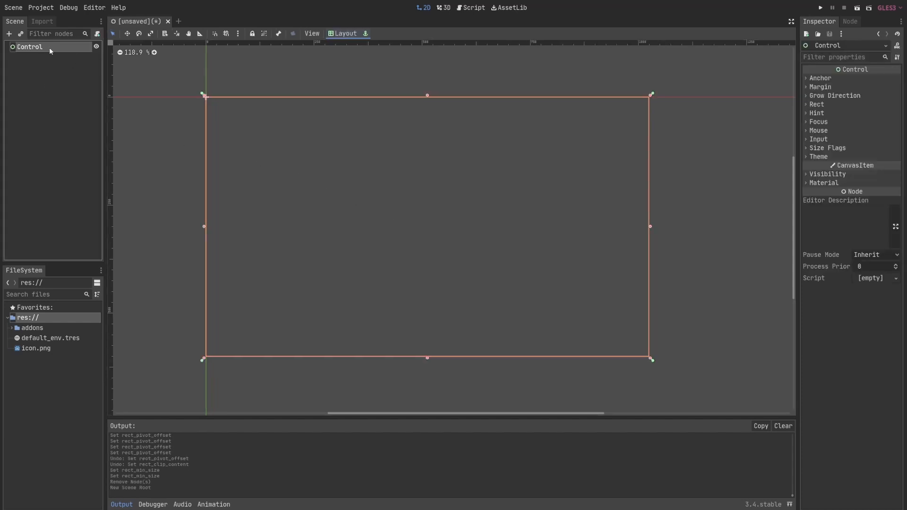
pyautogui.click(10, 34)
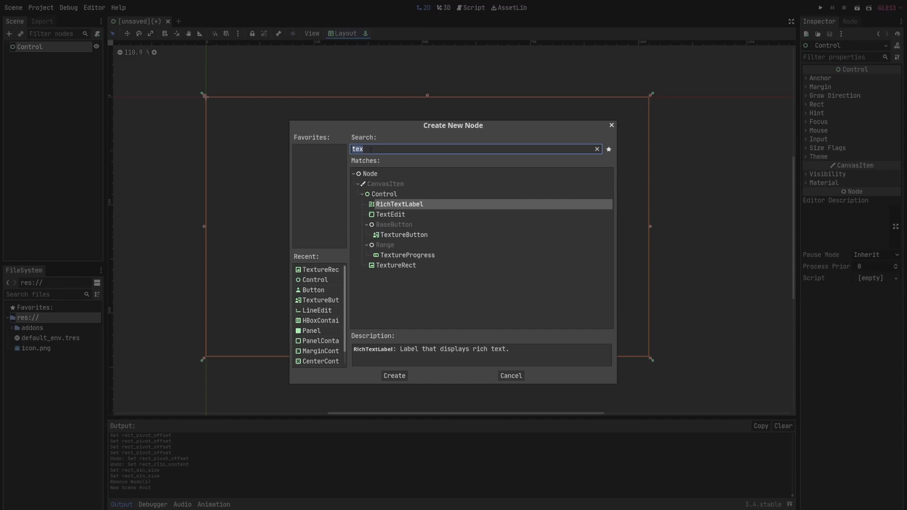
pyautogui.press('BackSpace')
pyautogui.scroll(-1, 397, 235)
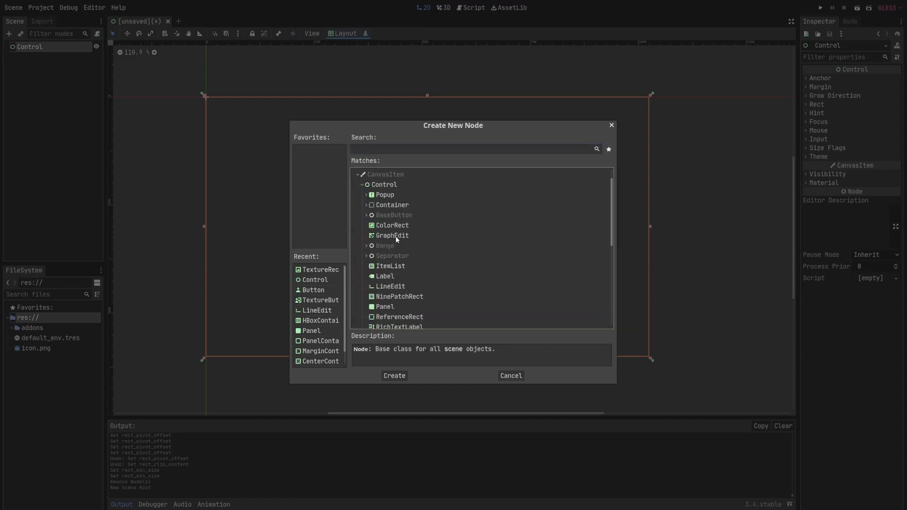
pyautogui.click(395, 236)
pyautogui.scroll(1, 396, 237)
pyautogui.scroll(-4, 389, 286)
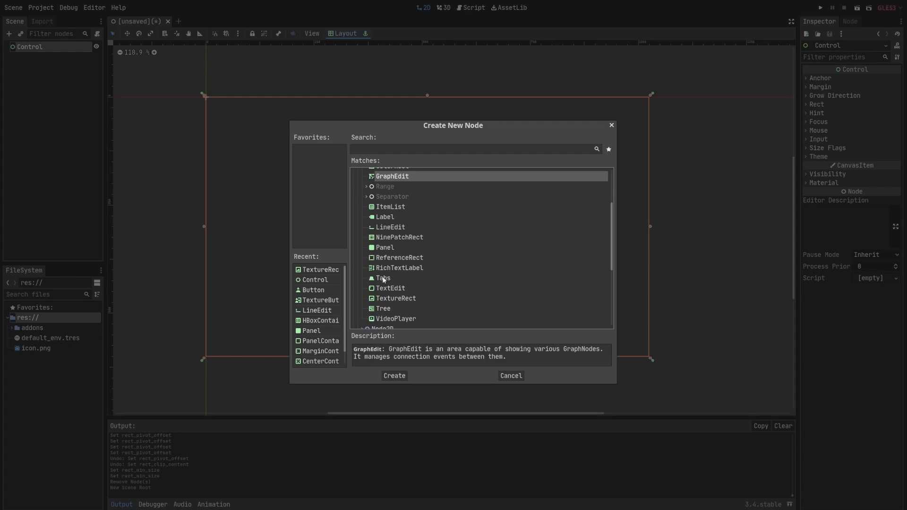
pyautogui.click(381, 219)
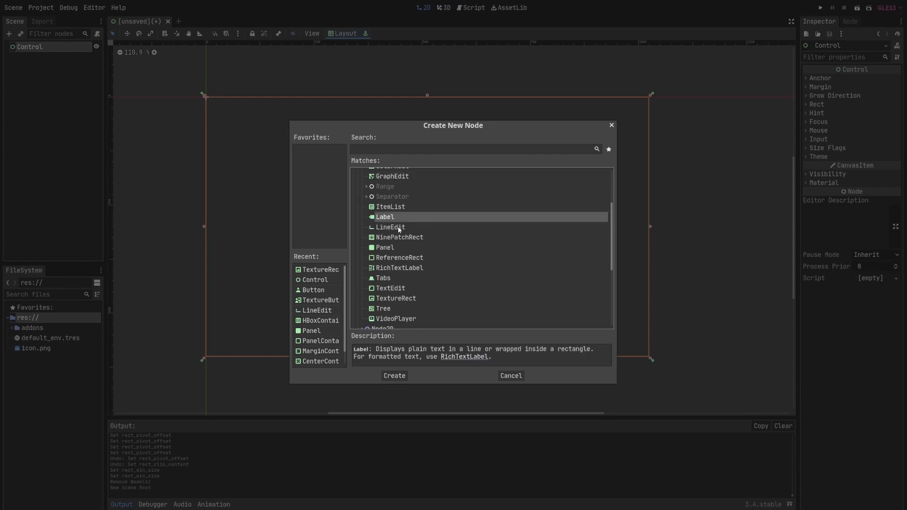
pyautogui.click(512, 376)
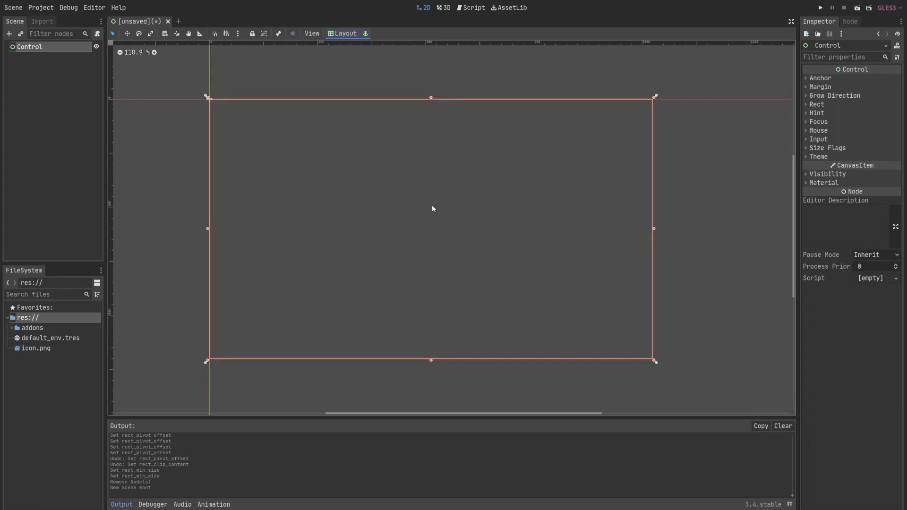
pyautogui.moveTo(433, 206); pyautogui.dragTo(436, 207, button='middle')
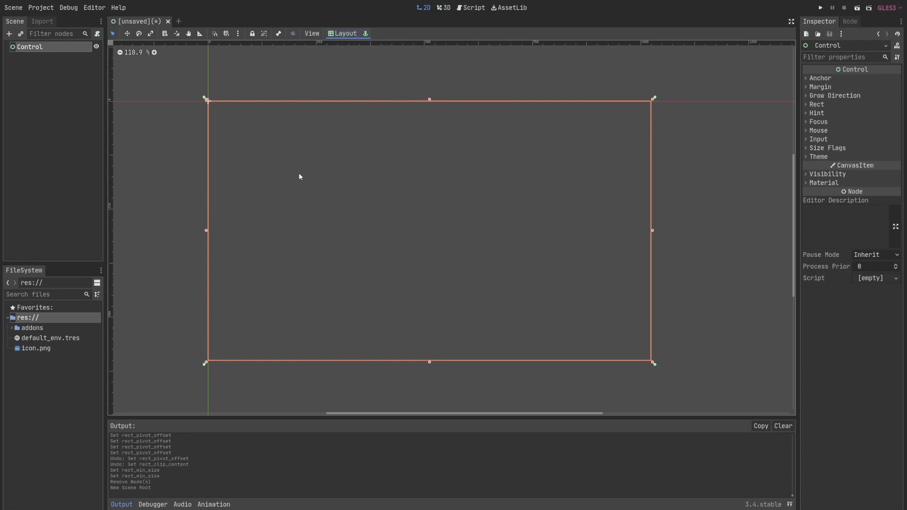
pyautogui.moveTo(299, 174); pyautogui.dragTo(302, 174, button='middle')
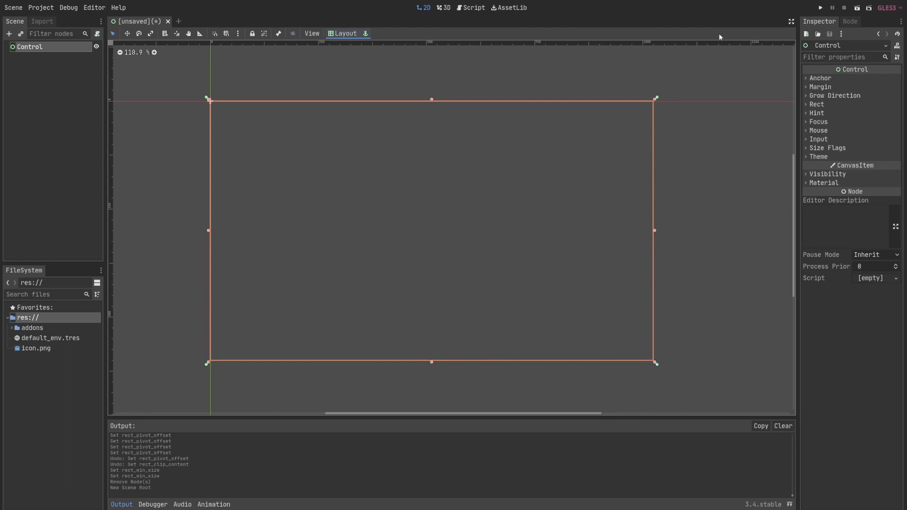
pyautogui.moveTo(518, 192); pyautogui.dragTo(517, 193, button='middle')
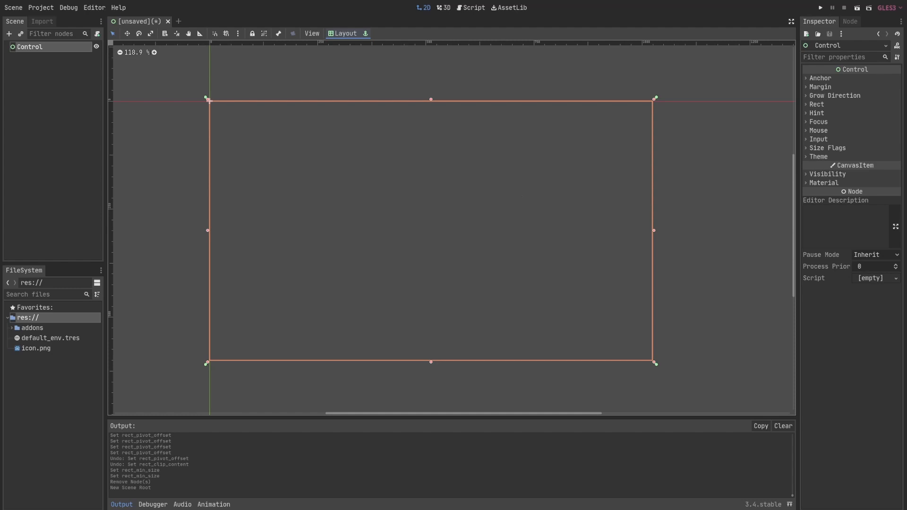
pyautogui.hotkey('alt', 'Tab')
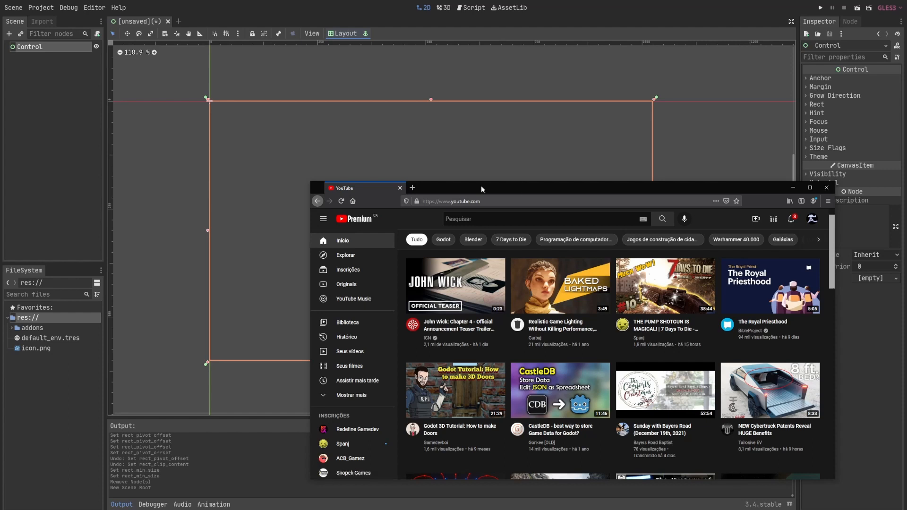
pyautogui.moveTo(544, 309)
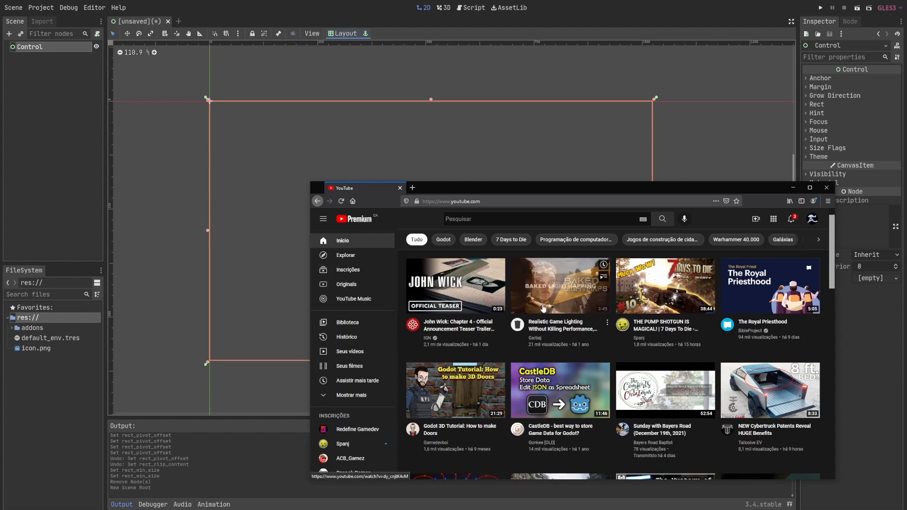
pyautogui.moveTo(662, 190); pyautogui.dragTo(675, 181)
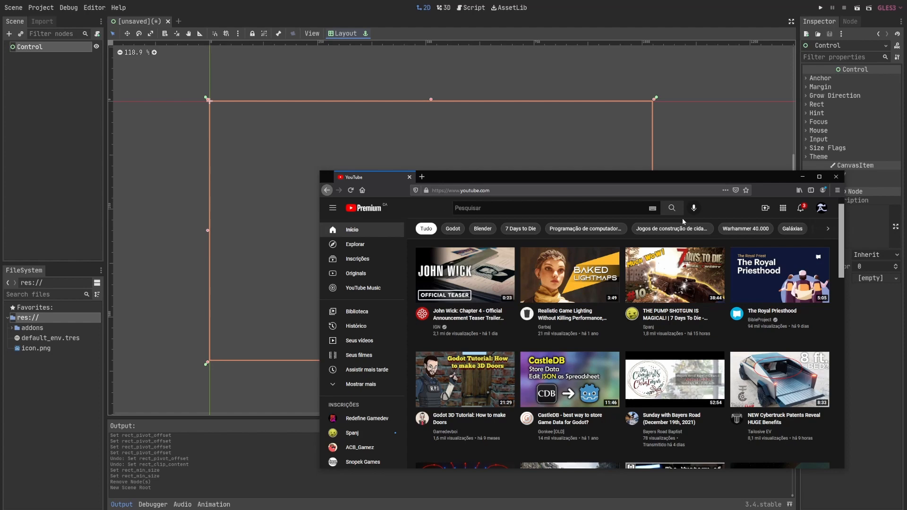
pyautogui.moveTo(590, 283)
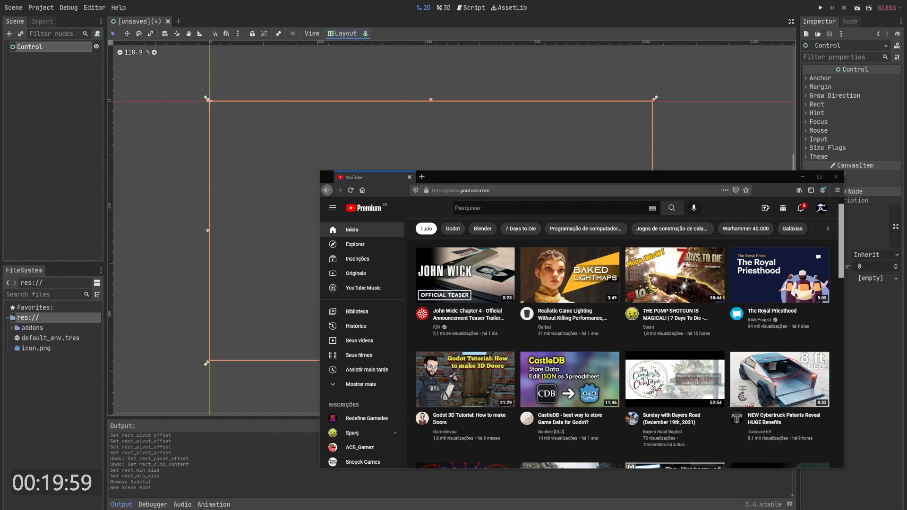
pyautogui.moveTo(463, 180); pyautogui.dragTo(448, 179)
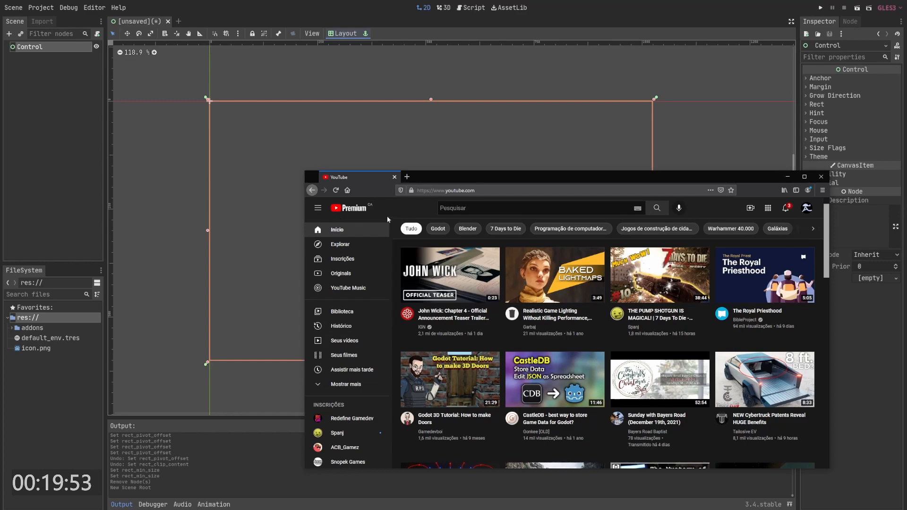
pyautogui.scroll(-2, 335, 283)
pyautogui.scroll(-5, 335, 305)
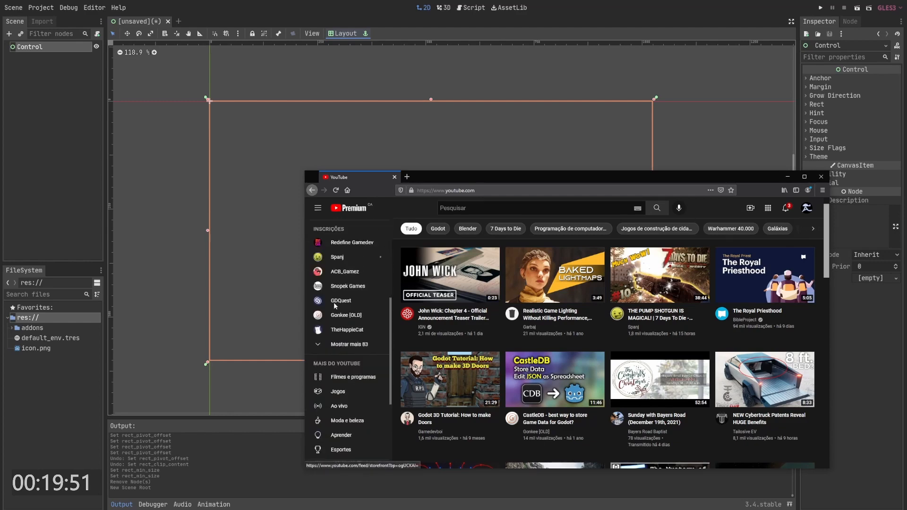
pyautogui.scroll(5, 336, 306)
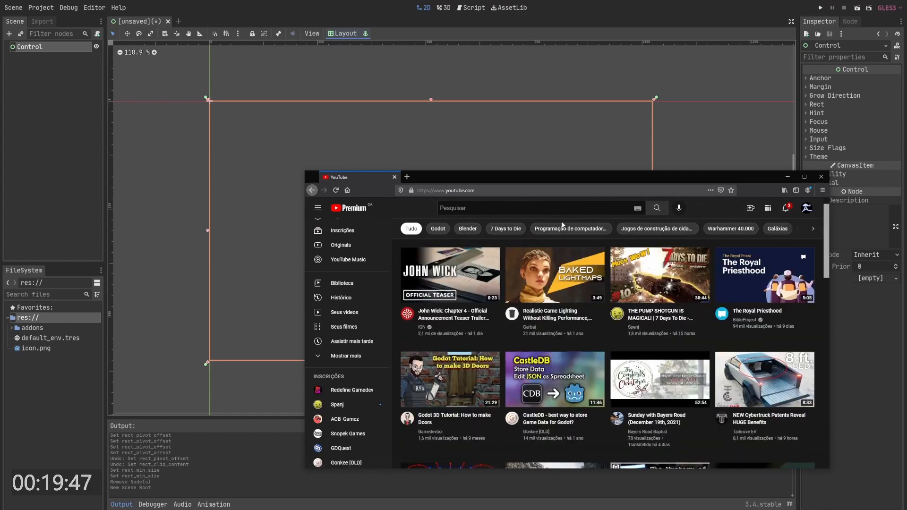
pyautogui.click(498, 204)
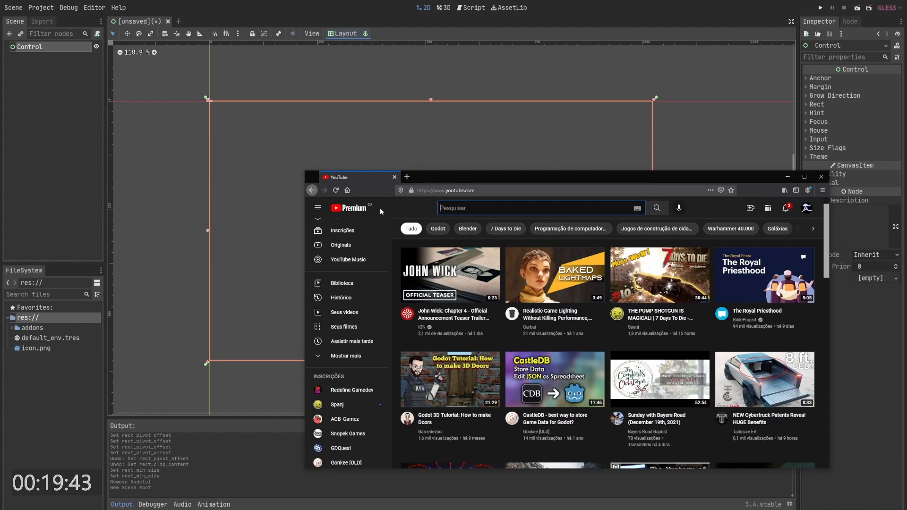
pyautogui.click(410, 149)
pyautogui.rightClick(34, 47)
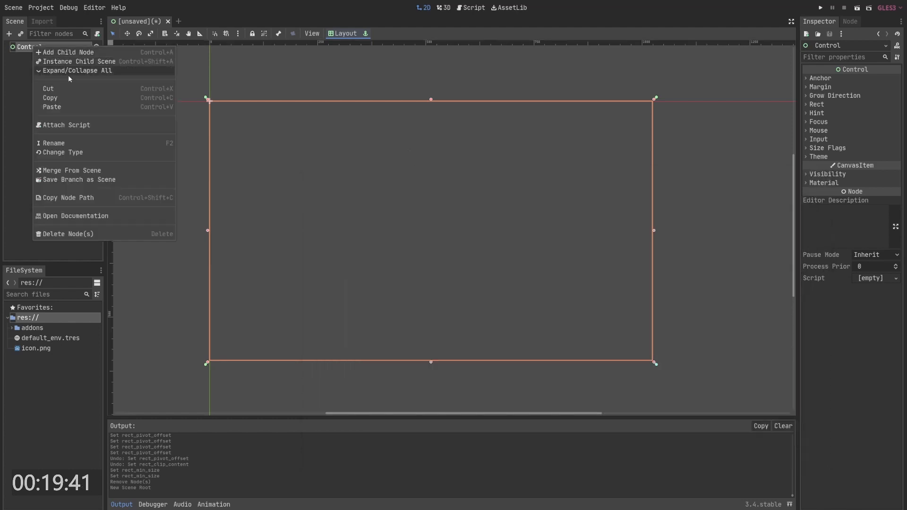
pyautogui.press('Escape')
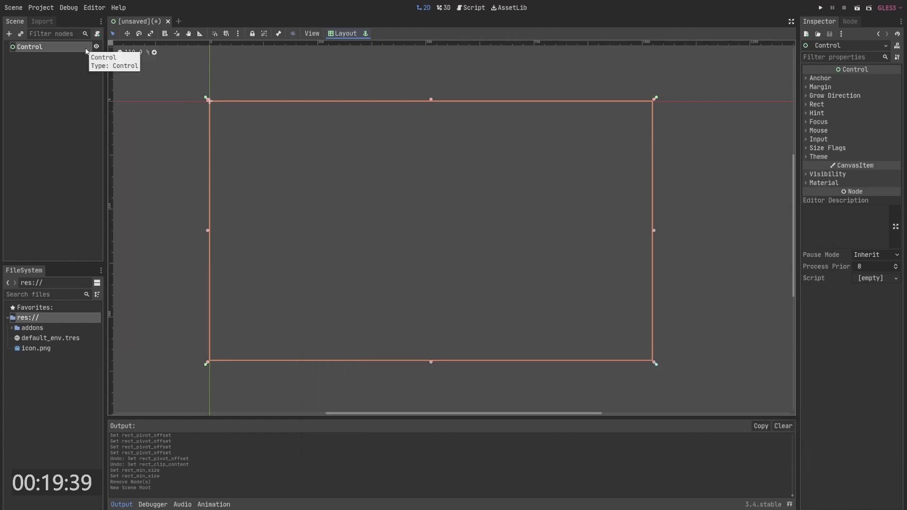
# - Add a Panel child node under the Control root
pyautogui.click(9, 34)
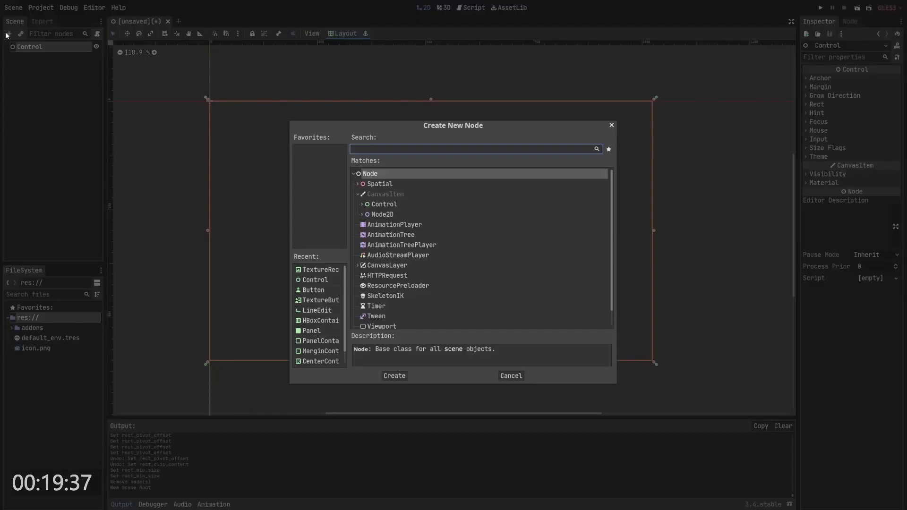
pyautogui.write('pam')
pyautogui.press('BackSpace')
pyautogui.press('BackSpace')
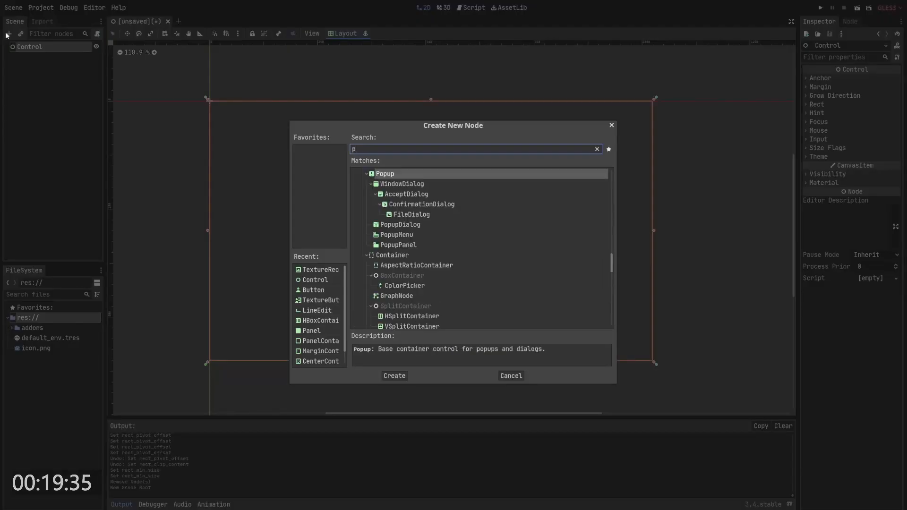
pyautogui.write('anel')
pyautogui.press('Return')
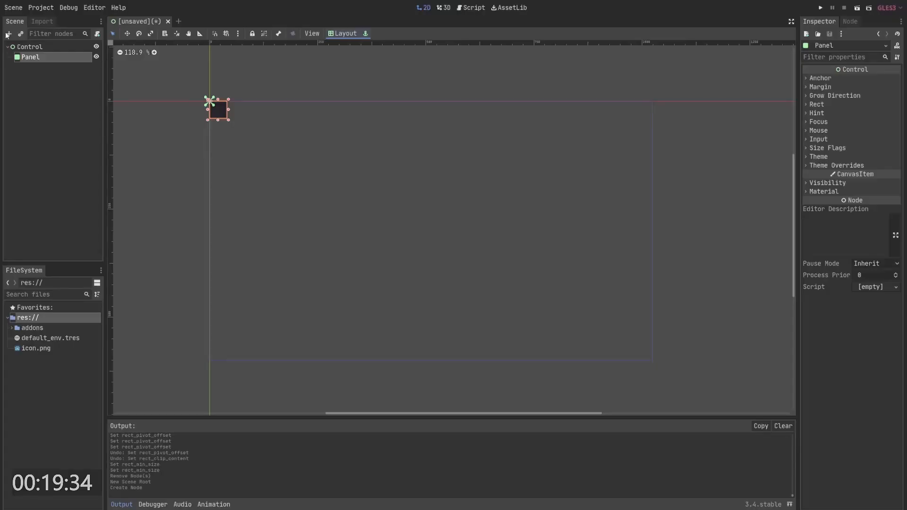
# - Apply the Top Wide layout to the panel and stretch its height to about 58 px
pyautogui.click(345, 33)
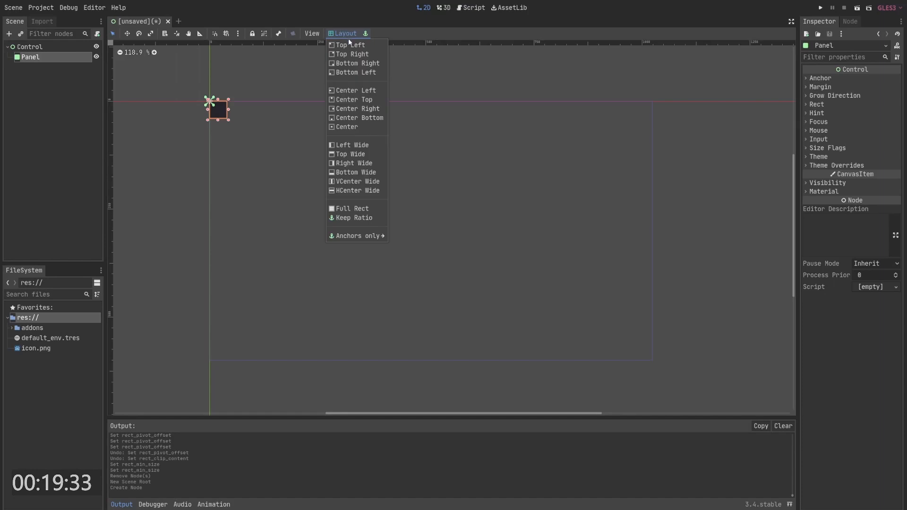
pyautogui.click(363, 156)
pyautogui.moveTo(430, 120); pyautogui.dragTo(431, 124)
# - Duplicate the panel and rename the copy to main
pyautogui.keyDown('ctrl'); pyautogui.click(37, 57); pyautogui.keyUp('ctrl')
pyautogui.click(36, 57)
pyautogui.hotkey('ctrl', 'd')
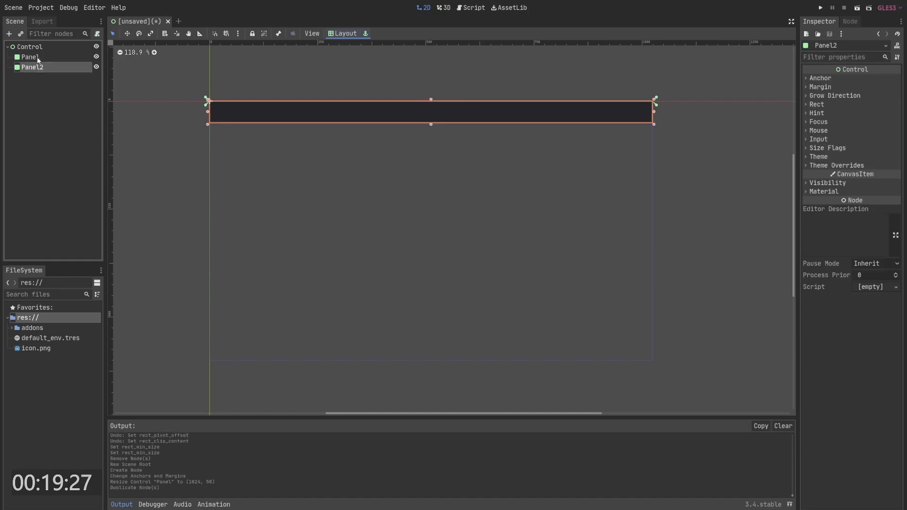
pyautogui.doubleClick(42, 67)
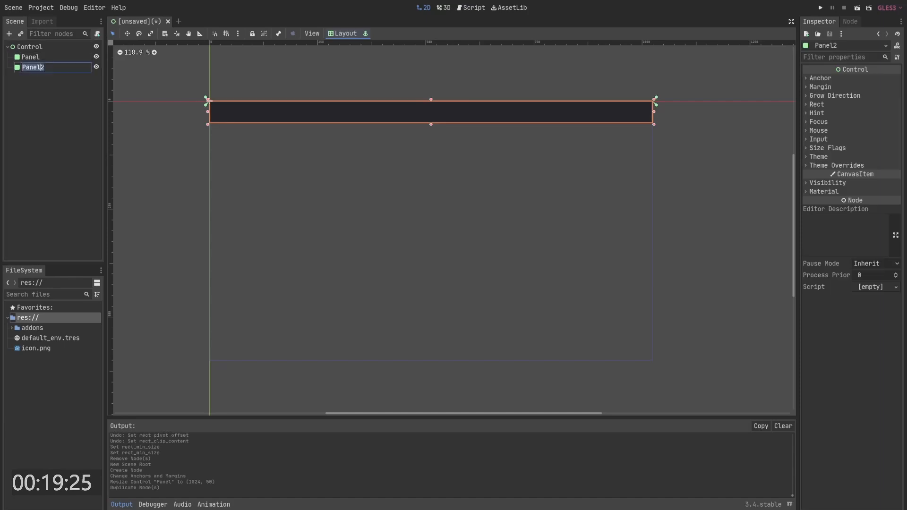
pyautogui.write('main')
pyautogui.press('Return')
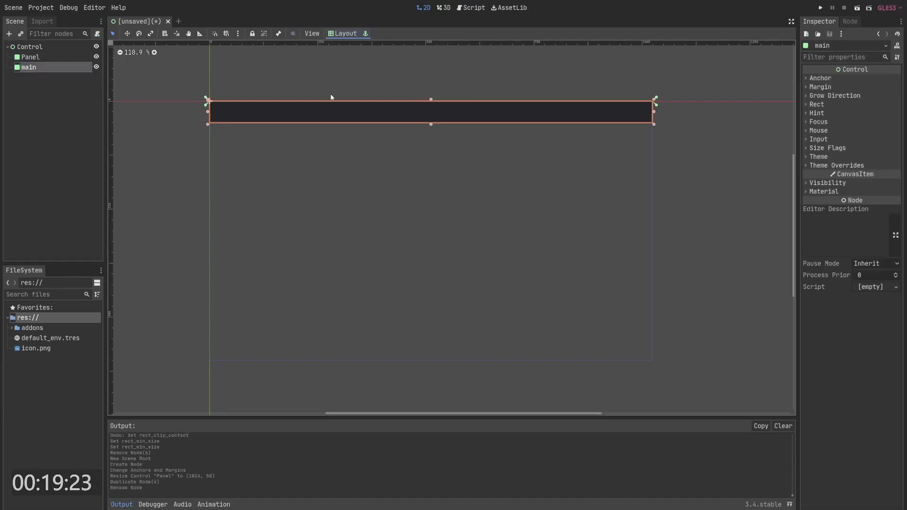
# - Apply the Full Rect layout to main and move its top edge down to the panel's bottom
pyautogui.click(344, 33)
pyautogui.click(357, 206)
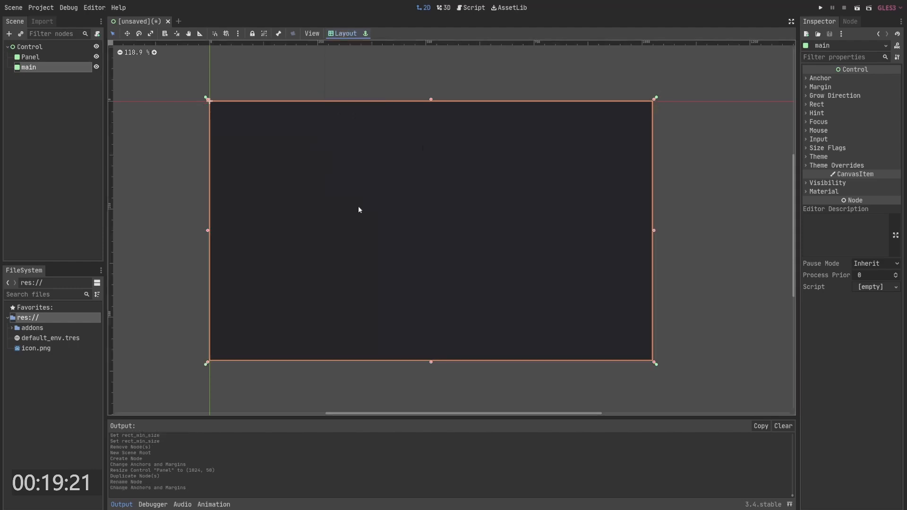
pyautogui.moveTo(431, 99); pyautogui.dragTo(431, 122)
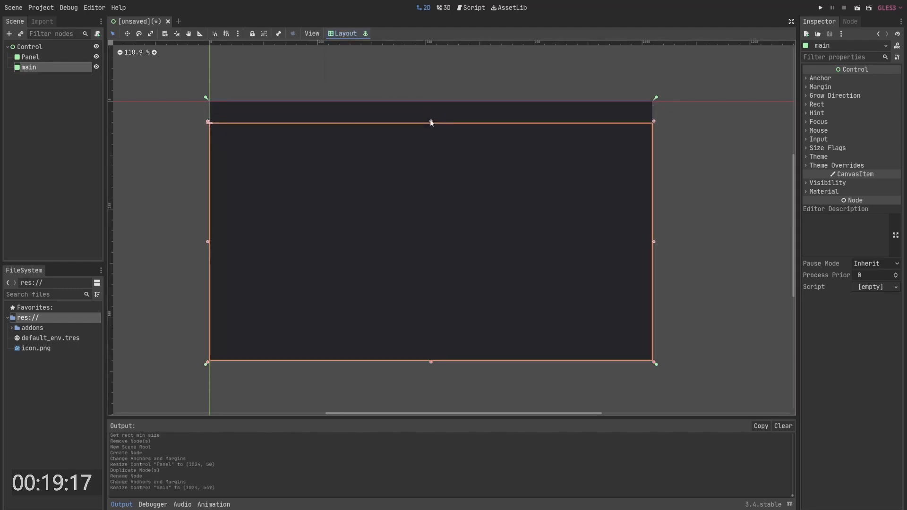
# - Resize the Control root from its corner and undo the resize
pyautogui.click(36, 58)
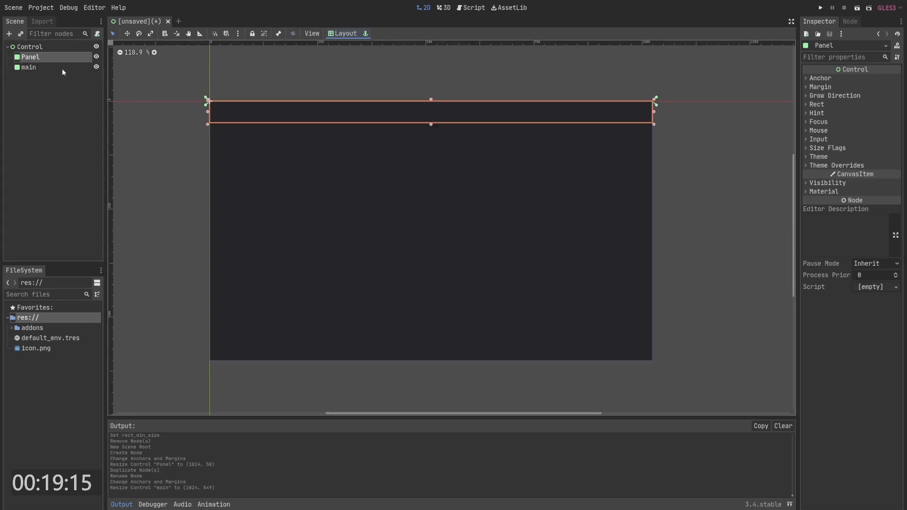
pyautogui.click(59, 68)
pyautogui.click(44, 60)
pyautogui.click(44, 66)
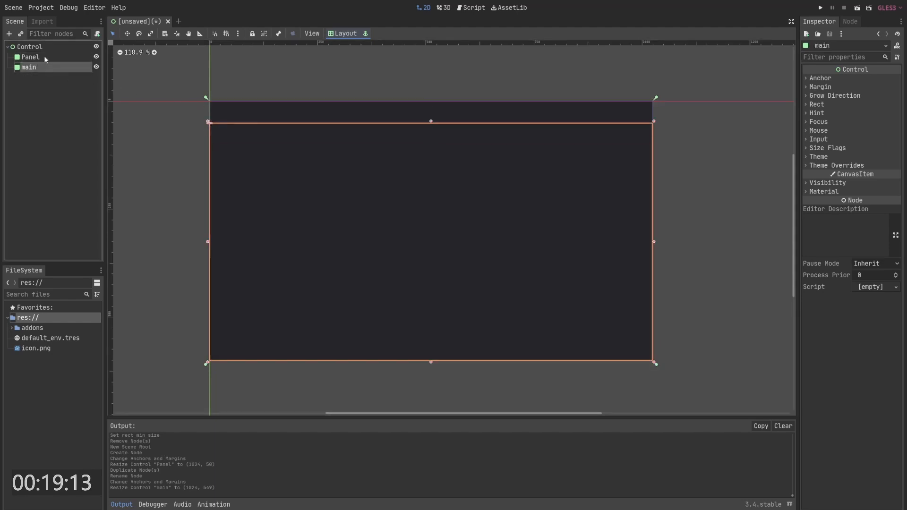
pyautogui.click(44, 57)
pyautogui.click(41, 46)
pyautogui.moveTo(654, 364); pyautogui.dragTo(591, 337)
pyautogui.hotkey('ctrl', 'z')
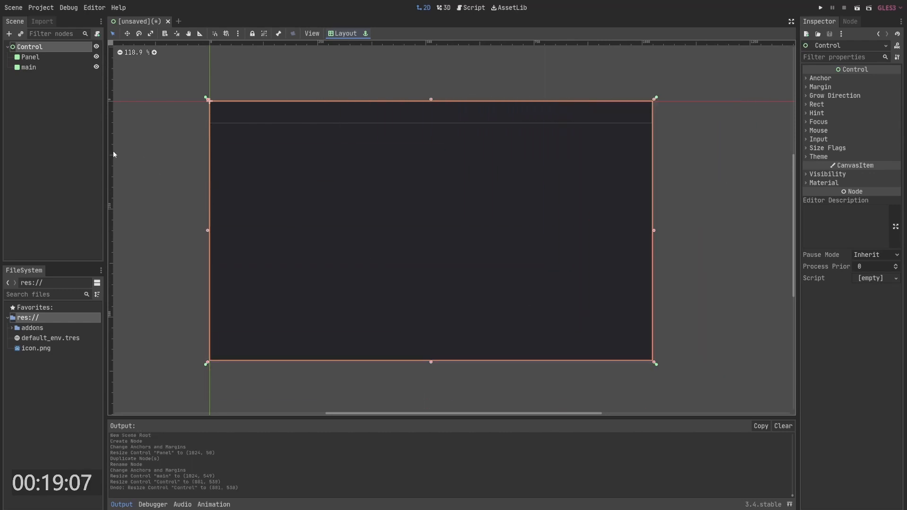
# - Rename the top panel to nav
pyautogui.click(32, 57)
pyautogui.click(31, 57)
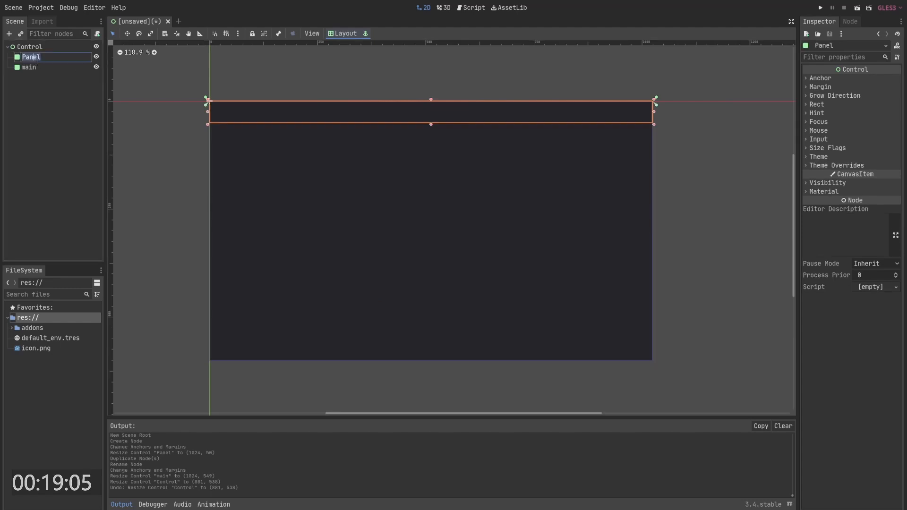
pyautogui.write('anv')
pyautogui.press('Return')
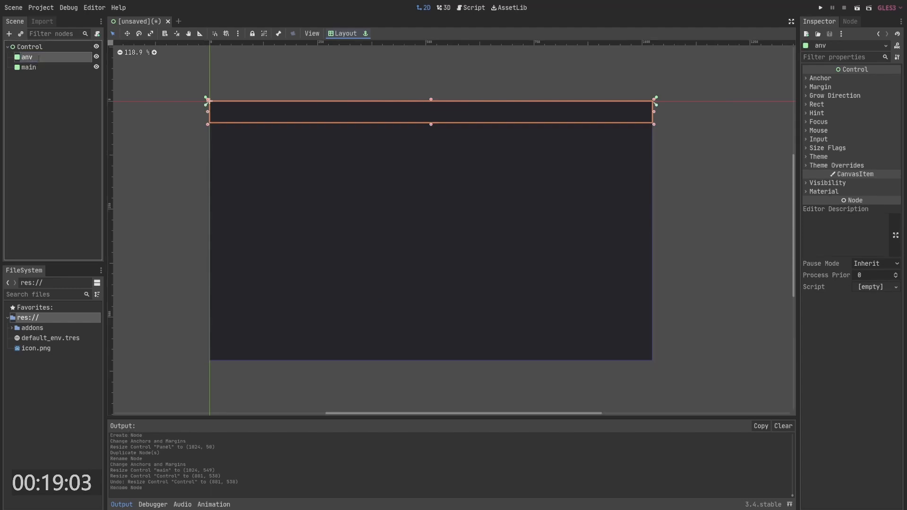
pyautogui.click(38, 58)
pyautogui.write('nav')
pyautogui.press('Return')
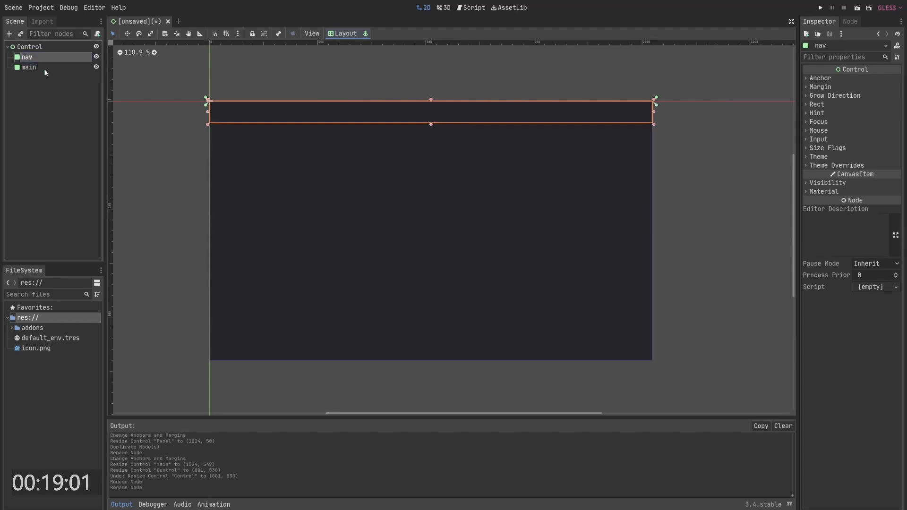
pyautogui.hotkey('alt', 'Tab')
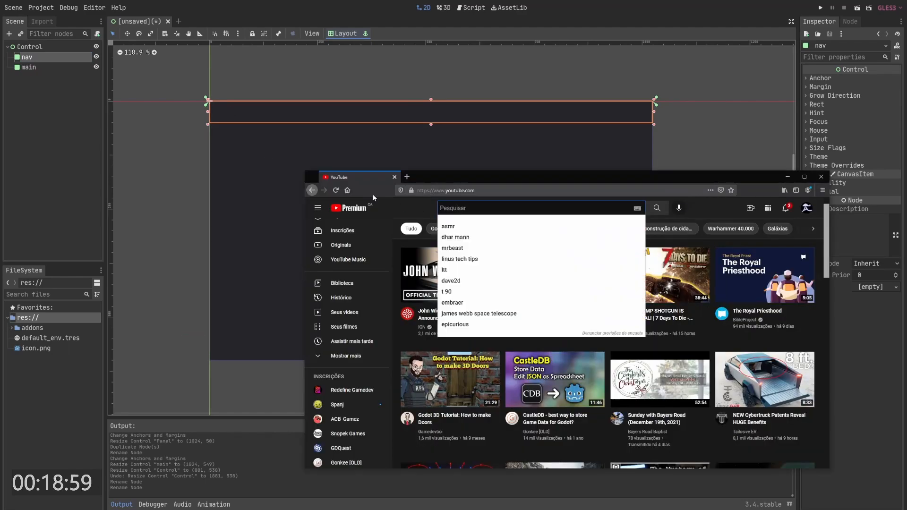
# - Add a Button as a child of the nav panel
pyautogui.hotkey('alt', 'Tab')
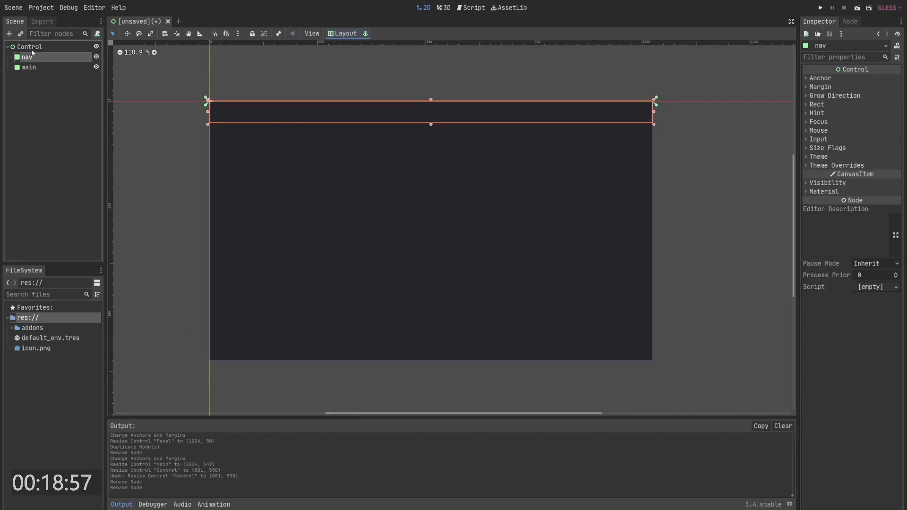
pyautogui.rightClick(35, 60)
pyautogui.click(59, 62)
pyautogui.write('button')
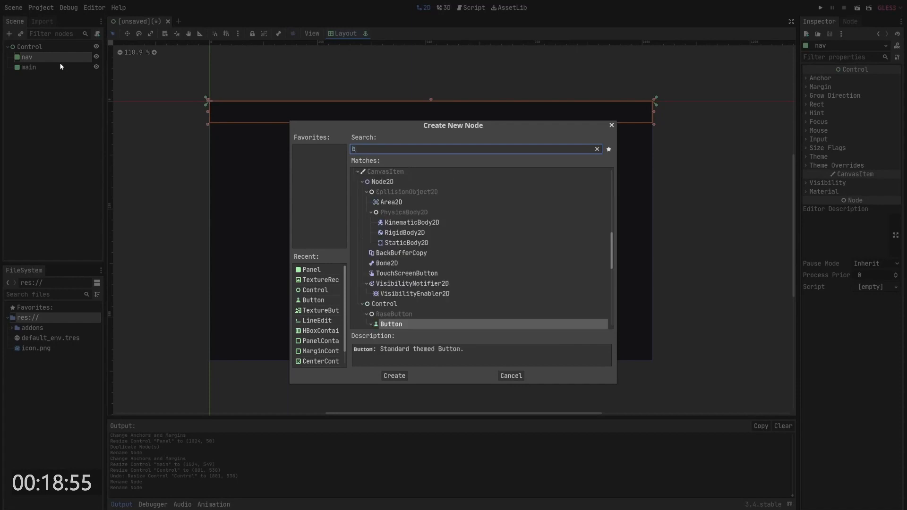
pyautogui.press('Return')
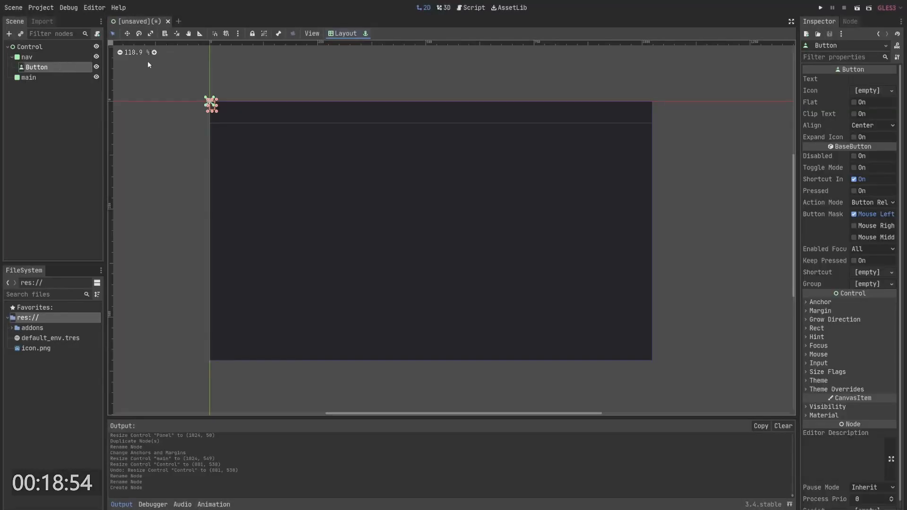
# - Apply the Full Rect layout to the button and duplicate it
pyautogui.click(346, 33)
pyautogui.click(299, 33)
pyautogui.click(346, 33)
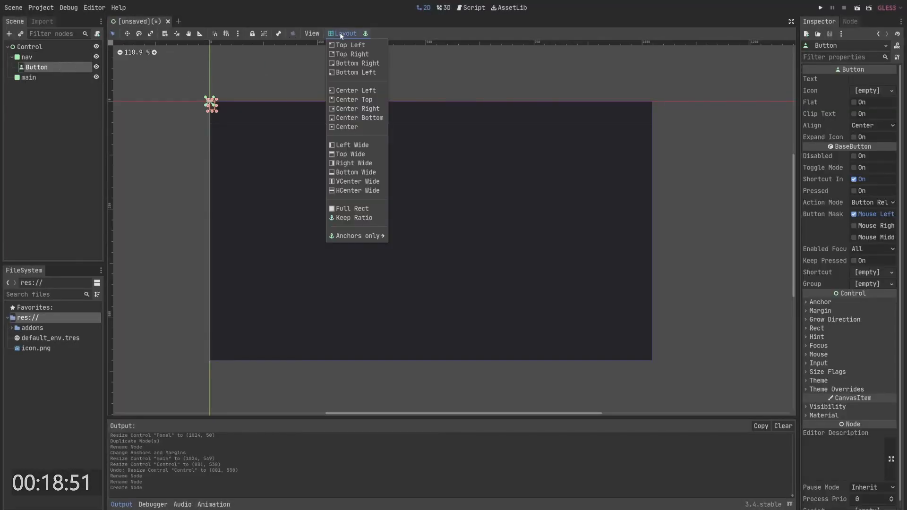
pyautogui.click(348, 207)
pyautogui.click(56, 70)
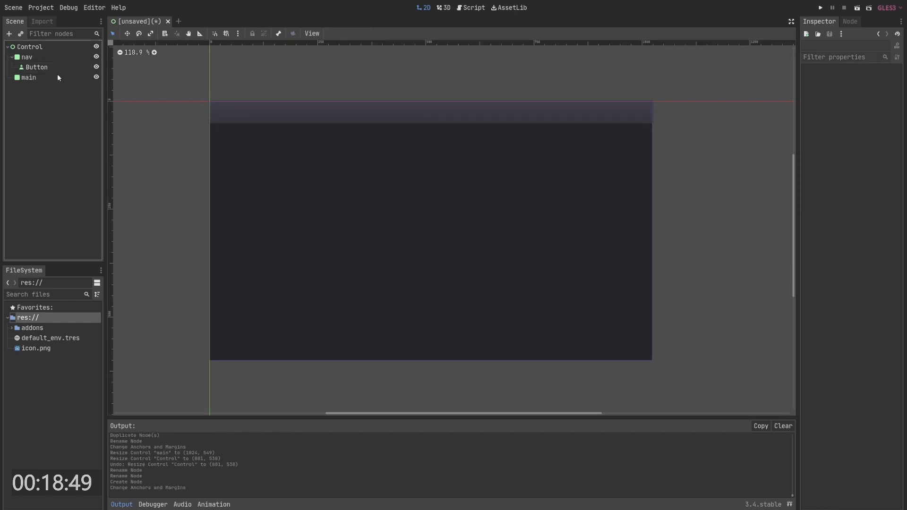
pyautogui.hotkey('ctrl', 'd')
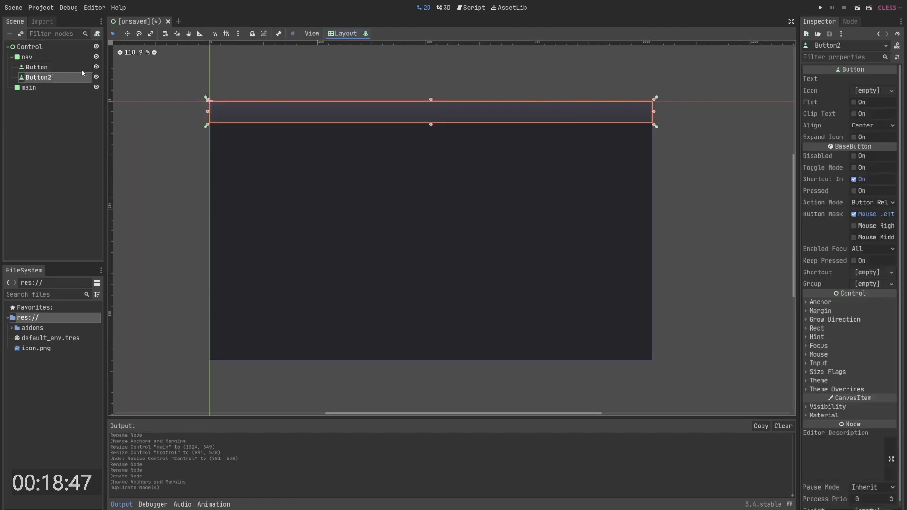
# - Add an HBoxContainer child to nav and apply the Top Wide layout to it
pyautogui.rightClick(49, 58)
pyautogui.click(80, 65)
pyautogui.rightClick(56, 57)
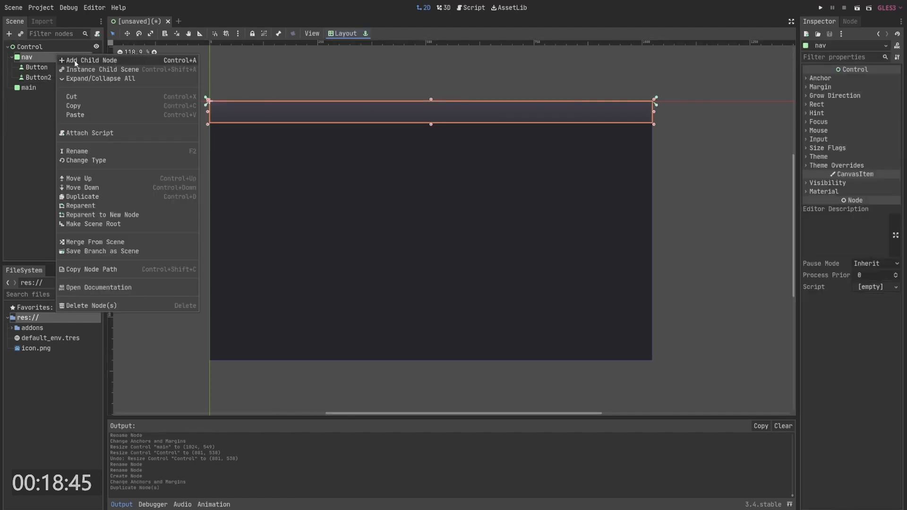
pyautogui.click(75, 61)
pyautogui.write('hbe')
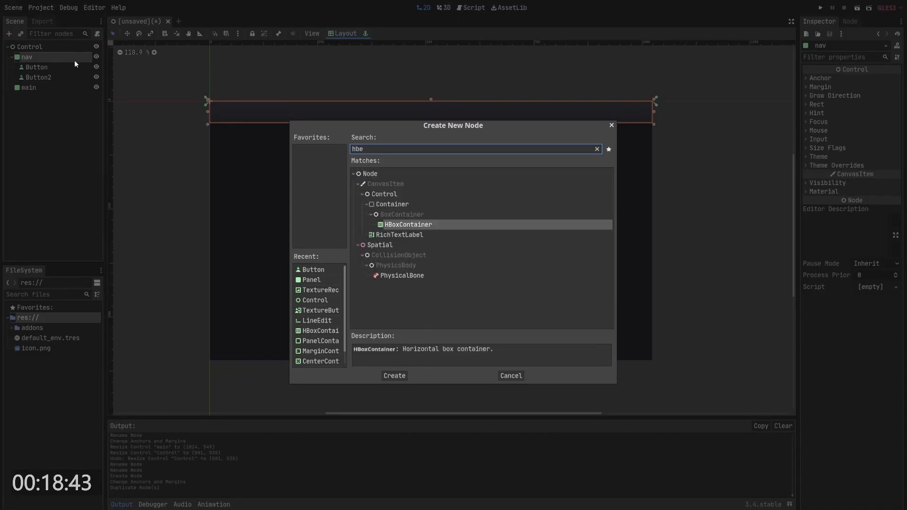
pyautogui.press('Return')
pyautogui.click(344, 33)
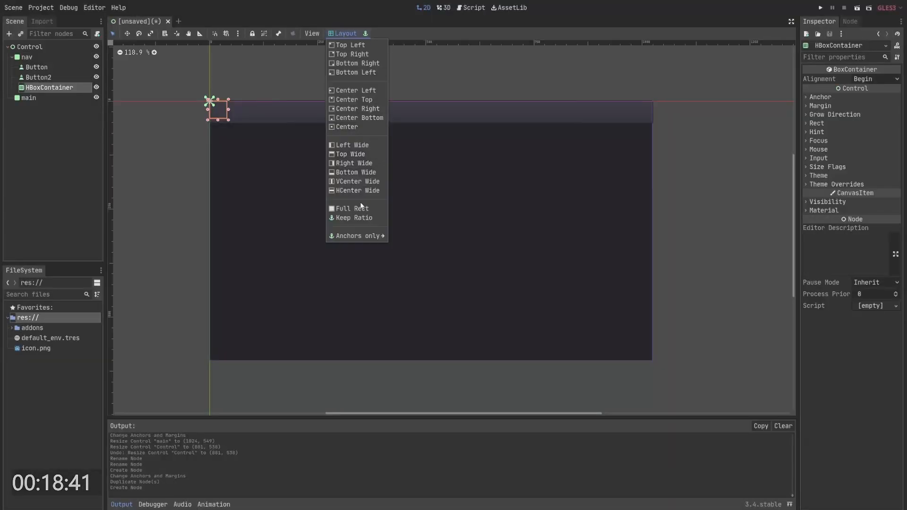
pyautogui.click(350, 155)
# - Move both buttons into the HBoxContainer
pyautogui.click(39, 77)
pyautogui.keyDown('shift'); pyautogui.click(33, 67); pyautogui.keyUp('shift')
pyautogui.moveTo(33, 69); pyautogui.dragTo(49, 88)
pyautogui.click(41, 77)
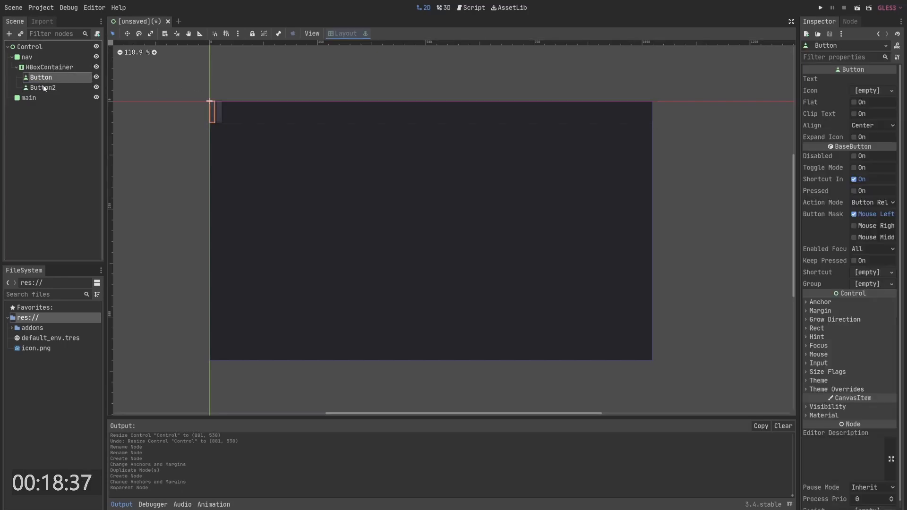
pyautogui.click(43, 87)
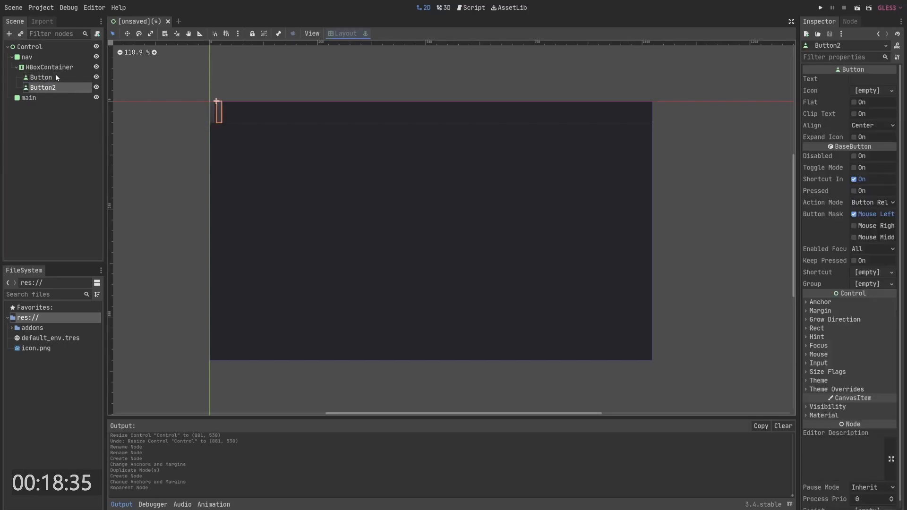
pyautogui.hotkey('alt', 'Tab')
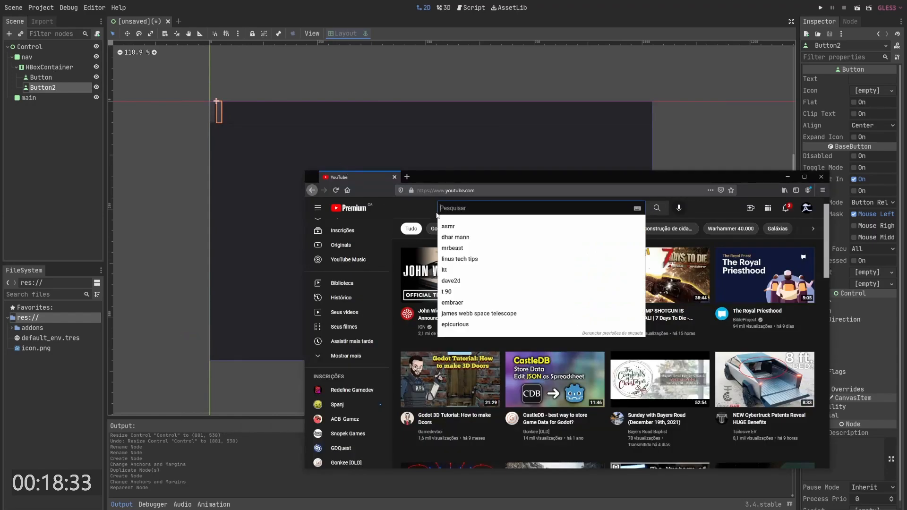
pyautogui.click(409, 207)
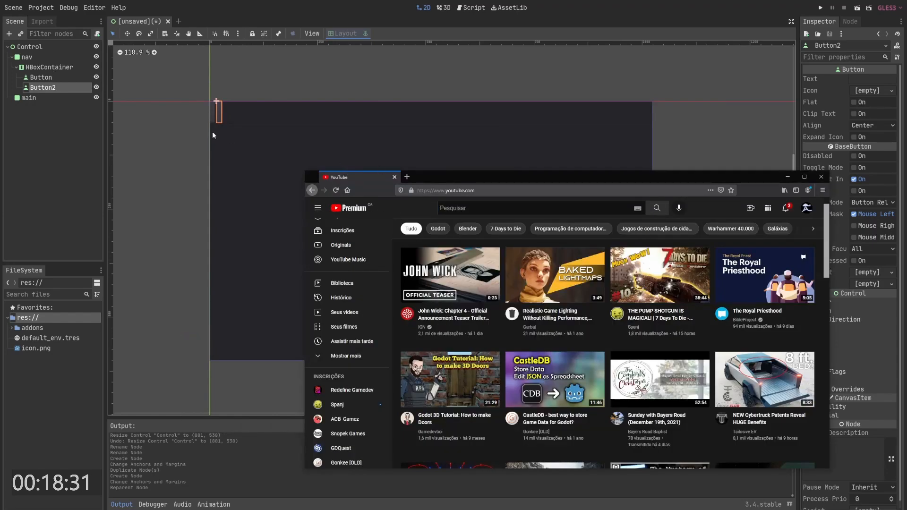
pyautogui.click(98, 103)
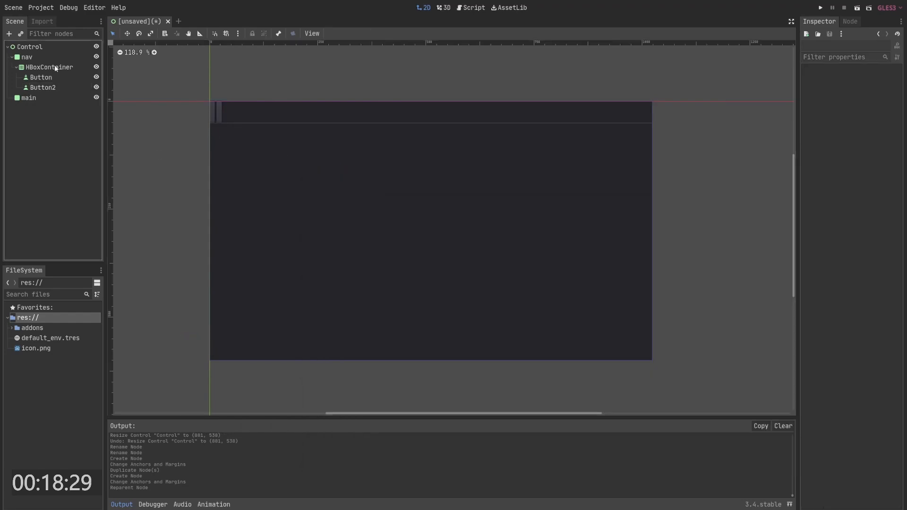
# - Add a nested HBoxContainer inside the first HBoxContainer
pyautogui.rightClick(52, 66)
pyautogui.click(80, 71)
pyautogui.write('hb')
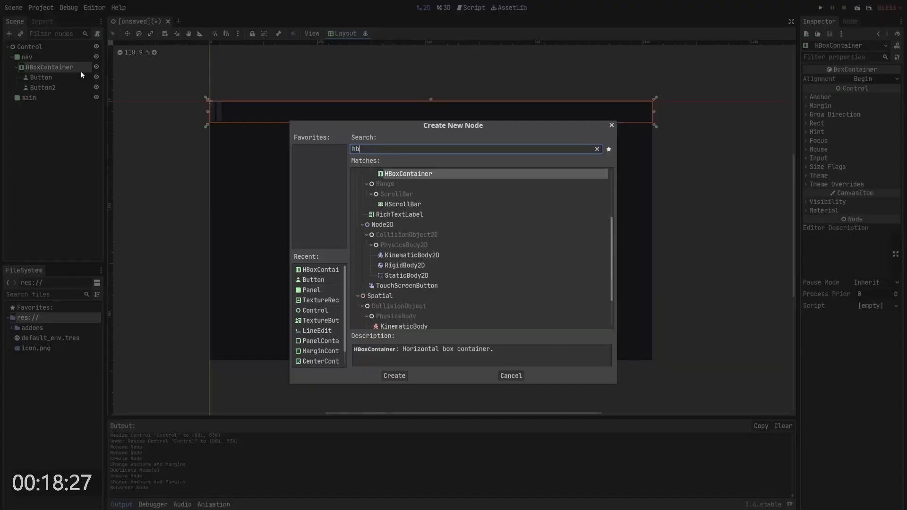
pyautogui.press('Return')
# - Move both buttons into the nested HBoxContainer
pyautogui.click(55, 87)
pyautogui.keyDown('shift'); pyautogui.click(47, 78); pyautogui.keyUp('shift')
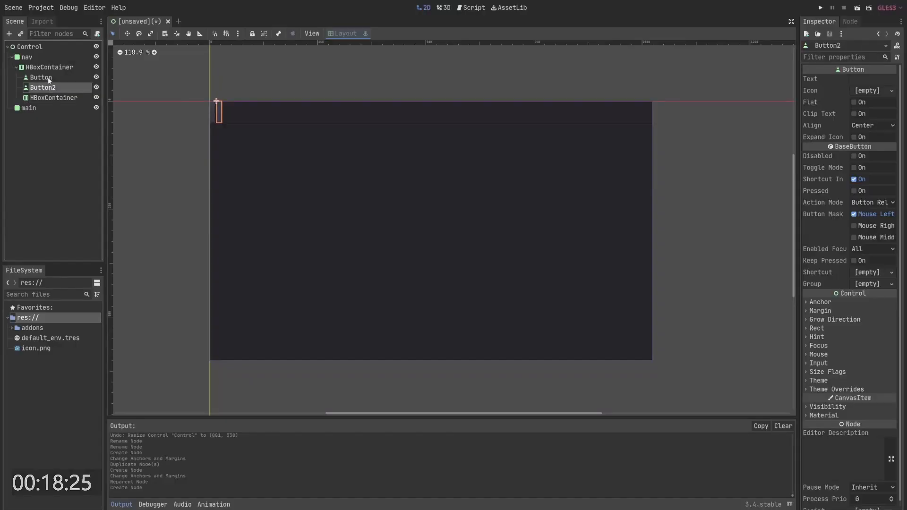
pyautogui.moveTo(47, 78); pyautogui.dragTo(57, 96)
pyautogui.click(52, 77)
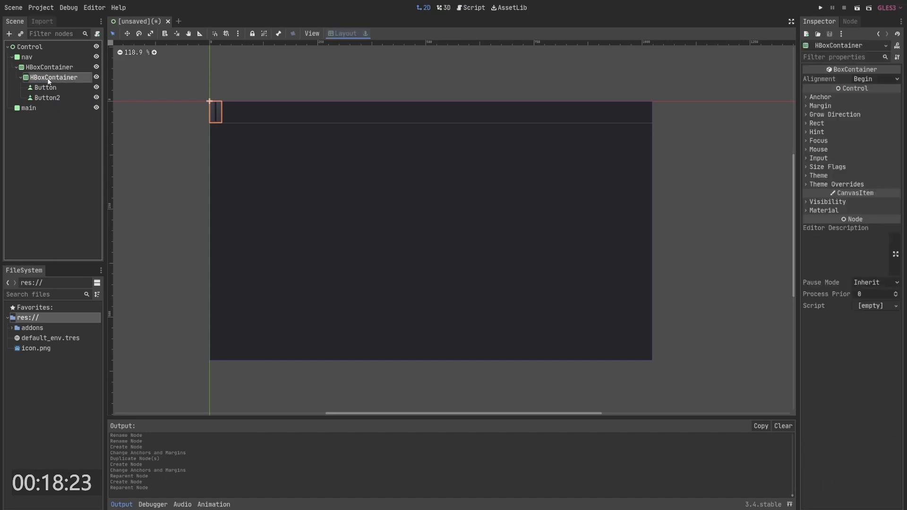
# - Duplicate the nested container twice and enable the horizontal Expand size flag on all three
pyautogui.hotkey('ctrl', 'd')
pyautogui.hotkey('ctrl', 'd')
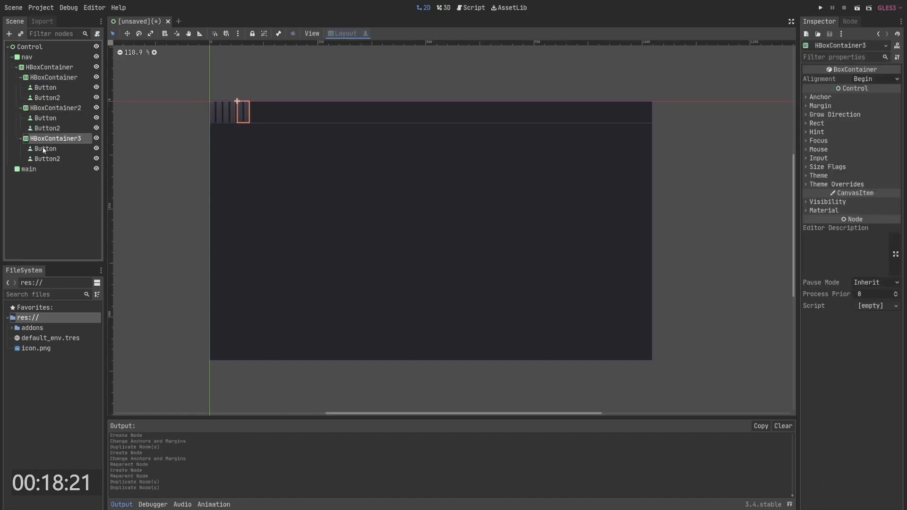
pyautogui.keyDown('ctrl'); pyautogui.click(61, 109); pyautogui.keyUp('ctrl')
pyautogui.keyDown('ctrl'); pyautogui.click(59, 80); pyautogui.keyUp('ctrl')
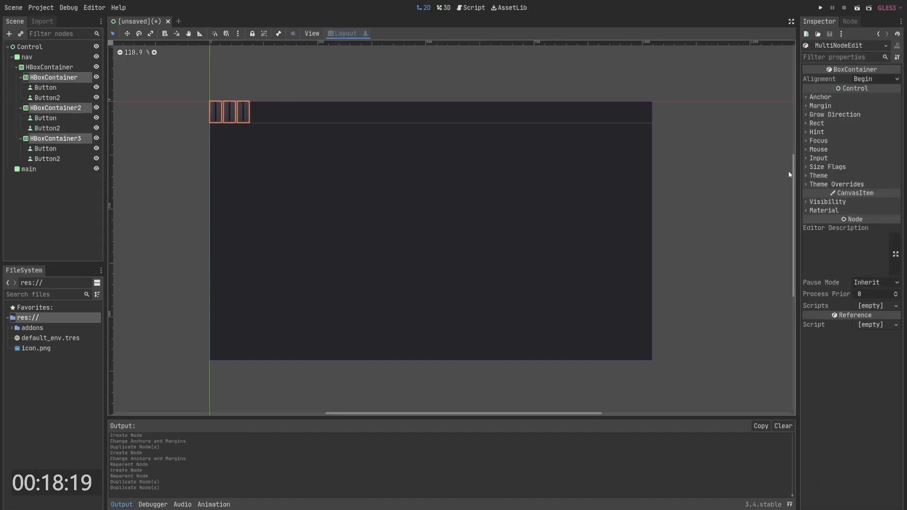
pyautogui.click(827, 167)
pyautogui.click(866, 188)
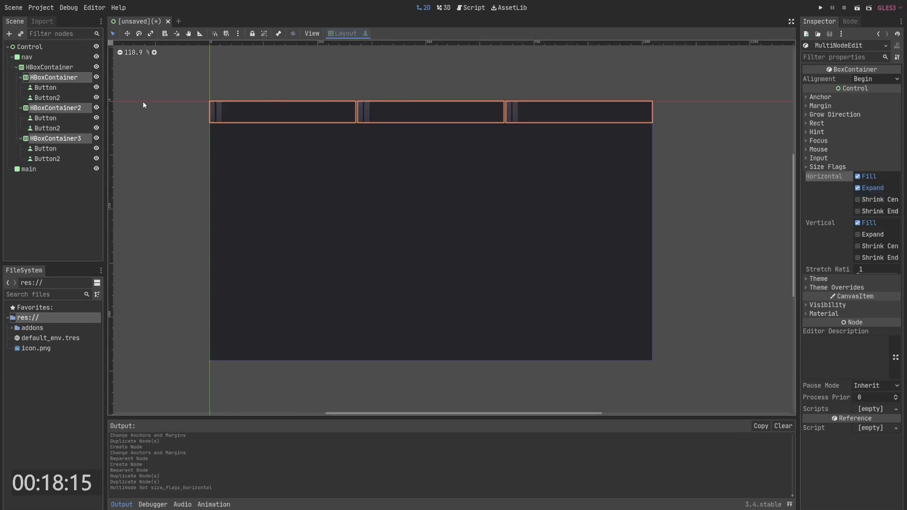
# - Set the middle container's stretch ratio to 2.9
pyautogui.click(78, 108)
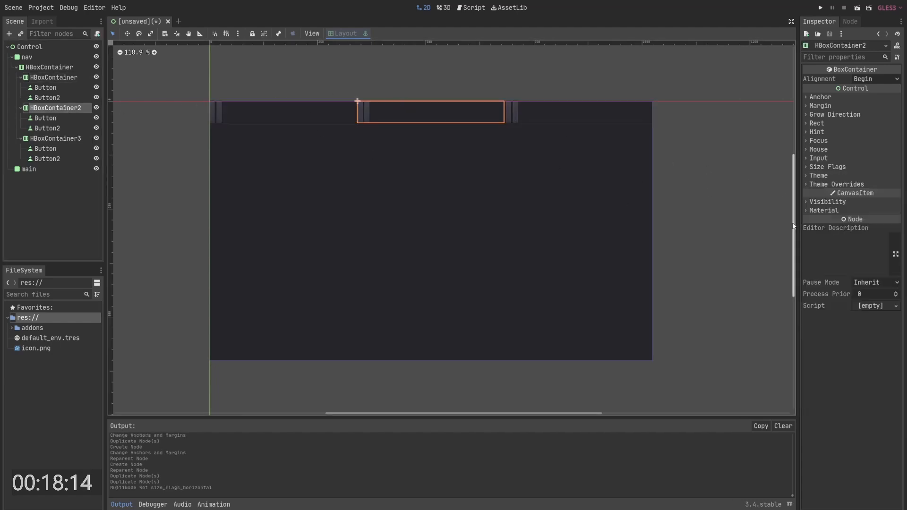
pyautogui.click(827, 167)
pyautogui.moveTo(874, 269); pyautogui.dragTo(903, 269)
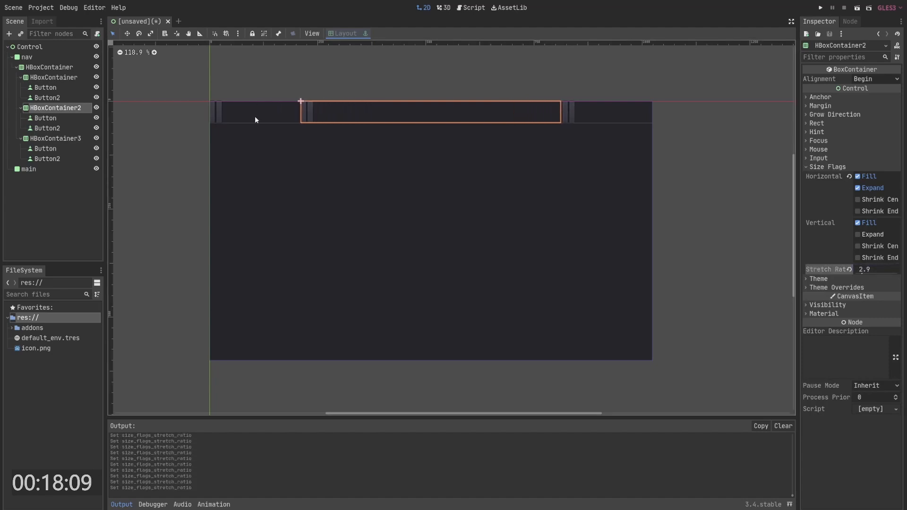
pyautogui.click(53, 77)
pyautogui.click(45, 87)
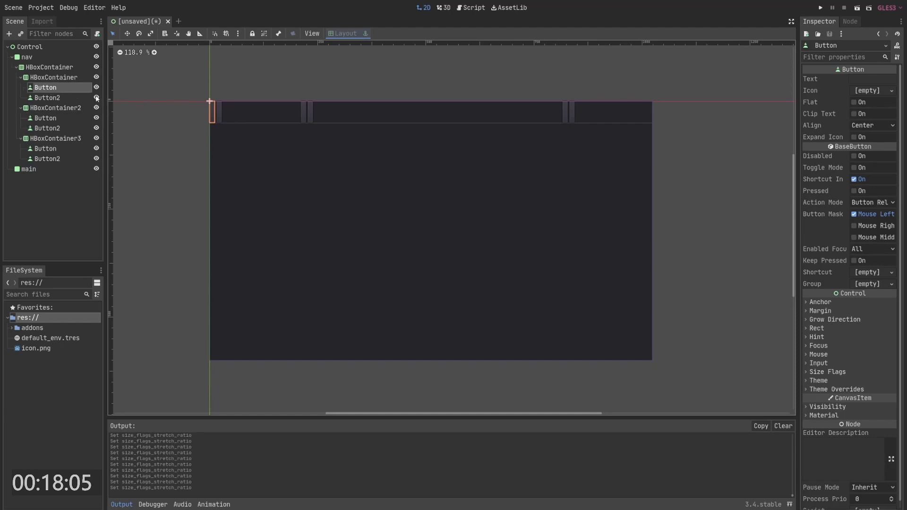
pyautogui.click(867, 90)
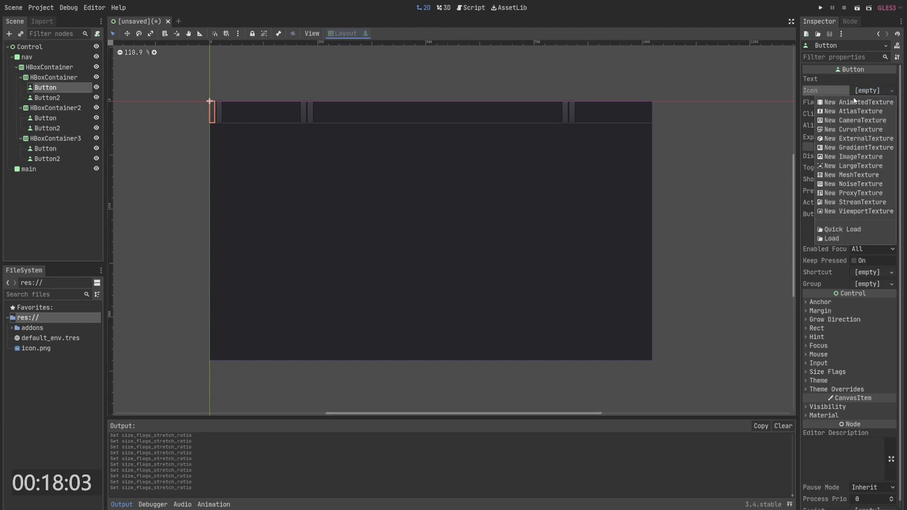
pyautogui.click(869, 93)
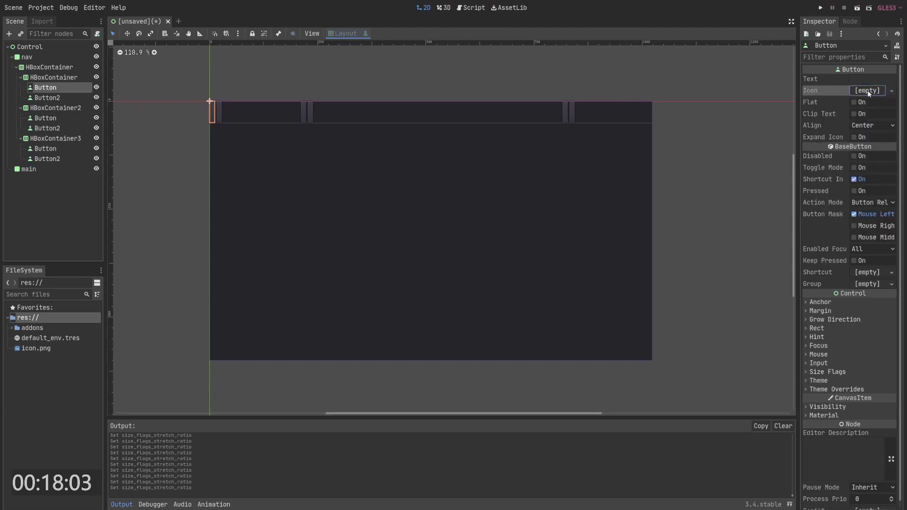
pyautogui.rightClick(52, 89)
pyautogui.click(29, 207)
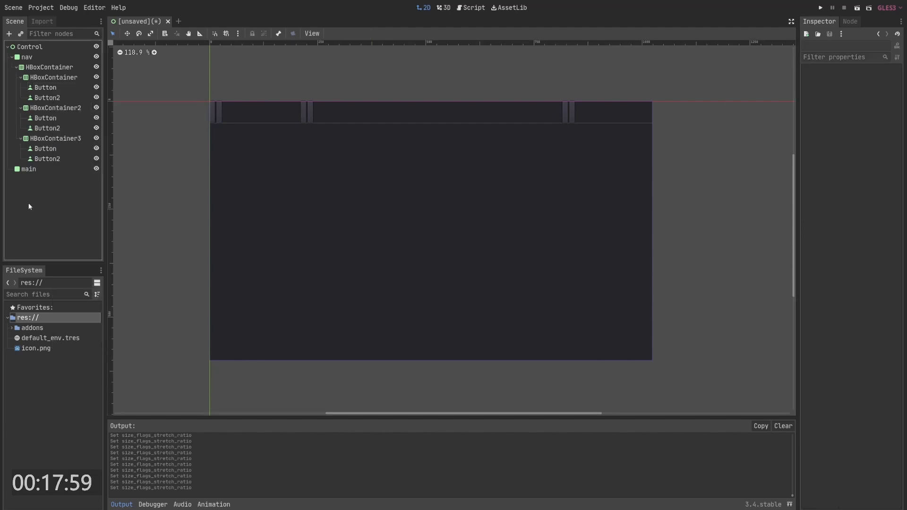
# - Add a TextureRect child to the first button and apply the Left Wide layout to it
pyautogui.click(45, 88)
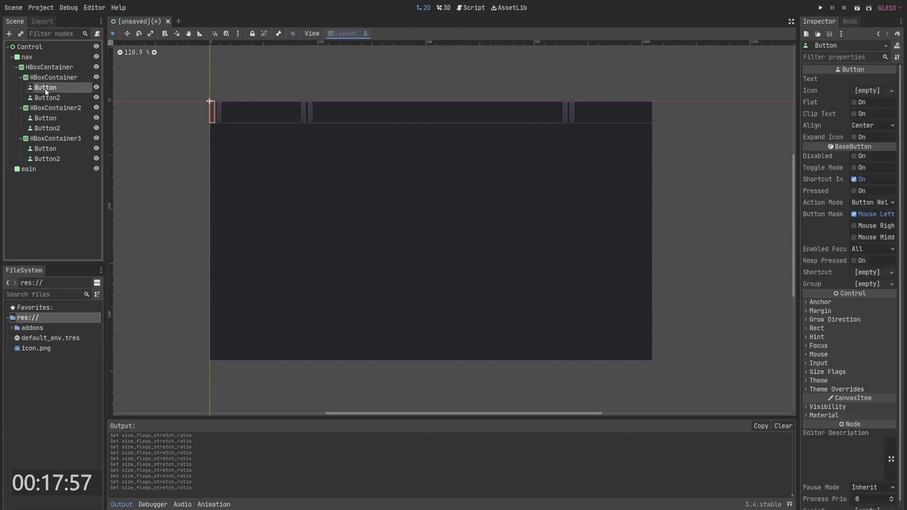
pyautogui.rightClick(45, 88)
pyautogui.click(78, 95)
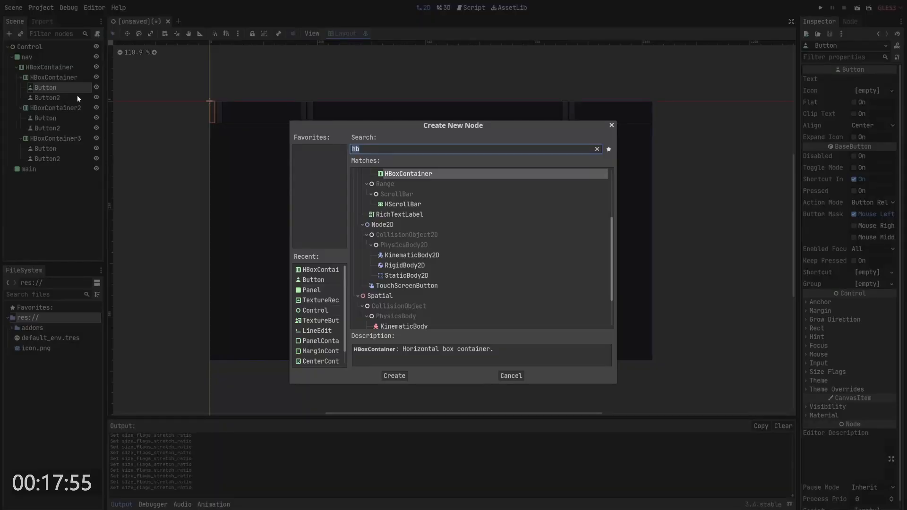
pyautogui.write('tex')
pyautogui.press('Down')
pyautogui.press('Down')
pyautogui.press('Down')
pyautogui.press('Down')
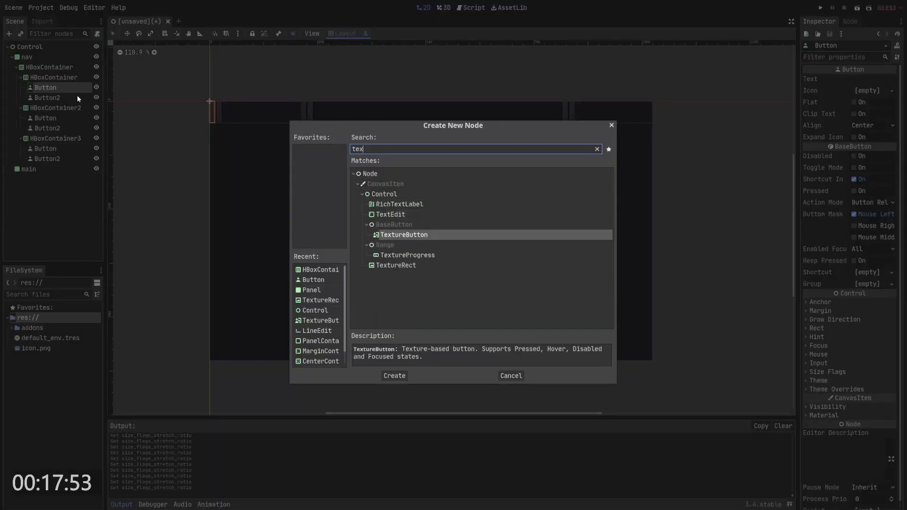
pyautogui.press('Return')
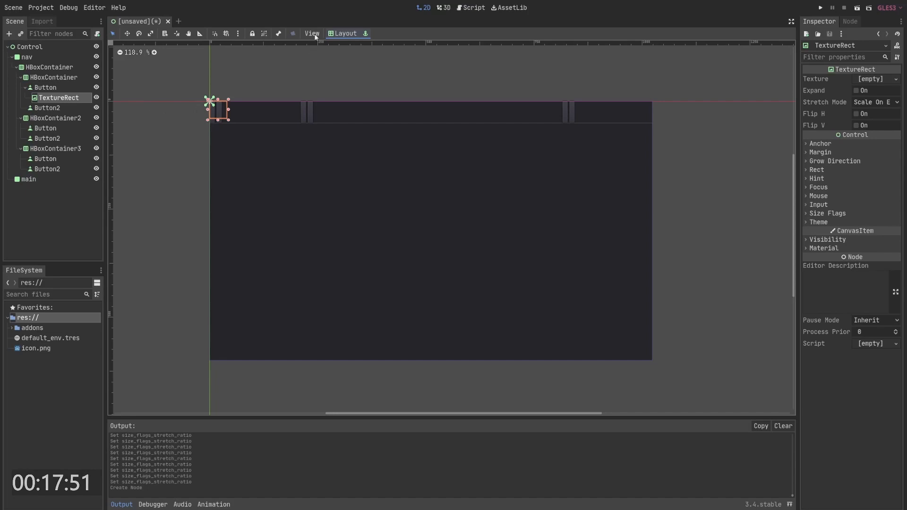
pyautogui.click(342, 33)
pyautogui.click(352, 145)
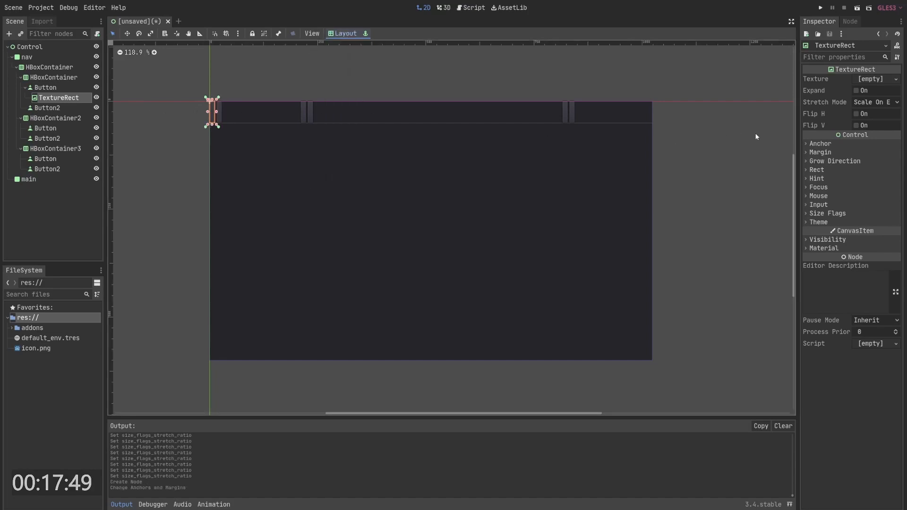
# - Look up the Iconify Tools plugin in the asset library
pyautogui.hotkey('ctrl', 'i')
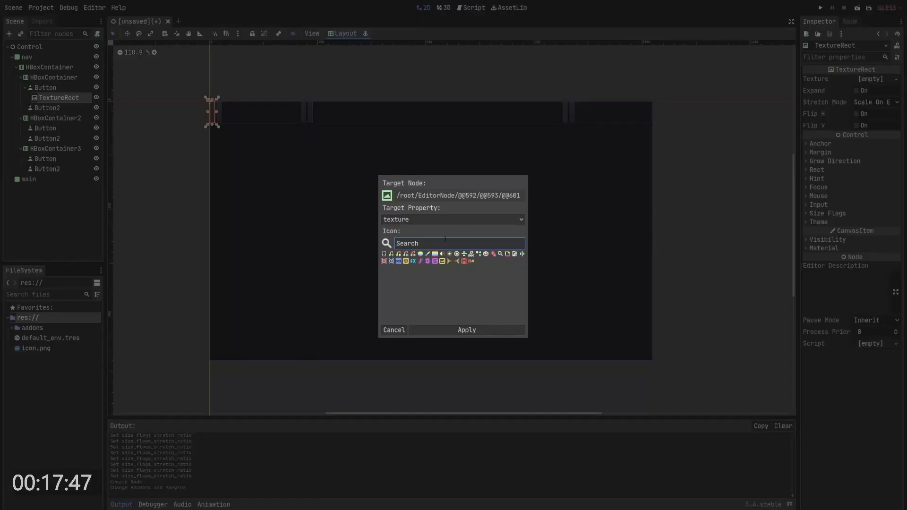
pyautogui.press('Escape')
pyautogui.click(509, 7)
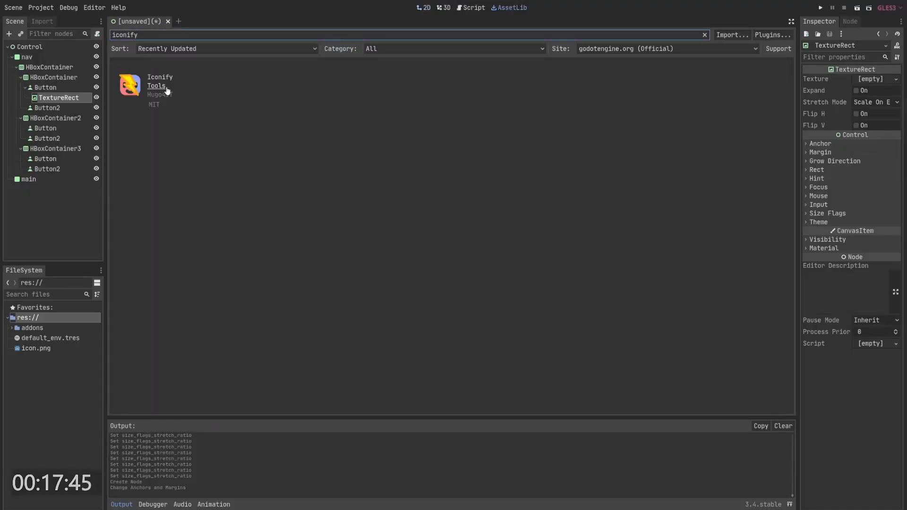
pyautogui.click(423, 8)
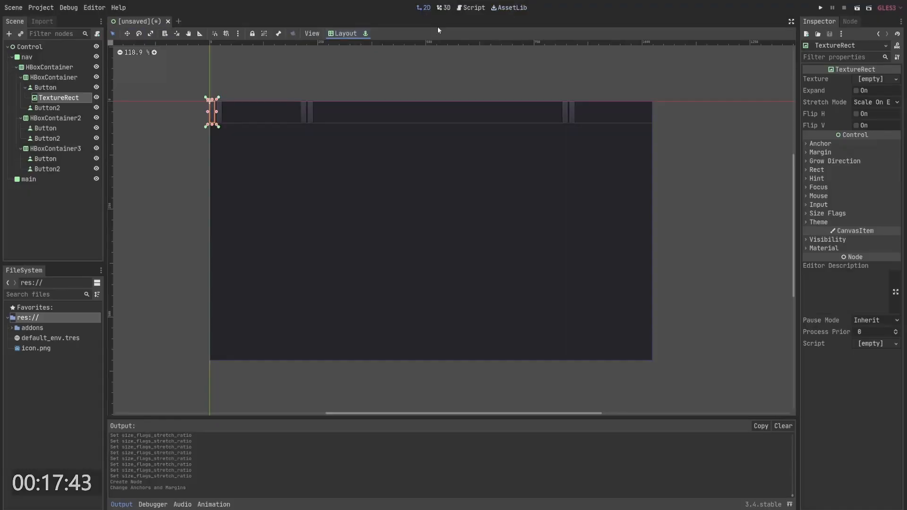
# - Apply a menu icon from the icon picker as the TextureRect's texture
pyautogui.hotkey('ctrl', 'i')
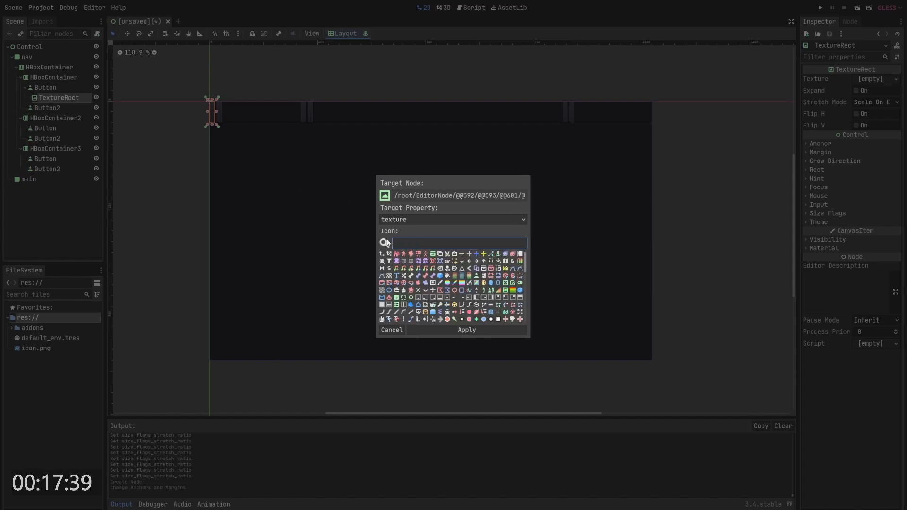
pyautogui.scroll(-5, 506, 308)
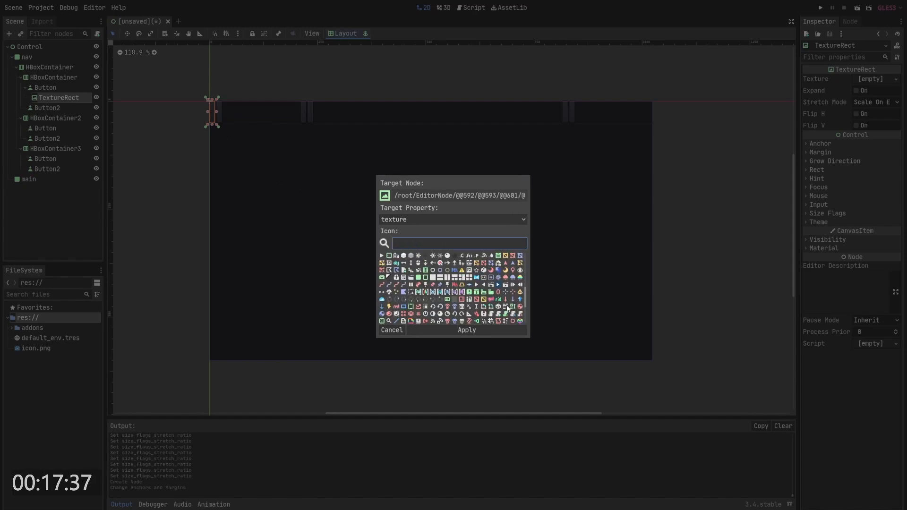
pyautogui.click(504, 310)
pyautogui.click(467, 330)
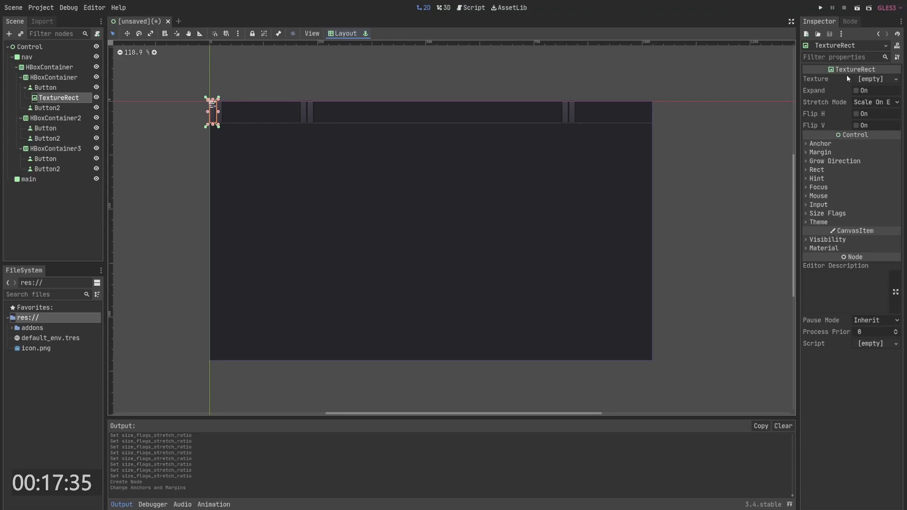
# - Enable Expand on the TextureRect and set its stretch mode to Keep Aspect
pyautogui.click(856, 90)
pyautogui.click(875, 102)
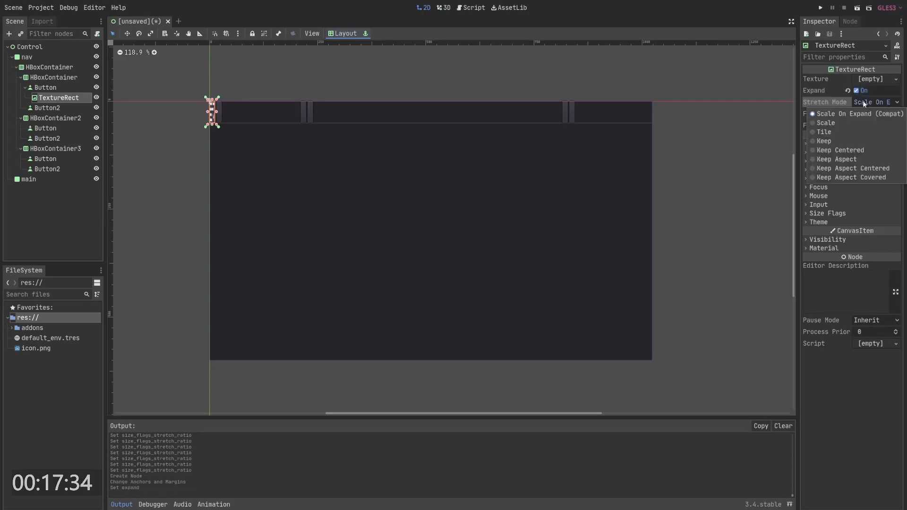
pyautogui.click(867, 163)
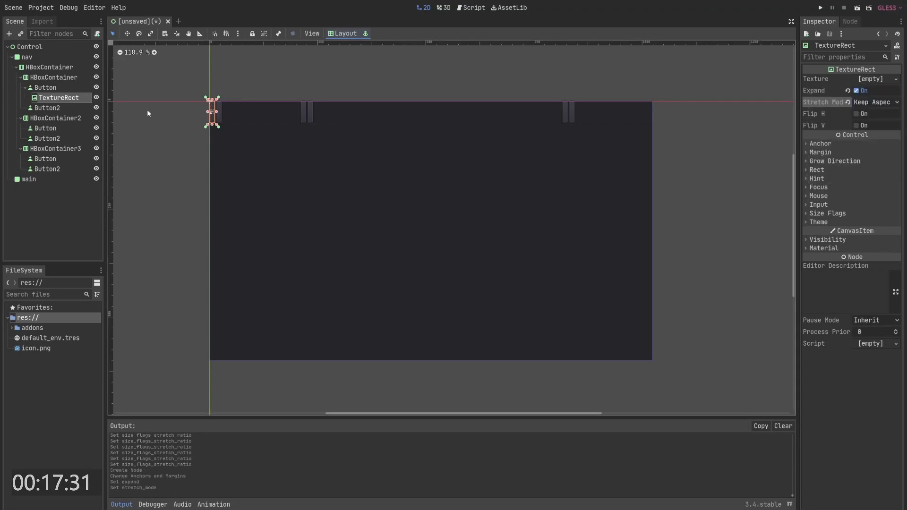
# - Set the first button's minimum width to 50
pyautogui.click(45, 87)
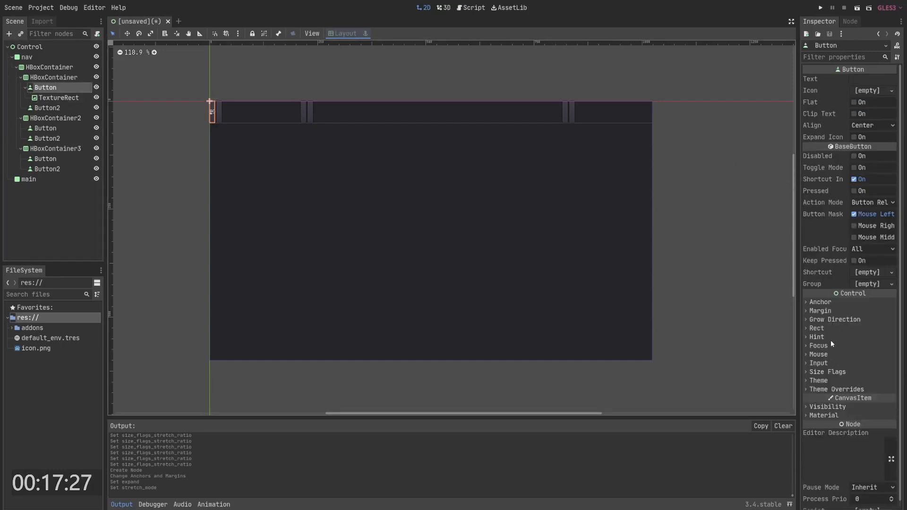
pyautogui.click(817, 328)
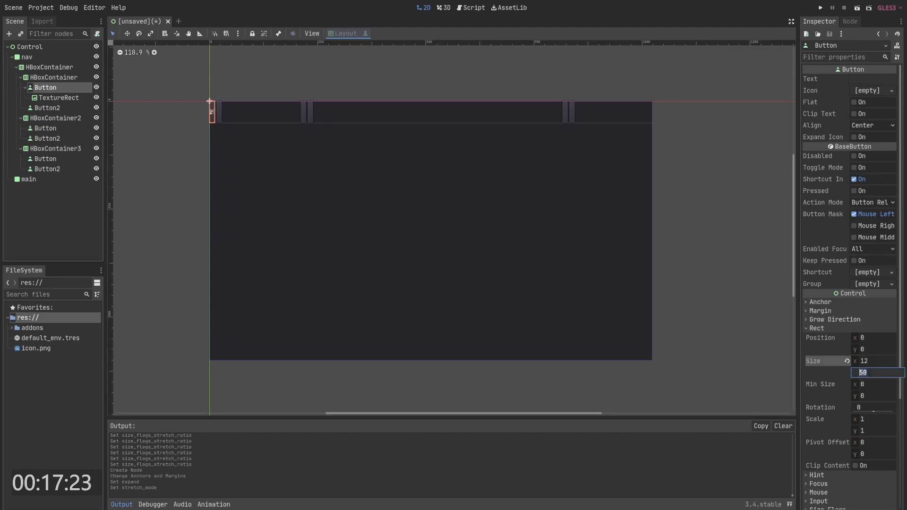
pyautogui.click(873, 383)
pyautogui.write('50')
pyautogui.press('Return')
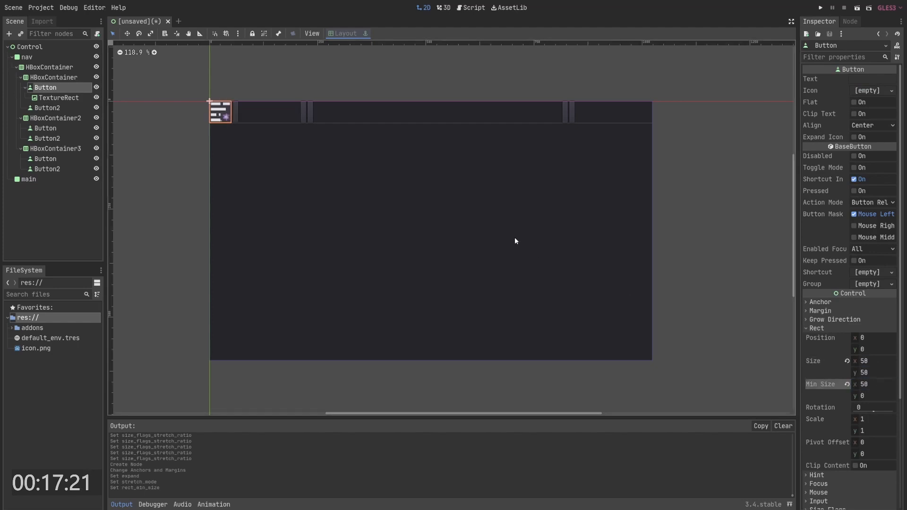
# - Resize the icon TextureRect to about 34 by 34 pixels
pyautogui.scroll(5, 445, 158)
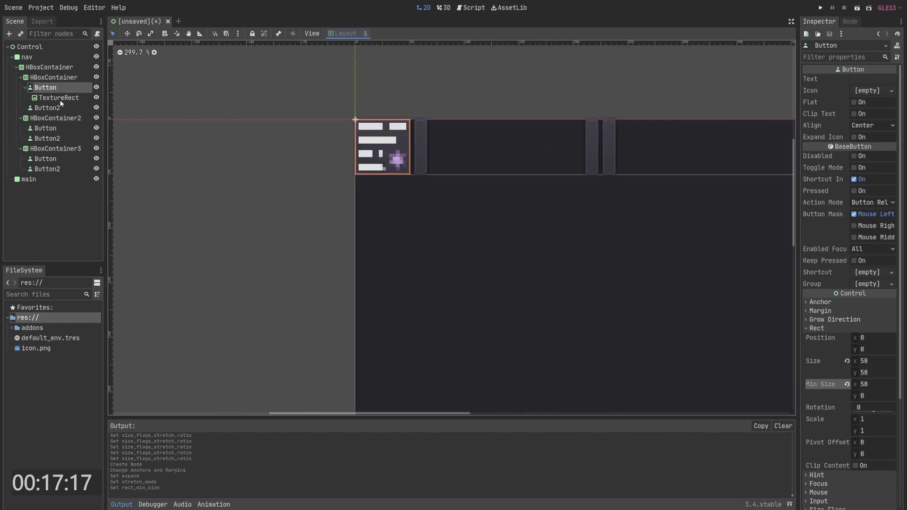
pyautogui.click(368, 164)
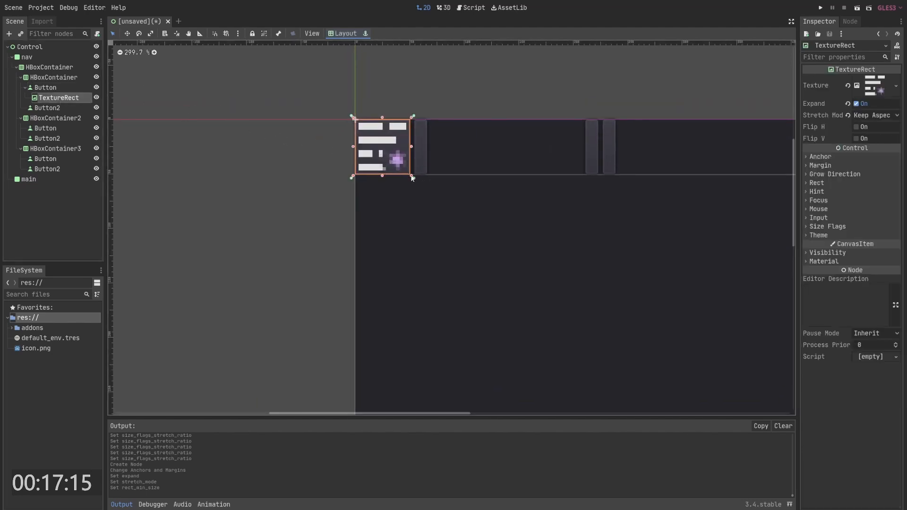
pyautogui.moveTo(413, 176); pyautogui.dragTo(402, 166)
pyautogui.moveTo(518, 228); pyautogui.dragTo(481, 213, button='middle')
pyautogui.scroll(-7, 481, 213)
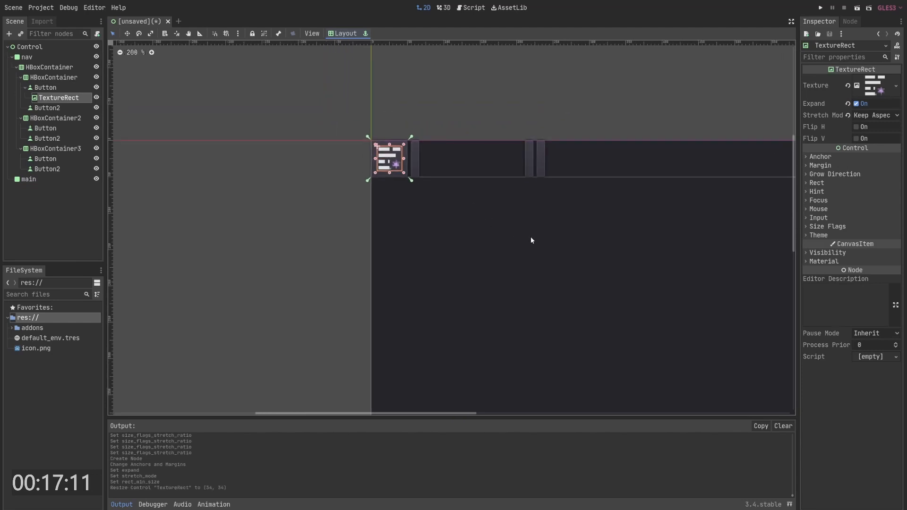
pyautogui.moveTo(531, 238); pyautogui.dragTo(381, 174, button='middle')
pyautogui.scroll(-5, 454, 212)
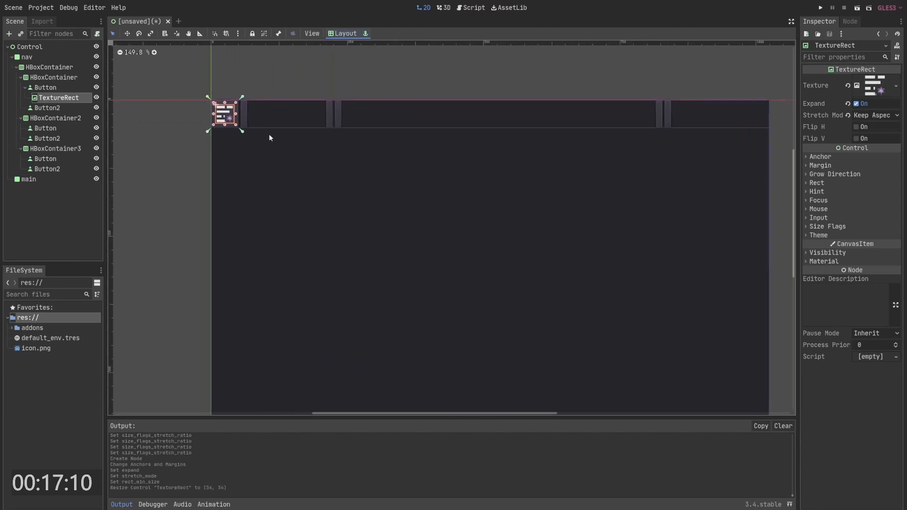
pyautogui.click(278, 166)
pyautogui.click(227, 114)
pyautogui.moveTo(244, 81); pyautogui.dragTo(259, 85, button='middle')
pyautogui.click(258, 86)
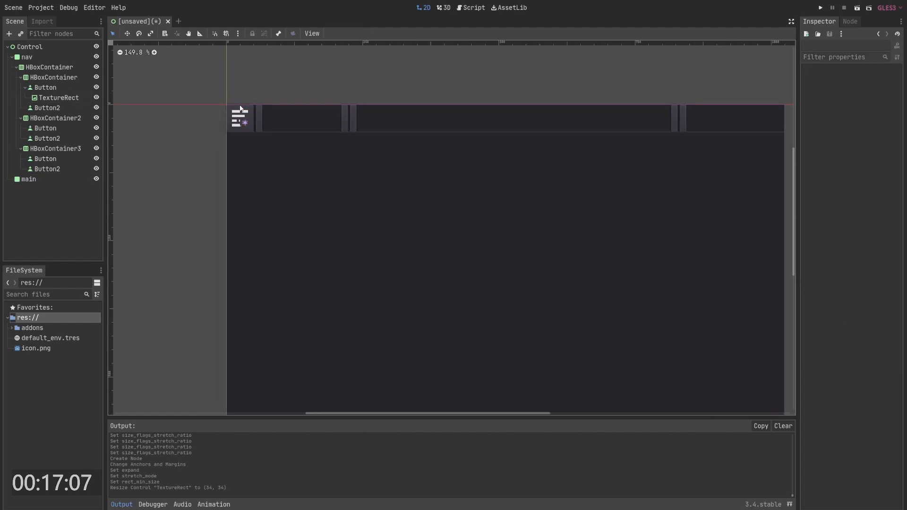
# - Make the first button flat, then undo that change
pyautogui.click(240, 106)
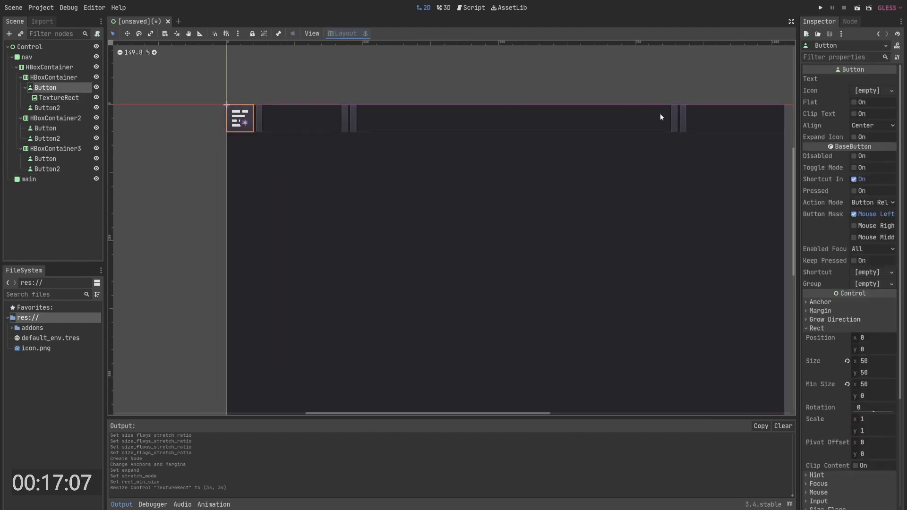
pyautogui.click(854, 103)
pyautogui.click(358, 84)
pyautogui.click(262, 118)
pyautogui.moveTo(308, 98); pyautogui.dragTo(303, 100, button='middle')
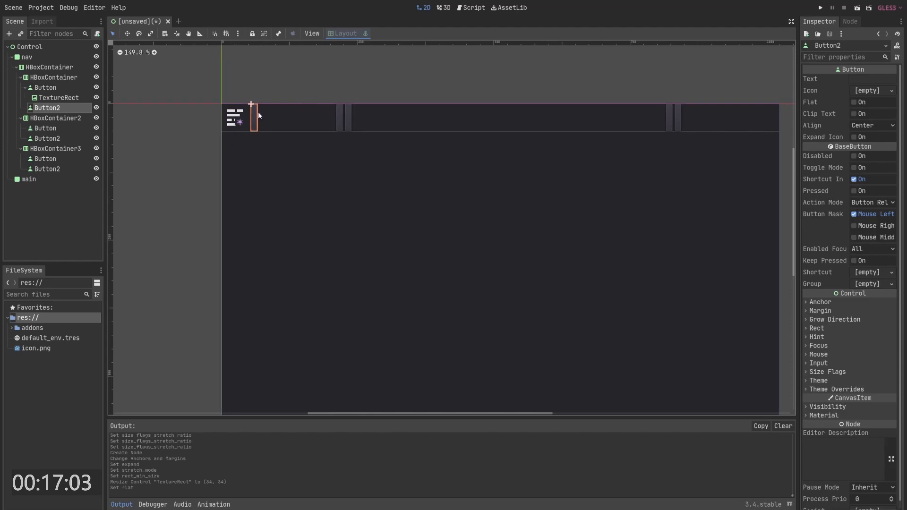
pyautogui.hotkey('ctrl', 'z')
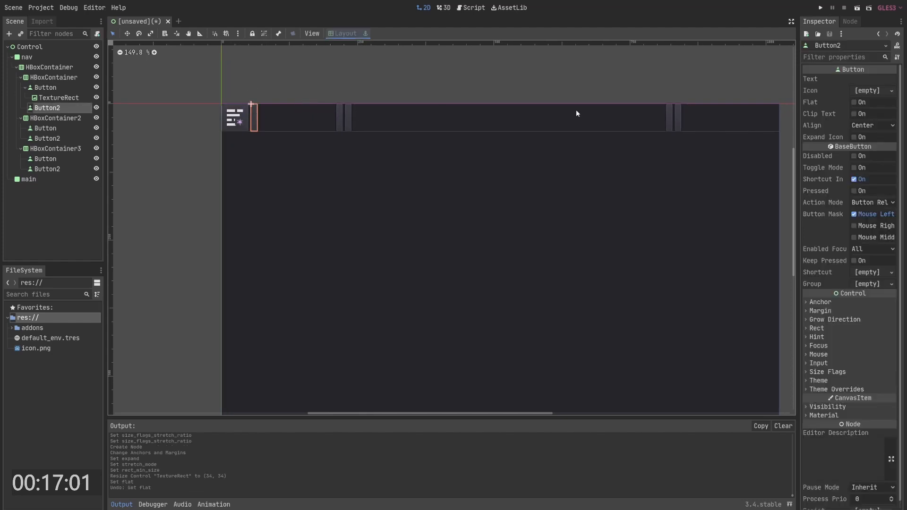
# - Set the second button's text to Youtube
pyautogui.click(872, 79)
pyautogui.write('Y')
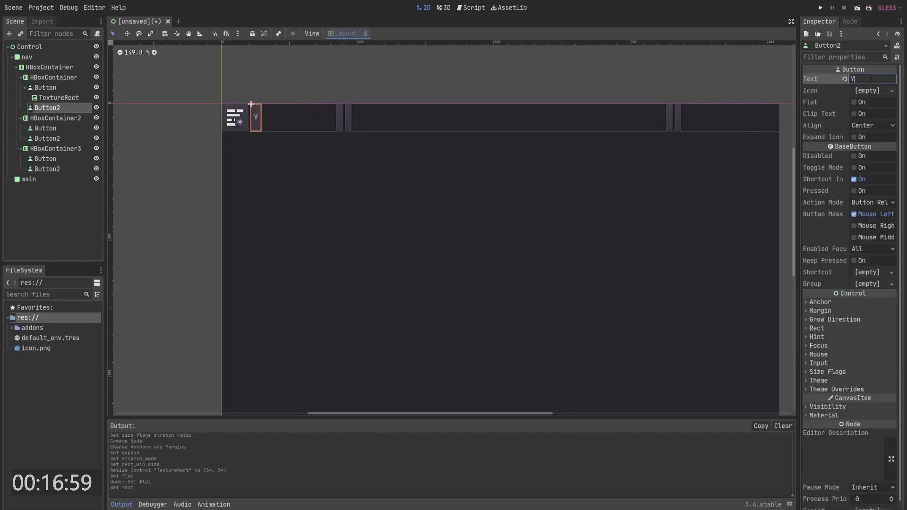
pyautogui.write('outube')
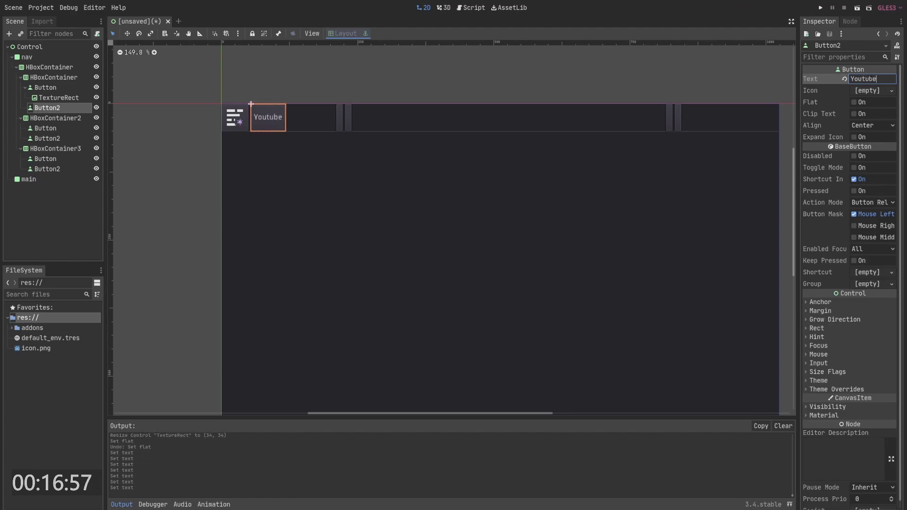
# - Give the Youtube button the Play icon from the icon picker
pyautogui.hotkey('ctrl', 'i')
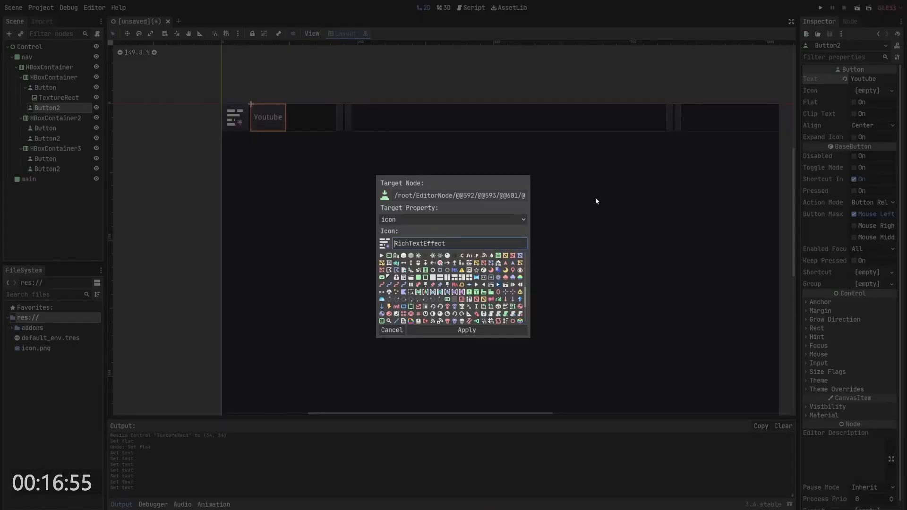
pyautogui.hotkey('ctrl', 'a')
pyautogui.write('pla')
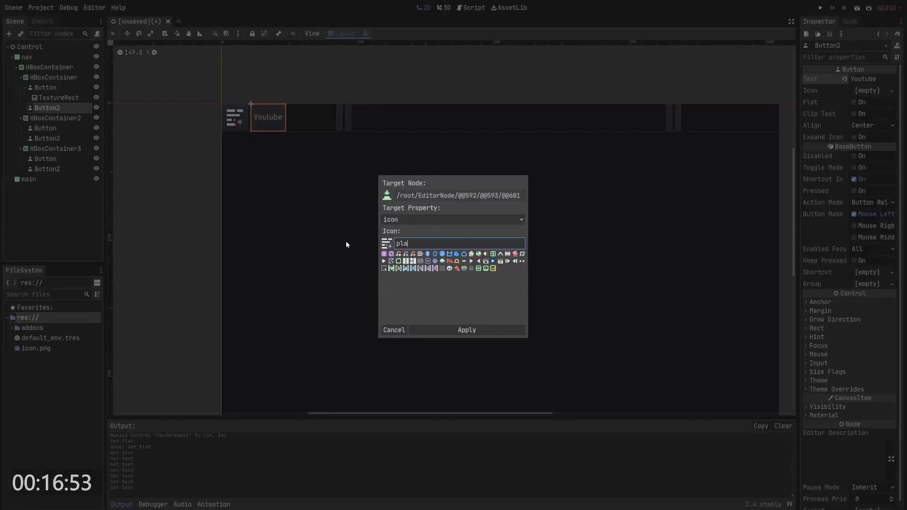
pyautogui.click(471, 263)
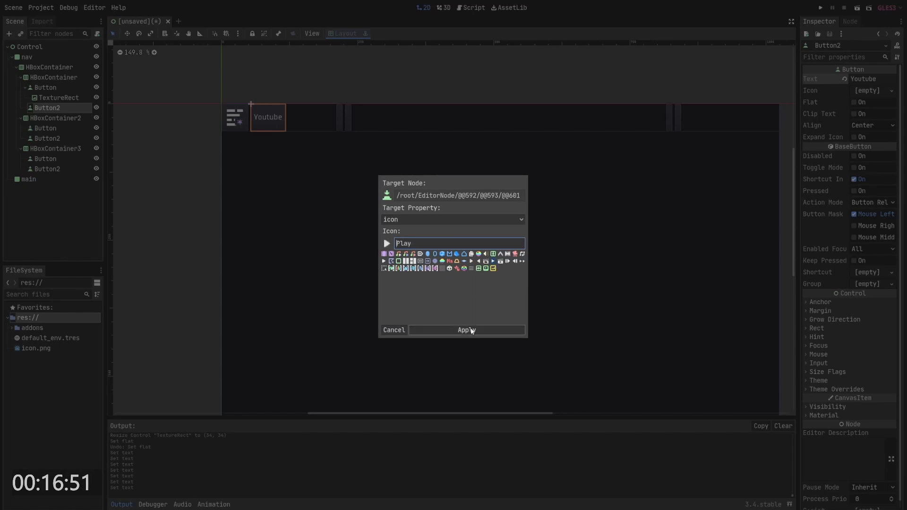
pyautogui.click(466, 329)
# - Set the third container's alignment to End
pyautogui.moveTo(326, 89); pyautogui.dragTo(299, 92)
pyautogui.moveTo(321, 87); pyautogui.dragTo(272, 85, button='middle')
pyautogui.click(621, 113)
pyautogui.click(654, 112)
pyautogui.moveTo(763, 77); pyautogui.dragTo(719, 80, button='middle')
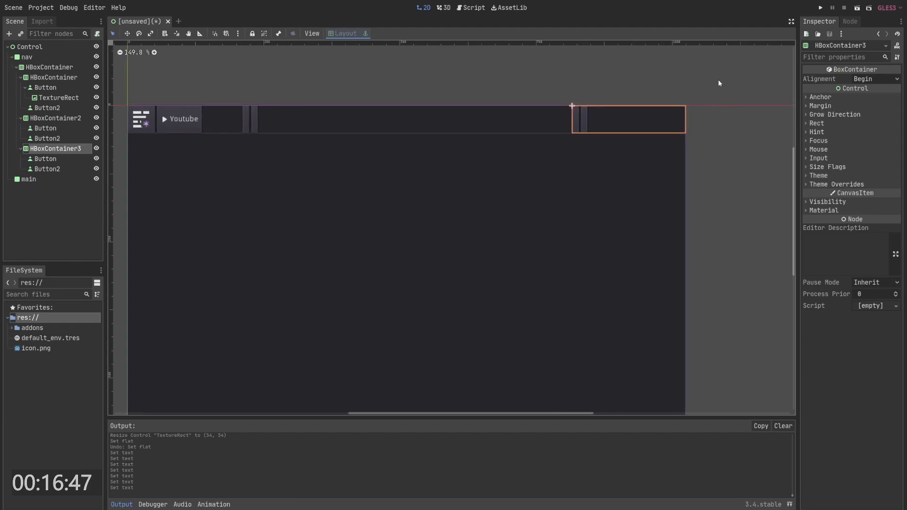
pyautogui.click(872, 79)
pyautogui.click(875, 110)
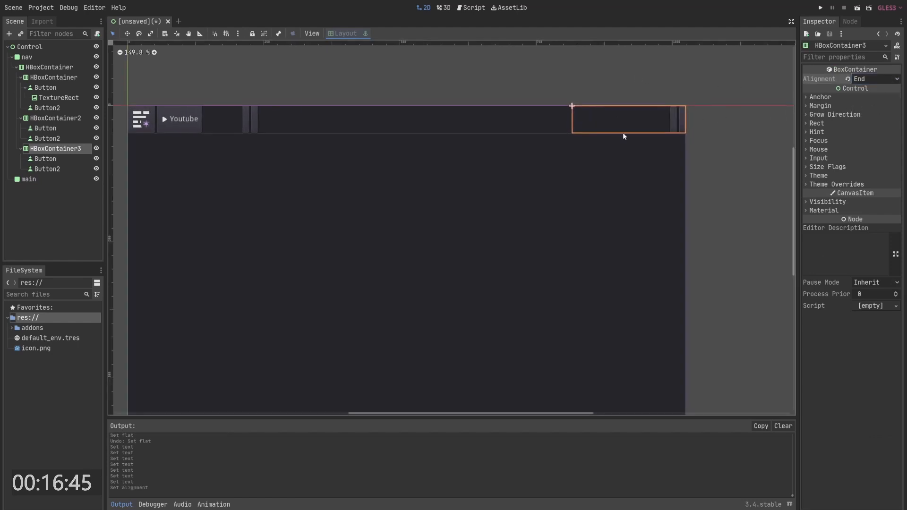
# - Duplicate both buttons in the third container
pyautogui.click(46, 169)
pyautogui.keyDown('shift'); pyautogui.click(45, 159); pyautogui.keyUp('shift')
pyautogui.hotkey('ctrl', 'd')
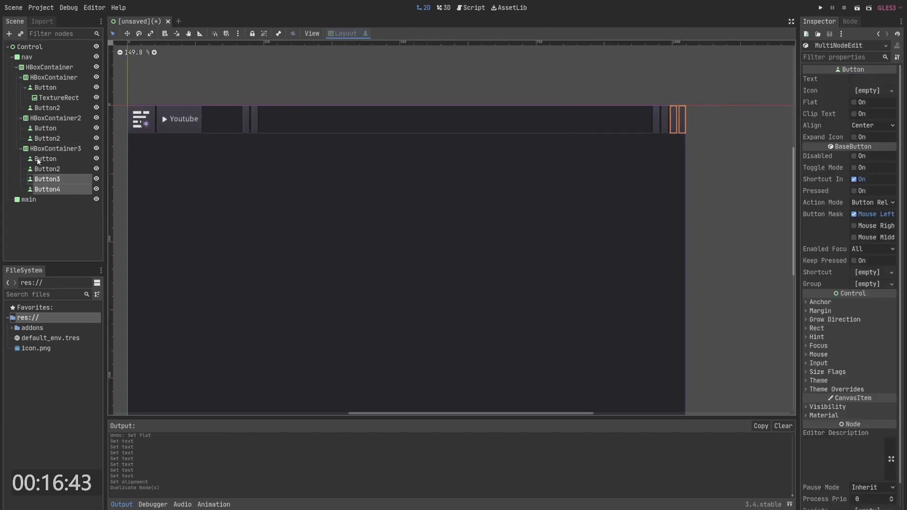
# - Copy the icon TextureRect and paste it into each of the four buttons in the third container
pyautogui.click(49, 163)
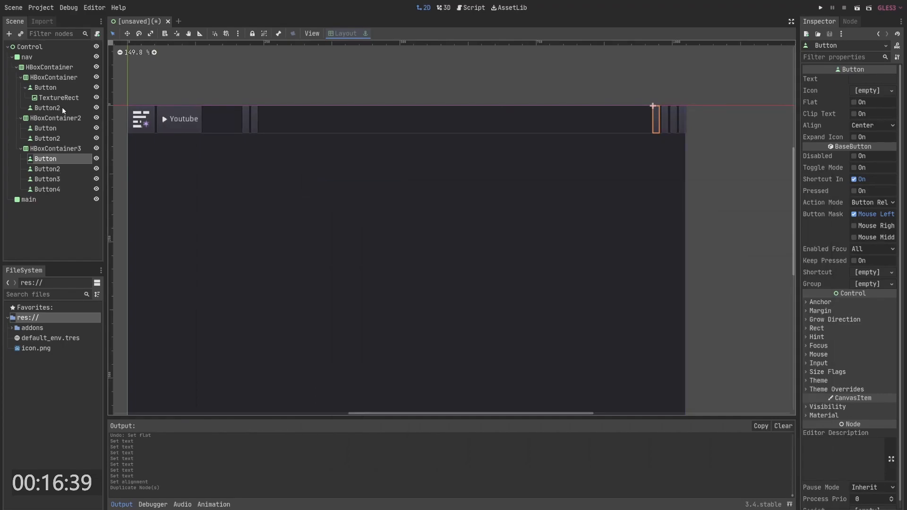
pyautogui.click(59, 99)
pyautogui.hotkey('ctrl', 'c')
pyautogui.click(54, 159)
pyautogui.hotkey('ctrl', 'v')
pyautogui.click(54, 179)
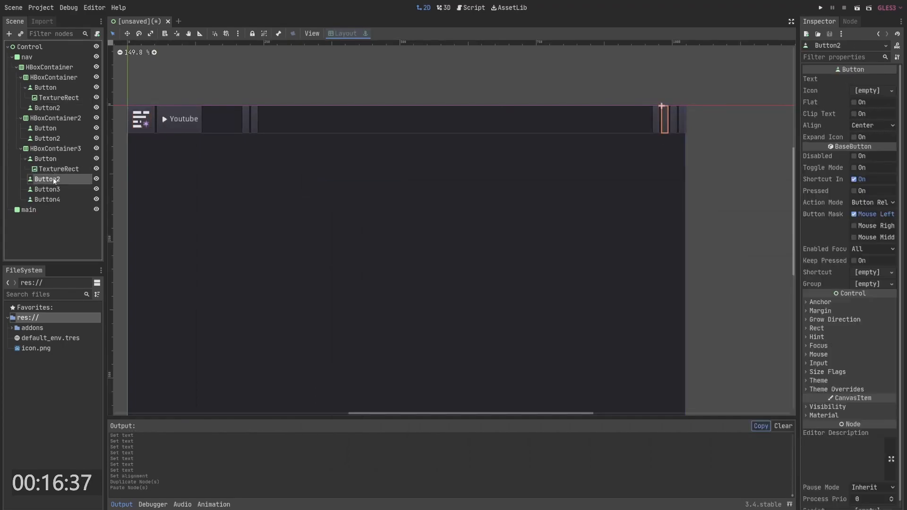
pyautogui.hotkey('ctrl', 'v')
pyautogui.click(52, 199)
pyautogui.hotkey('ctrl', 'v')
pyautogui.click(59, 218)
pyautogui.hotkey('ctrl', 'v')
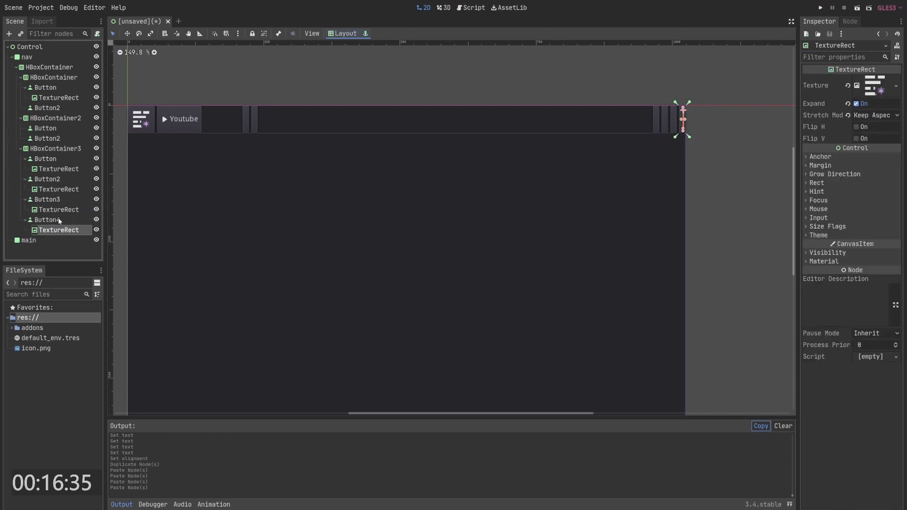
# - Set the minimum width of the third container's four buttons to 50
pyautogui.click(58, 219)
pyautogui.keyDown('ctrl'); pyautogui.click(48, 200); pyautogui.keyUp('ctrl')
pyautogui.keyDown('ctrl'); pyautogui.click(47, 179); pyautogui.keyUp('ctrl')
pyautogui.keyDown('ctrl'); pyautogui.click(47, 159); pyautogui.keyUp('ctrl')
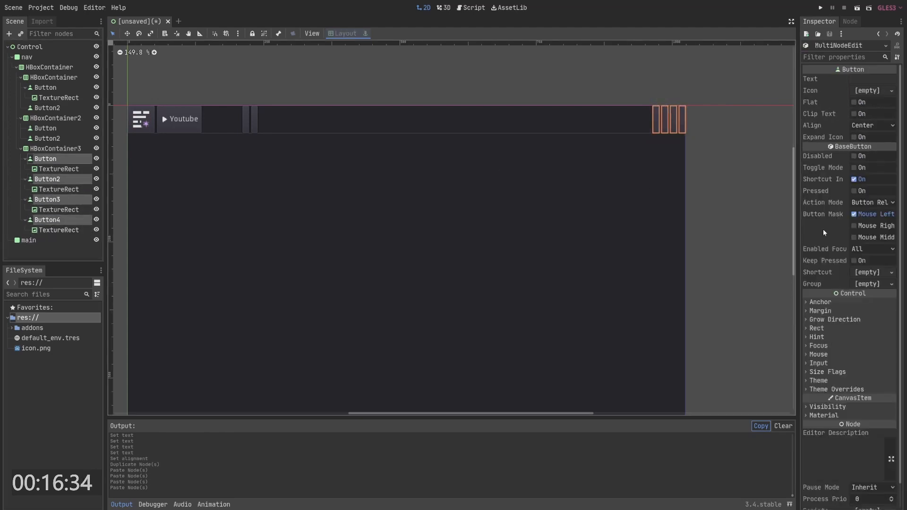
pyautogui.click(822, 329)
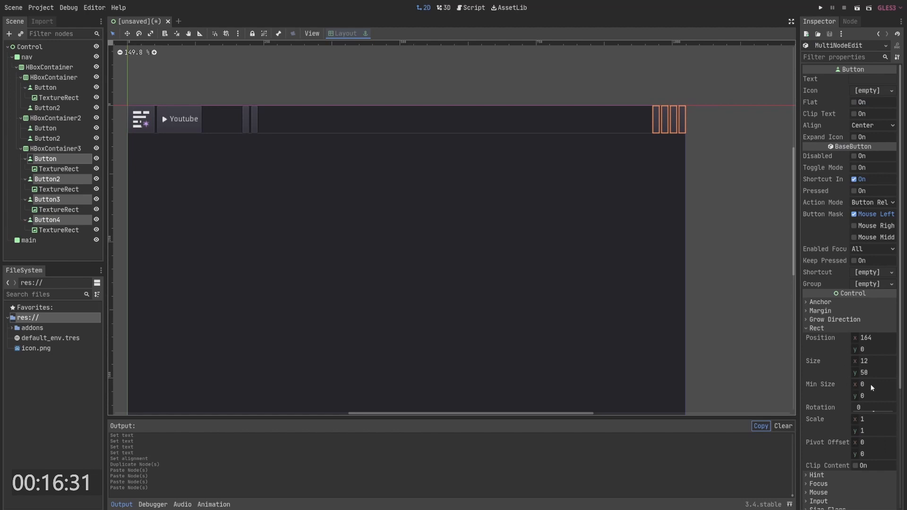
pyautogui.click(861, 384)
pyautogui.write('50')
pyautogui.press('Return')
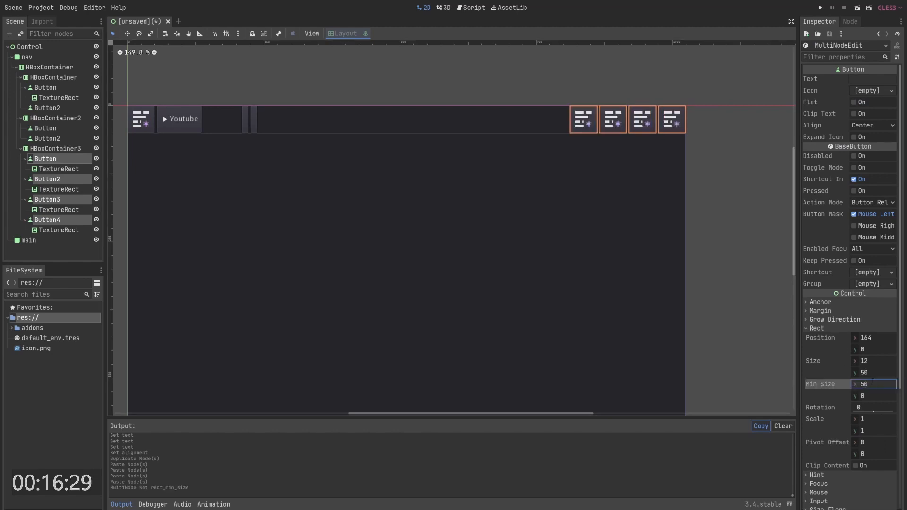
# - Inspect the four icon buttons in the third container
pyautogui.click(643, 103)
pyautogui.click(582, 119)
pyautogui.click(612, 119)
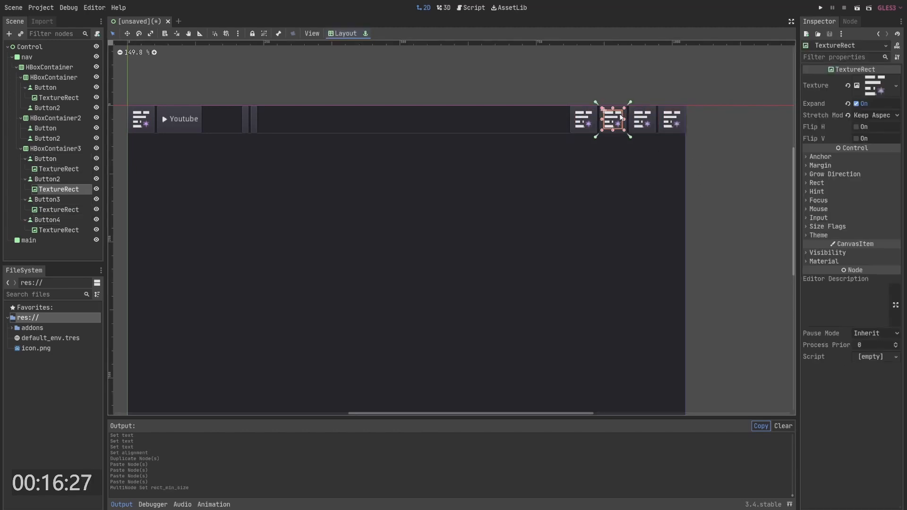
pyautogui.click(639, 119)
pyautogui.click(661, 119)
pyautogui.click(669, 118)
pyautogui.click(671, 91)
pyautogui.keyDown('shift'); pyautogui.hscroll(-3, 625, 89); pyautogui.keyUp('shift')
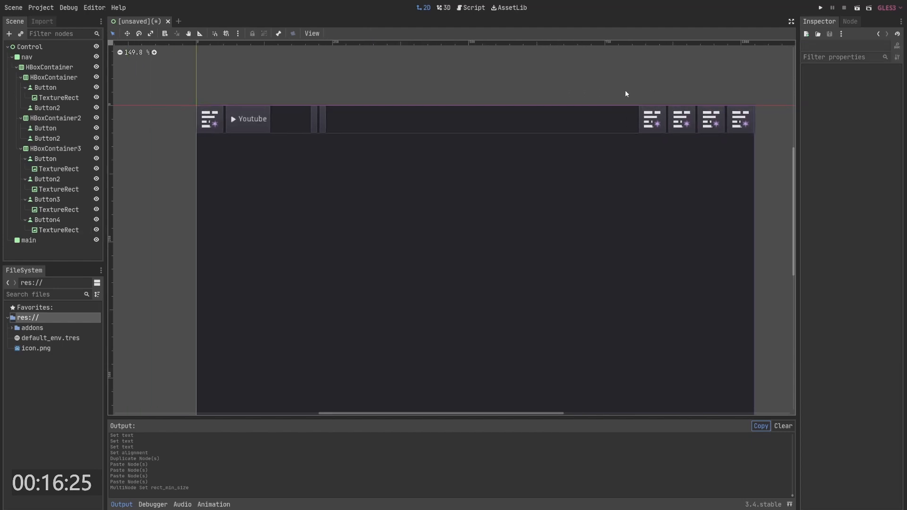
# - Compare the empty middle container with the search bar on the YouTube reference page in the browser
pyautogui.scroll(-2, 538, 102)
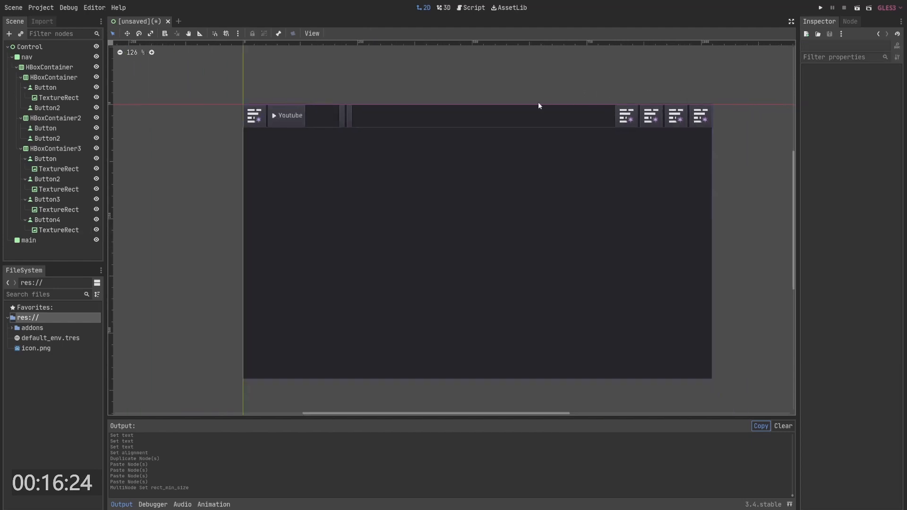
pyautogui.click(583, 118)
pyautogui.scroll(2, 500, 94)
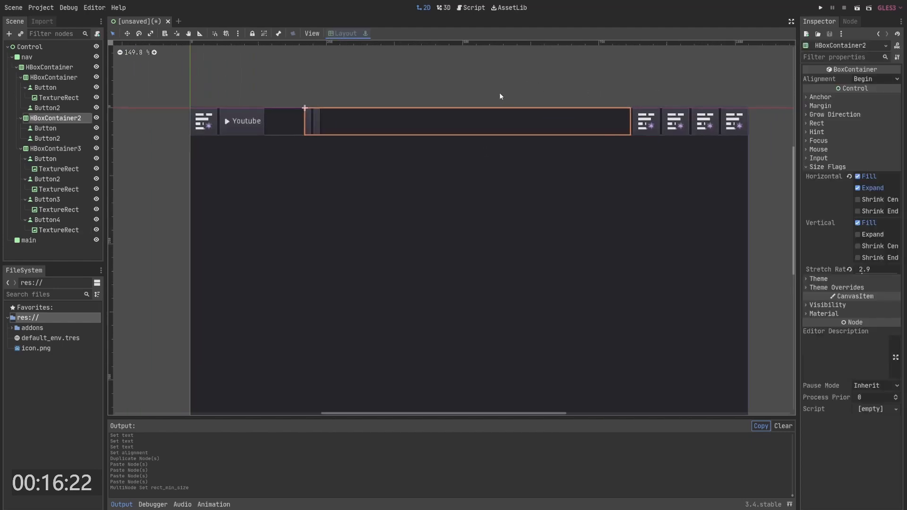
pyautogui.click(54, 128)
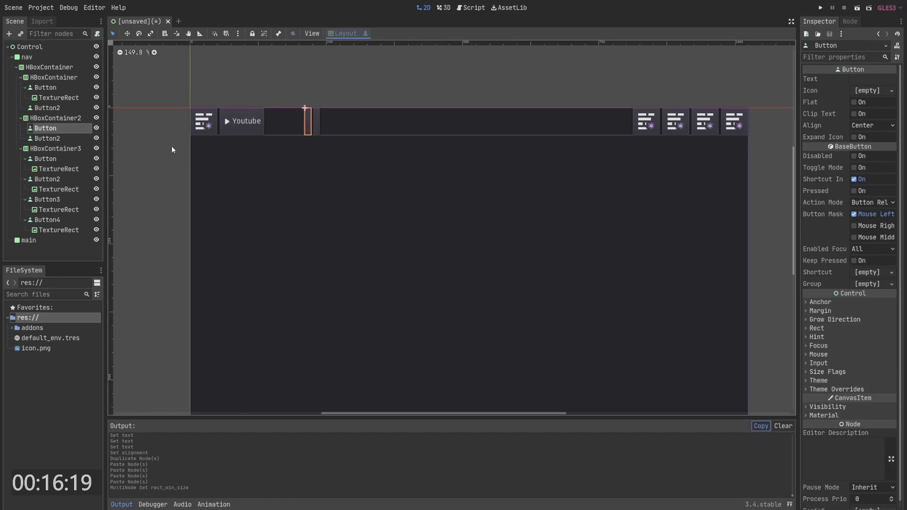
pyautogui.hotkey('alt', 'Tab')
pyautogui.click(566, 210)
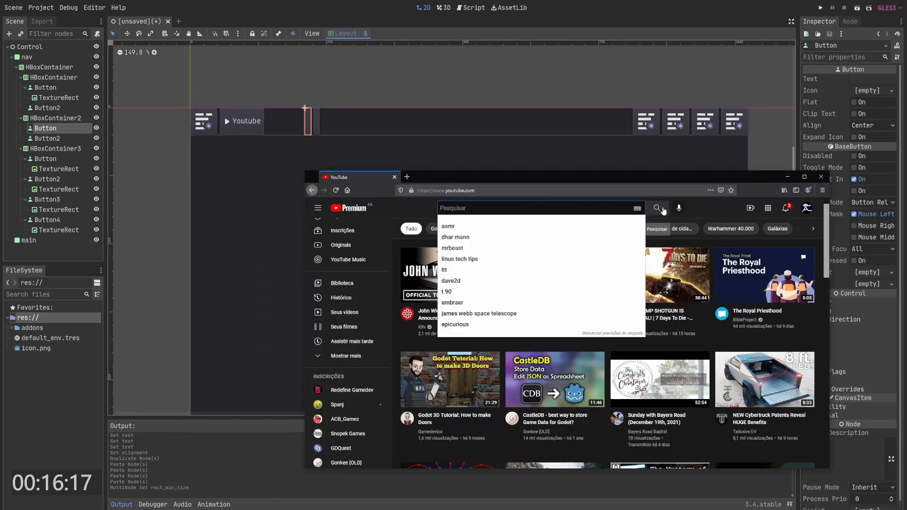
pyautogui.hotkey('alt', 'Tab')
# - Add a LineEdit child to the second container and move it above the container's two buttons
pyautogui.rightClick(49, 119)
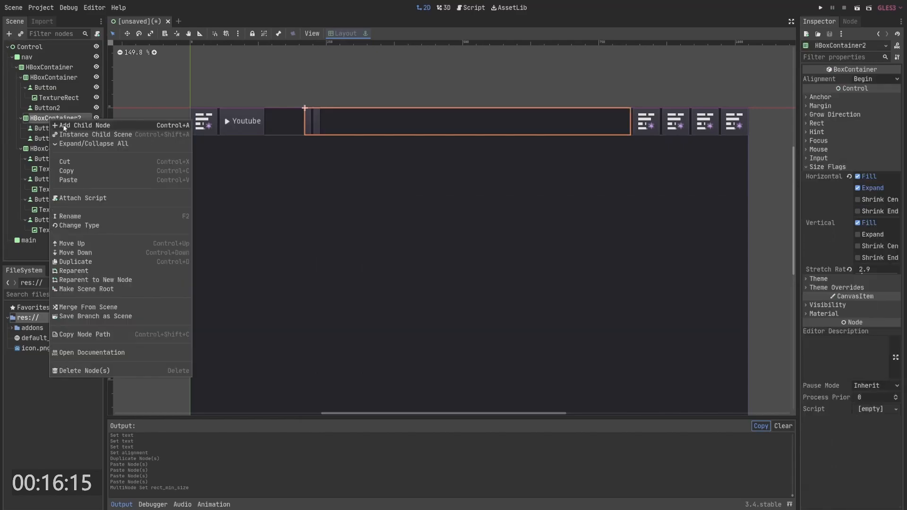
pyautogui.click(64, 124)
pyautogui.write('line')
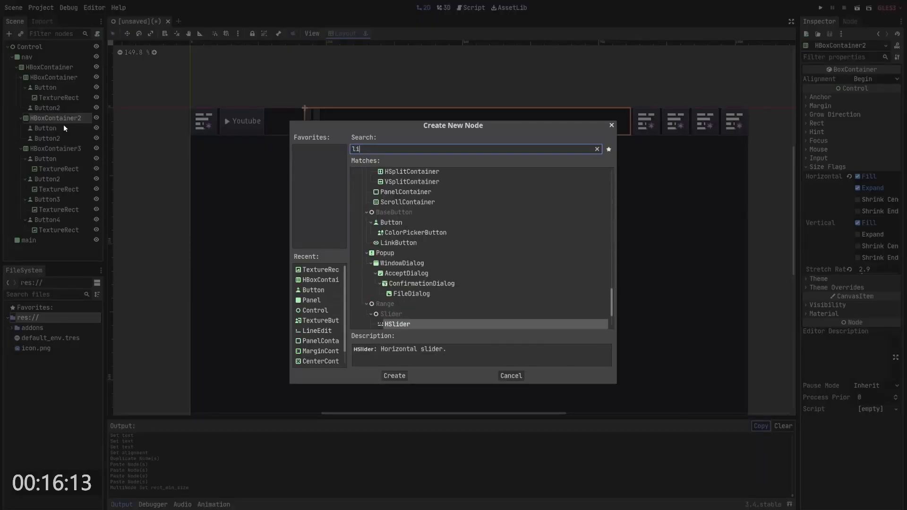
pyautogui.press('Return')
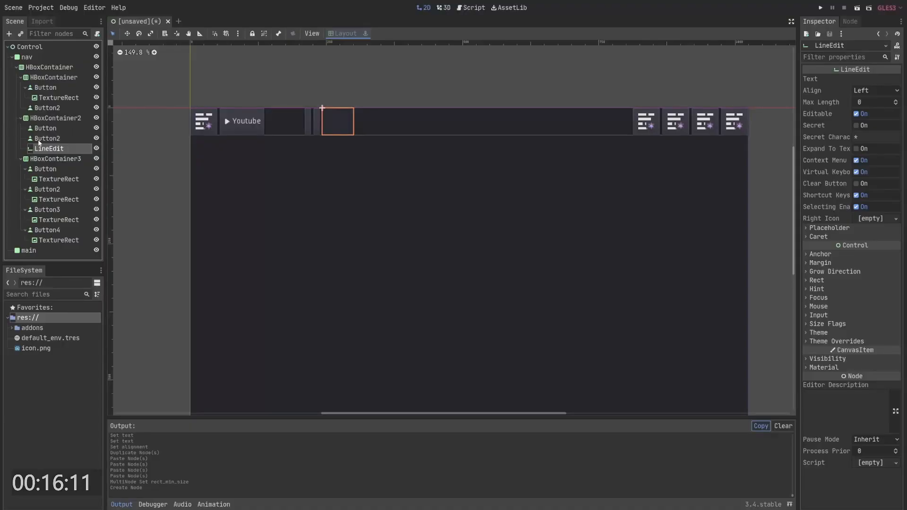
pyautogui.click(43, 138)
pyautogui.keyDown('ctrl'); pyautogui.click(51, 129); pyautogui.keyUp('ctrl')
pyautogui.moveTo(56, 138)
pyautogui.mouseDown()
pyautogui.moveTo(56, 152)
pyautogui.moveTo(56, 128)
pyautogui.mouseUp()
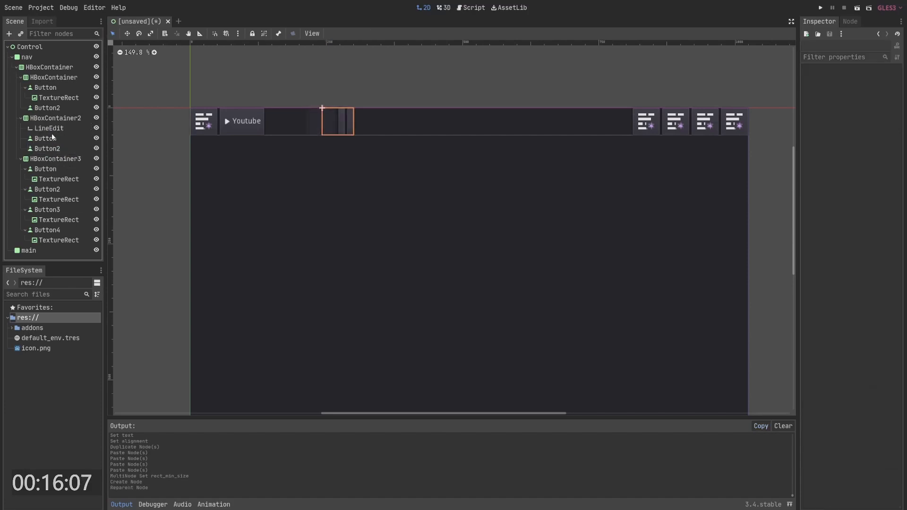
pyautogui.click(51, 130)
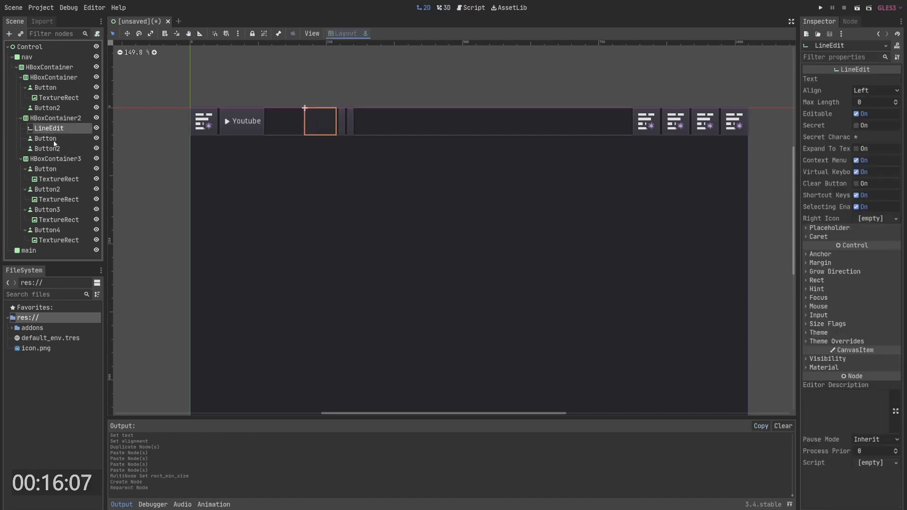
# - Set the LineEdit's horizontal size flag to Expand so it fills the container
pyautogui.click(832, 325)
pyautogui.click(867, 392)
pyautogui.click(867, 391)
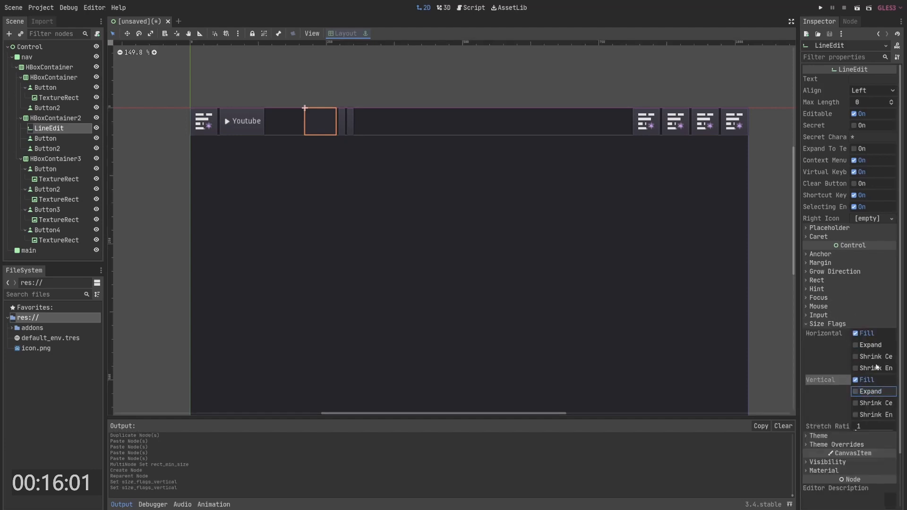
pyautogui.click(866, 345)
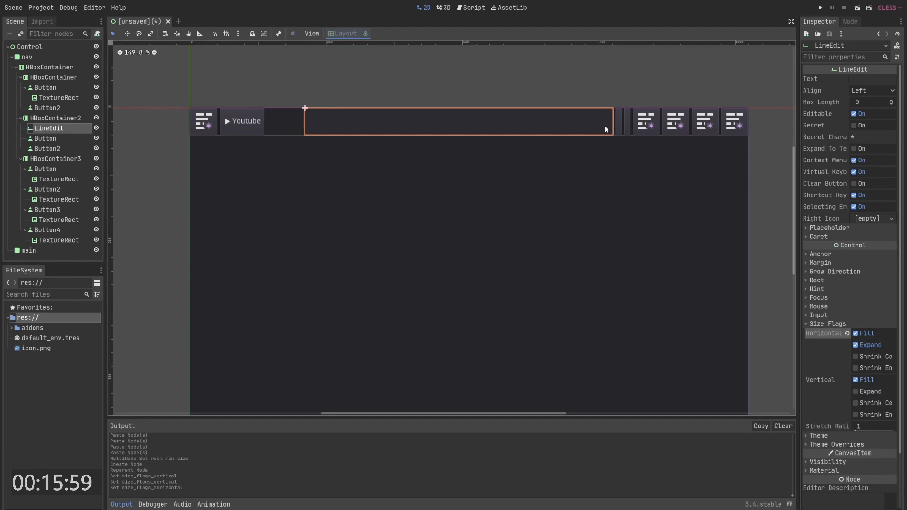
pyautogui.moveTo(606, 127); pyautogui.dragTo(597, 126, button='middle')
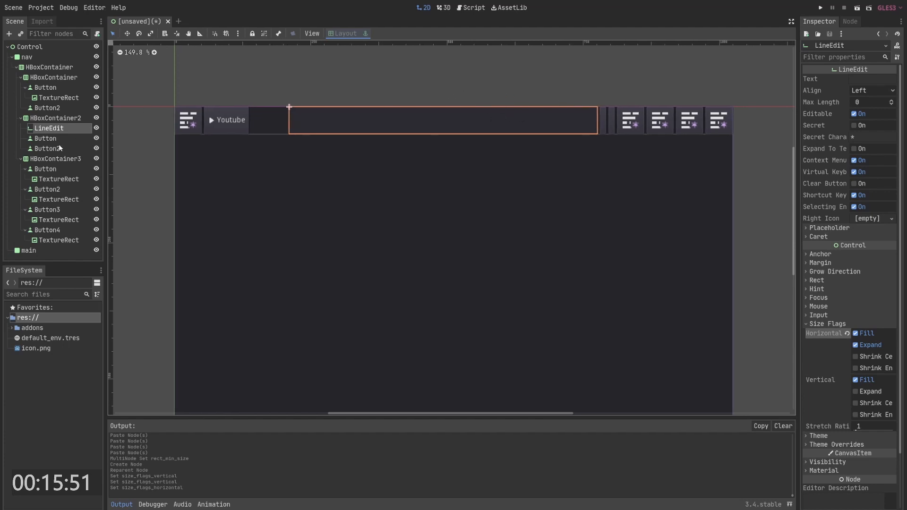
# - Paste the icon TextureRect into the first button of the second container
pyautogui.click(46, 138)
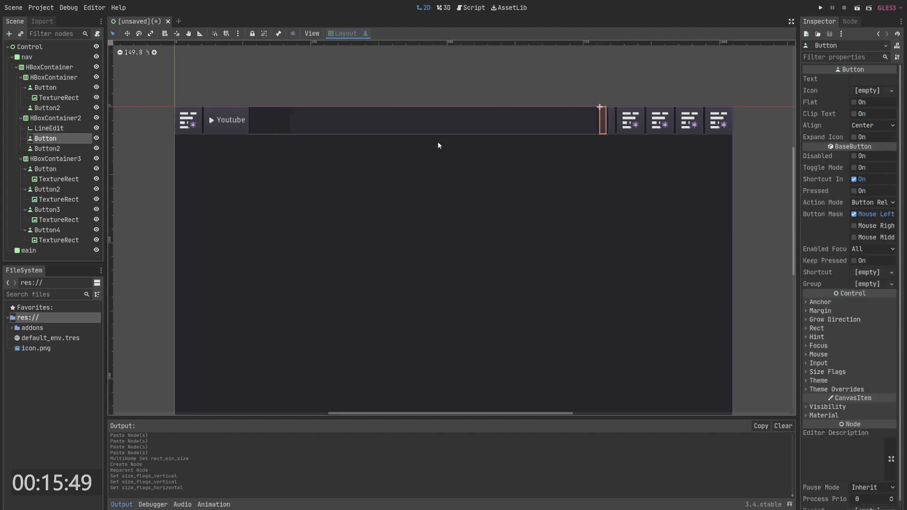
pyautogui.hotkey('alt', 'Tab')
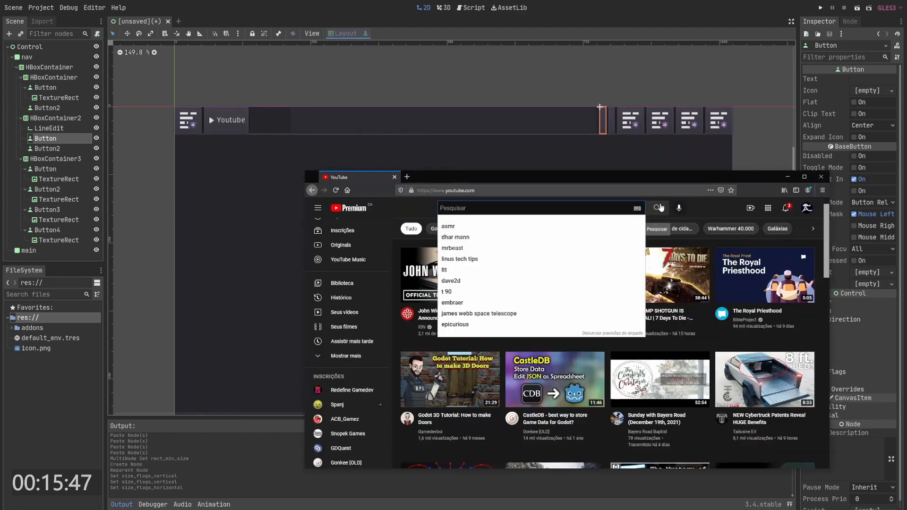
pyautogui.rightClick(65, 138)
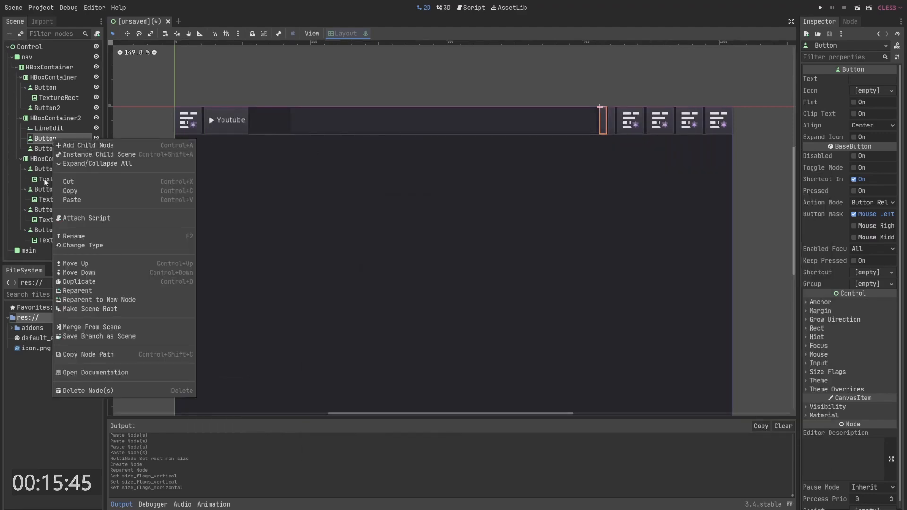
pyautogui.click(45, 180)
pyautogui.click(47, 140)
pyautogui.hotkey('ctrl', 'v')
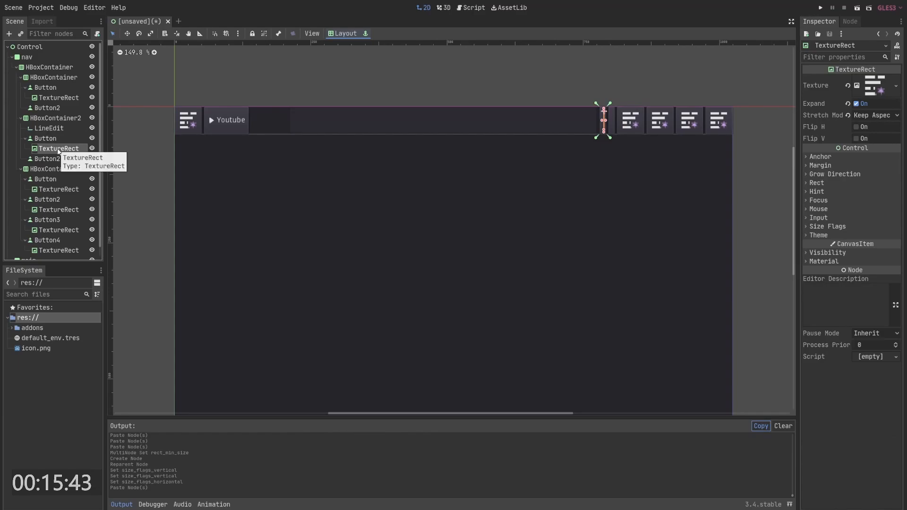
# - Set that TextureRect's texture to the search icon using the icon picker
pyautogui.hotkey('ctrl', 'i')
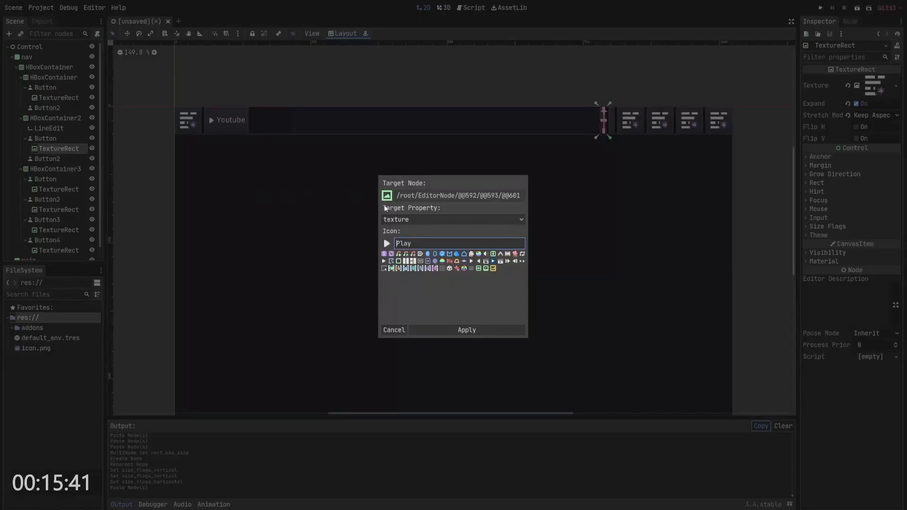
pyautogui.doubleClick(425, 242)
pyautogui.write('sear')
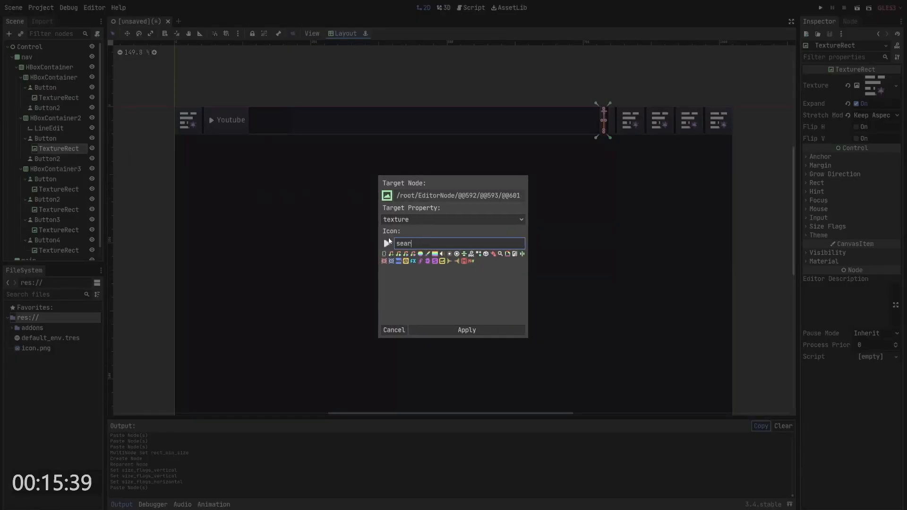
pyautogui.click(499, 254)
pyautogui.click(491, 330)
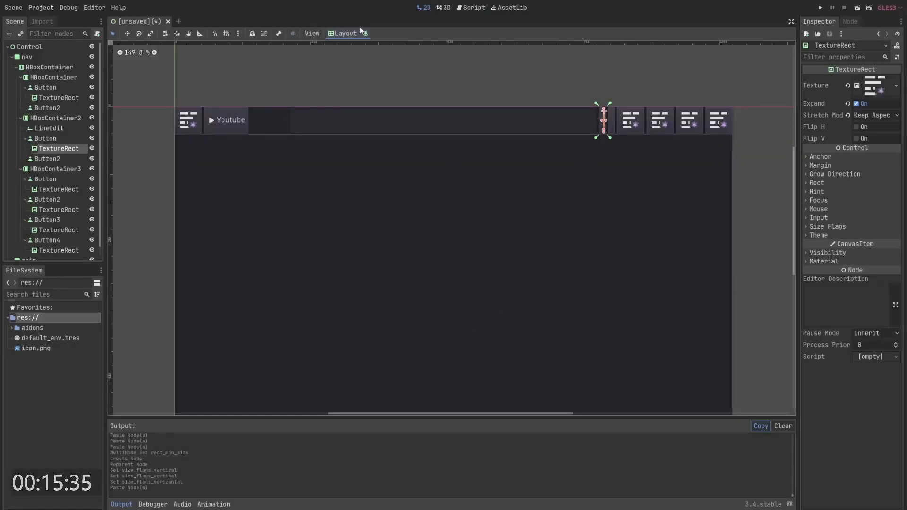
# - Apply a layout preset to the search icon, copy it and paste it into the container's second button
pyautogui.click(345, 33)
pyautogui.click(363, 206)
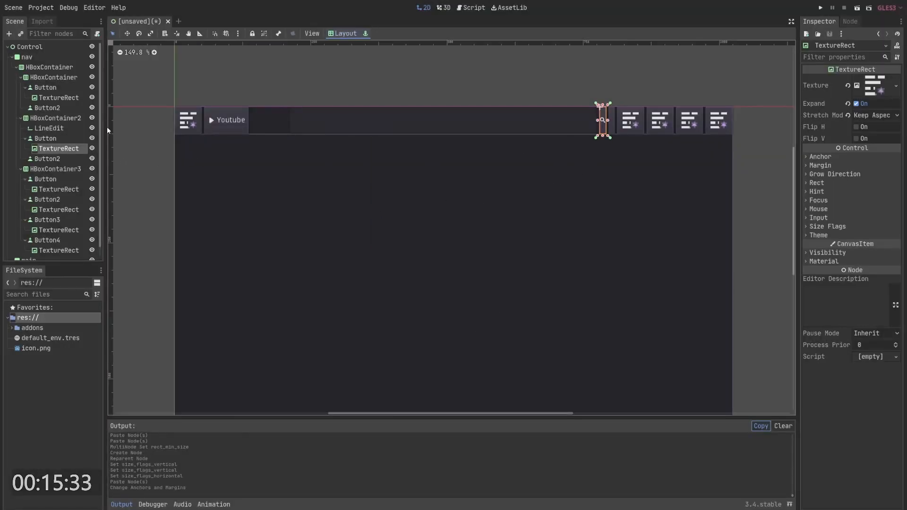
pyautogui.hotkey('ctrl', 'c')
pyautogui.click(56, 160)
pyautogui.hotkey('ctrl', 'v')
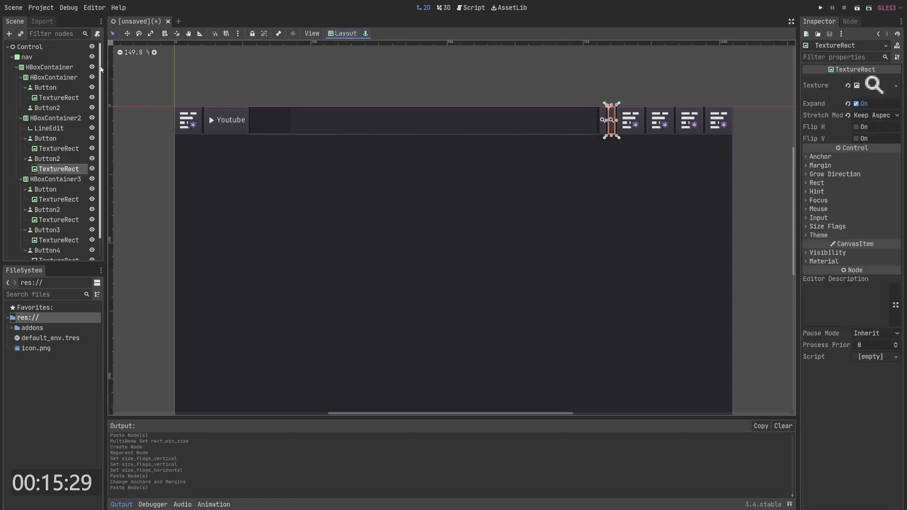
# - Change the pasted icon's texture to the music icon
pyautogui.hotkey('alt', 'i')
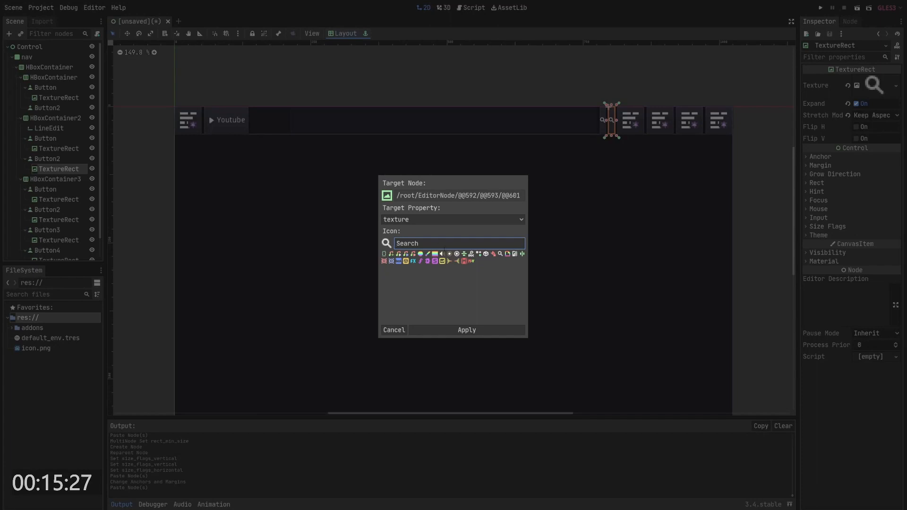
pyautogui.click(392, 255)
pyautogui.click(466, 330)
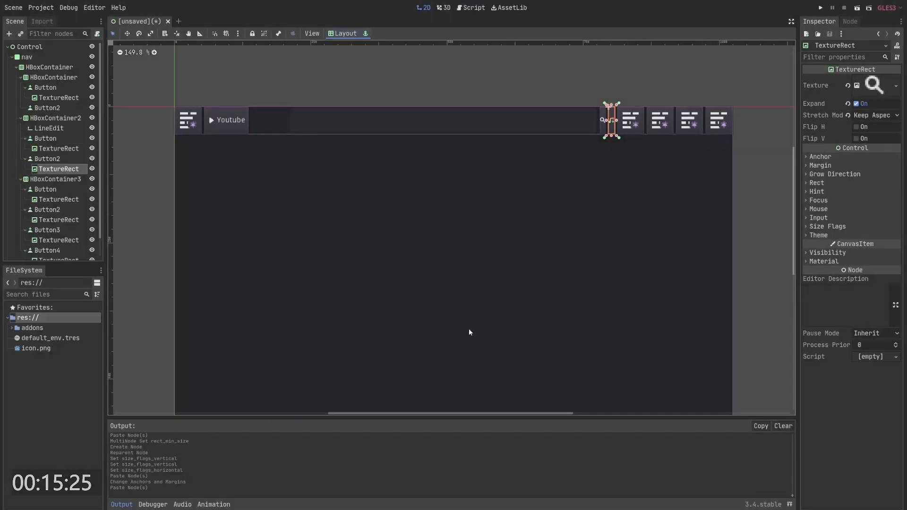
# - Set the minimum width of both buttons in the second container to 50
pyautogui.click(47, 159)
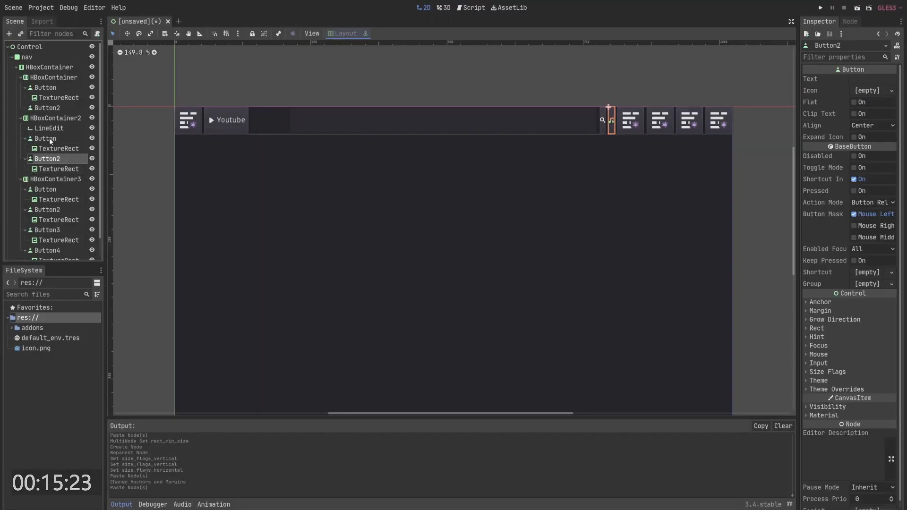
pyautogui.keyDown('ctrl'); pyautogui.click(46, 138); pyautogui.keyUp('ctrl')
pyautogui.click(826, 331)
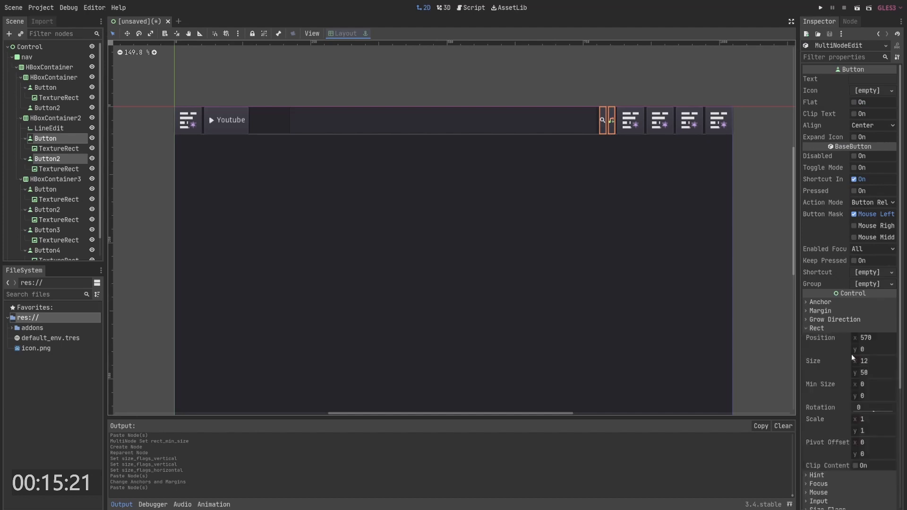
pyautogui.click(869, 385)
pyautogui.write('50')
pyautogui.press('Return')
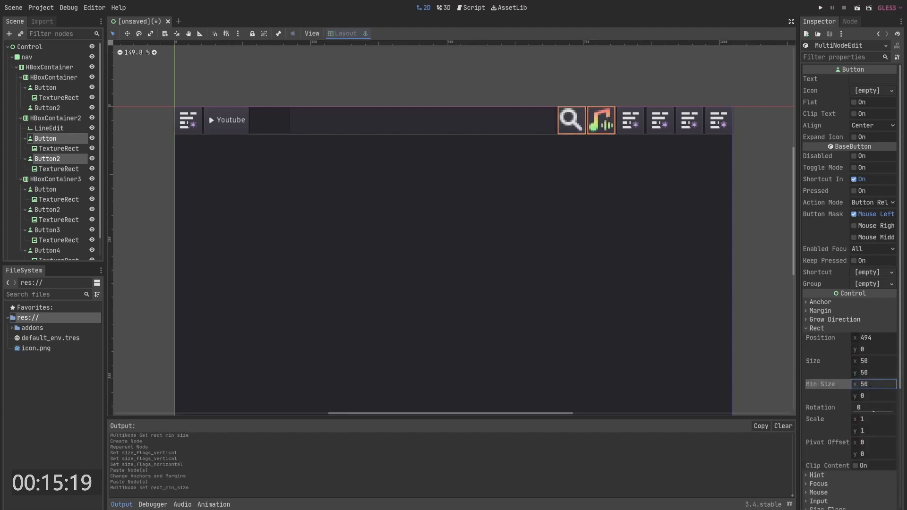
# - Resize the search icon inside its button to 32 × 32
pyautogui.click(573, 119)
pyautogui.scroll(1, 599, 134)
pyautogui.scroll(2, 585, 132)
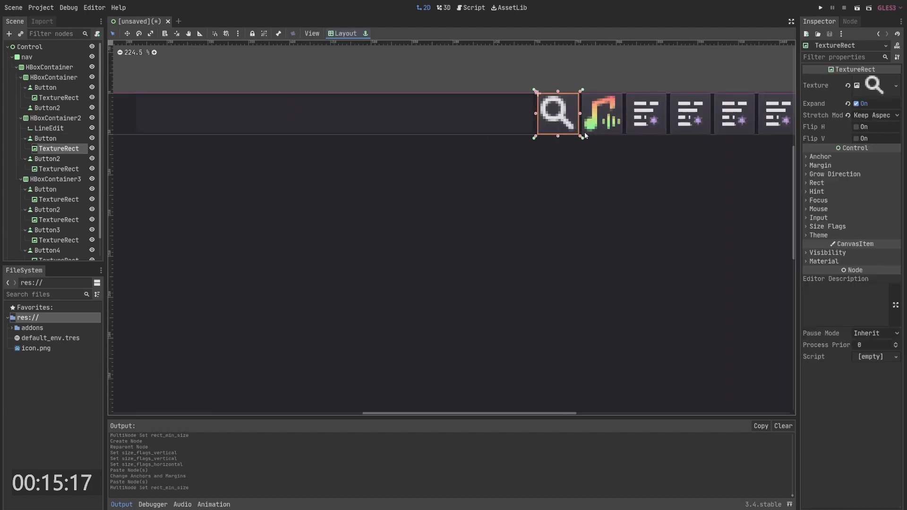
pyautogui.moveTo(582, 137); pyautogui.dragTo(616, 131)
pyautogui.click(617, 131)
# - Set the search button's minimum width to 90 after checking the YouTube reference
pyautogui.click(560, 94)
pyautogui.hotkey('alt', 'Tab')
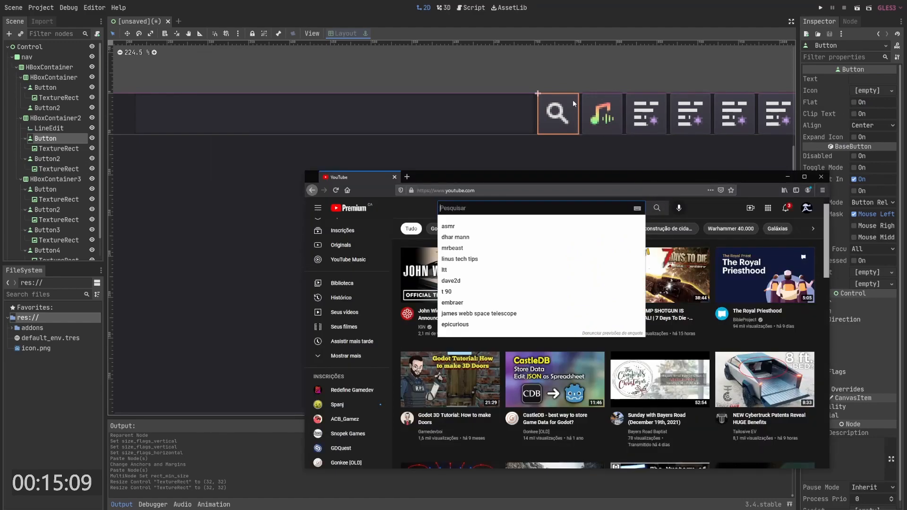
pyautogui.hotkey('alt', 'Tab')
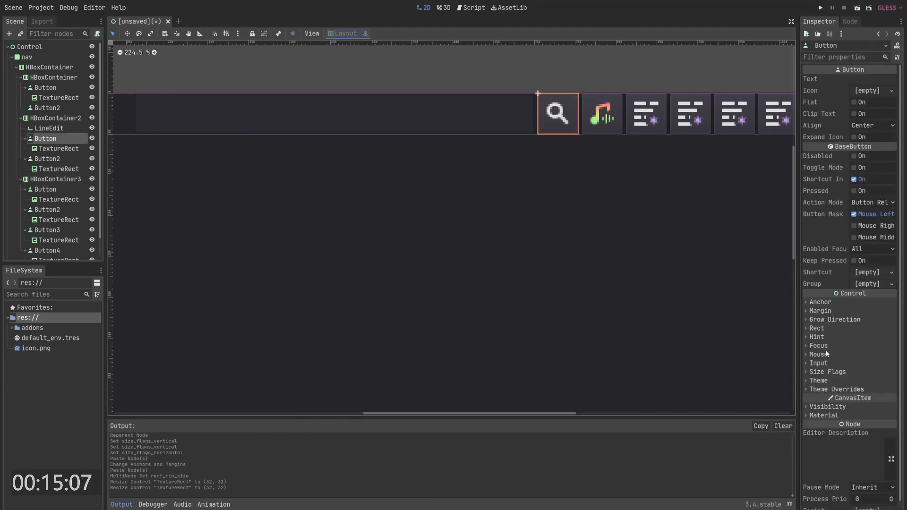
pyautogui.click(822, 328)
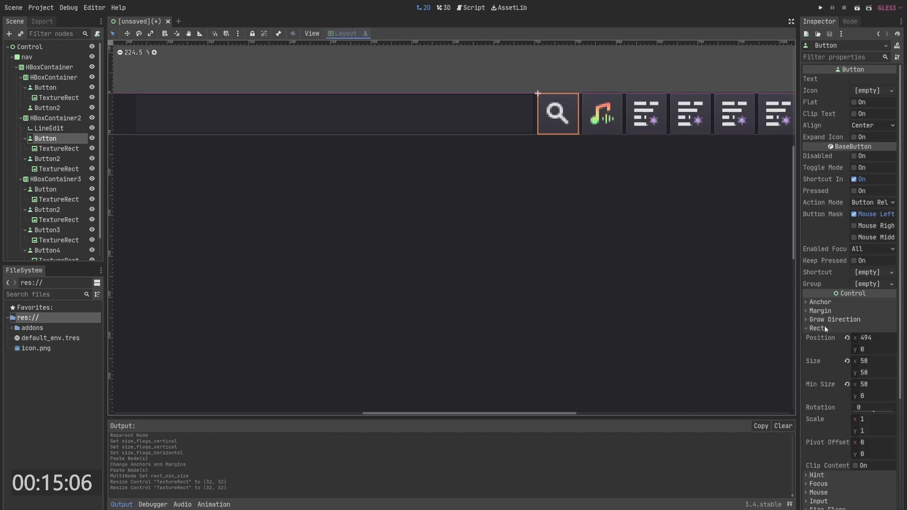
pyautogui.click(875, 383)
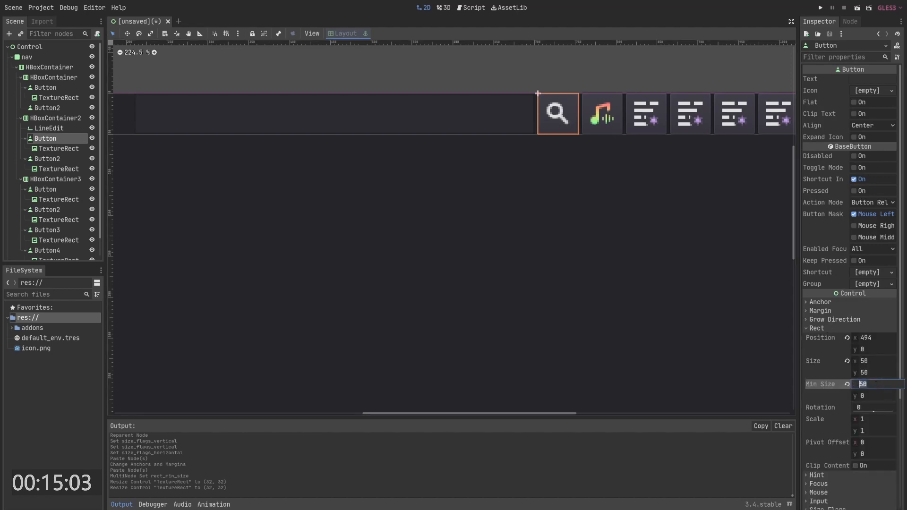
pyautogui.write('90')
pyautogui.press('Return')
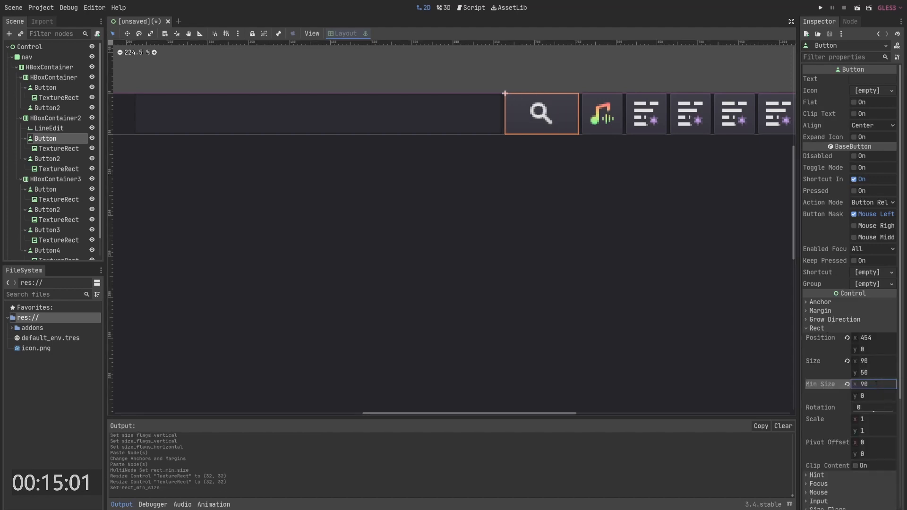
# - Compare the navigation bar's search field and buttons with the YouTube reference page
pyautogui.click(495, 109)
pyautogui.scroll(-3, 475, 100)
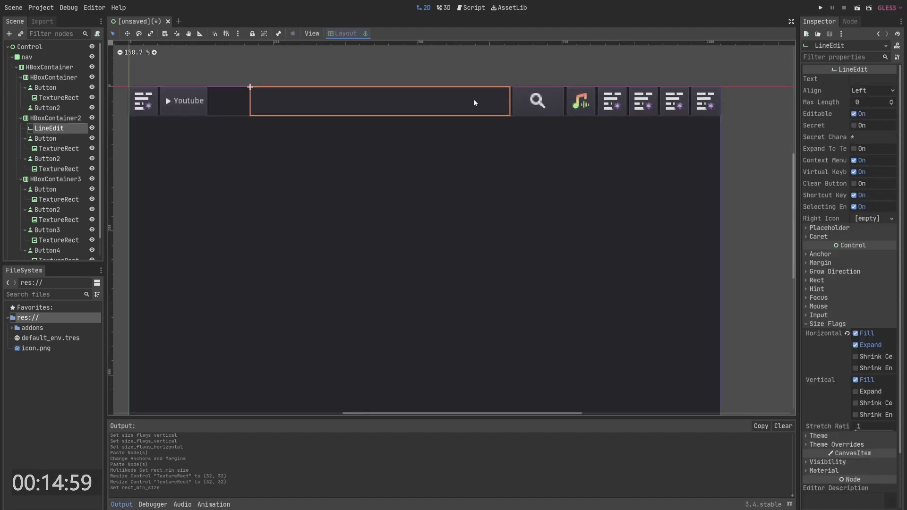
pyautogui.click(528, 116)
pyautogui.click(506, 117)
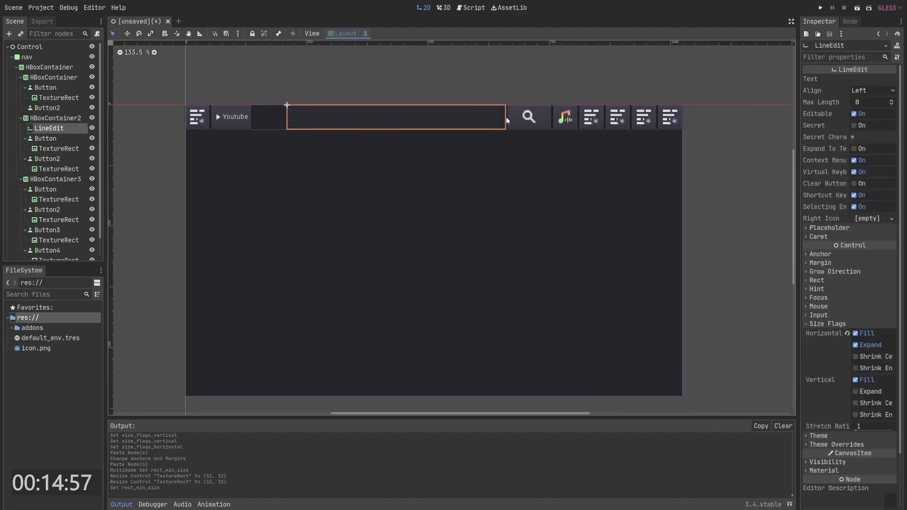
pyautogui.hotkey('alt', 'Tab')
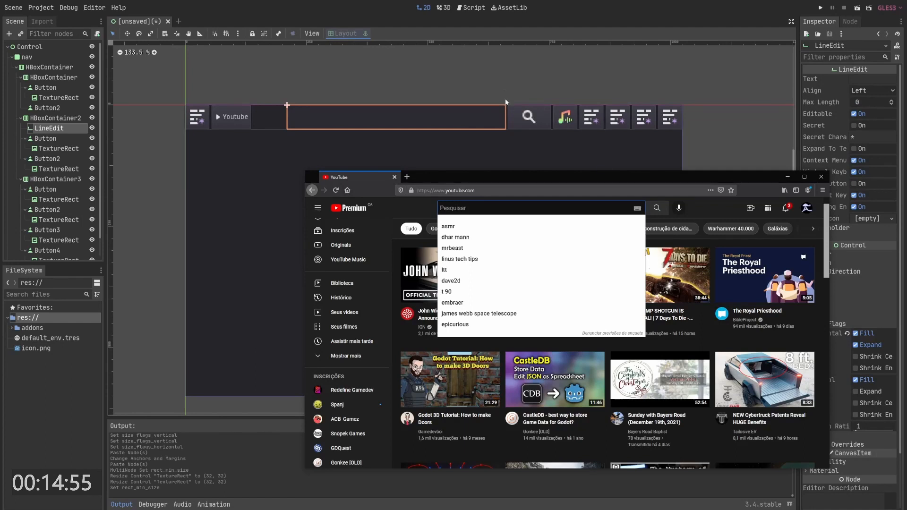
# - Enable the Separation theme override on the second HBoxContainer, keeping it at 0
pyautogui.click(149, 115)
pyautogui.click(38, 118)
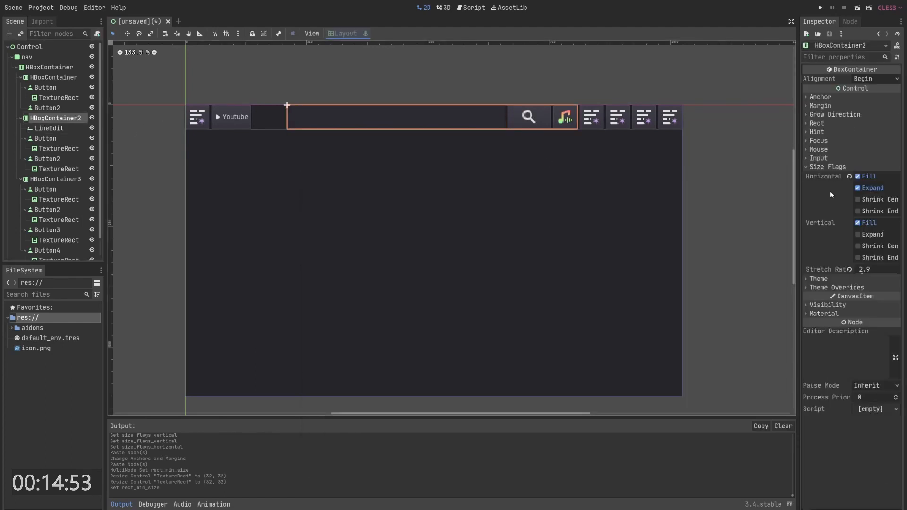
pyautogui.click(832, 288)
pyautogui.click(812, 306)
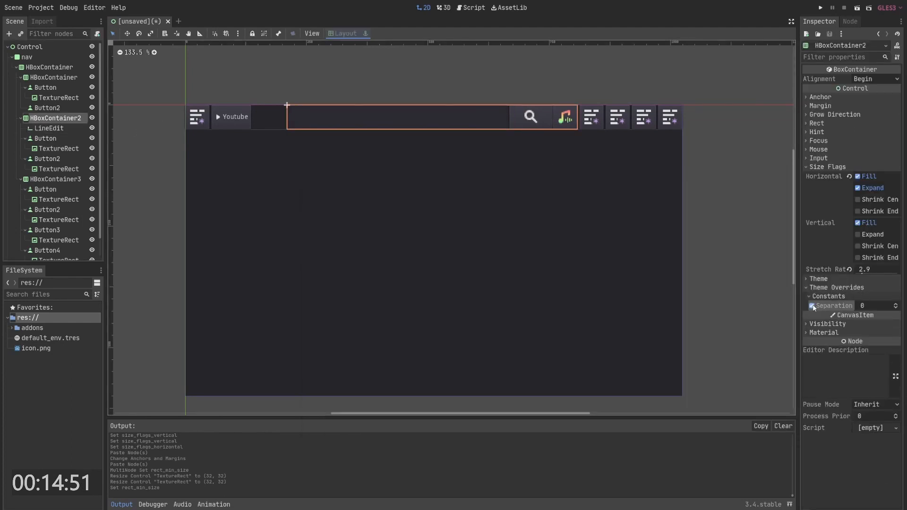
# - Add a Control node to the second HBoxContainer and move it between the search button and the music button
pyautogui.click(547, 90)
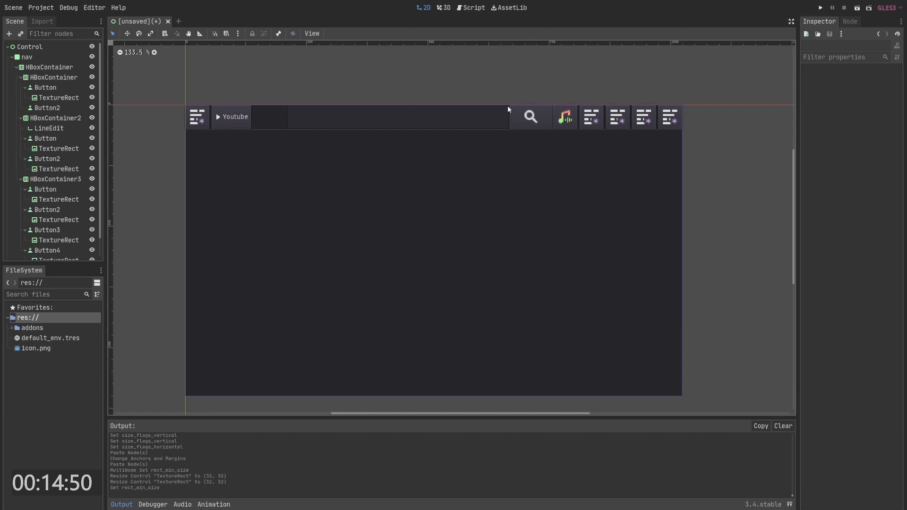
pyautogui.click(558, 118)
pyautogui.press('Escape')
pyautogui.rightClick(49, 116)
pyautogui.click(77, 123)
pyautogui.write('co')
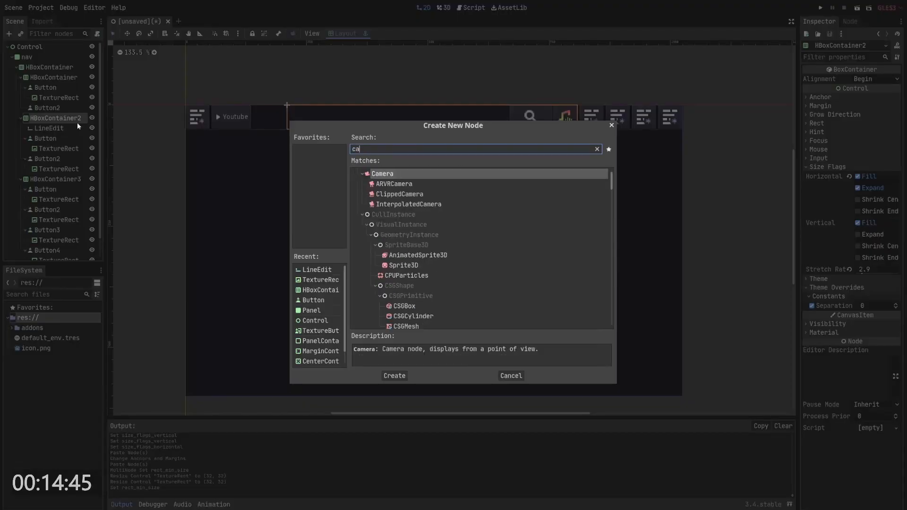
pyautogui.press('Return')
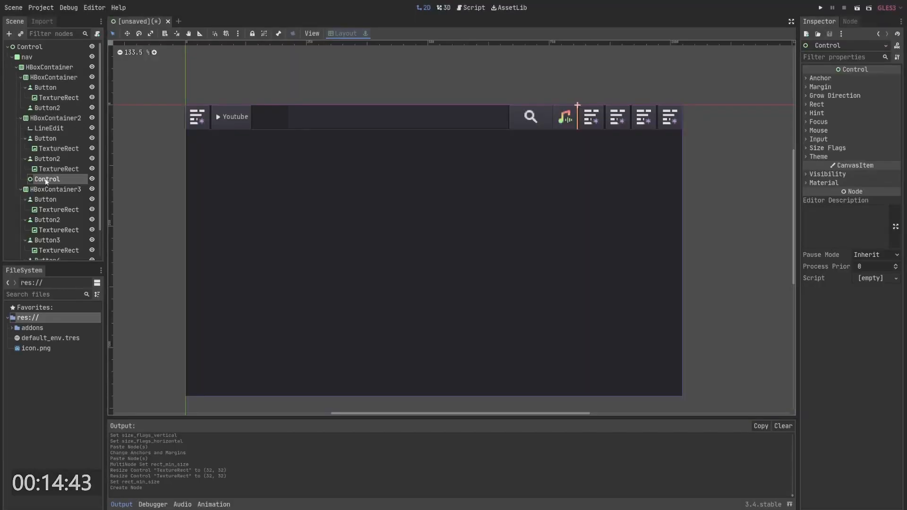
pyautogui.moveTo(47, 178); pyautogui.dragTo(52, 159)
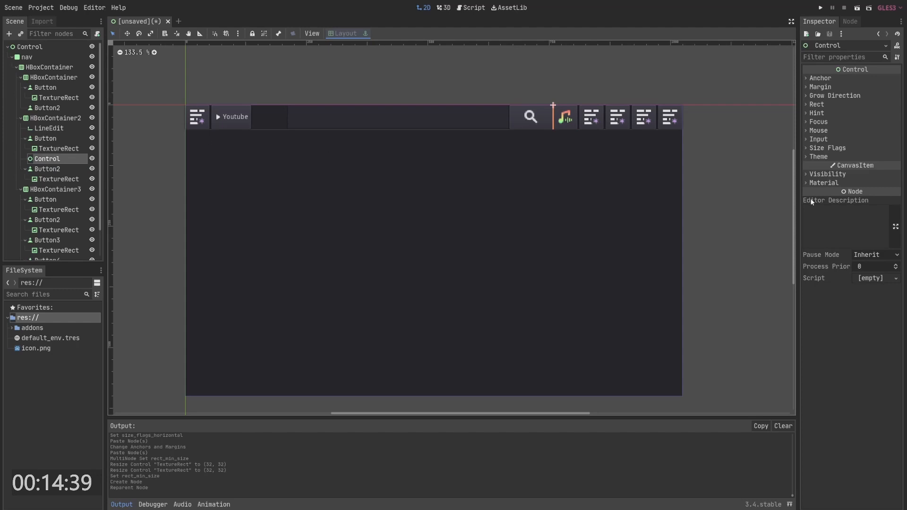
# - Turn on horizontal Expand for the new Control and set its stretch ratio to 0.03
pyautogui.click(831, 148)
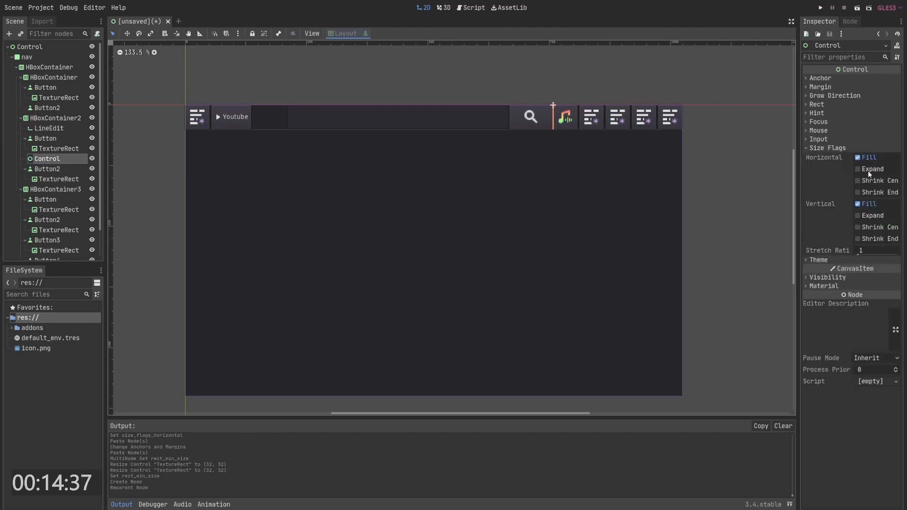
pyautogui.click(868, 169)
pyautogui.moveTo(877, 250); pyautogui.dragTo(853, 250)
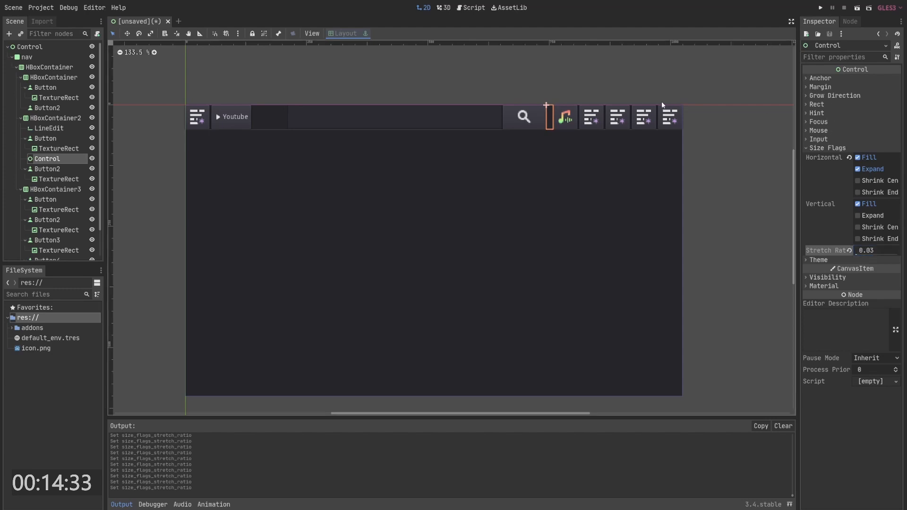
# - Examine the spacing of the navigation bar's containers and buttons in the canvas
pyautogui.click(686, 96)
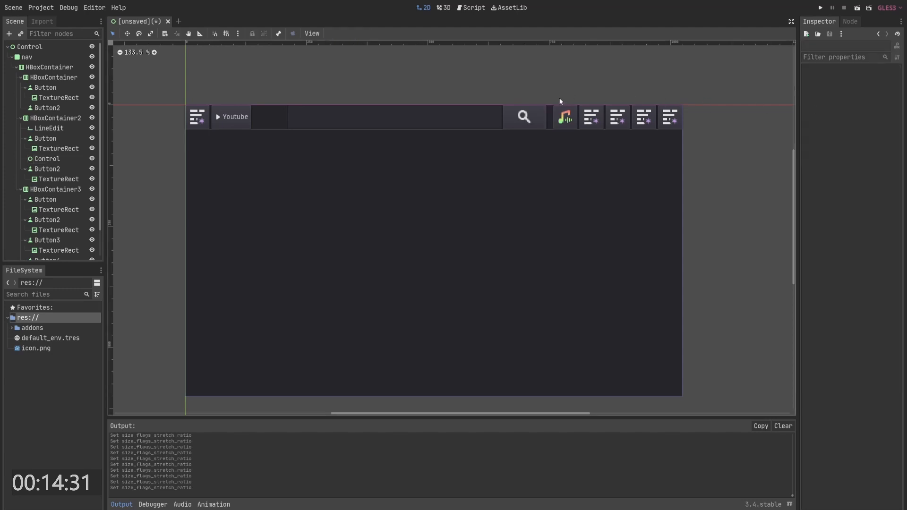
pyautogui.click(438, 108)
pyautogui.click(410, 91)
pyautogui.moveTo(595, 101); pyautogui.dragTo(584, 99, button='middle')
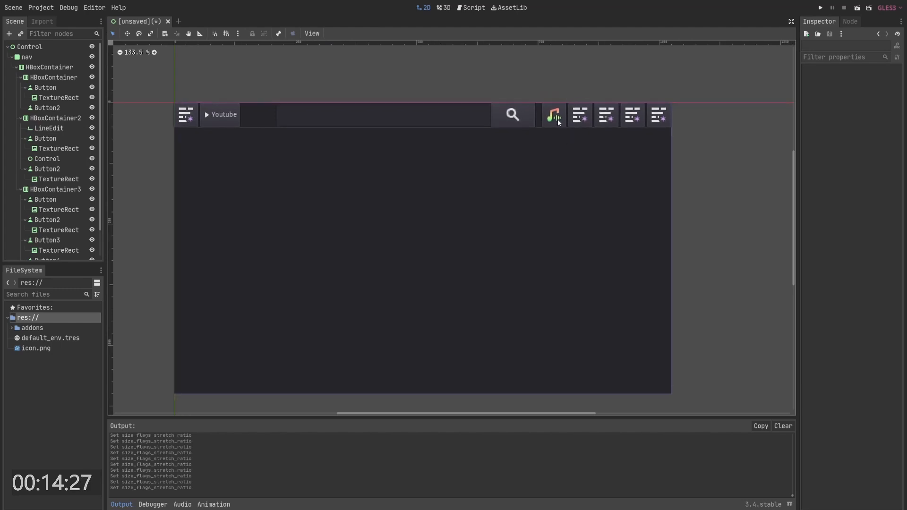
pyautogui.click(54, 119)
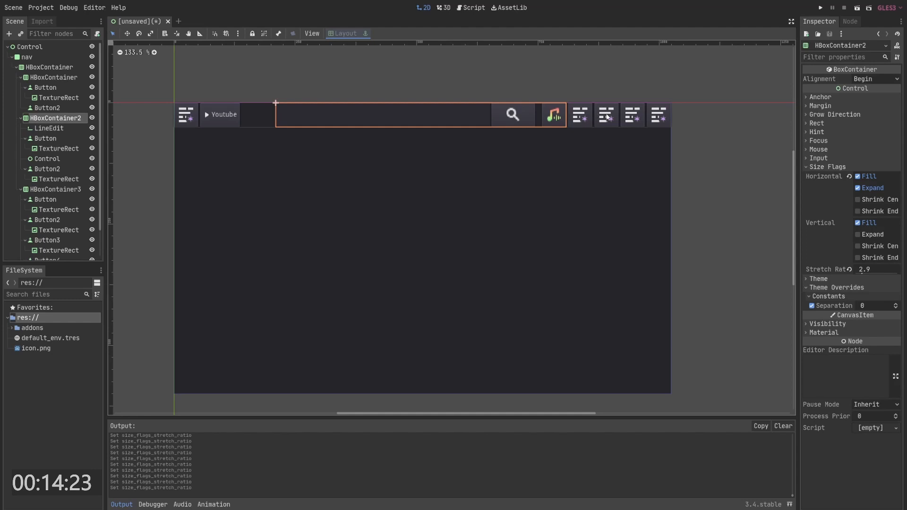
pyautogui.click(587, 117)
pyautogui.click(612, 117)
pyautogui.click(642, 117)
pyautogui.click(666, 99)
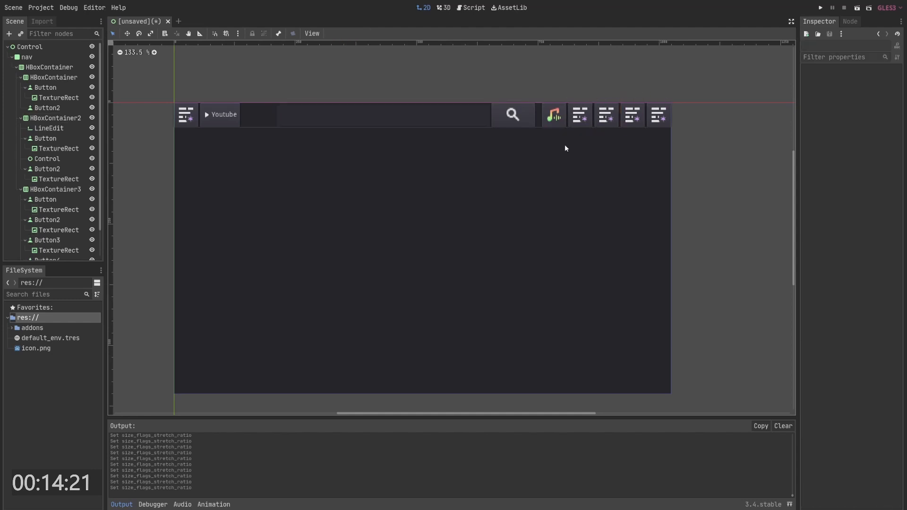
pyautogui.scroll(-8, 528, 168)
# - Resize the root Control to about 1714 × 938
pyautogui.click(504, 153)
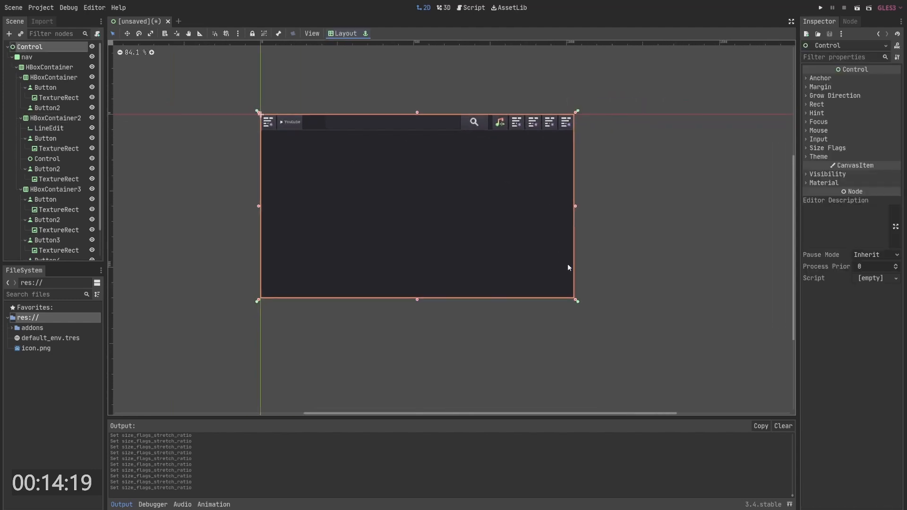
pyautogui.moveTo(576, 301); pyautogui.dragTo(775, 380)
pyautogui.moveTo(717, 341); pyautogui.dragTo(731, 370)
pyautogui.click(591, 77)
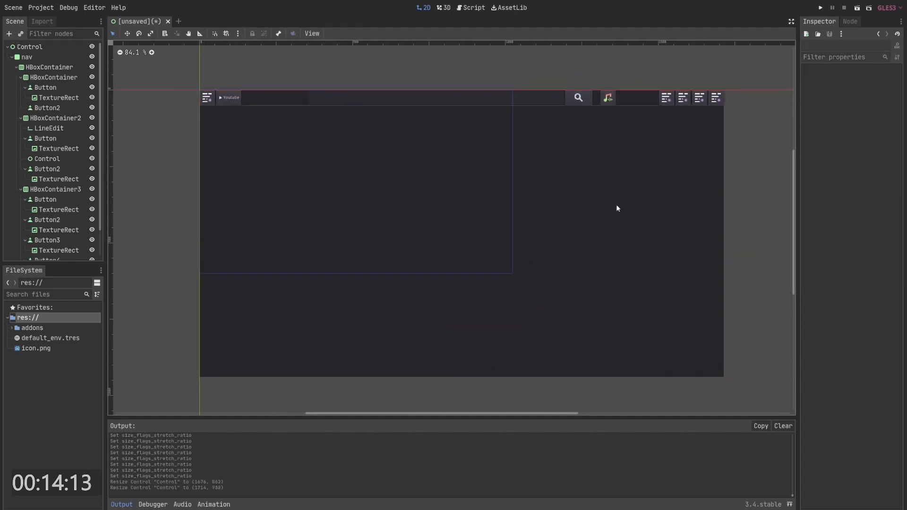
pyautogui.click(616, 205)
pyautogui.click(591, 79)
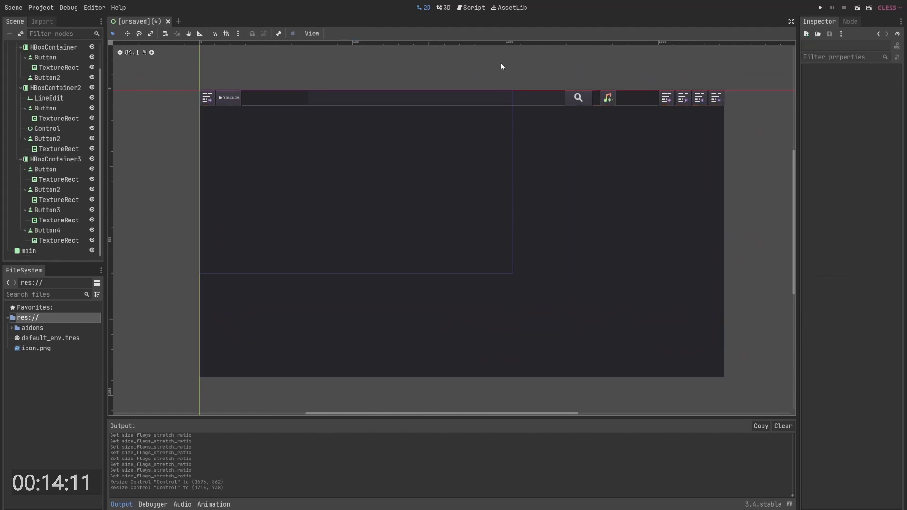
pyautogui.click(409, 90)
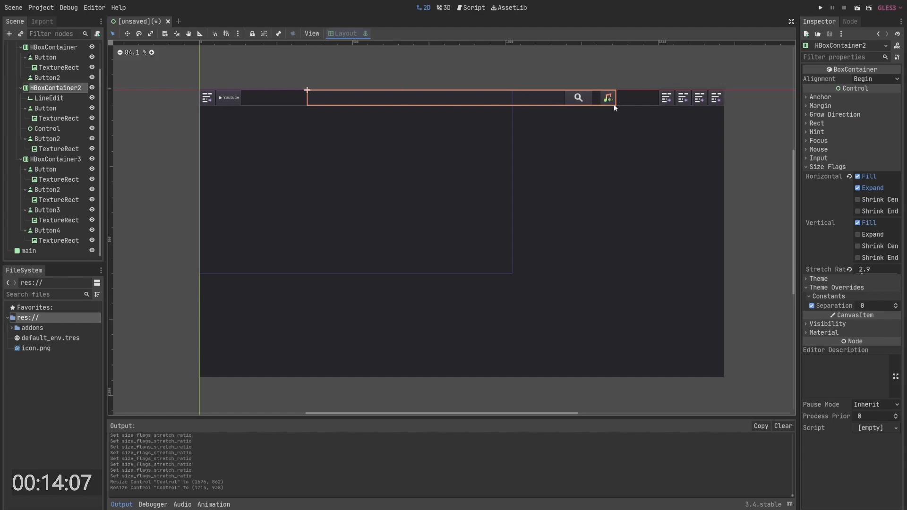
pyautogui.rightClick(47, 87)
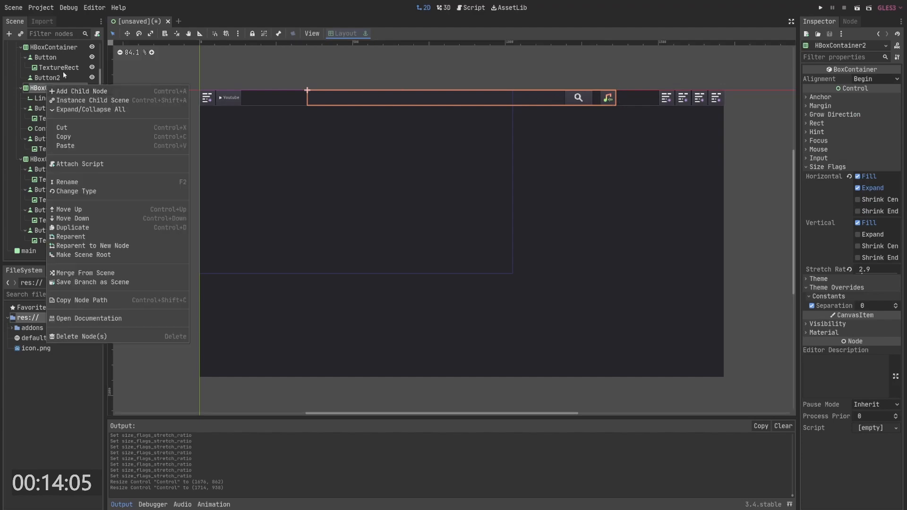
pyautogui.click(43, 62)
# - Add a Control node to the outer HBoxContainer and place it between the second and third containers
pyautogui.click(31, 66)
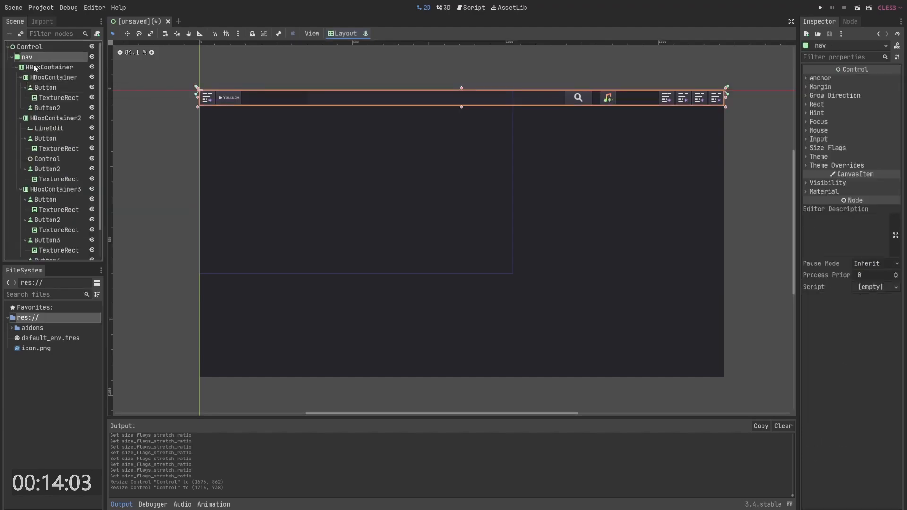
pyautogui.rightClick(38, 68)
pyautogui.click(53, 70)
pyautogui.write('c')
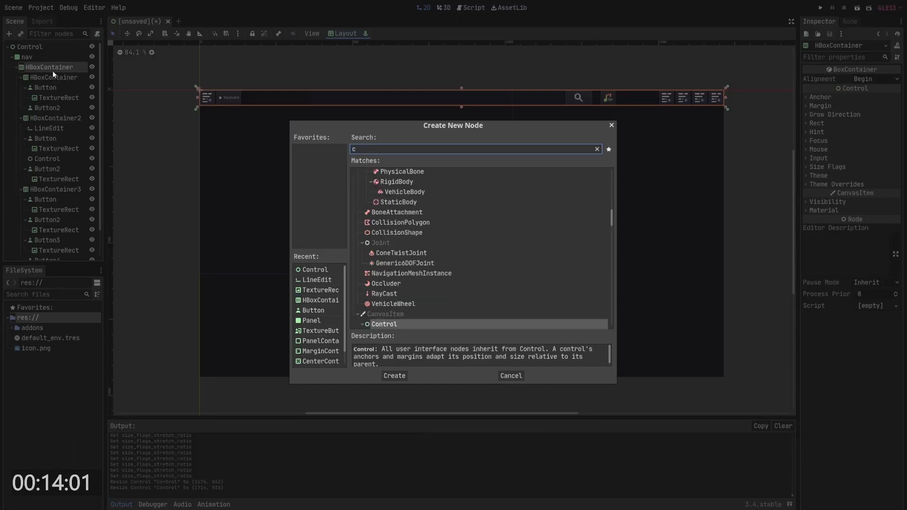
pyautogui.write('ont')
pyautogui.press('Return')
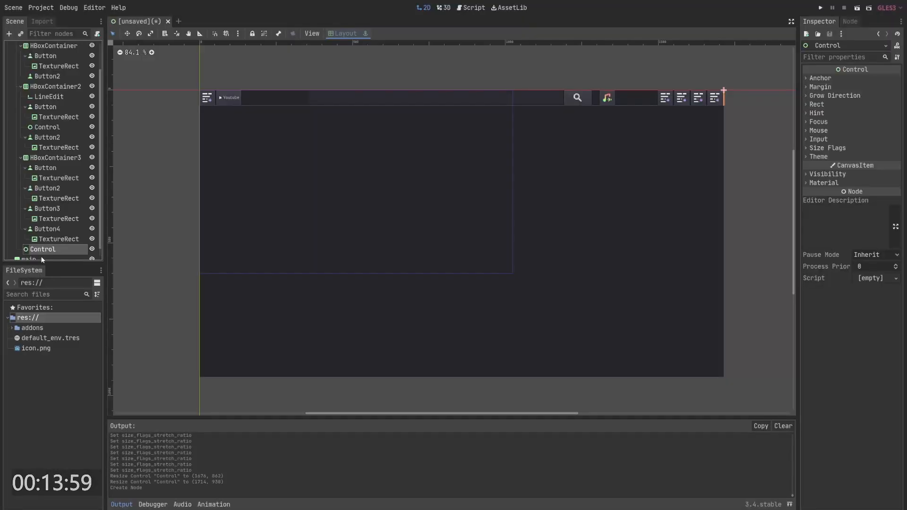
pyautogui.moveTo(45, 251); pyautogui.dragTo(44, 151)
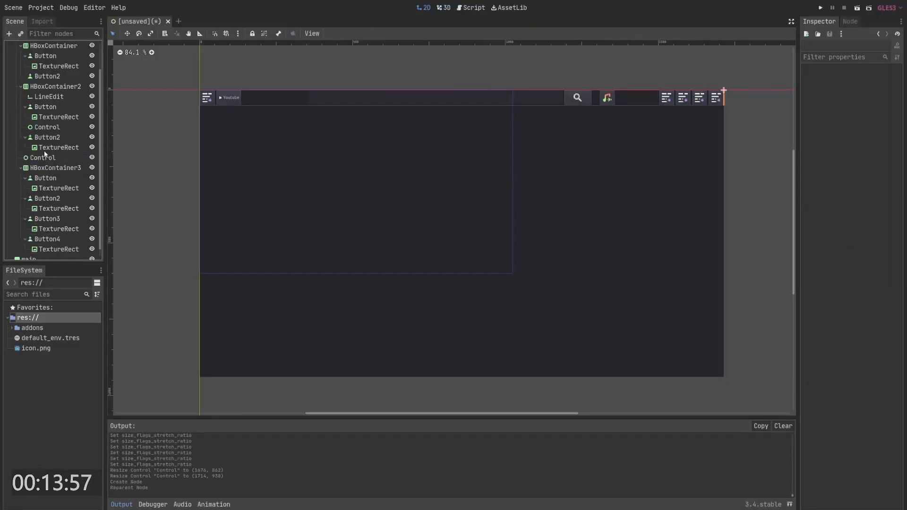
# - Duplicate that Control and move the copy between the first and second containers
pyautogui.hotkey('ctrl', 'd')
pyautogui.moveTo(45, 199); pyautogui.dragTo(47, 117)
pyautogui.click(47, 117)
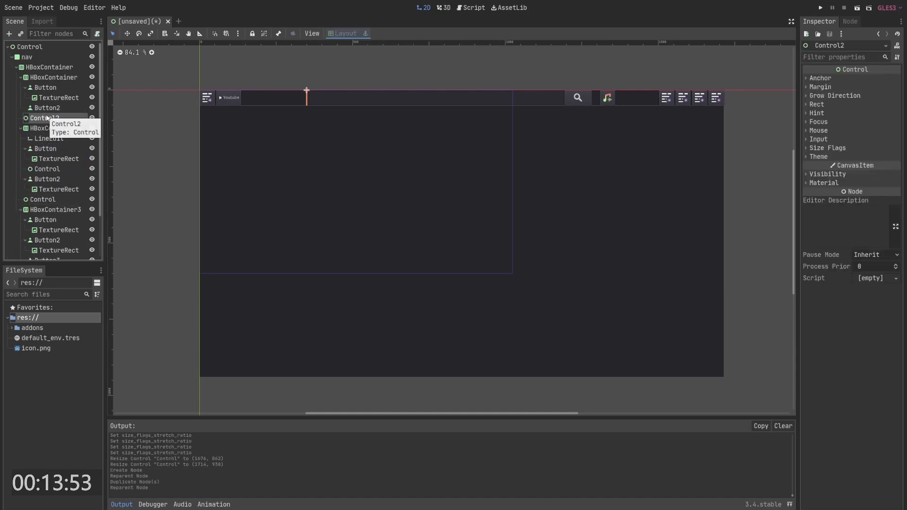
# - Turn on horizontal Expand for both spacer Controls together and lower their stretch ratio
pyautogui.keyDown('ctrl'); pyautogui.click(50, 199); pyautogui.keyUp('ctrl')
pyautogui.click(821, 155)
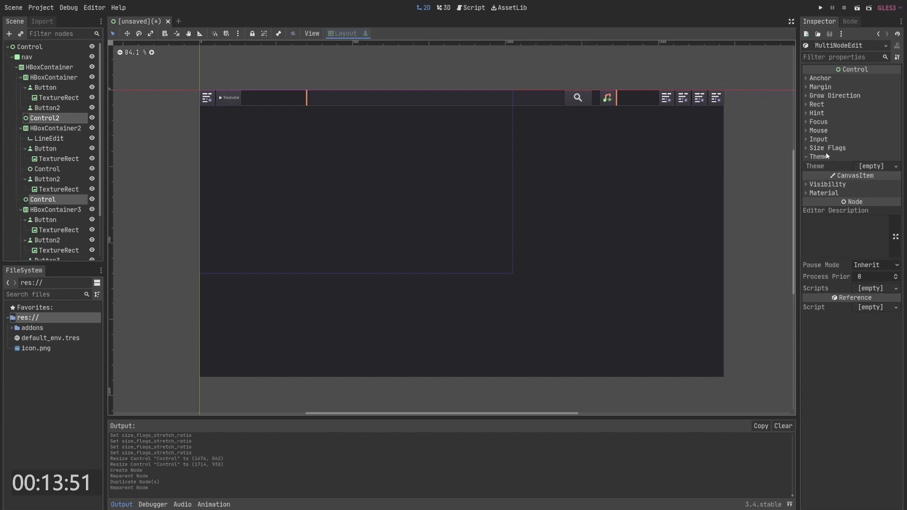
pyautogui.click(831, 150)
pyautogui.click(858, 169)
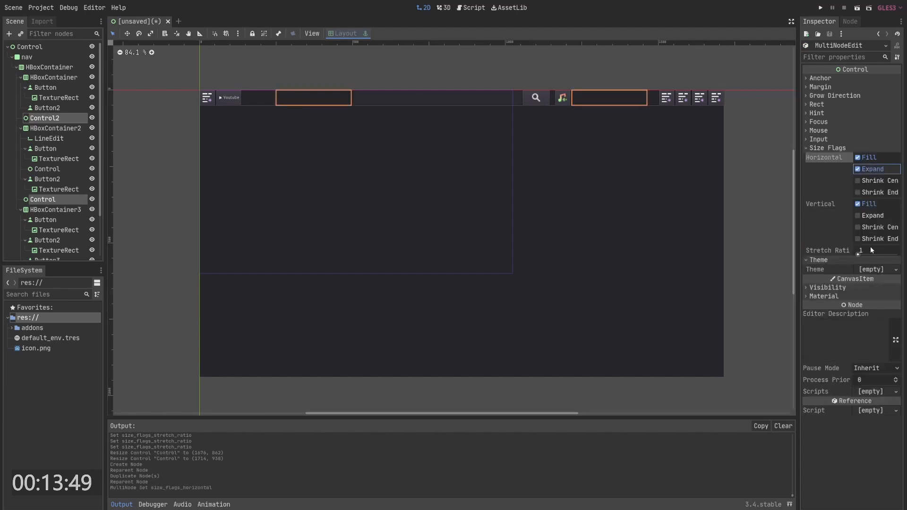
pyautogui.moveTo(872, 250); pyautogui.dragTo(840, 250)
pyautogui.click(661, 114)
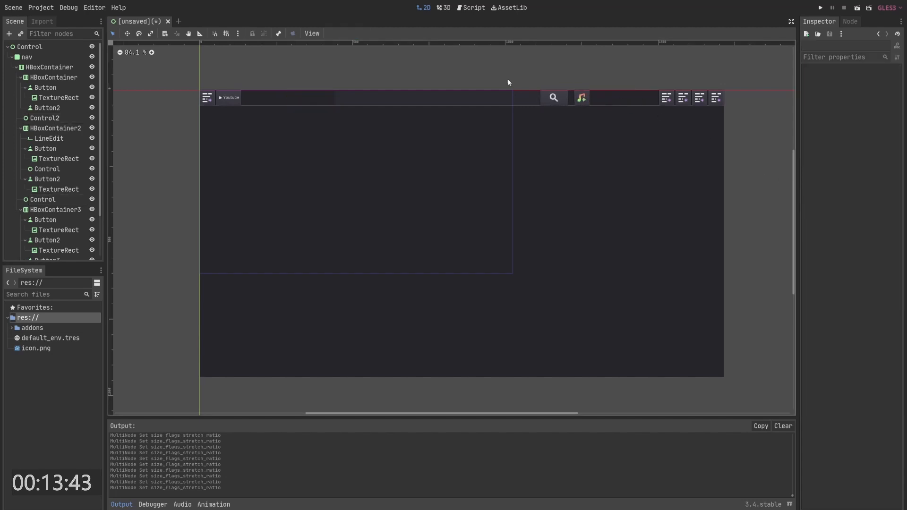
# - Zoom and pan to inspect the spacing around the search and music buttons in the navigation bar
pyautogui.click(468, 96)
pyautogui.click(450, 70)
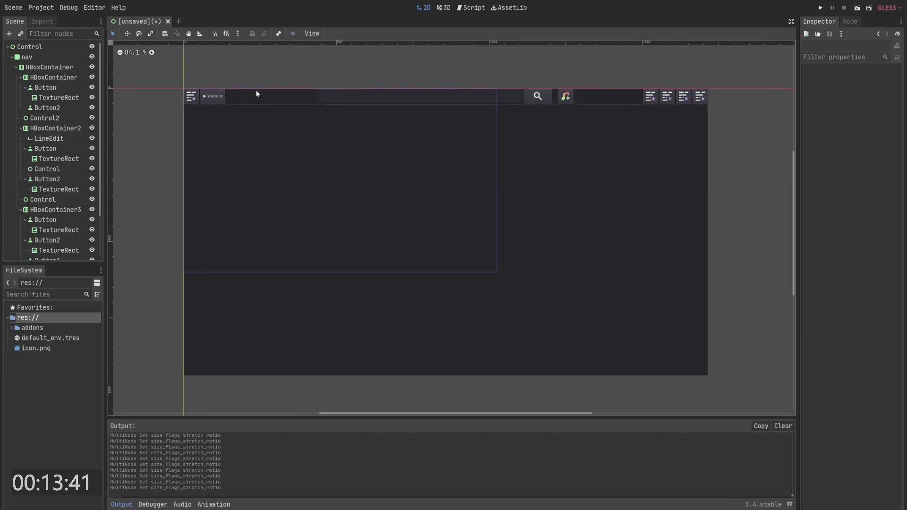
pyautogui.click(230, 92)
pyautogui.click(231, 72)
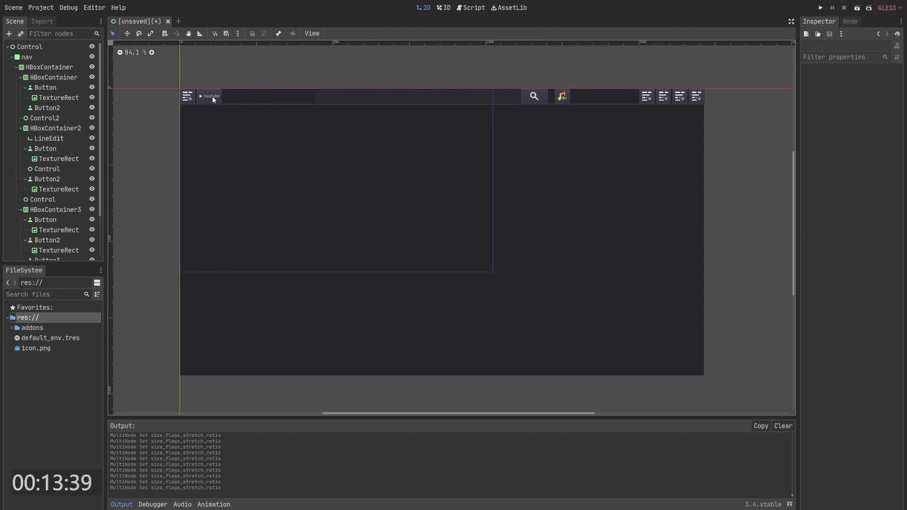
pyautogui.moveTo(400, 72); pyautogui.dragTo(356, 106, button='middle')
pyautogui.moveTo(430, 107); pyautogui.dragTo(500, 109, button='middle')
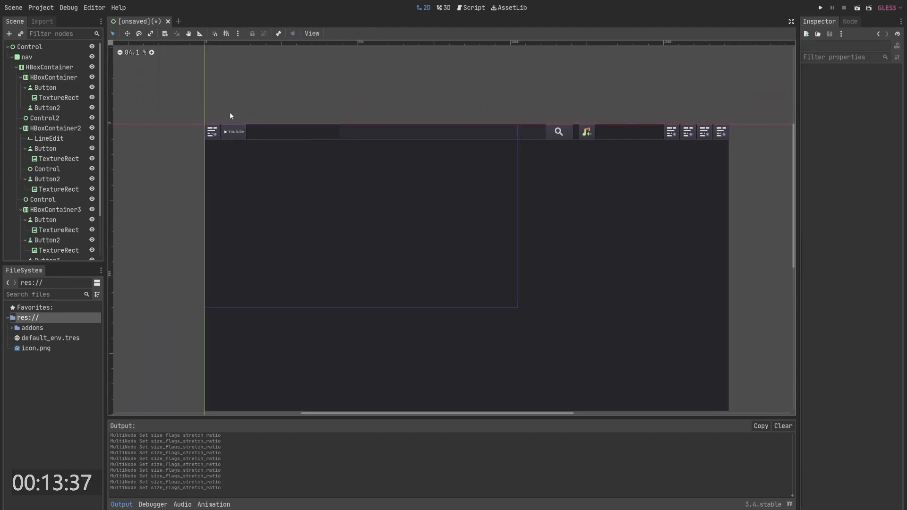
pyautogui.click(211, 130)
pyautogui.click(393, 102)
pyautogui.scroll(3, 588, 118)
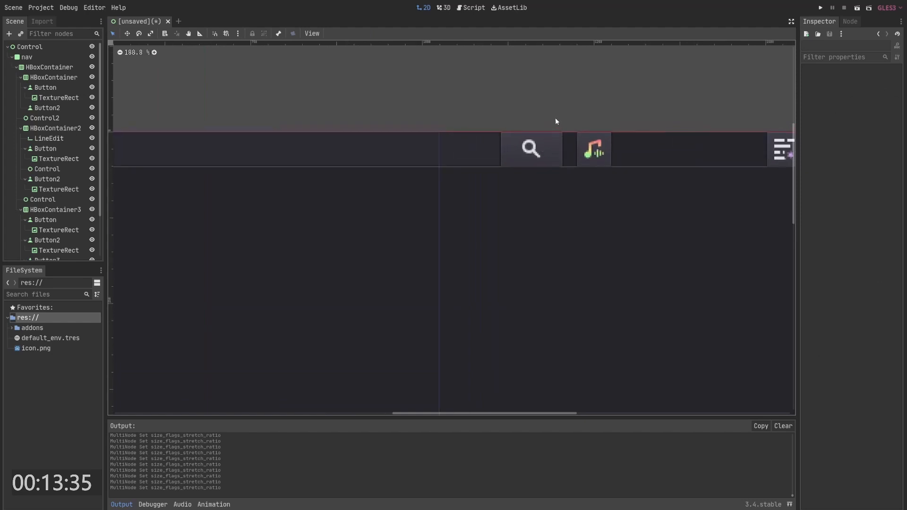
pyautogui.click(586, 138)
pyautogui.moveTo(605, 130); pyautogui.dragTo(560, 148, button='middle')
pyautogui.click(537, 143)
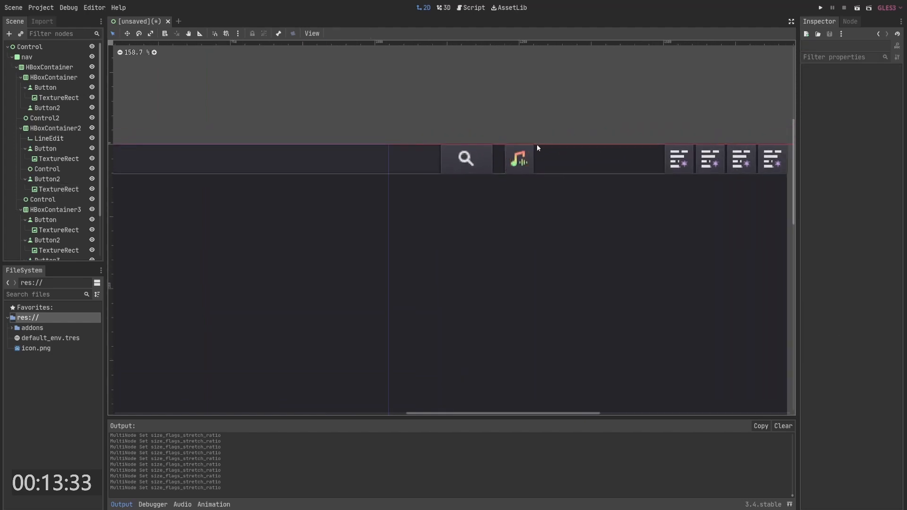
# - Give the music button a new StyleBox as its Normal style theme override
pyautogui.click(532, 144)
pyautogui.moveTo(632, 107); pyautogui.dragTo(623, 107, button='middle')
pyautogui.click(832, 381)
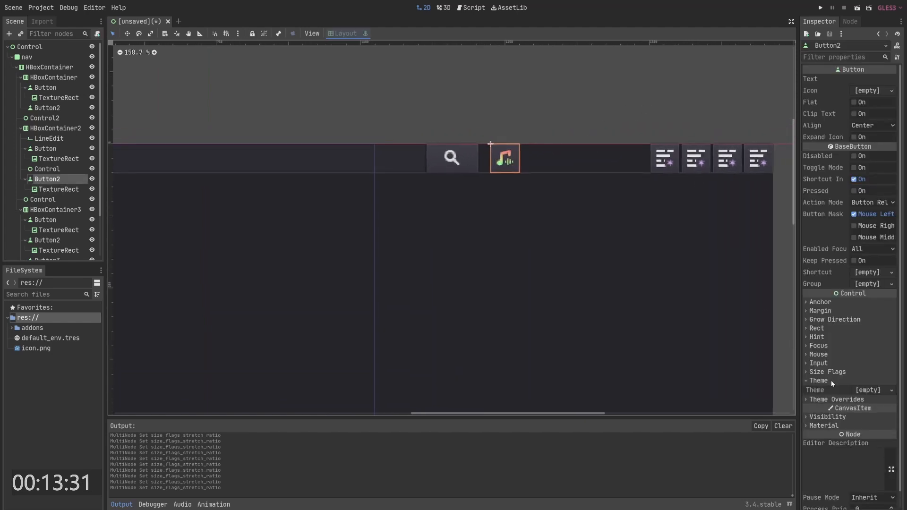
pyautogui.click(833, 381)
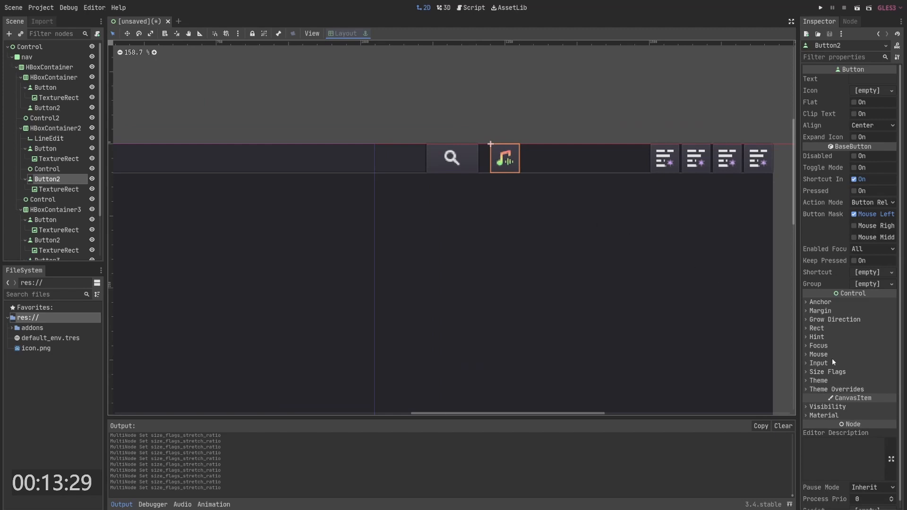
pyautogui.click(842, 389)
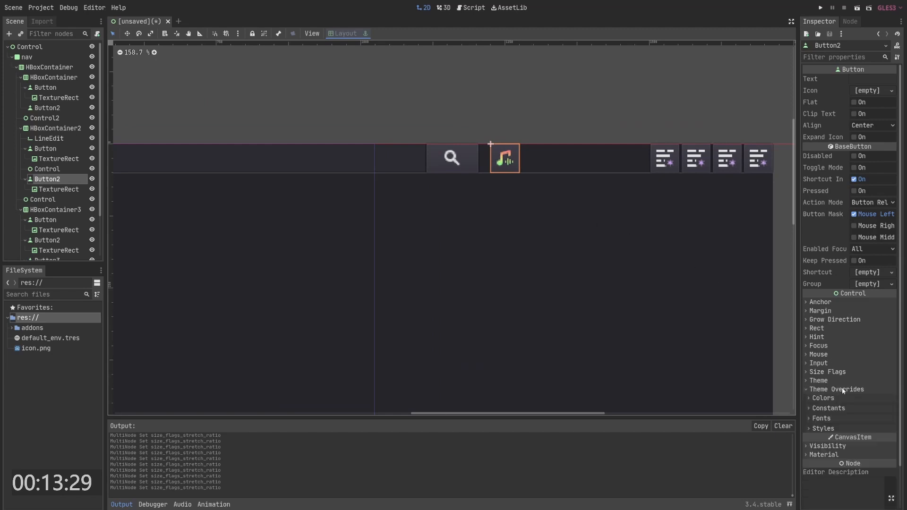
pyautogui.click(825, 428)
pyautogui.scroll(-2, 831, 378)
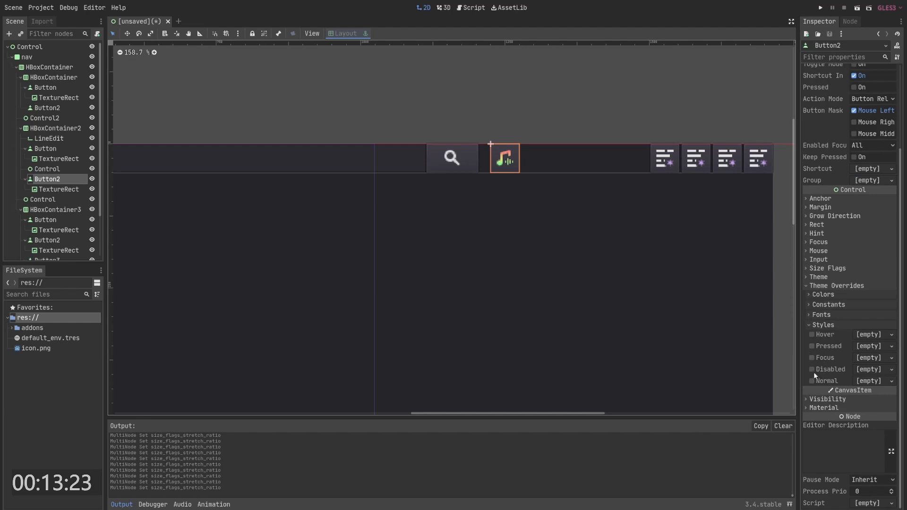
pyautogui.click(869, 380)
pyautogui.click(855, 401)
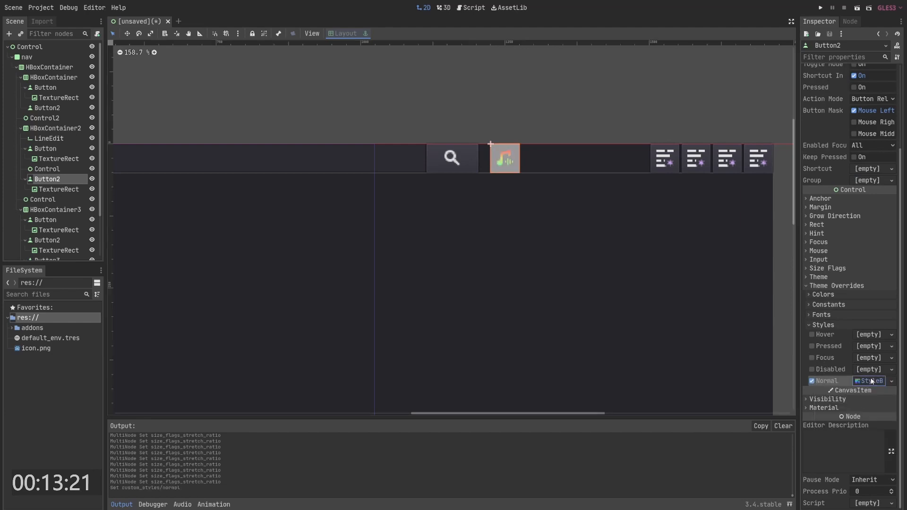
# - Set the music button StyleBox's background colour to near-black using the colour picker
pyautogui.scroll(-4, 853, 417)
pyautogui.click(874, 285)
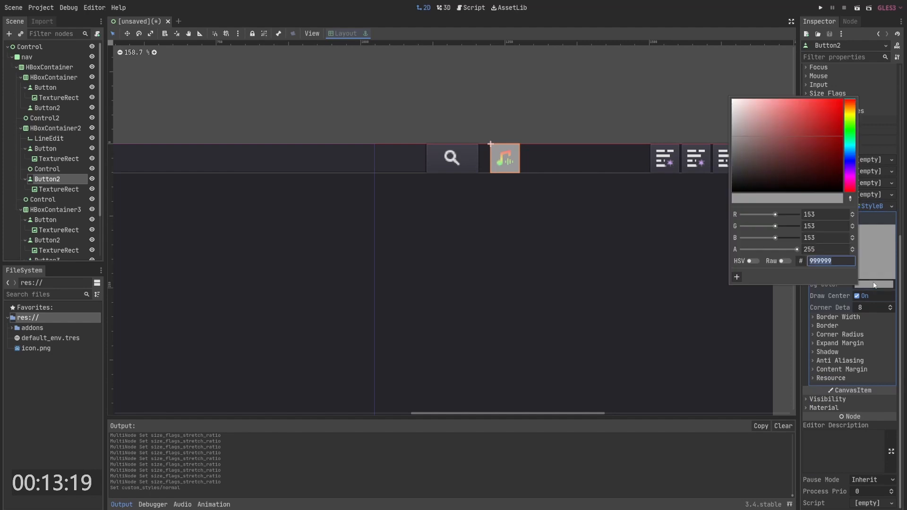
pyautogui.moveTo(839, 183); pyautogui.dragTo(823, 202)
pyautogui.click(749, 259)
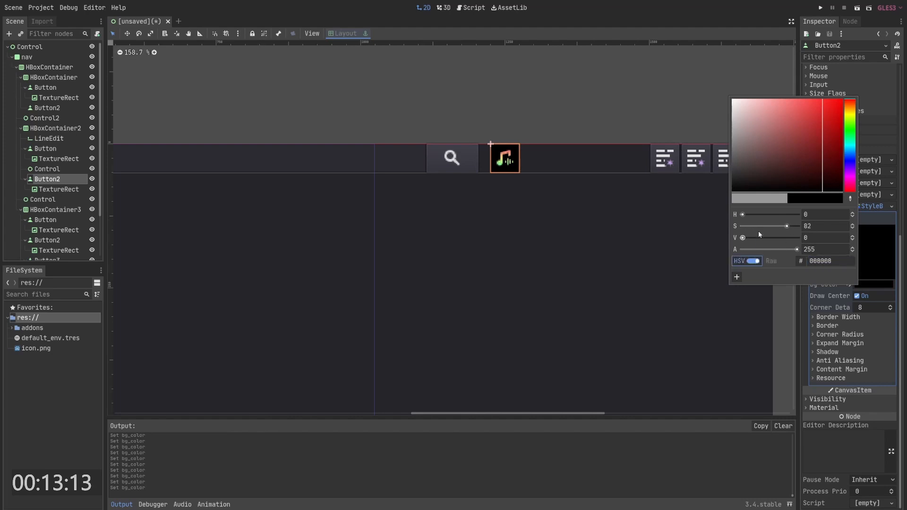
pyautogui.moveTo(782, 225); pyautogui.dragTo(771, 227)
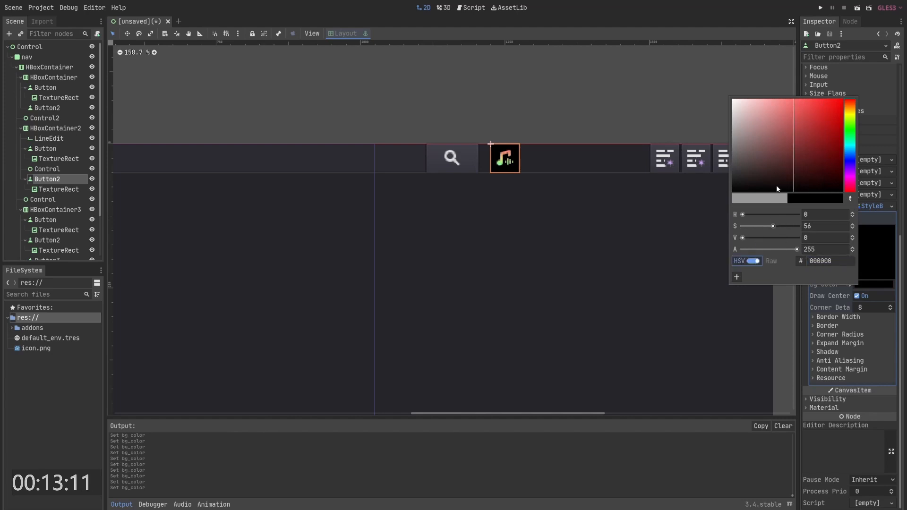
pyautogui.click(734, 176)
pyautogui.moveTo(734, 177)
pyautogui.mouseDown()
pyautogui.moveTo(722, 170)
pyautogui.moveTo(722, 185)
pyautogui.mouseUp()
pyautogui.click(850, 288)
# - Set all four corner radii of the music button's StyleBox to 50
pyautogui.click(838, 318)
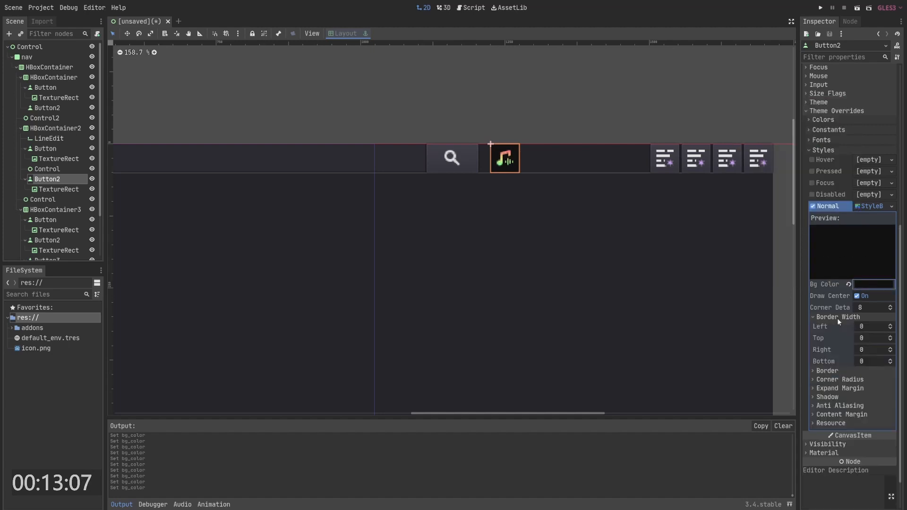
pyautogui.scroll(-2, 837, 319)
pyautogui.click(843, 334)
pyautogui.click(875, 344)
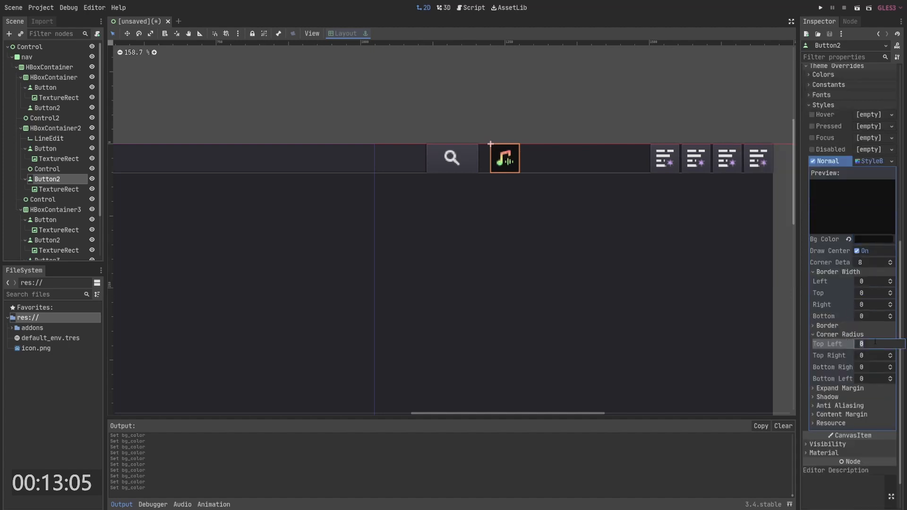
pyautogui.write('50')
pyautogui.press('Tab')
pyautogui.write('50')
pyautogui.press('Tab')
pyautogui.write('50')
pyautogui.press('Tab')
pyautogui.write('50')
pyautogui.press('Return')
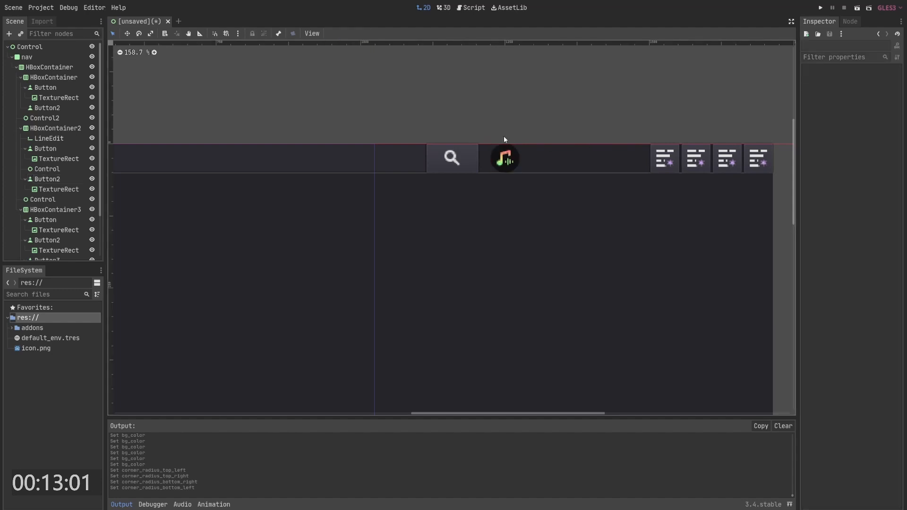
# - Resize the music button's icon TextureRect to about 22 by 22 pixels
pyautogui.click(504, 156)
pyautogui.click(522, 128)
pyautogui.click(517, 151)
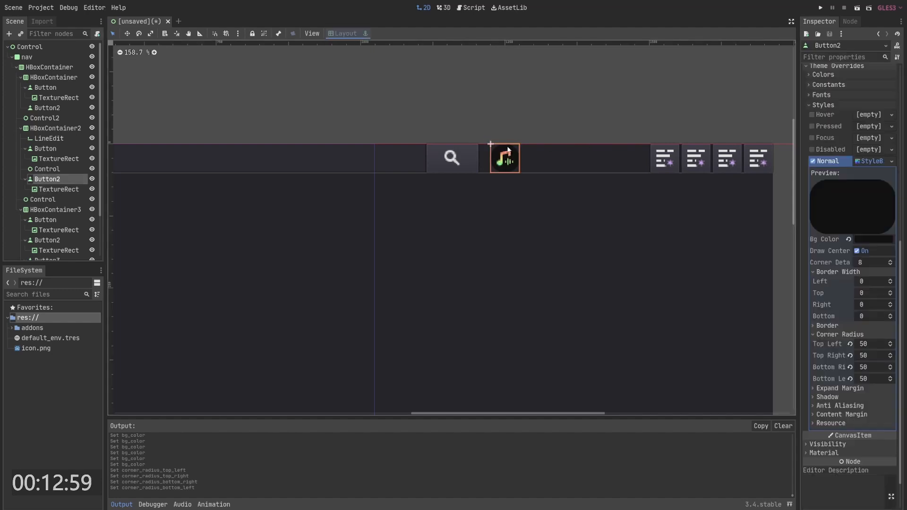
pyautogui.hotkey('alt', 'Tab')
pyautogui.hotkey('alt', 'Tab')
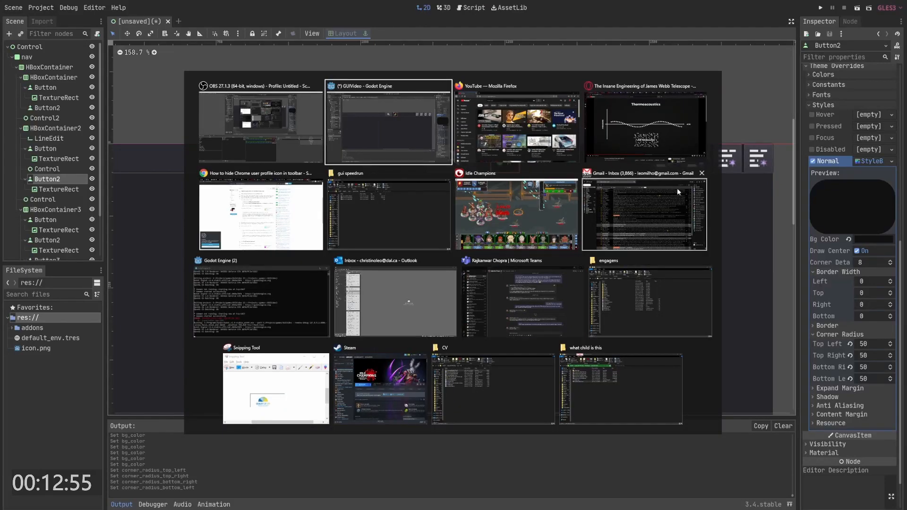
pyautogui.click(507, 121)
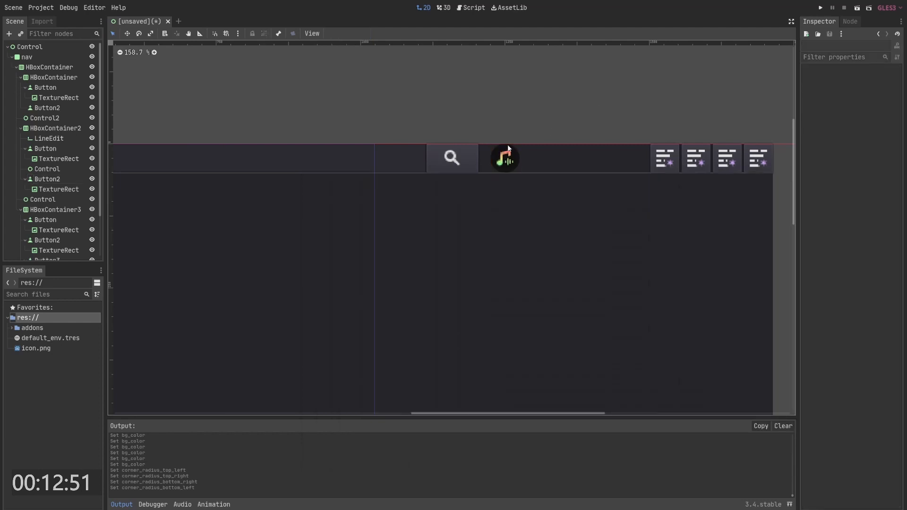
pyautogui.click(501, 153)
pyautogui.scroll(2, 502, 154)
pyautogui.moveTo(523, 178); pyautogui.dragTo(518, 174)
pyautogui.click(526, 109)
pyautogui.scroll(-2, 525, 113)
pyautogui.click(519, 170)
pyautogui.scroll(-7, 552, 138)
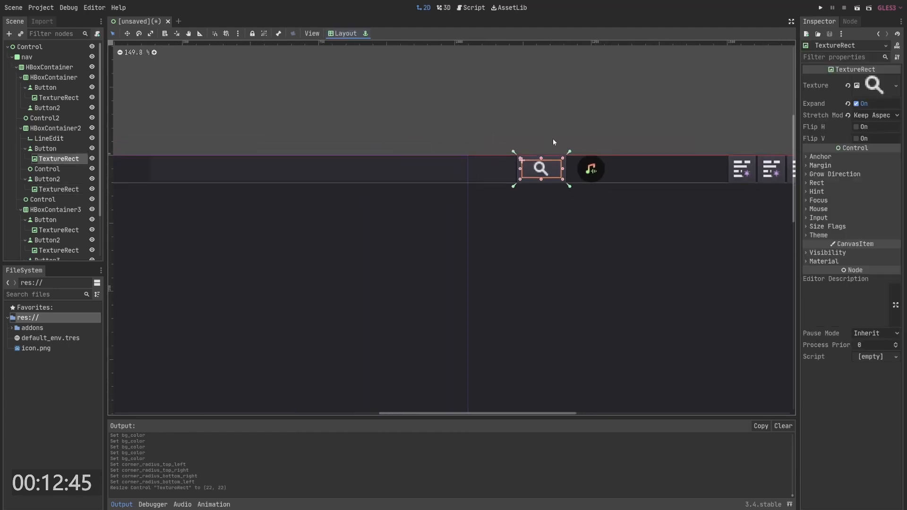
# - Select the menu, YouTube logo and four right-side navigation buttons and turn on Flat for all of them
pyautogui.click(544, 127)
pyautogui.click(526, 154)
pyautogui.scroll(-5, 438, 126)
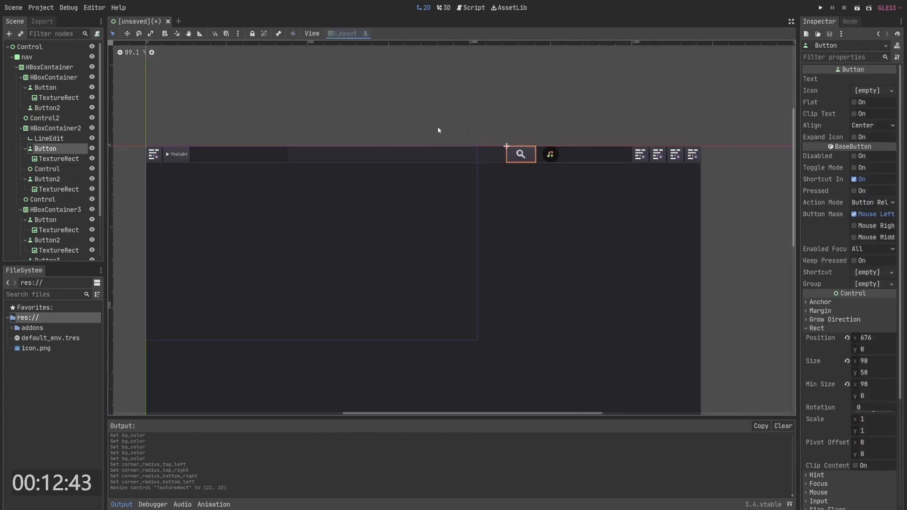
pyautogui.moveTo(416, 90); pyautogui.dragTo(437, 78, button='middle')
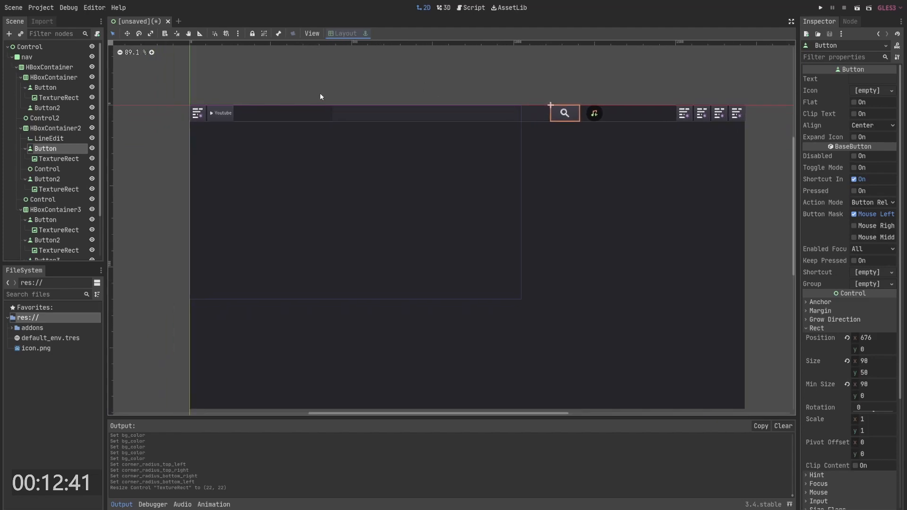
pyautogui.click(320, 94)
pyautogui.click(199, 114)
pyautogui.click(228, 103)
pyautogui.click(227, 115)
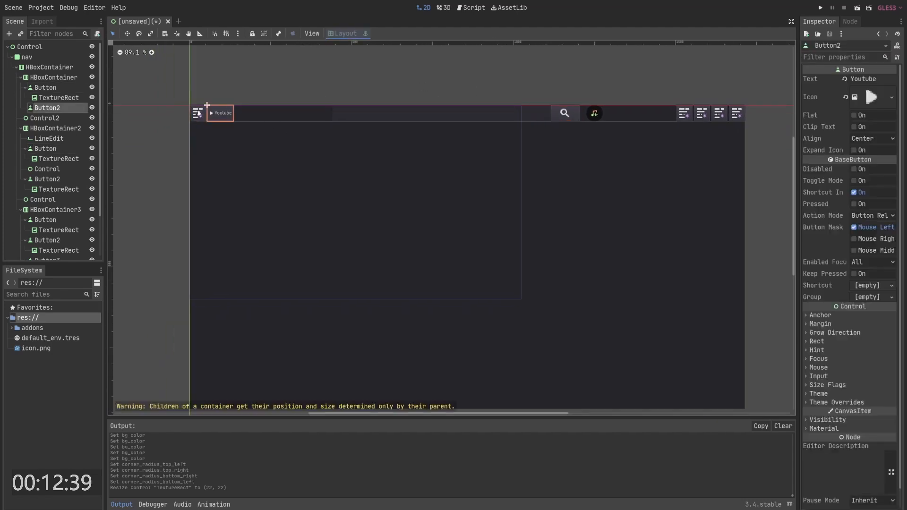
pyautogui.moveTo(174, 94); pyautogui.dragTo(239, 122)
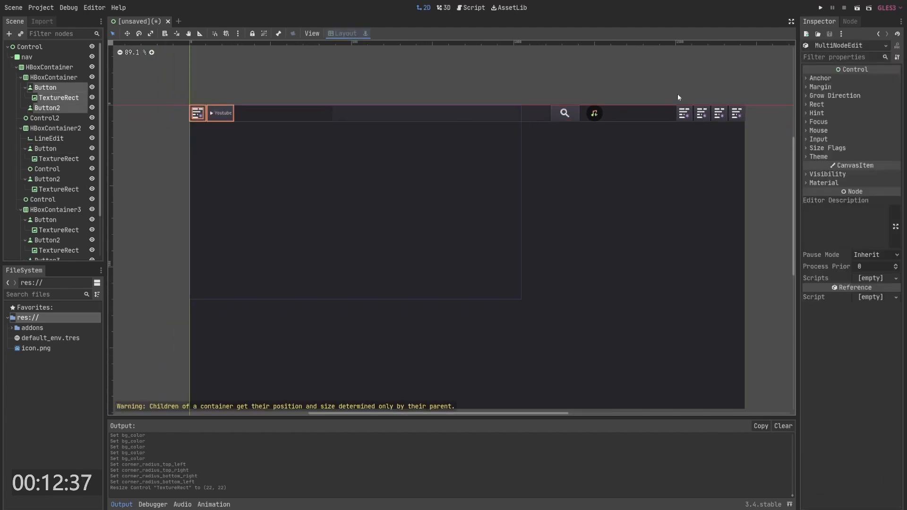
pyautogui.keyDown('shift'); pyautogui.moveTo(668, 85); pyautogui.dragTo(754, 126); pyautogui.keyUp('shift')
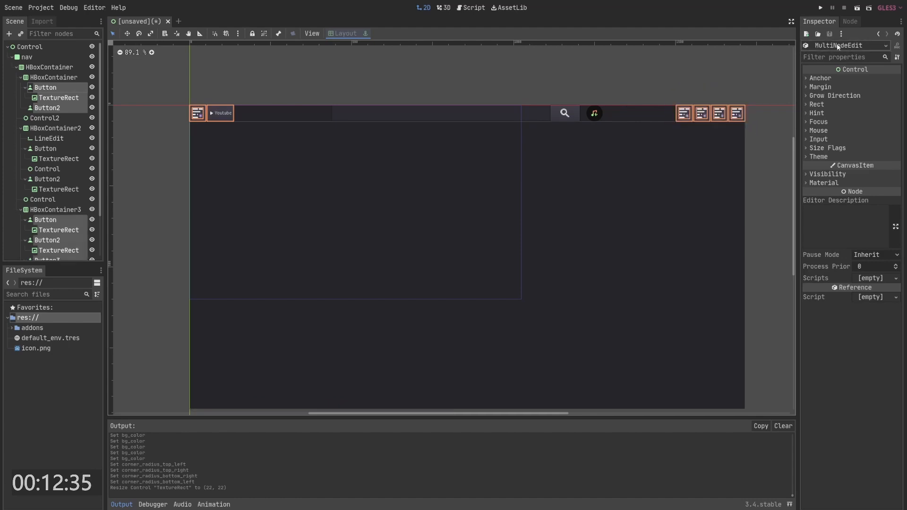
pyautogui.click(216, 87)
pyautogui.click(45, 88)
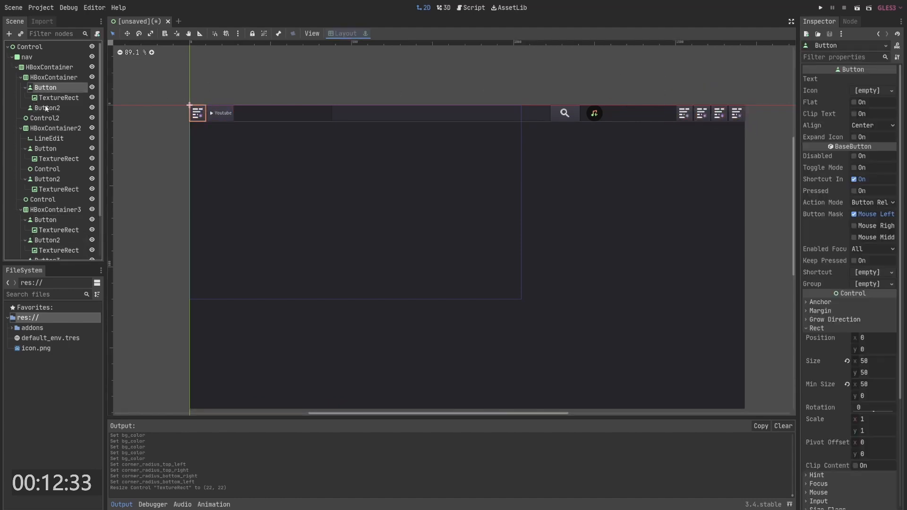
pyautogui.keyDown('ctrl'); pyautogui.click(47, 109); pyautogui.keyUp('ctrl')
pyautogui.scroll(-2, 52, 118)
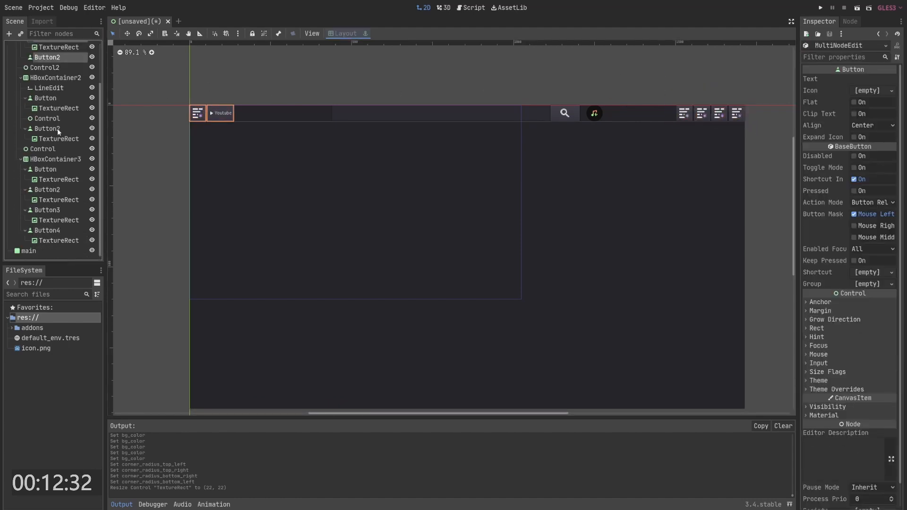
pyautogui.keyDown('ctrl'); pyautogui.click(45, 169); pyautogui.keyUp('ctrl')
pyautogui.keyDown('ctrl'); pyautogui.click(46, 189); pyautogui.keyUp('ctrl')
pyautogui.keyDown('ctrl'); pyautogui.click(47, 209); pyautogui.keyUp('ctrl')
pyautogui.keyDown('ctrl'); pyautogui.click(47, 230); pyautogui.keyUp('ctrl')
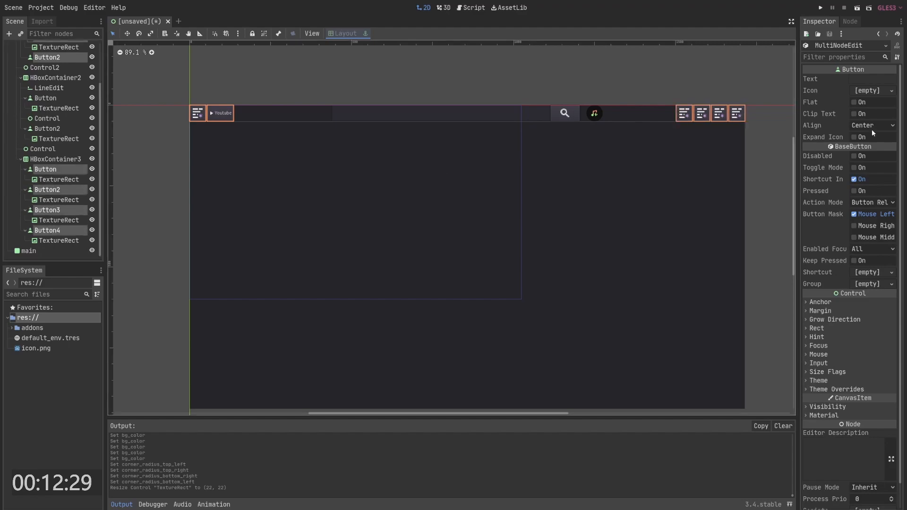
pyautogui.click(855, 100)
# - Switch to Firefox and compare the navigation bar with the YouTube page
pyautogui.click(718, 95)
pyautogui.moveTo(652, 82); pyautogui.dragTo(658, 95, button='middle')
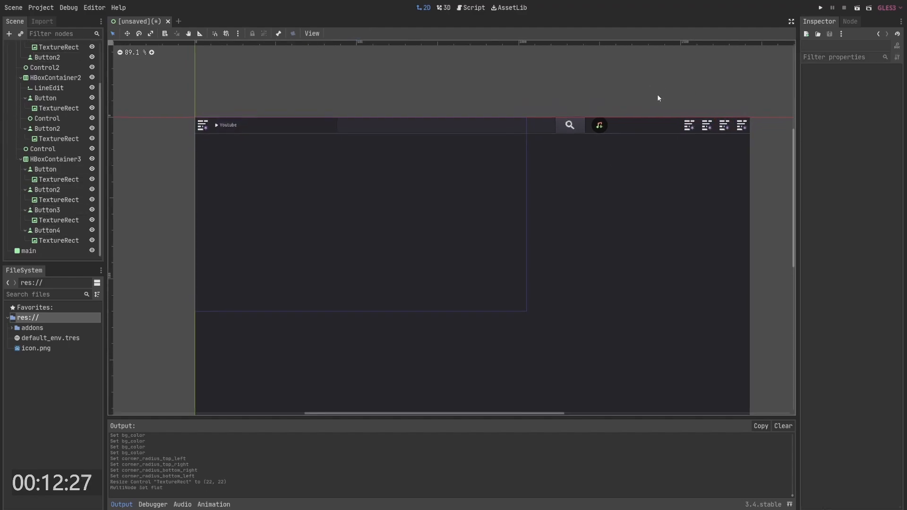
pyautogui.hotkey('alt', 'Tab')
pyautogui.click(410, 207)
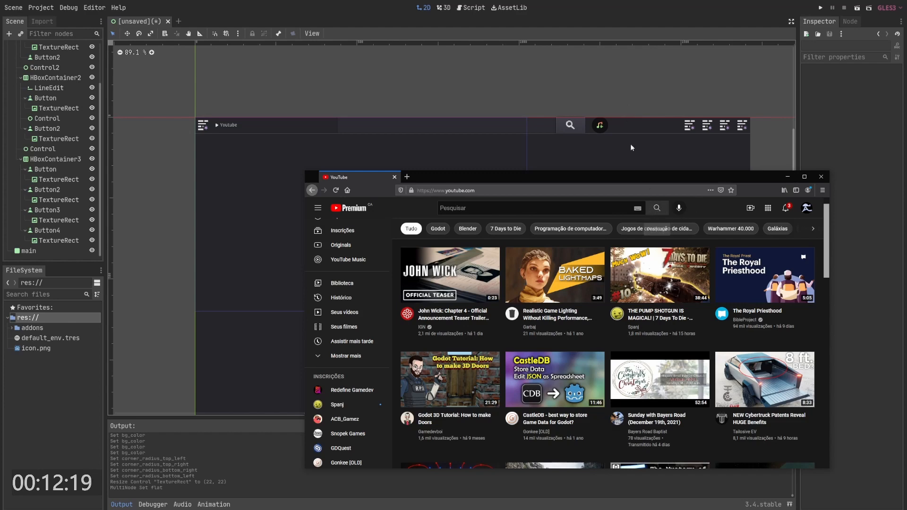
pyautogui.moveTo(415, 126); pyautogui.dragTo(432, 111, button='middle')
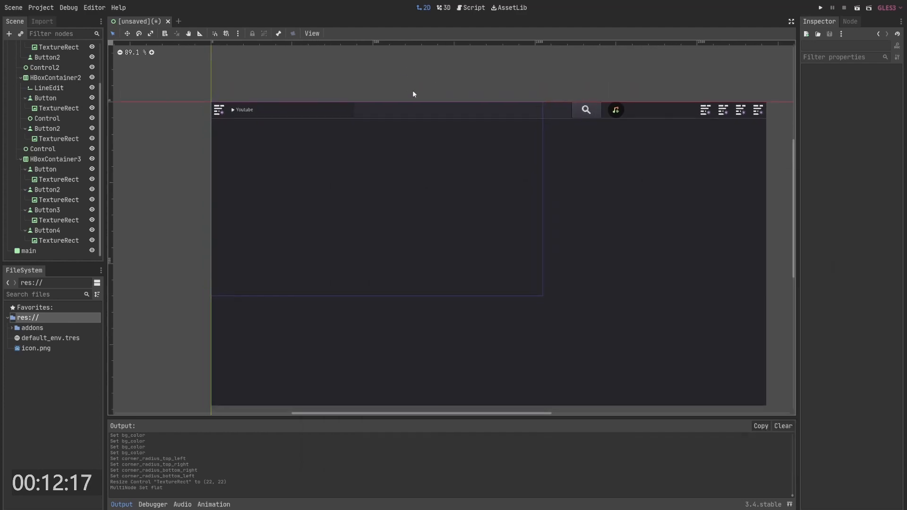
pyautogui.moveTo(495, 113); pyautogui.dragTo(485, 120, button='middle')
pyautogui.hotkey('alt', 'Tab')
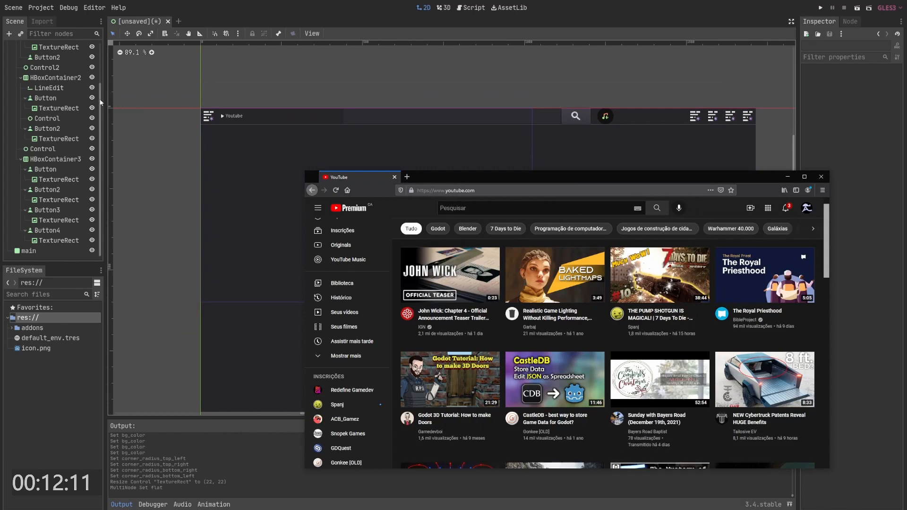
# - Add a MarginContainer to the navigation HBoxContainer and move the search HBoxContainer2 inside it
pyautogui.click(63, 78)
pyautogui.scroll(3, 50, 86)
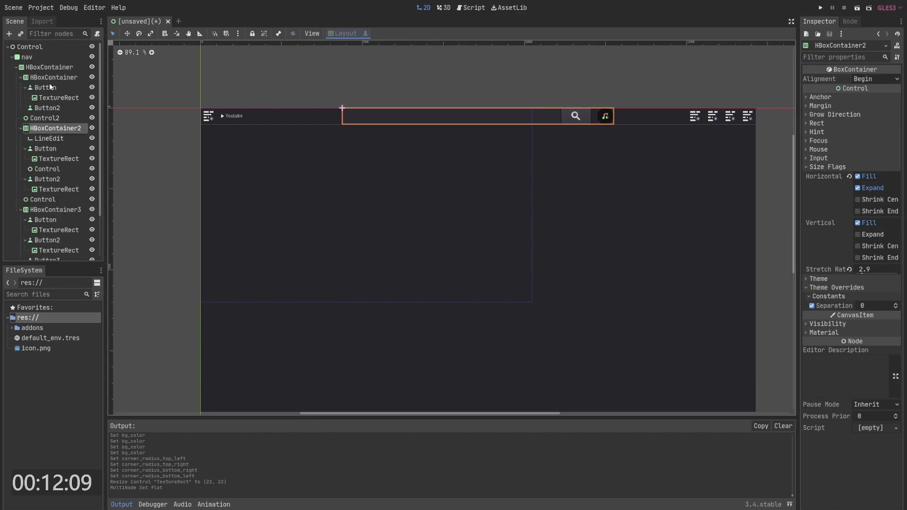
pyautogui.rightClick(41, 67)
pyautogui.click(71, 73)
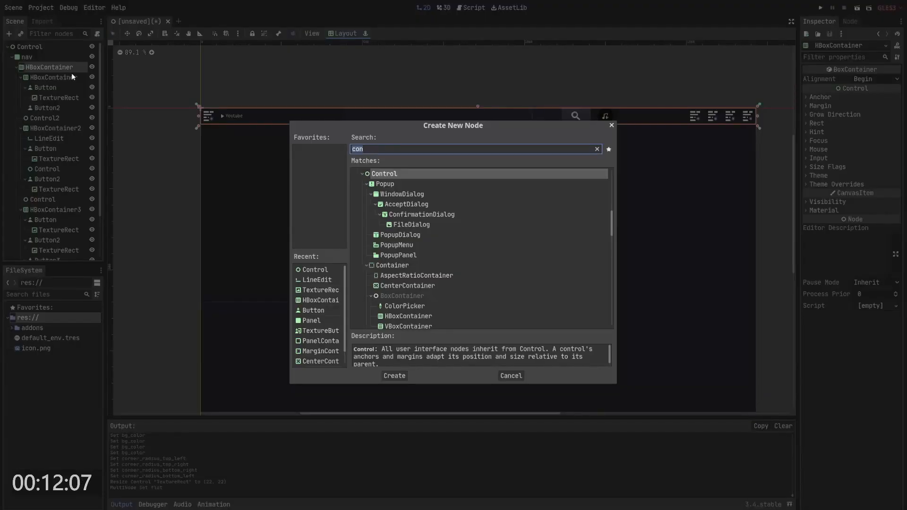
pyautogui.write('margin')
pyautogui.press('Return')
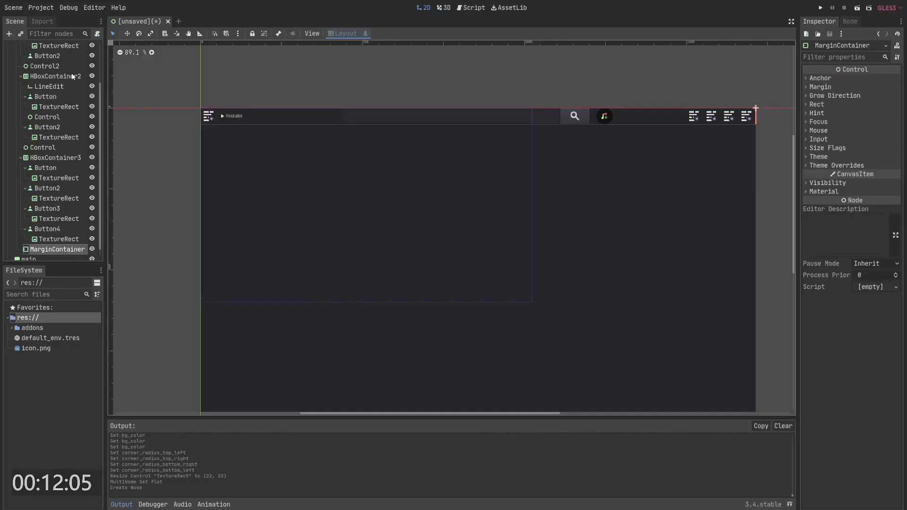
pyautogui.moveTo(57, 249); pyautogui.dragTo(47, 80)
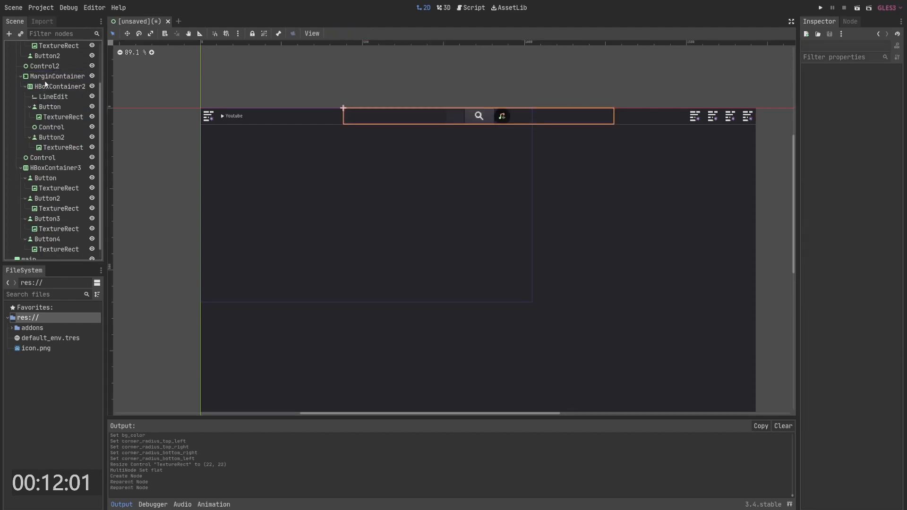
# - Turn on horizontal Expand for the MarginContainer and set its stretch ratio to 2.5
pyautogui.click(46, 78)
pyautogui.click(828, 149)
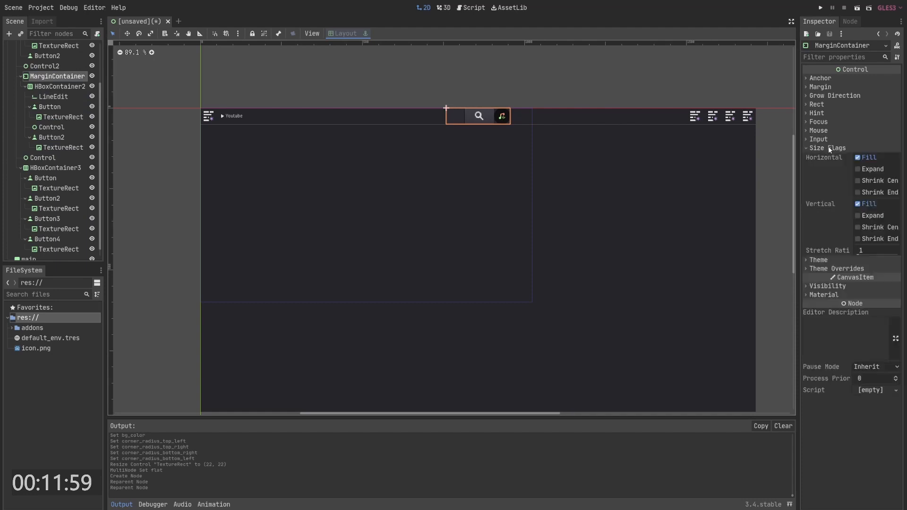
pyautogui.click(873, 170)
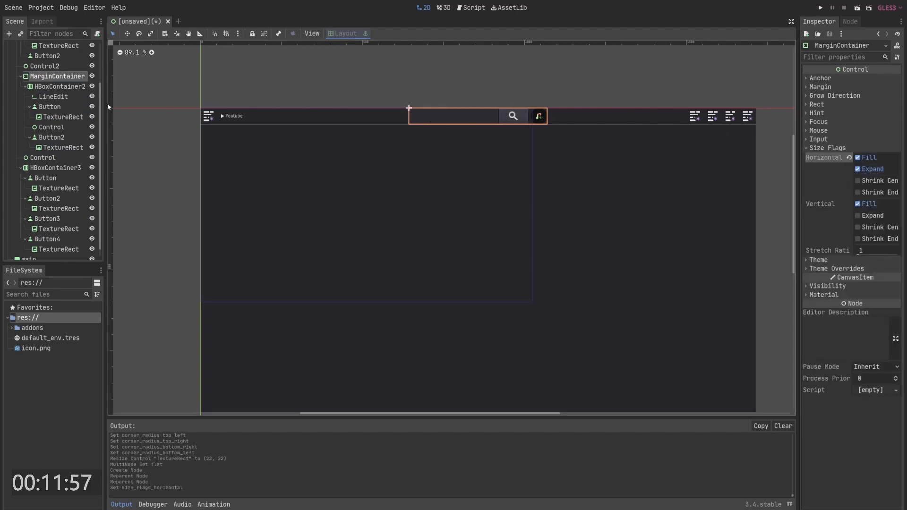
pyautogui.moveTo(862, 251); pyautogui.dragTo(895, 252)
# - Override the MarginContainer's top and bottom margin constants with 20
pyautogui.click(843, 269)
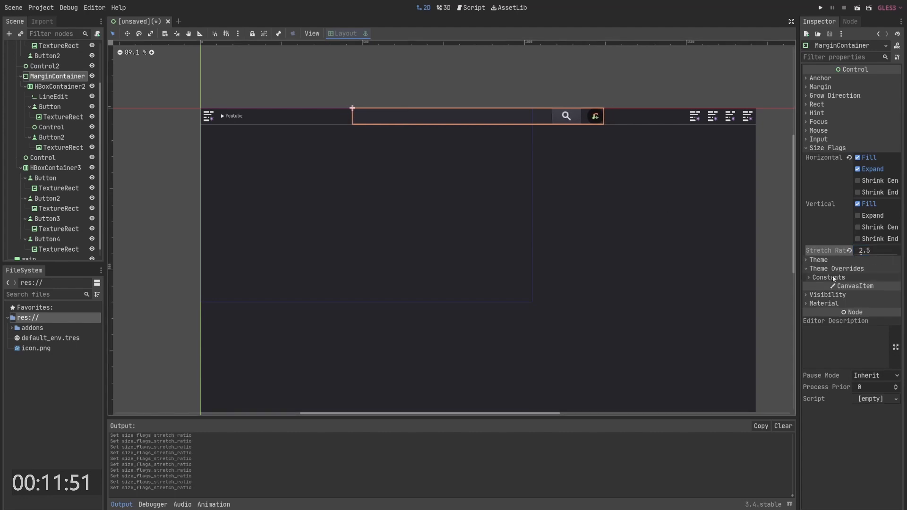
pyautogui.click(832, 277)
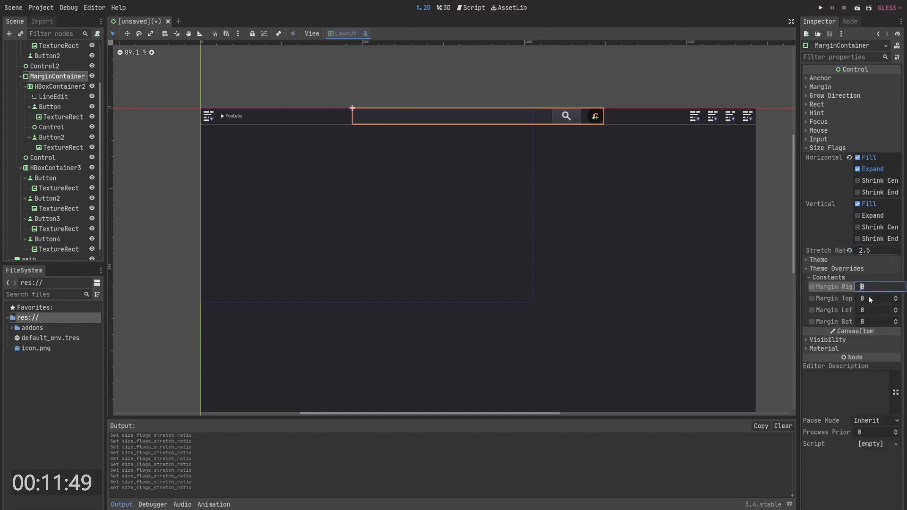
pyautogui.press('Tab')
pyautogui.write('20')
pyautogui.press('Tab')
pyautogui.press('Tab')
pyautogui.write('20')
pyautogui.press('Return')
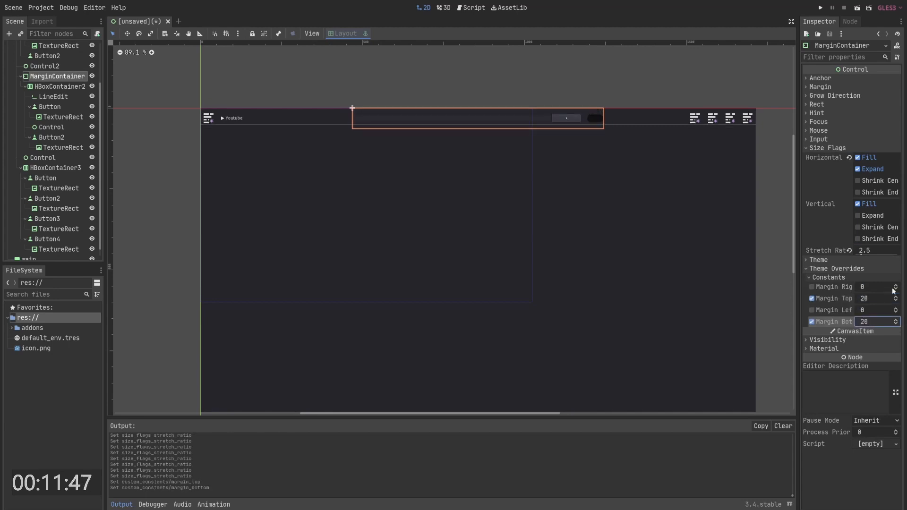
# - Set the MarginContainer's bottom and top margins to 5
pyautogui.doubleClick(880, 323)
pyautogui.write('5')
pyautogui.press('Return')
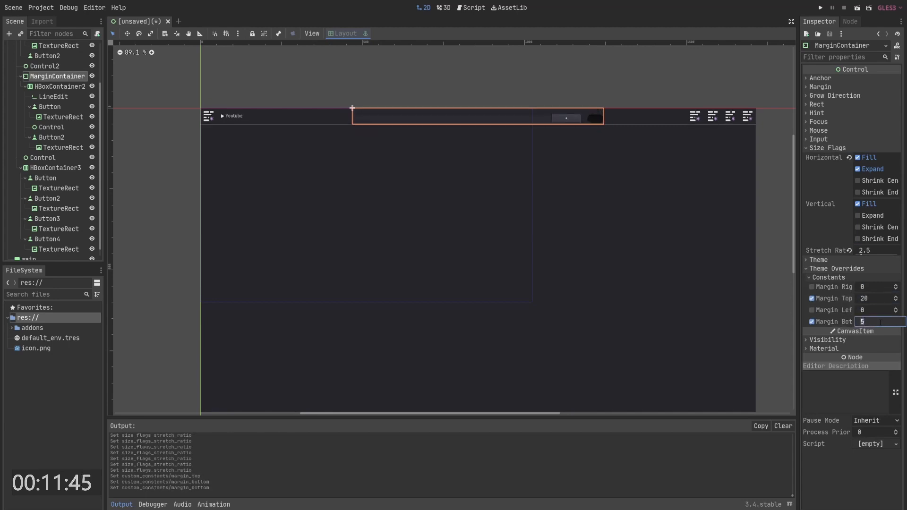
pyautogui.doubleClick(874, 299)
pyautogui.write('5')
pyautogui.press('Return')
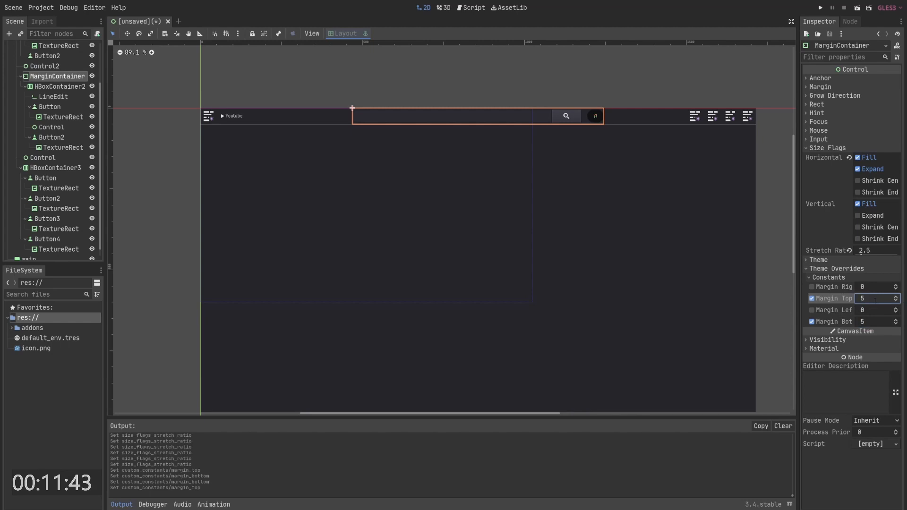
# - Set the MarginContainer's top margin to 8 and try entering 8 for its left margin
pyautogui.doubleClick(874, 299)
pyautogui.write('8')
pyautogui.press('Tab')
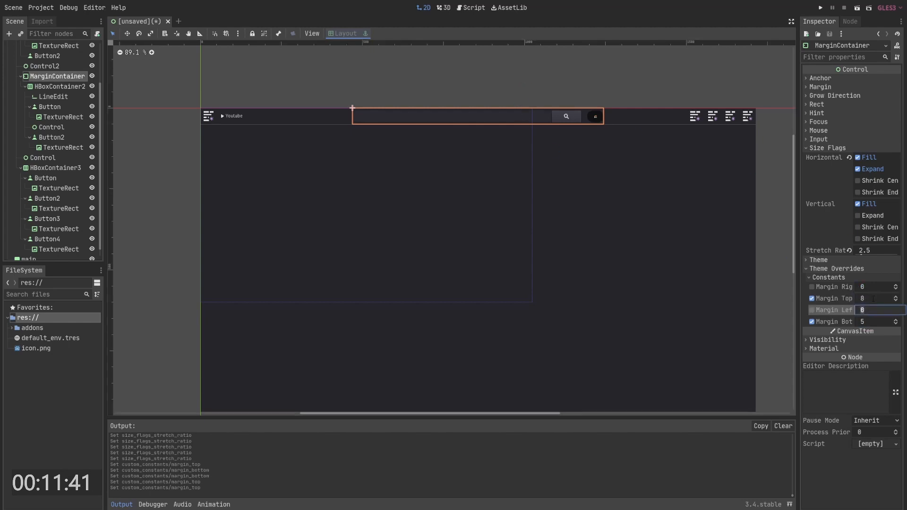
pyautogui.write('8')
pyautogui.press('Escape')
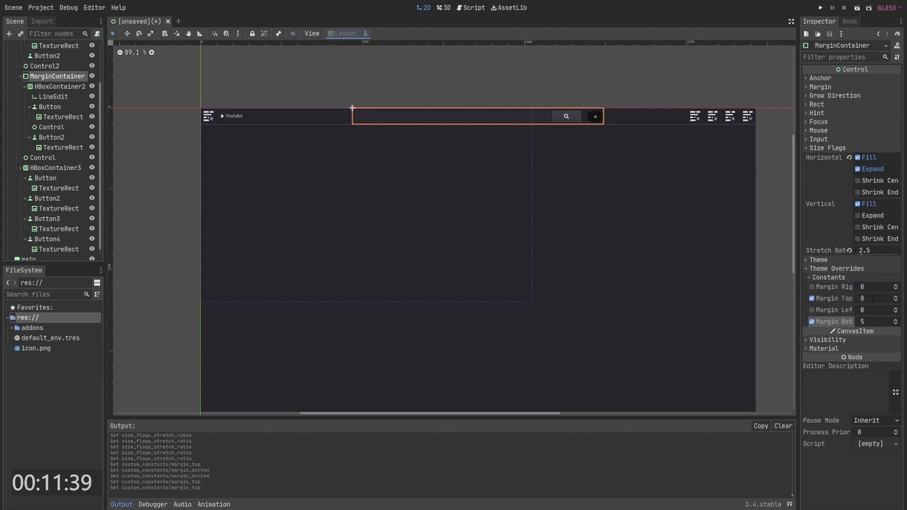
# - Set the MarginContainer's bottom margin to 8
pyautogui.doubleClick(874, 322)
pyautogui.write('8')
pyautogui.press('Return')
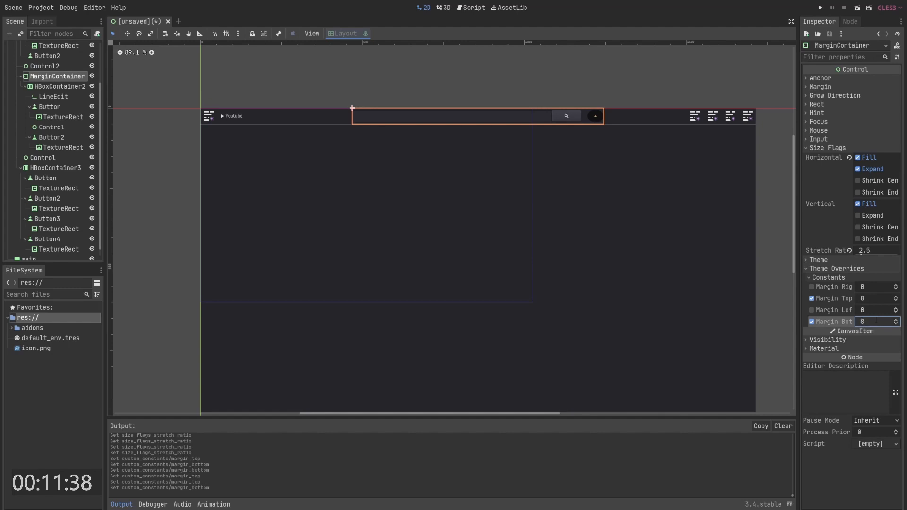
pyautogui.click(578, 68)
pyautogui.scroll(4, 600, 108)
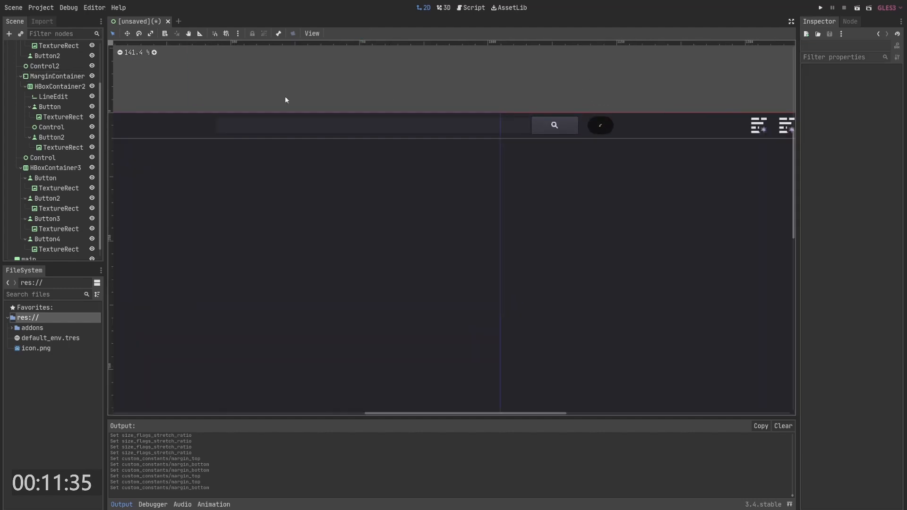
# - Set the round button's minimum height to 50 and undo that change
pyautogui.click(601, 126)
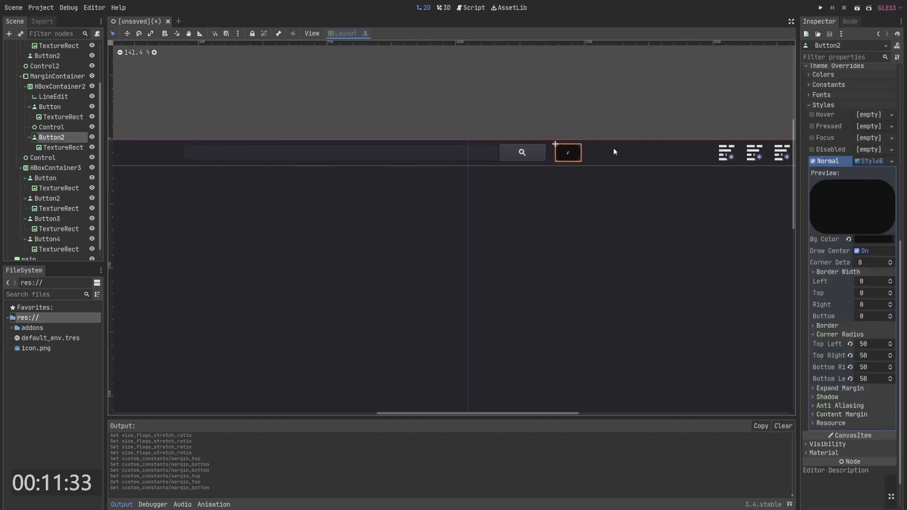
pyautogui.click(573, 138)
pyautogui.click(570, 151)
pyautogui.click(581, 133)
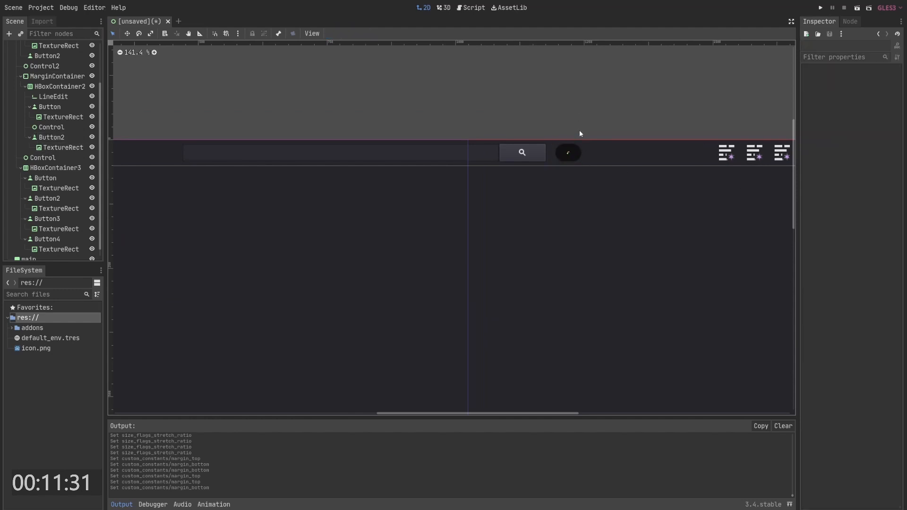
pyautogui.click(571, 149)
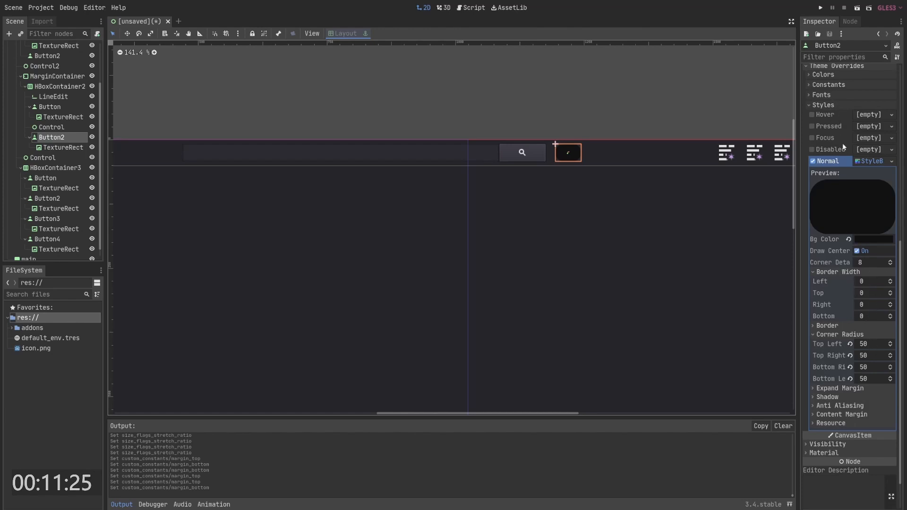
pyautogui.scroll(10, 830, 104)
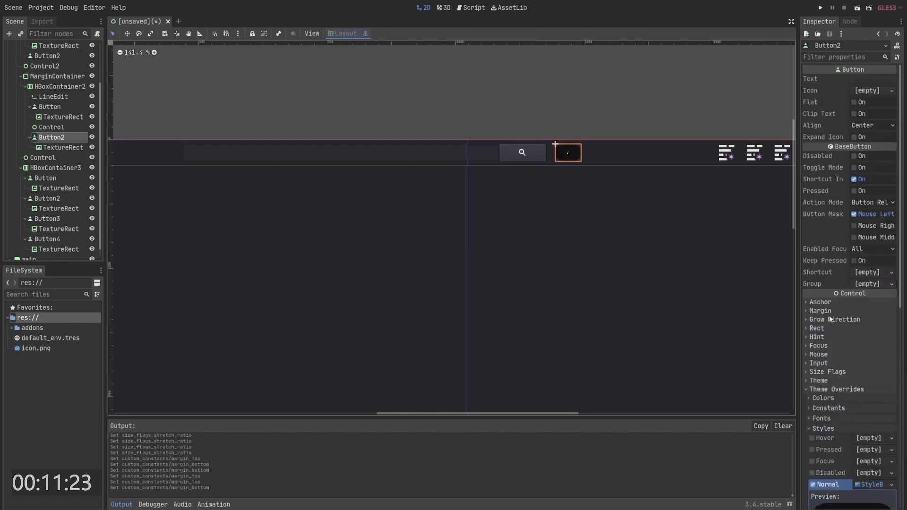
pyautogui.click(817, 329)
pyautogui.scroll(-3, 880, 310)
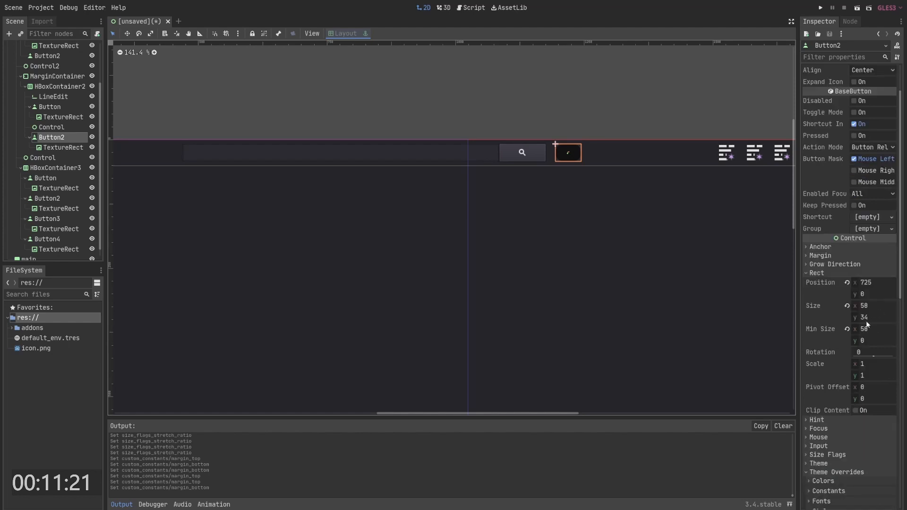
pyautogui.click(871, 329)
pyautogui.write('50')
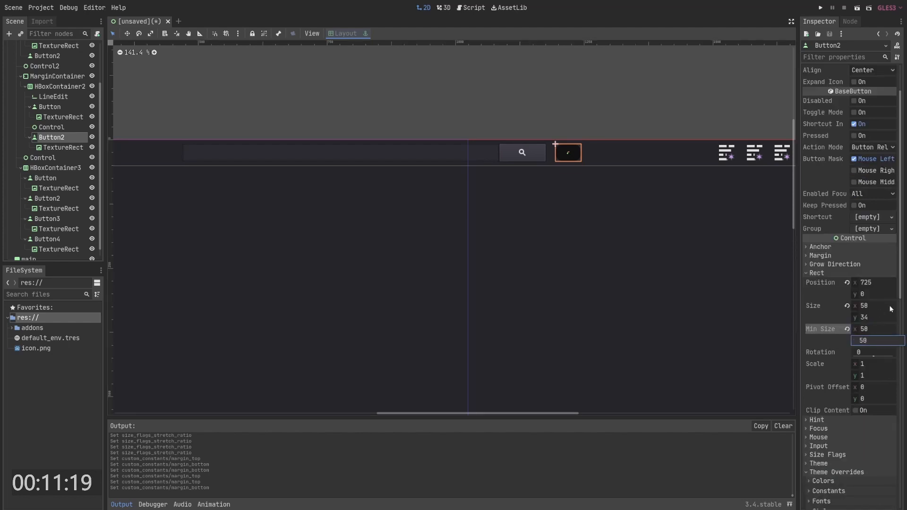
pyautogui.press('Return')
pyautogui.click(599, 114)
pyautogui.hotkey('ctrl', 'z')
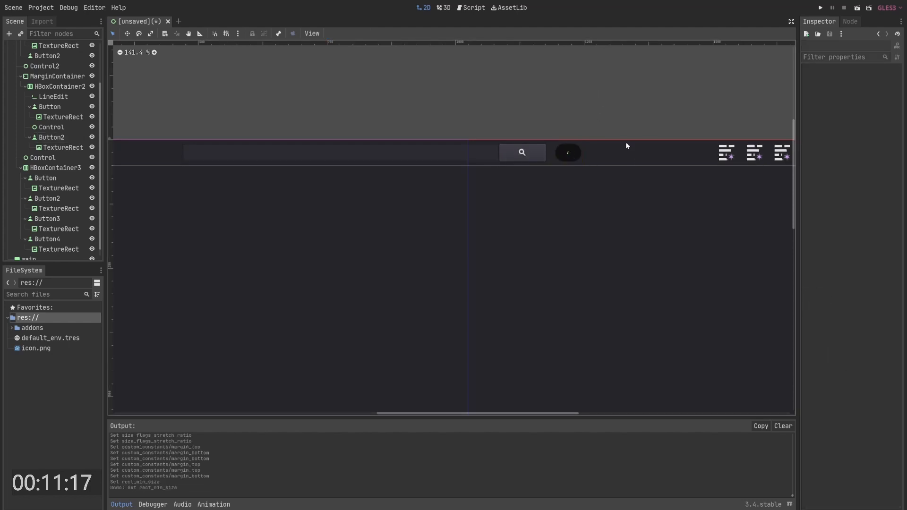
# - Make the round button's TextureRect fill the button using the Full Rect layout
pyautogui.click(574, 149)
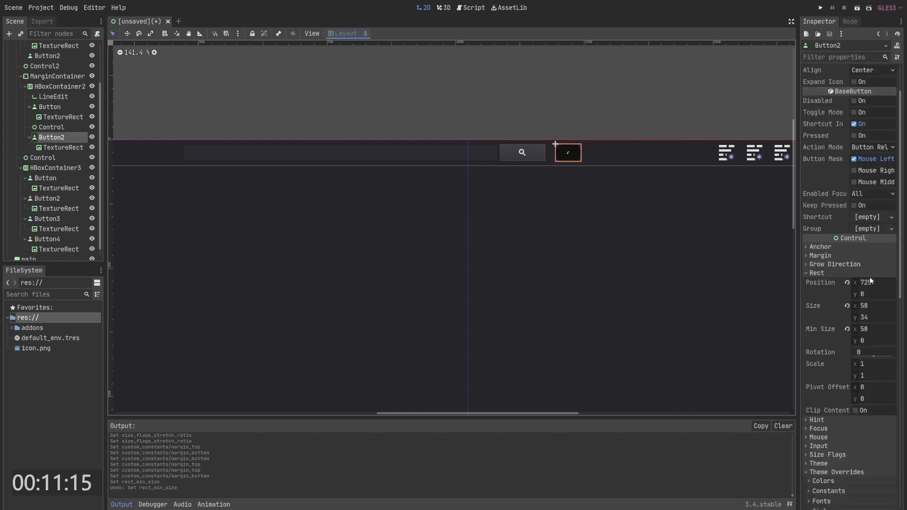
pyautogui.click(569, 154)
pyautogui.scroll(2, 571, 155)
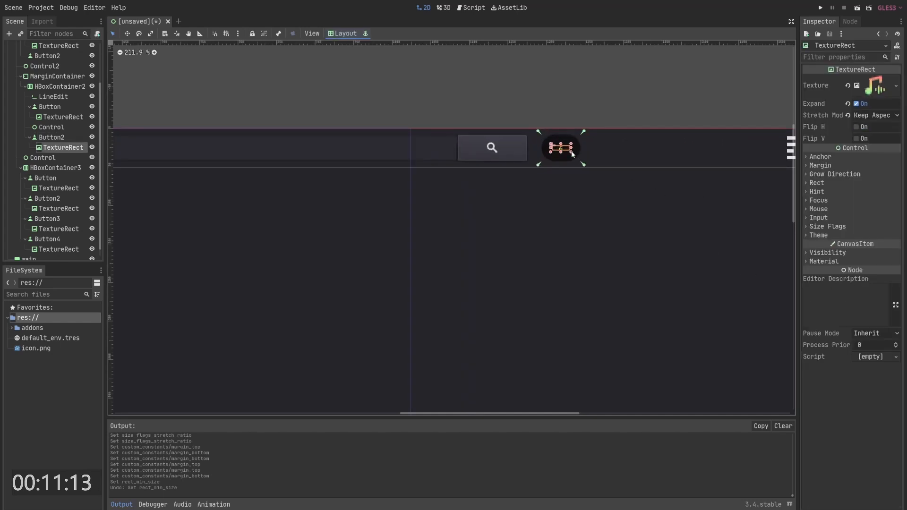
pyautogui.moveTo(572, 152)
pyautogui.mouseDown()
pyautogui.moveTo(594, 158)
pyautogui.moveTo(586, 156)
pyautogui.mouseUp()
pyautogui.hotkey('ctrl', 'z')
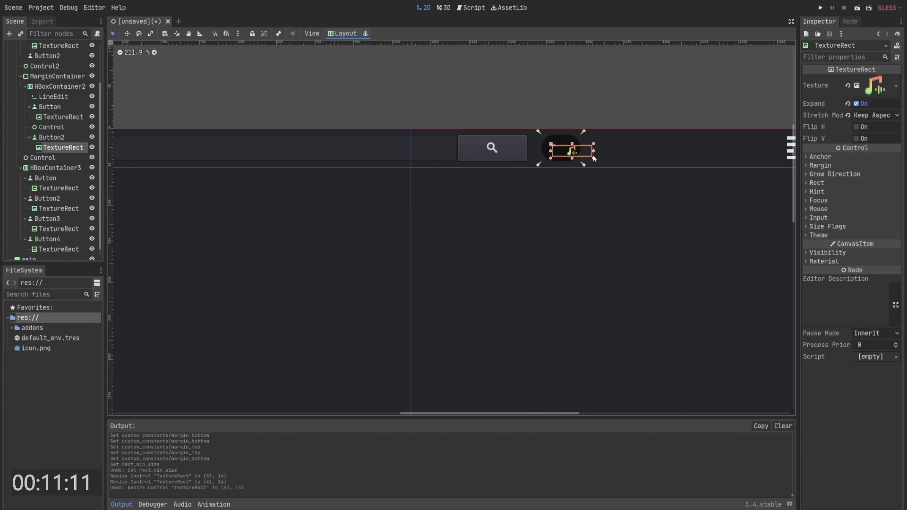
pyautogui.hotkey('ctrl', 'z')
pyautogui.click(351, 35)
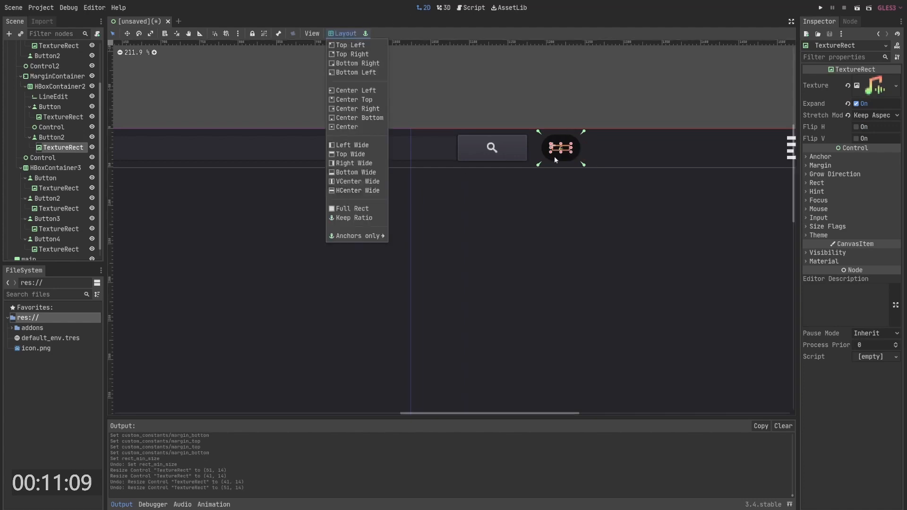
pyautogui.click(349, 208)
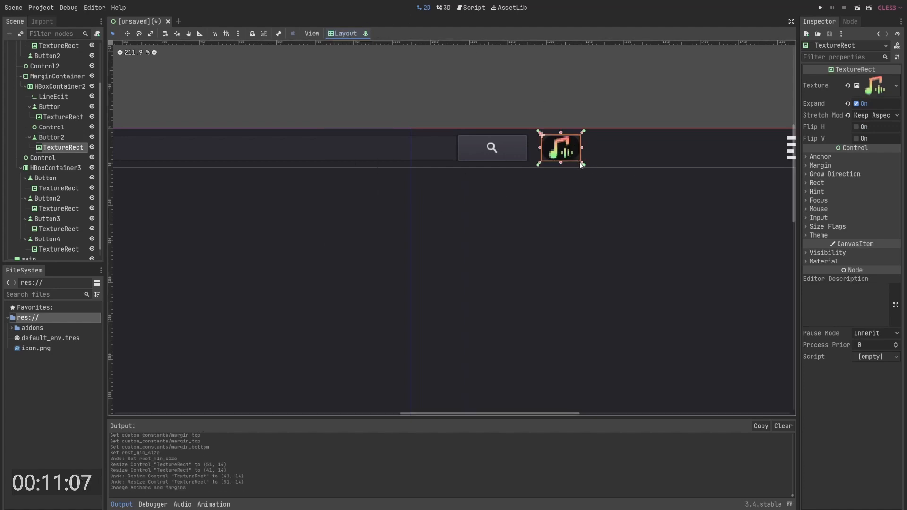
# - Shrink the round button's icon TextureRect to about 26 × 18
pyautogui.moveTo(581, 164); pyautogui.dragTo(567, 153)
pyautogui.click(575, 118)
pyautogui.scroll(-6, 323, 81)
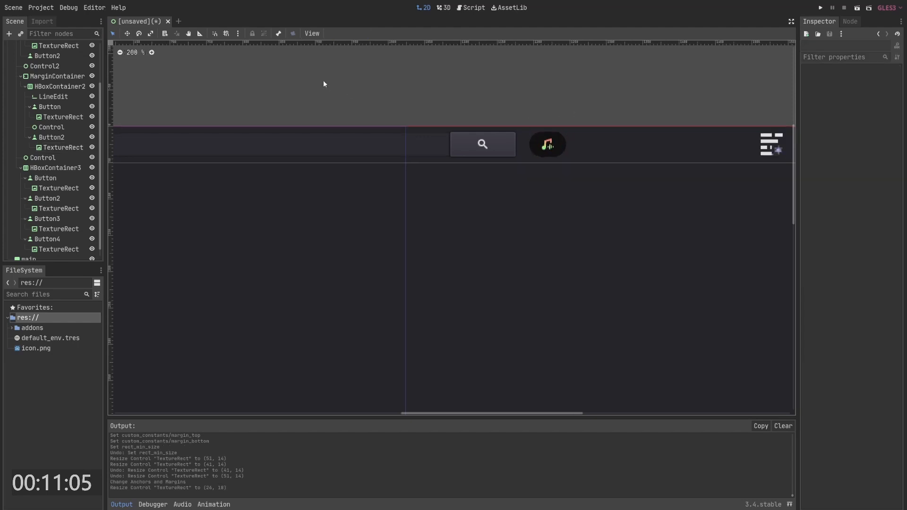
# - Add an HBoxContainer as a child of the main node and give it the Full Rect layout
pyautogui.moveTo(424, 84); pyautogui.dragTo(512, 81, button='middle')
pyautogui.scroll(-7, 548, 87)
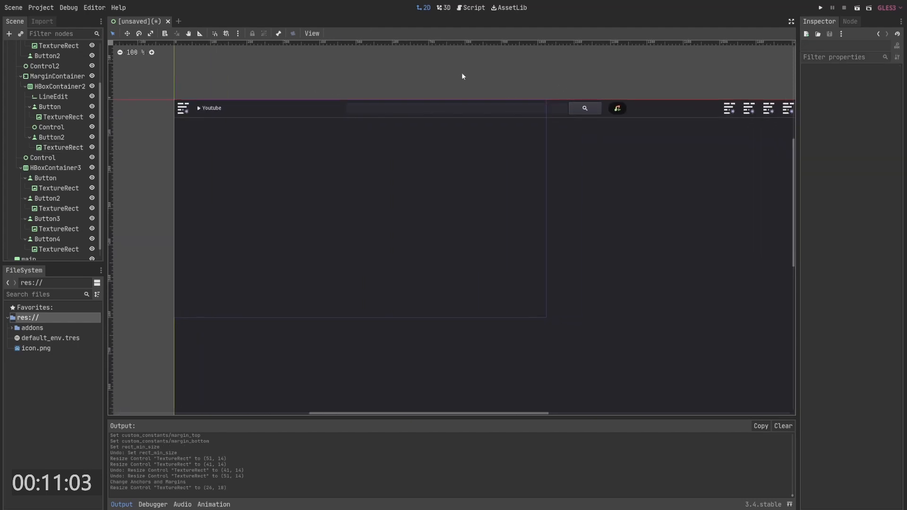
pyautogui.scroll(-6, 459, 77)
pyautogui.moveTo(286, 131); pyautogui.dragTo(266, 158, button='middle')
pyautogui.scroll(3, 65, 109)
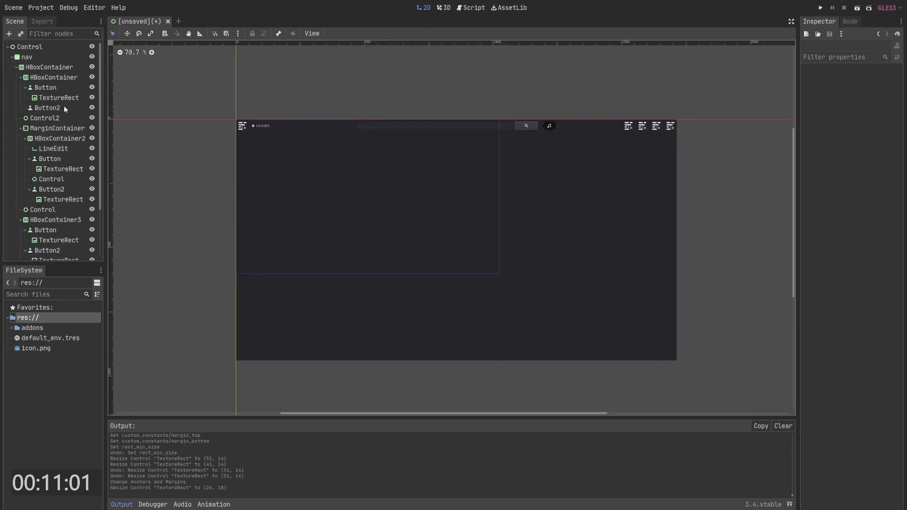
pyautogui.click(12, 57)
pyautogui.click(29, 67)
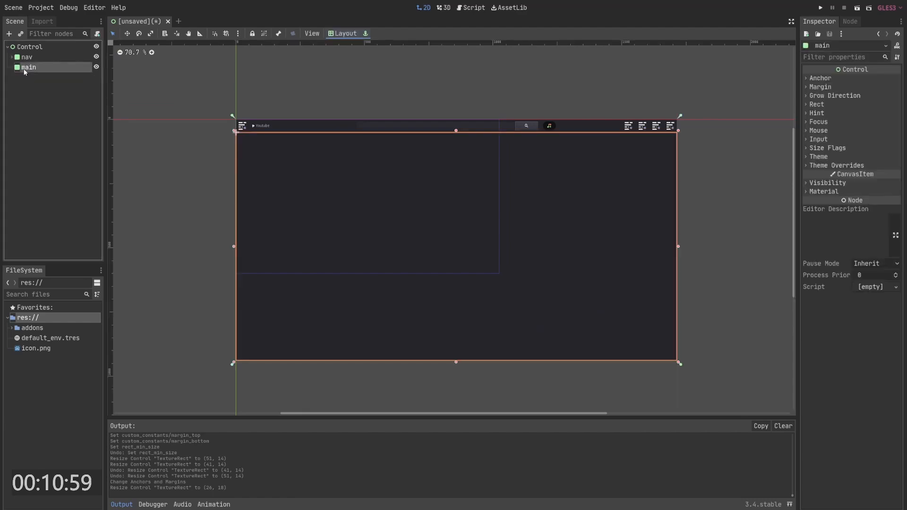
pyautogui.rightClick(27, 69)
pyautogui.click(37, 76)
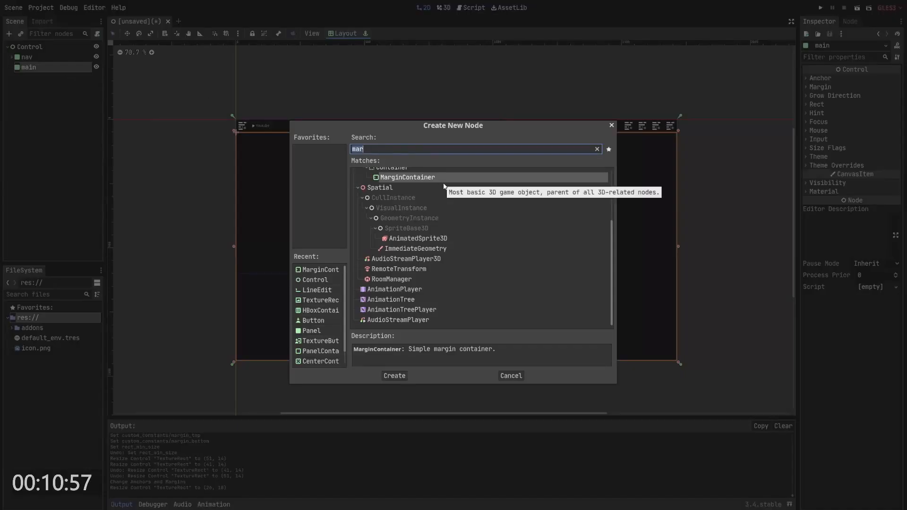
pyautogui.write('hbox')
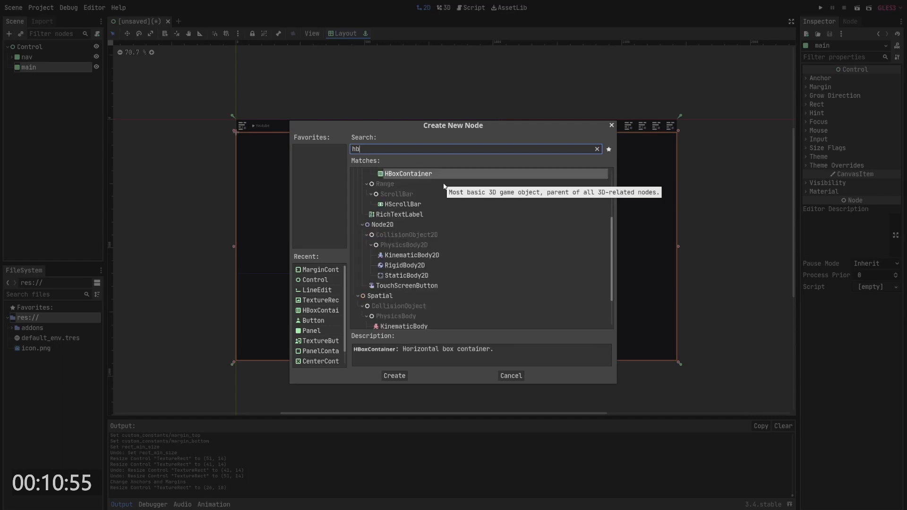
pyautogui.press('Return')
pyautogui.click(336, 33)
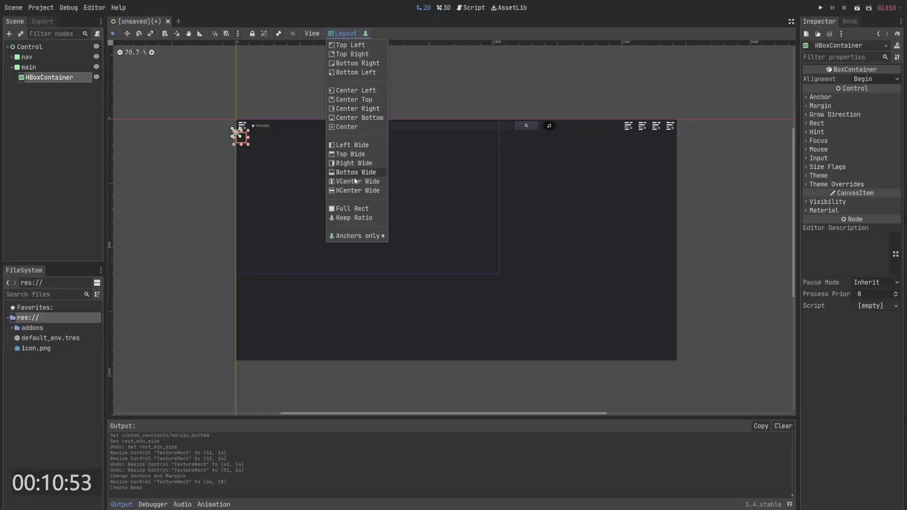
pyautogui.click(363, 209)
# - Add a Panel as a child of the new HBoxContainer
pyautogui.rightClick(49, 77)
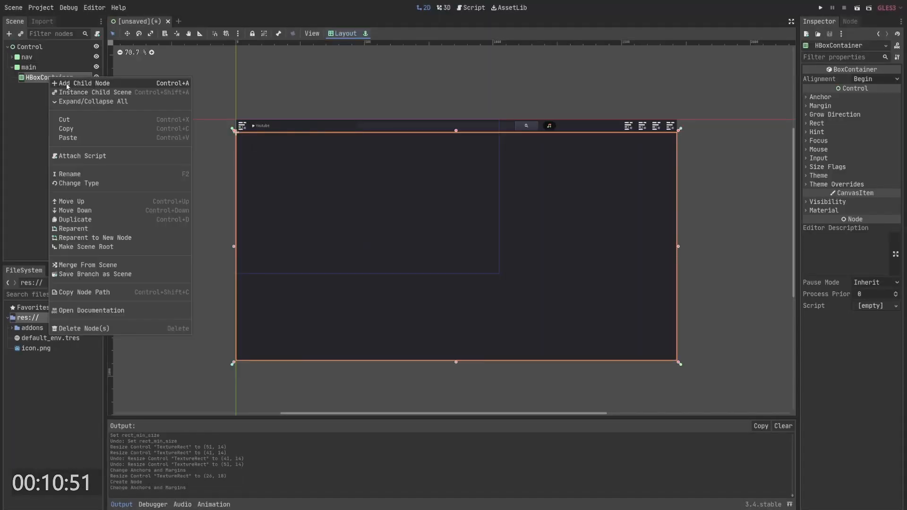
pyautogui.click(66, 83)
pyautogui.write('pan')
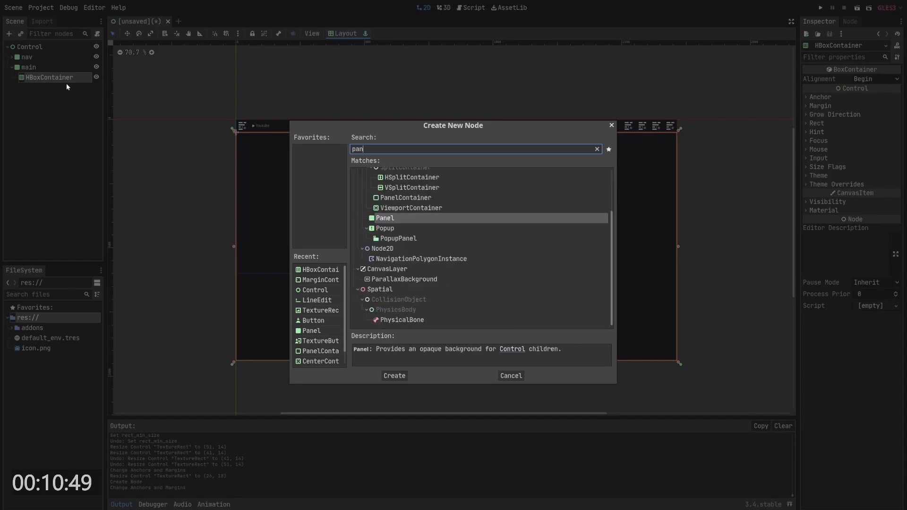
pyautogui.press('Return')
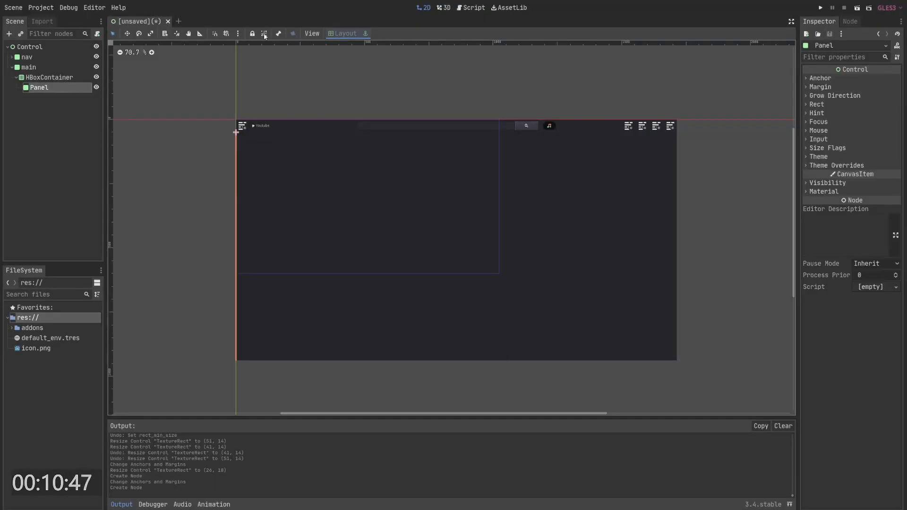
# - Duplicate the Panel and select both panels
pyautogui.click(75, 89)
pyautogui.hotkey('ctrl', 'd')
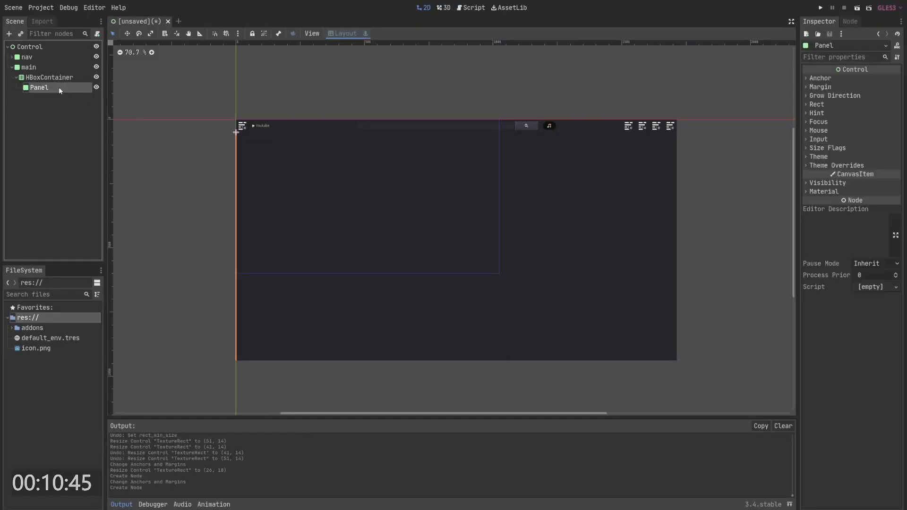
pyautogui.keyDown('shift'); pyautogui.click(52, 88); pyautogui.keyUp('shift')
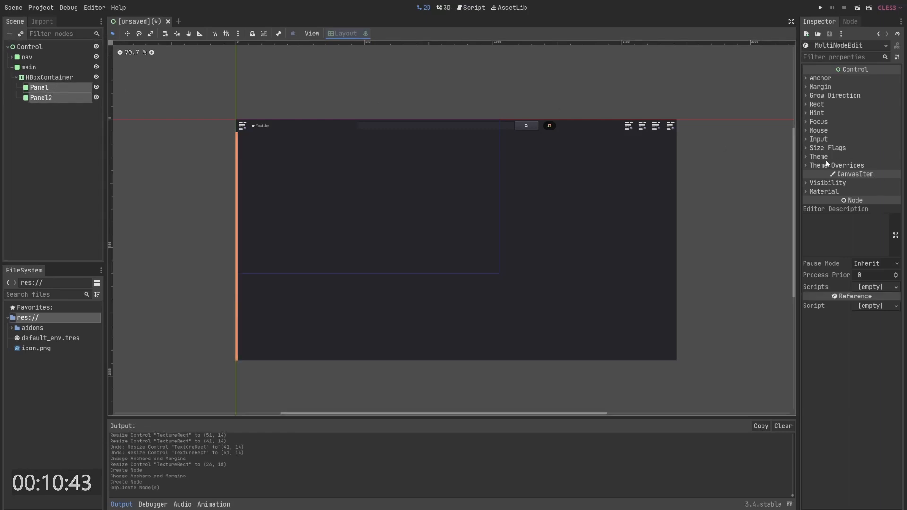
# - Turn on horizontal Expand in the size flags for both panels
pyautogui.click(827, 160)
pyautogui.click(838, 176)
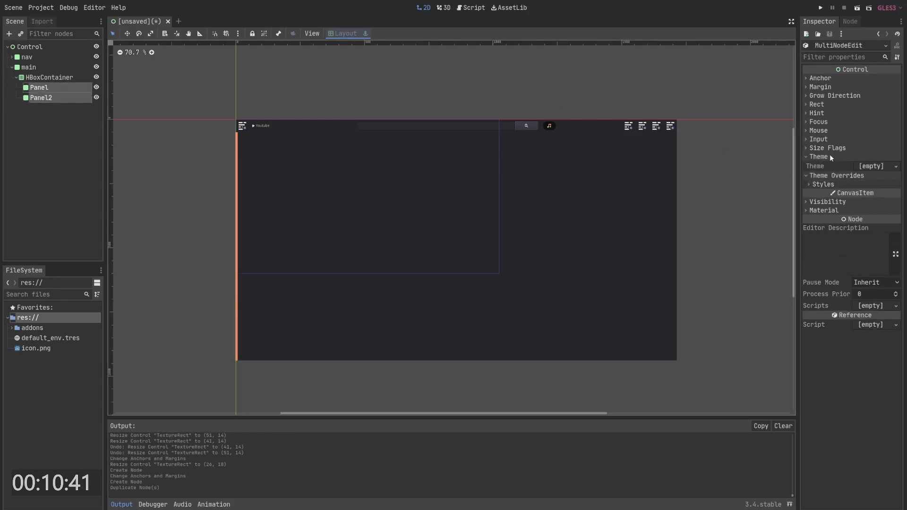
pyautogui.click(832, 184)
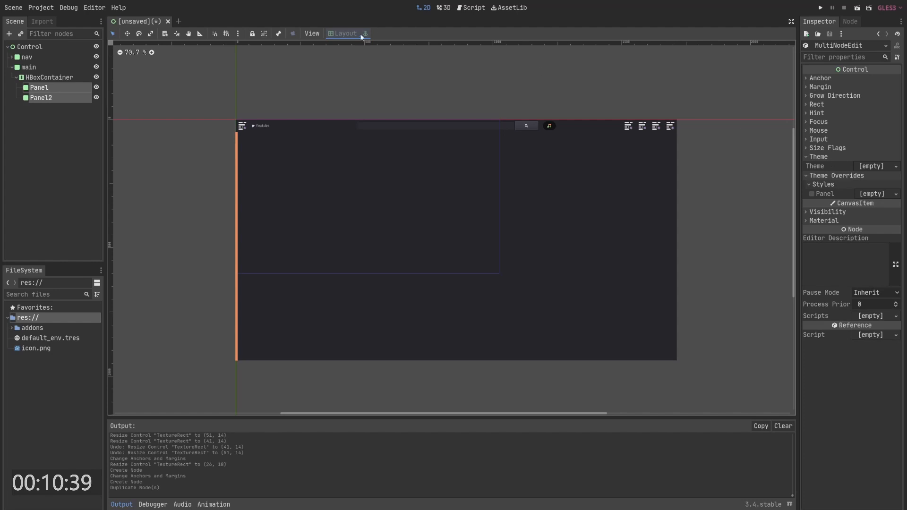
pyautogui.click(831, 148)
pyautogui.click(858, 169)
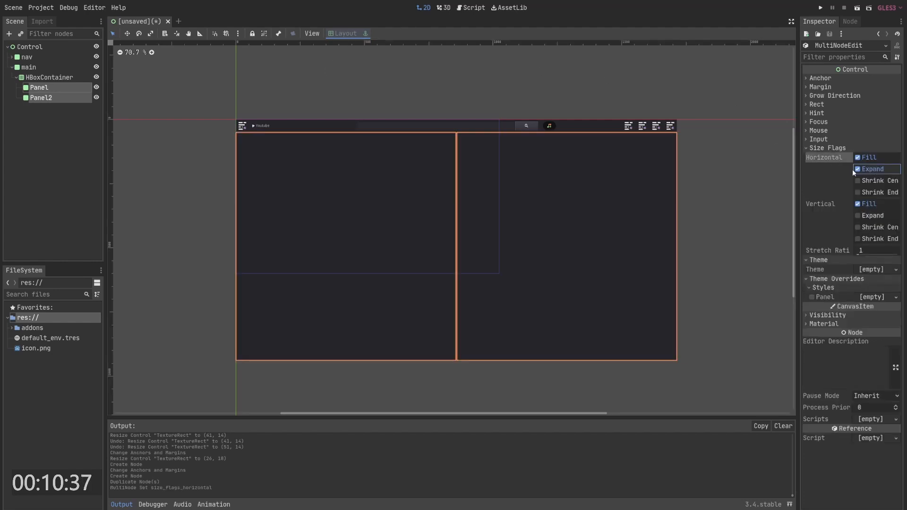
# - Switch to the web browser to examine the YouTube page layout as reference
pyautogui.click(35, 88)
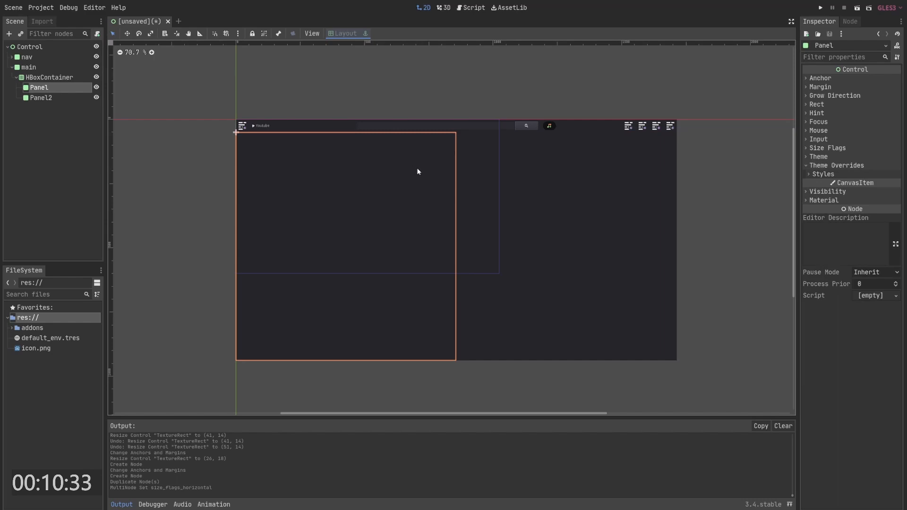
pyautogui.hotkey('alt', 'Tab')
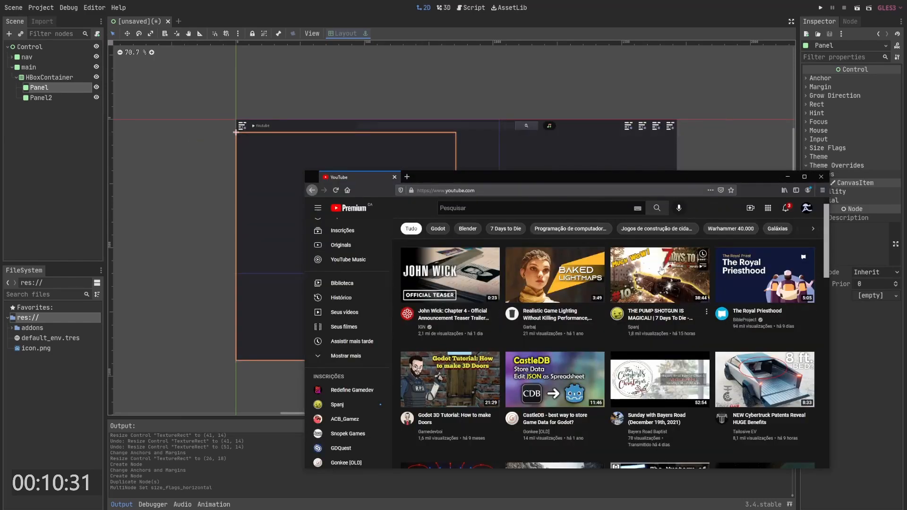
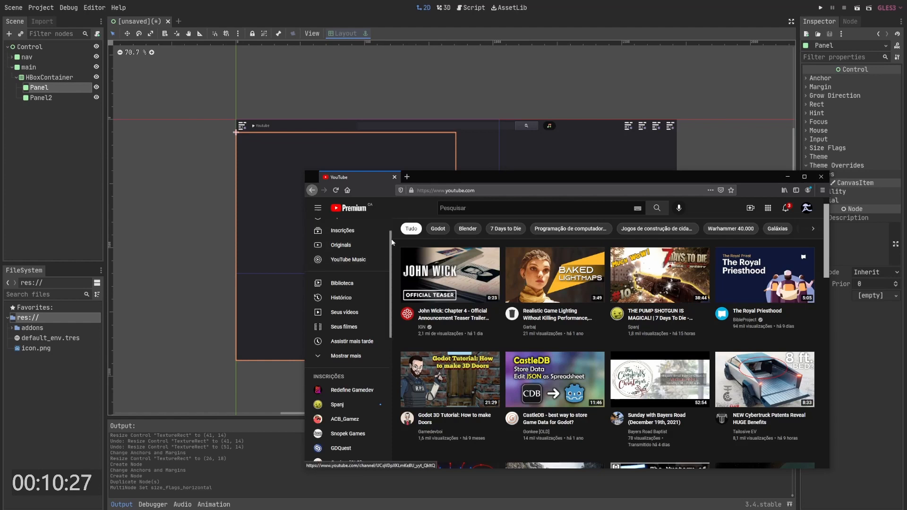
# - Move both panels directly under the main node and delete the now-empty HBoxContainer
pyautogui.click(405, 135)
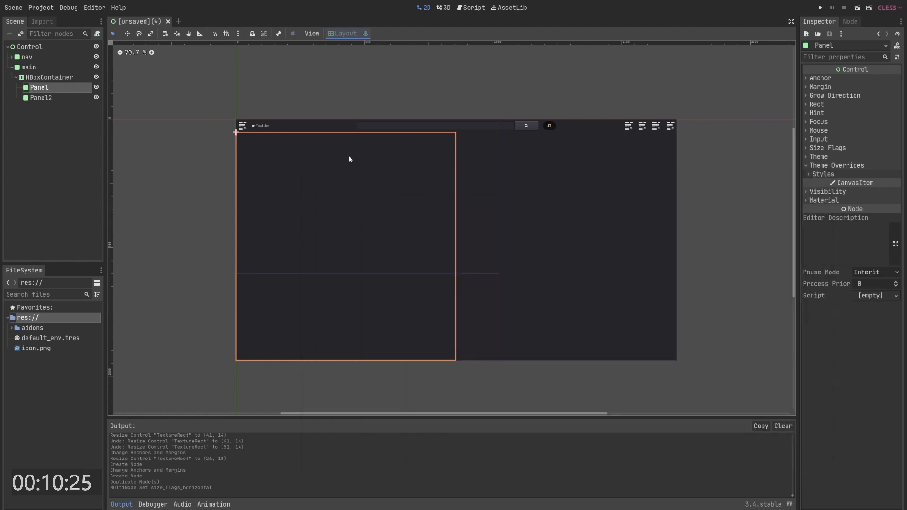
pyautogui.click(42, 78)
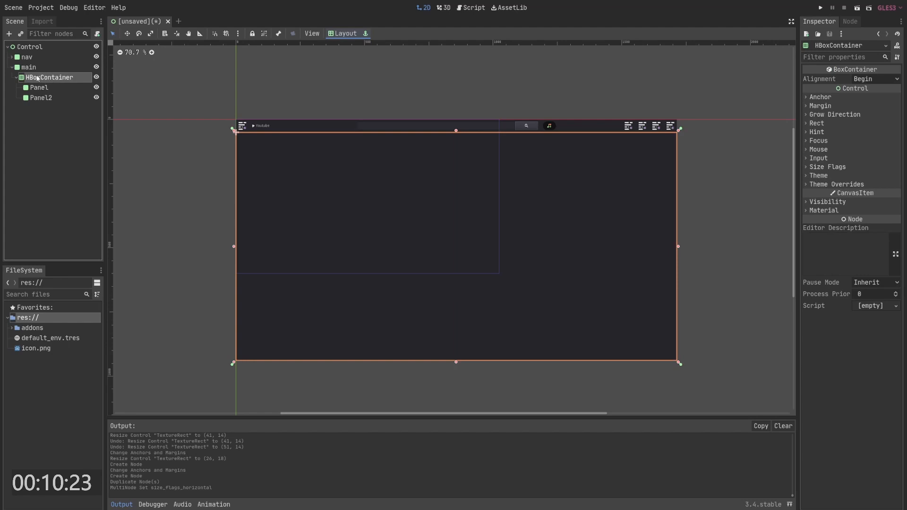
pyautogui.click(32, 78)
pyautogui.keyDown('ctrl'); pyautogui.click(32, 78); pyautogui.keyUp('ctrl')
pyautogui.keyDown('ctrl'); pyautogui.click(34, 88); pyautogui.keyUp('ctrl')
pyautogui.keyDown('ctrl'); pyautogui.click(39, 96); pyautogui.keyUp('ctrl')
pyautogui.moveTo(41, 90); pyautogui.dragTo(37, 74)
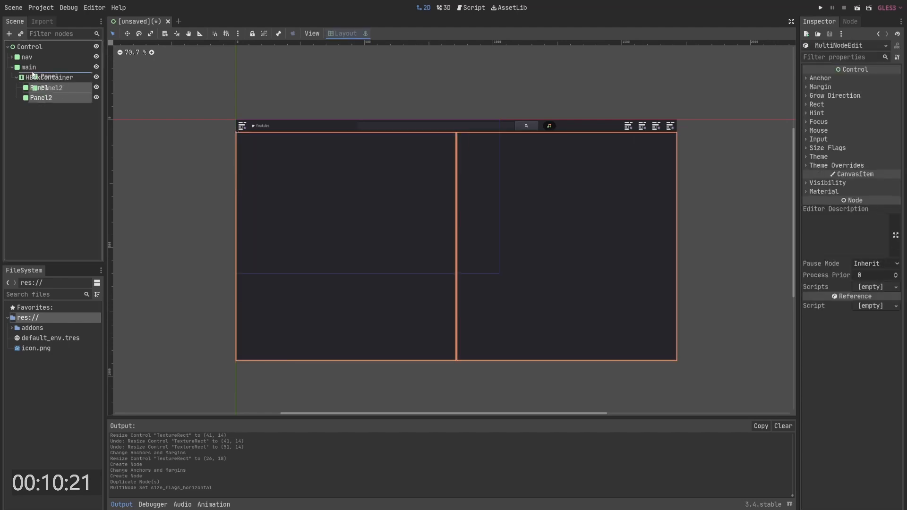
pyautogui.click(47, 97)
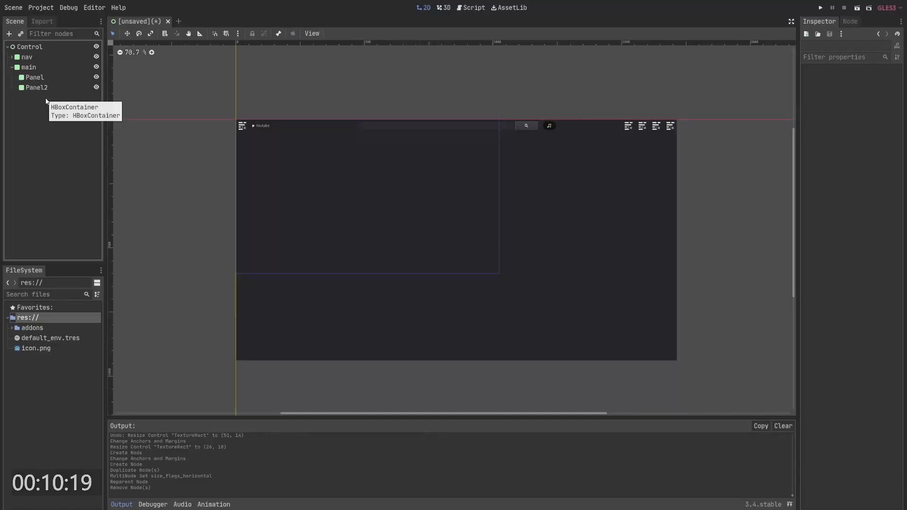
pyautogui.press('Delete')
# - Anchor the first Panel as Left Wide and widen it to about 249 px as a sidebar
pyautogui.click(35, 78)
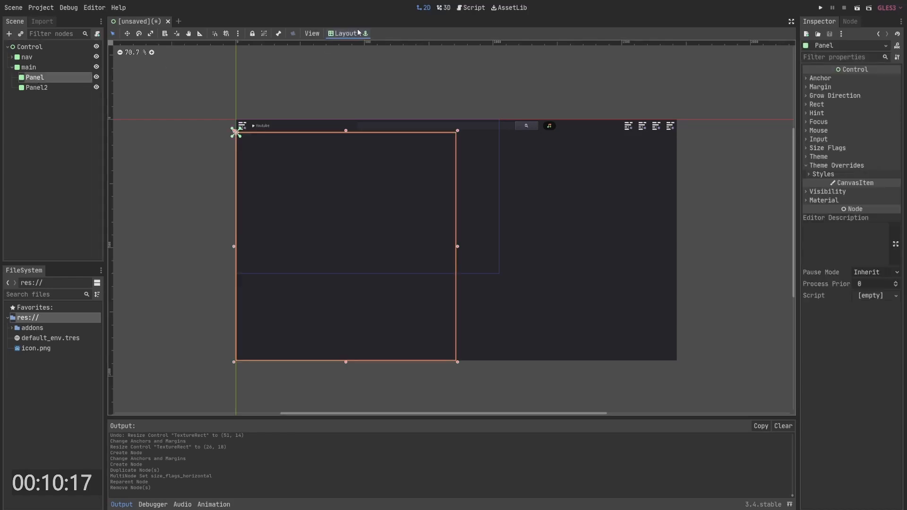
pyautogui.click(343, 33)
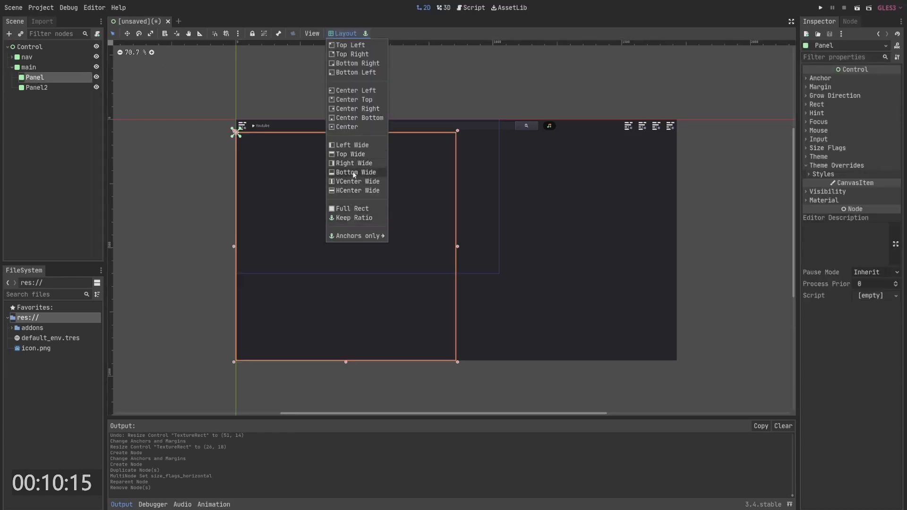
pyautogui.click(355, 146)
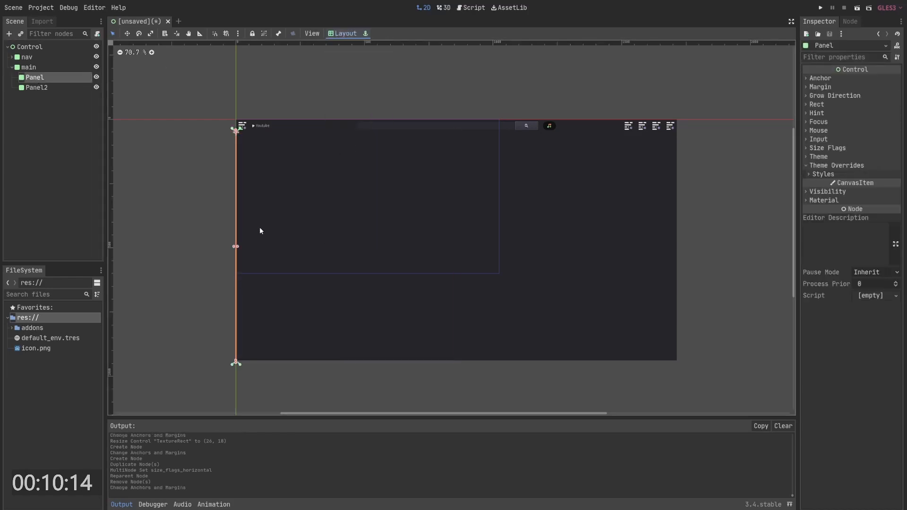
pyautogui.click(237, 245)
pyautogui.click(39, 77)
pyautogui.moveTo(239, 247); pyautogui.dragTo(307, 247)
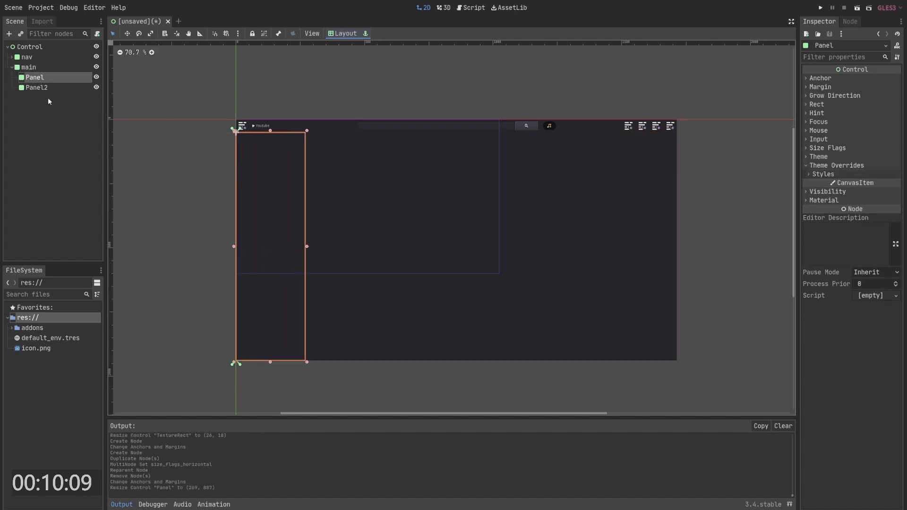
# - Set Panel2 to Full Rect and pull its left edge over to the sidebar's right edge
pyautogui.click(42, 88)
pyautogui.click(343, 33)
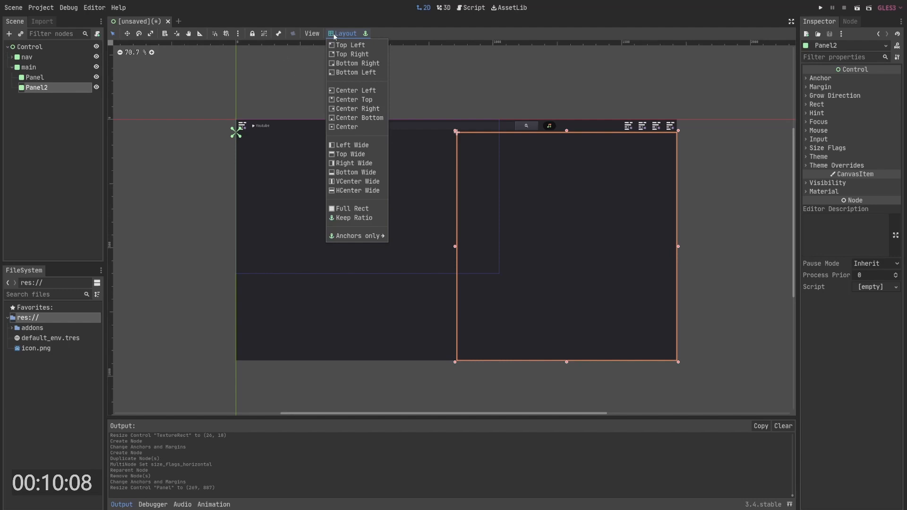
pyautogui.click(368, 209)
pyautogui.moveTo(234, 248); pyautogui.dragTo(307, 247)
# - Fine-tune Panel2's left edge so it lines up with the sidebar
pyautogui.click(48, 78)
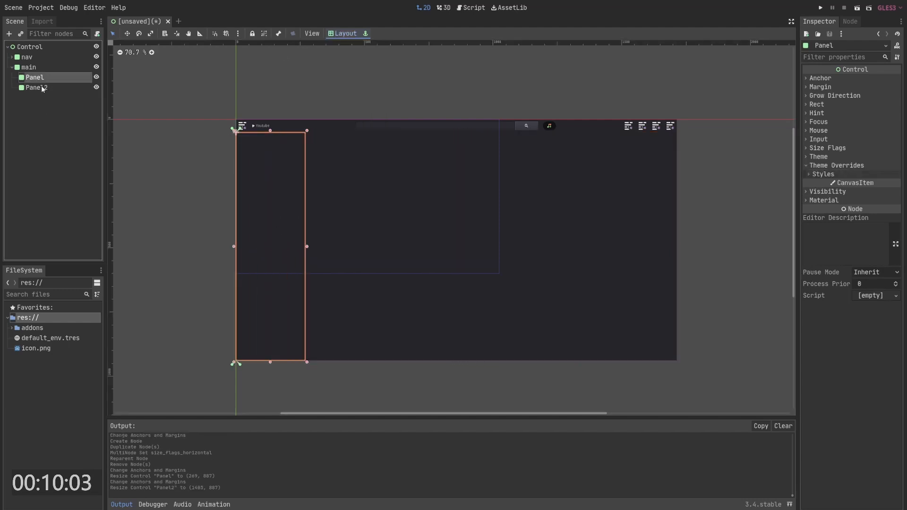
pyautogui.click(44, 88)
pyautogui.moveTo(308, 246); pyautogui.dragTo(303, 246)
pyautogui.click(47, 78)
pyautogui.click(57, 87)
pyautogui.click(49, 77)
pyautogui.click(49, 87)
pyautogui.click(50, 78)
pyautogui.click(58, 85)
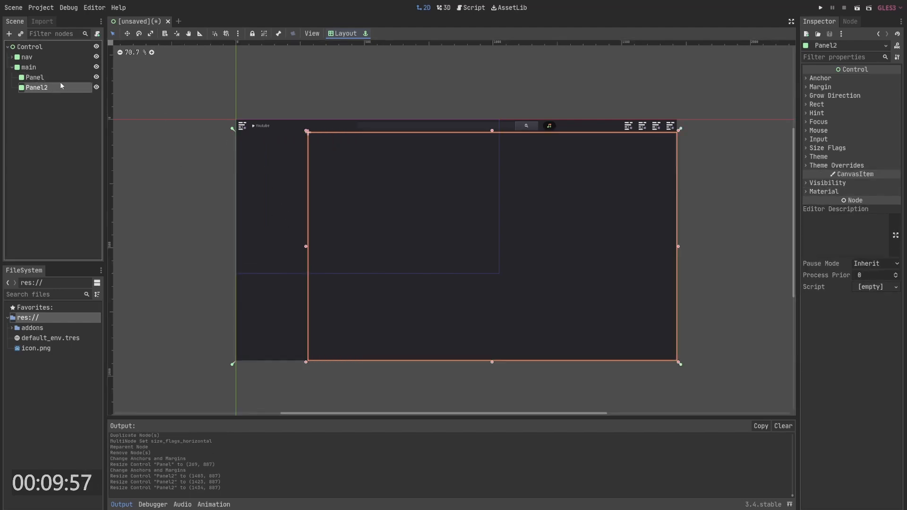
pyautogui.click(44, 101)
pyautogui.click(39, 68)
pyautogui.click(45, 87)
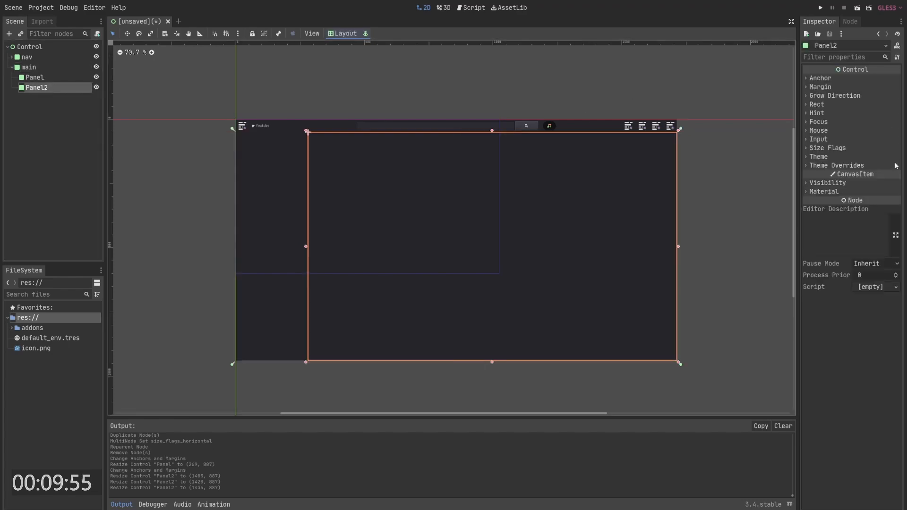
# - Give Panel2 a new StyleBoxFlat panel style override with background colour 0d0d0d
pyautogui.hotkey('alt', 'Tab')
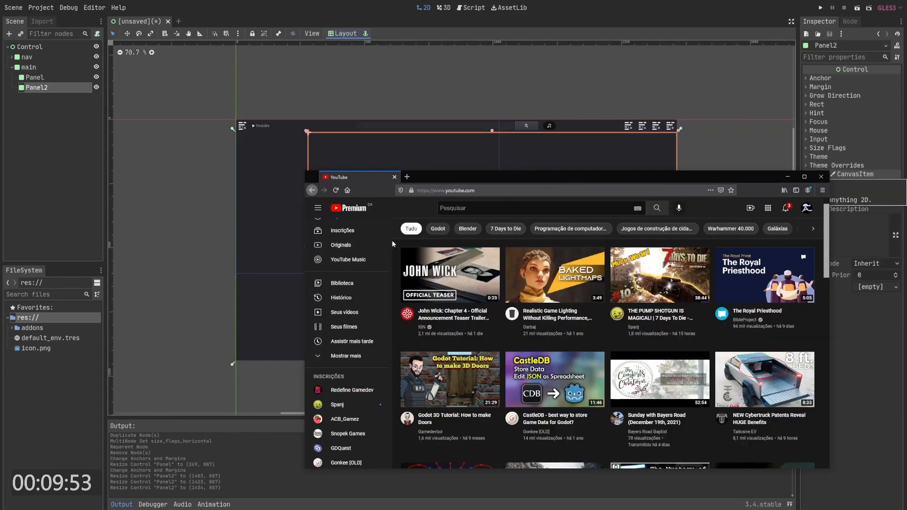
pyautogui.hotkey('alt', 'Tab')
pyautogui.click(851, 157)
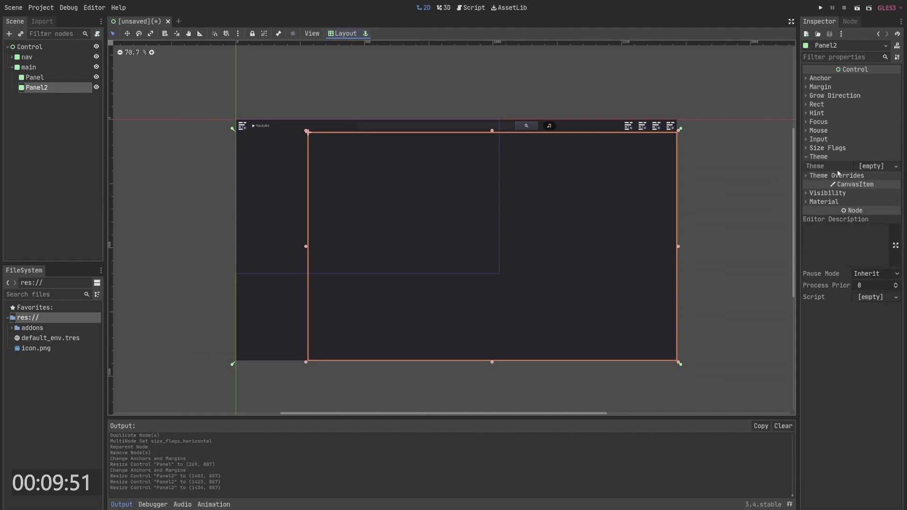
pyautogui.click(836, 176)
pyautogui.click(823, 185)
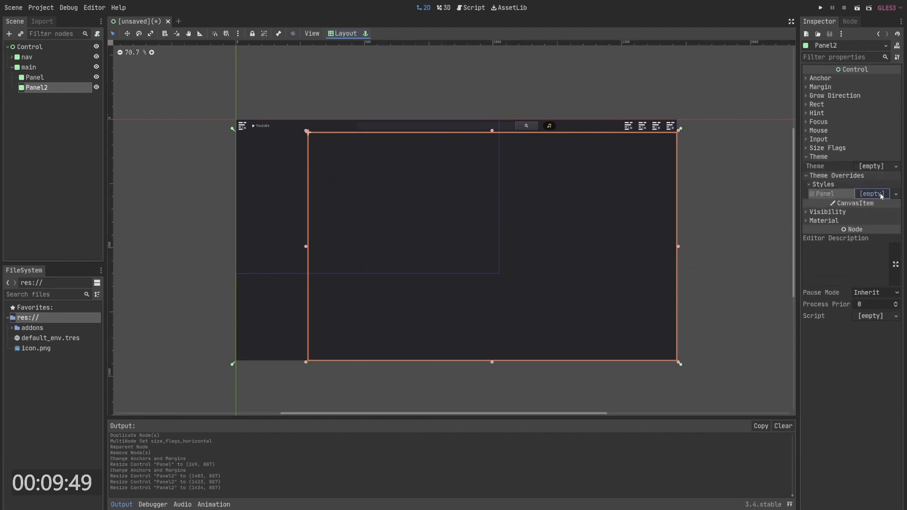
pyautogui.click(877, 194)
pyautogui.click(871, 215)
pyautogui.click(872, 273)
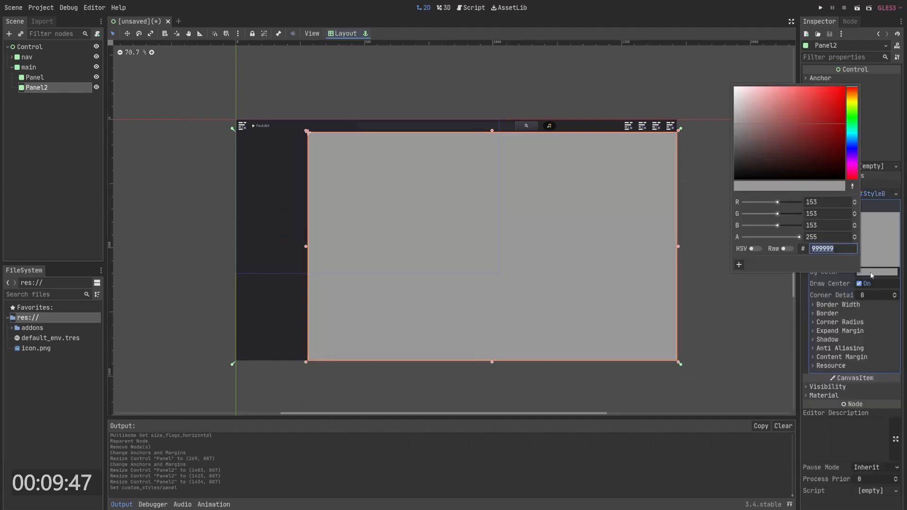
pyautogui.moveTo(806, 171); pyautogui.dragTo(721, 174)
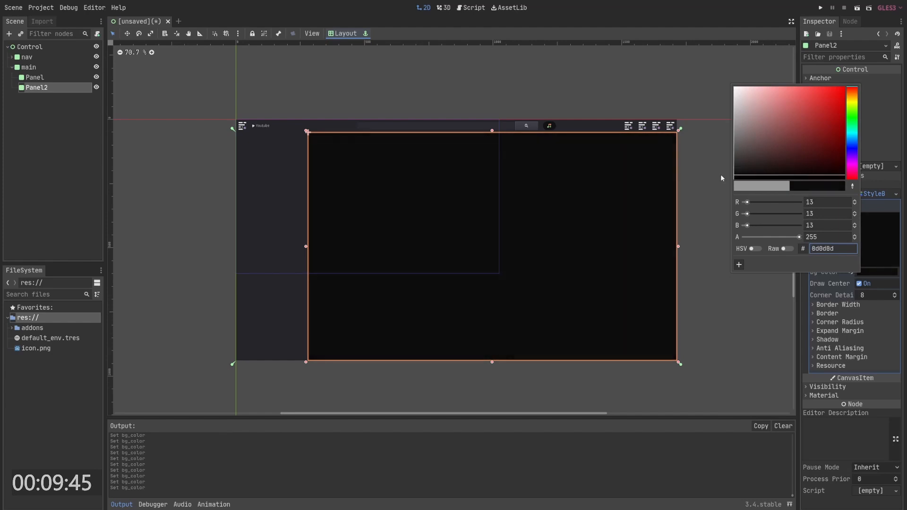
pyautogui.click(607, 102)
# - Nudge Panel2's left edge slightly to close the gap with the sidebar
pyautogui.click(267, 173)
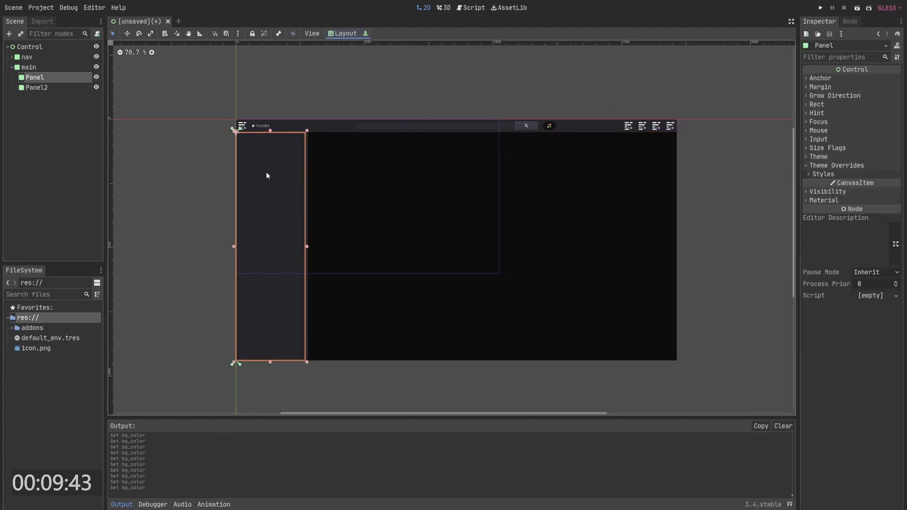
pyautogui.click(409, 92)
pyautogui.click(270, 163)
pyautogui.click(336, 175)
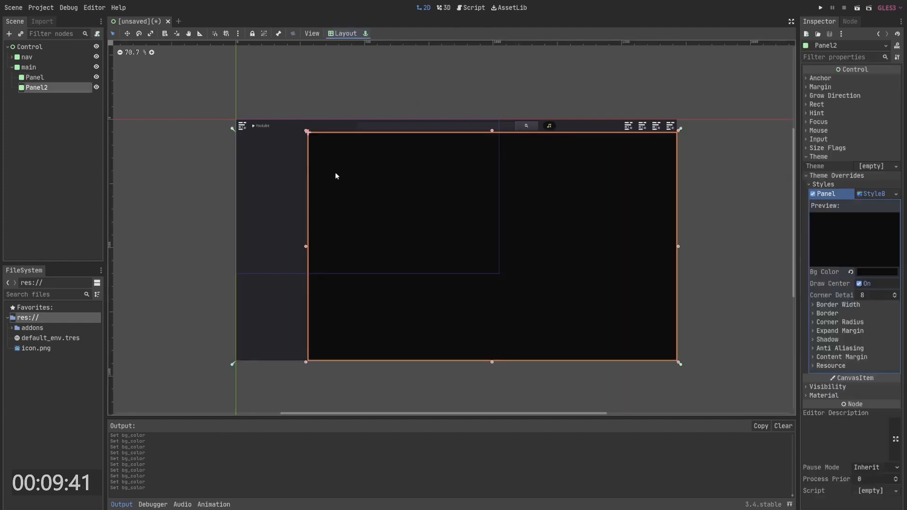
pyautogui.moveTo(306, 246); pyautogui.dragTo(304, 246)
pyautogui.click(279, 238)
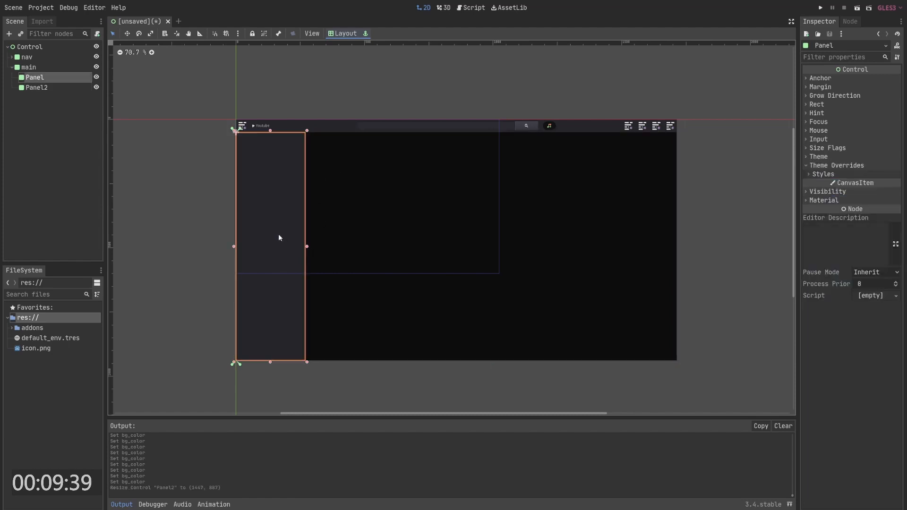
# - Try adding a StyleBoxFlat panel style override to the sidebar Panel, then undo it
pyautogui.click(824, 175)
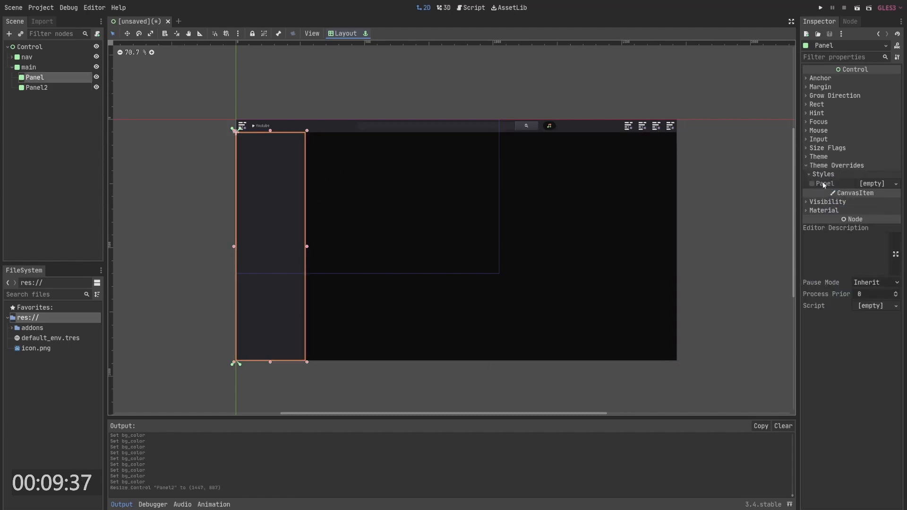
pyautogui.click(874, 183)
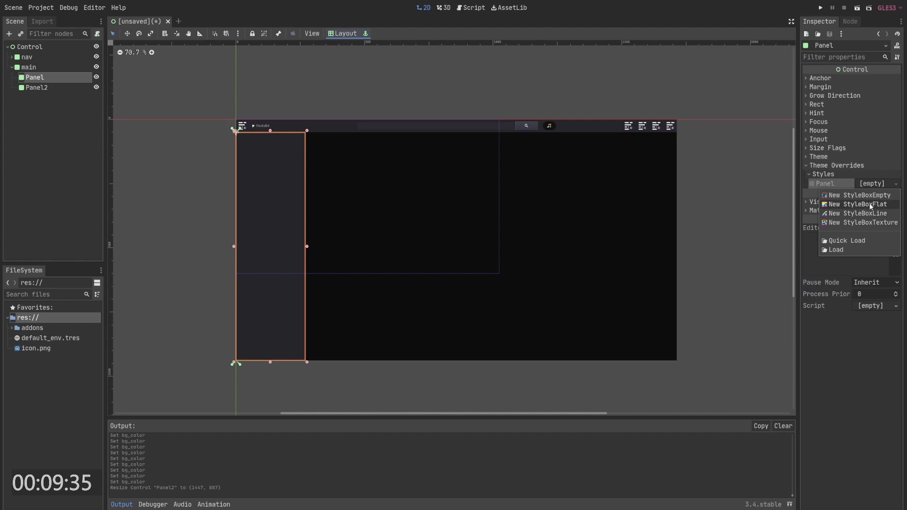
pyautogui.click(871, 204)
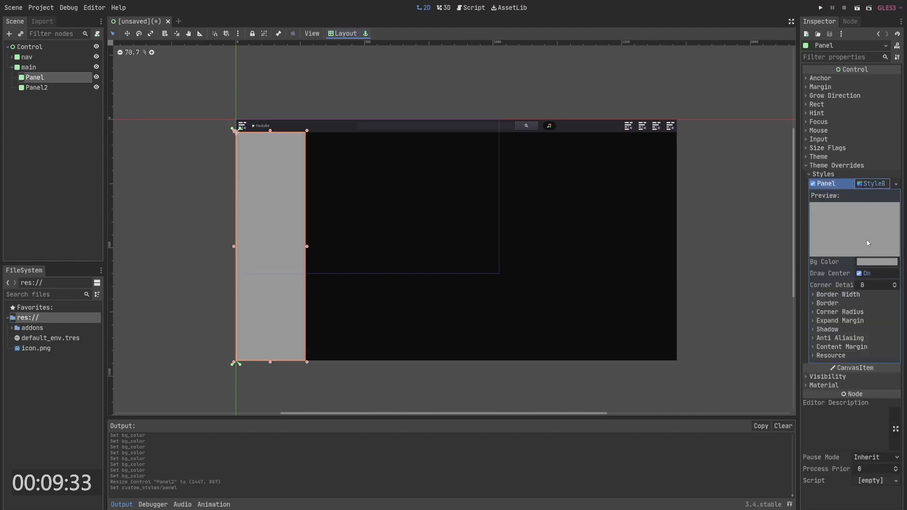
pyautogui.hotkey('ctrl', 'z')
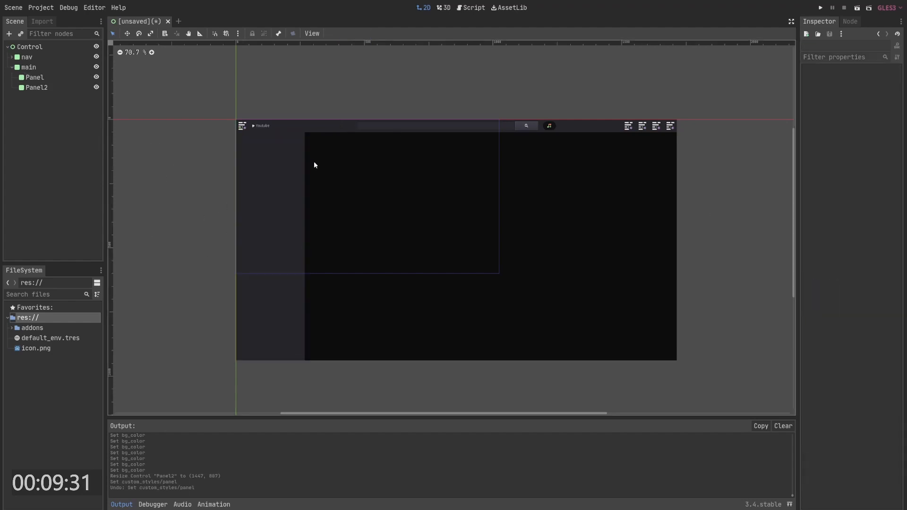
# - Create a new Theme on the root Control node and open it in the theme editor
pyautogui.rightClick(33, 320)
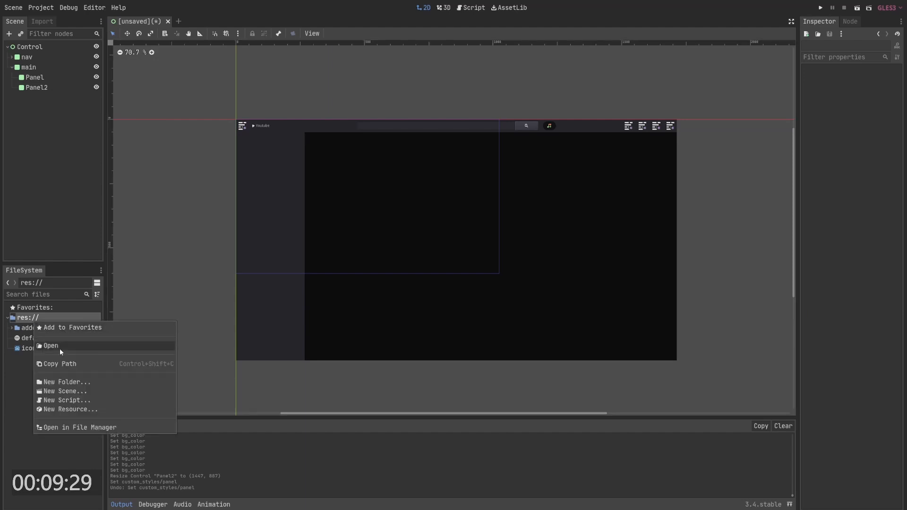
pyautogui.click(30, 46)
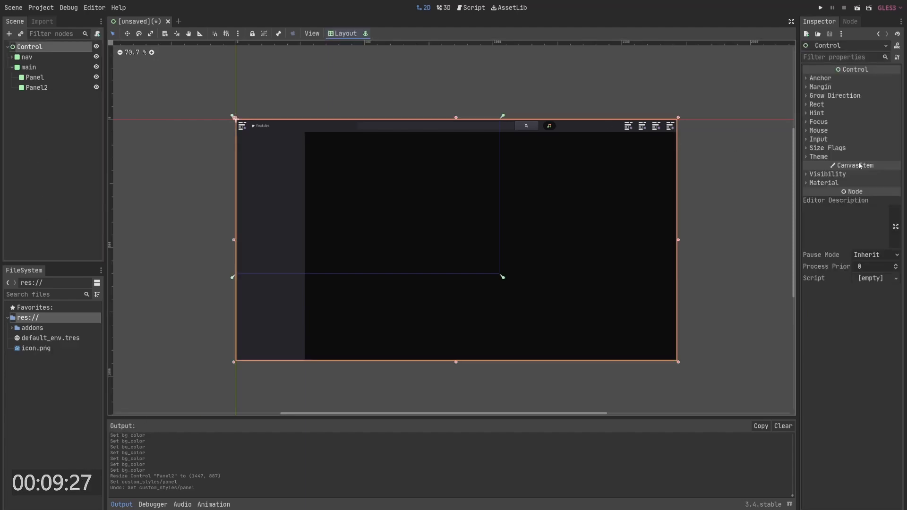
pyautogui.click(841, 158)
pyautogui.click(870, 166)
pyautogui.click(884, 179)
pyautogui.click(875, 171)
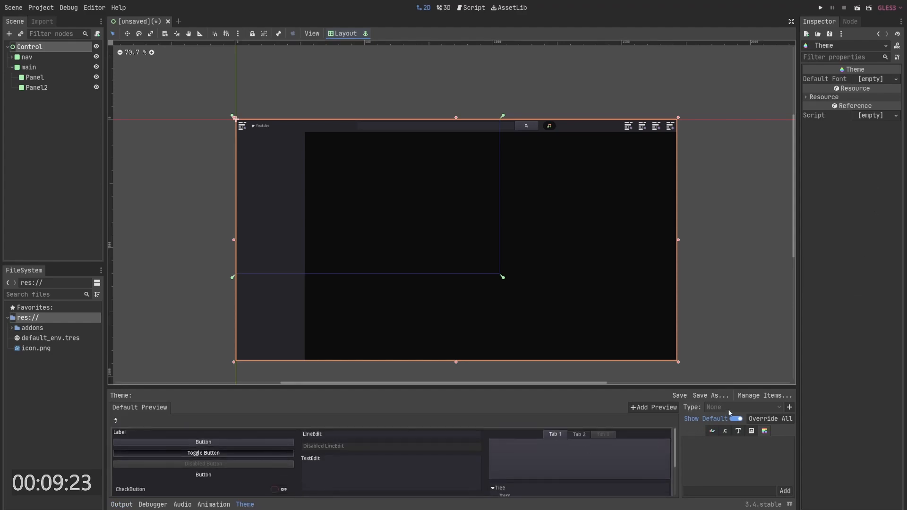
# - Add the Panel type to the theme and give its panel style a new StyleBoxFlat
pyautogui.click(788, 408)
pyautogui.write('pane')
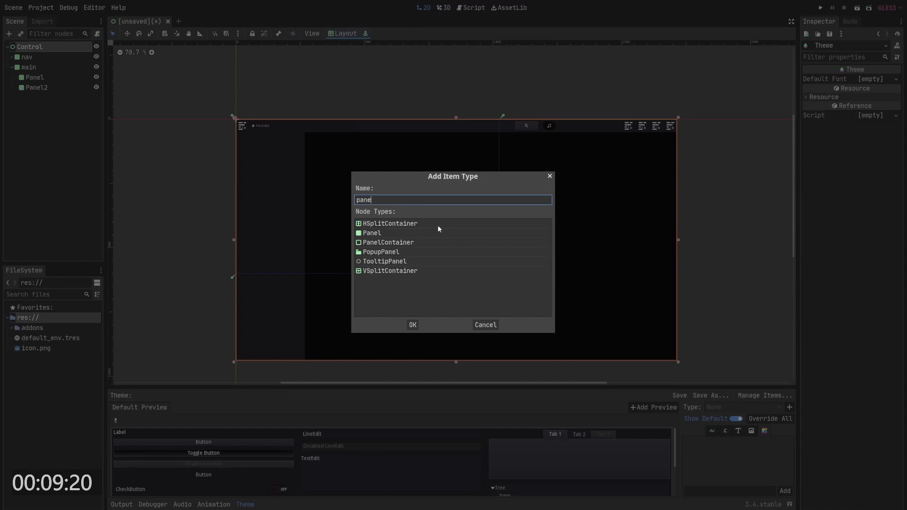
pyautogui.doubleClick(412, 233)
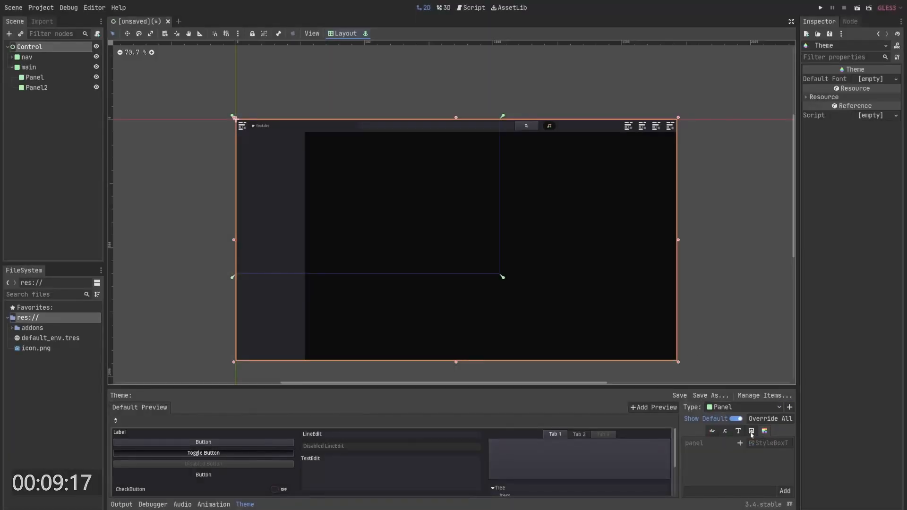
pyautogui.click(740, 443)
pyautogui.click(767, 445)
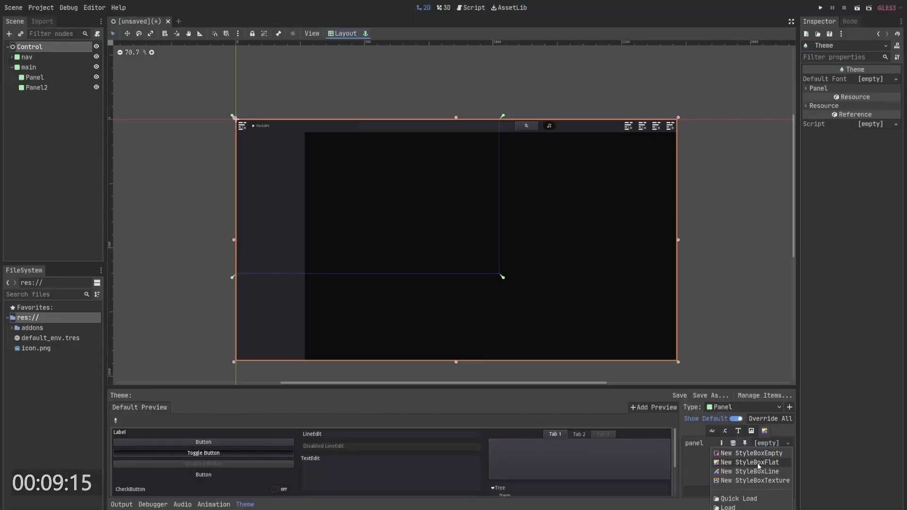
pyautogui.click(761, 463)
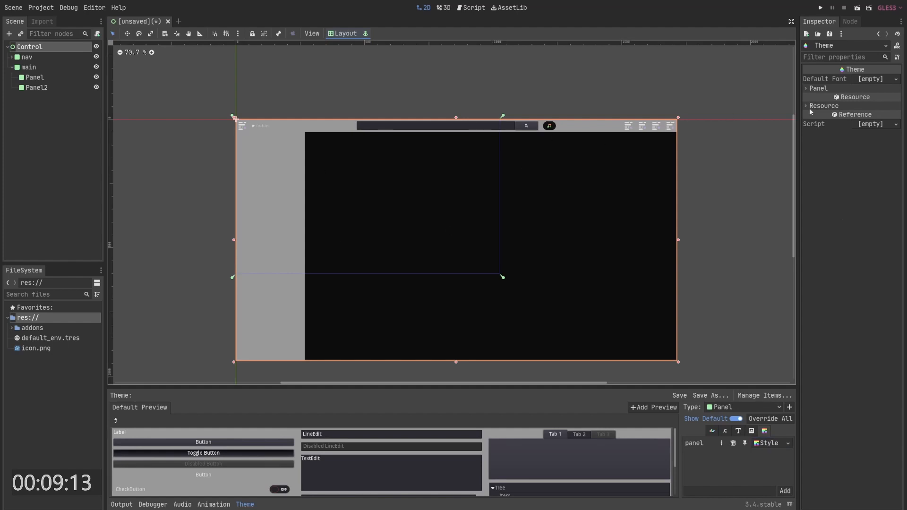
# - Set the theme's Panel StyleBoxFlat background colour to 1c1c1c
pyautogui.click(771, 444)
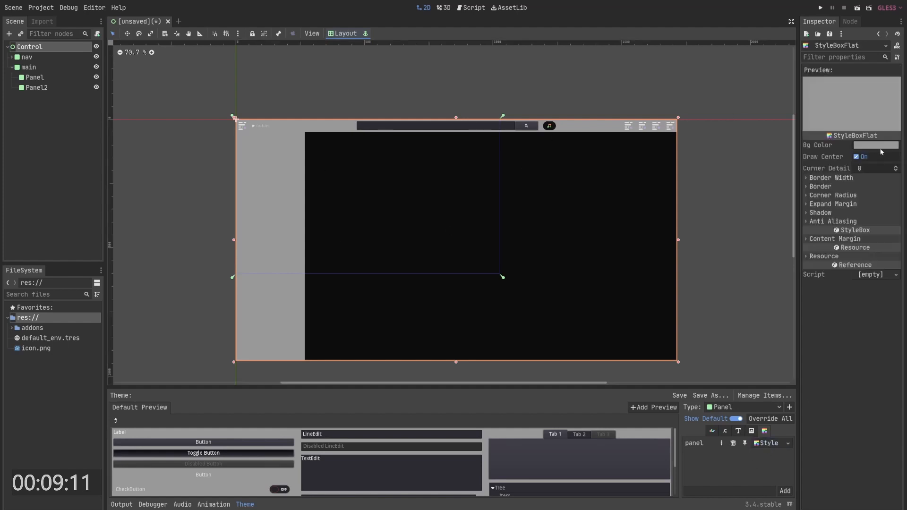
pyautogui.click(880, 148)
pyautogui.moveTo(752, 80); pyautogui.dragTo(740, 80)
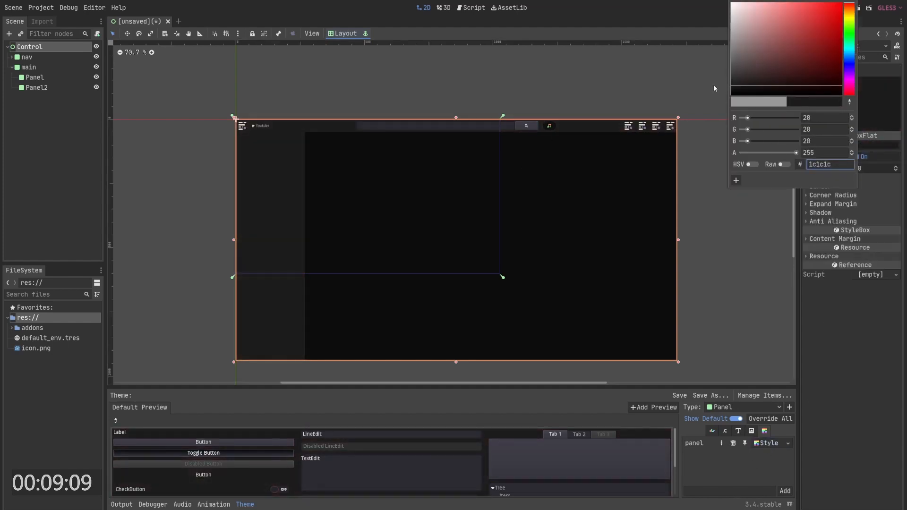
pyautogui.click(617, 77)
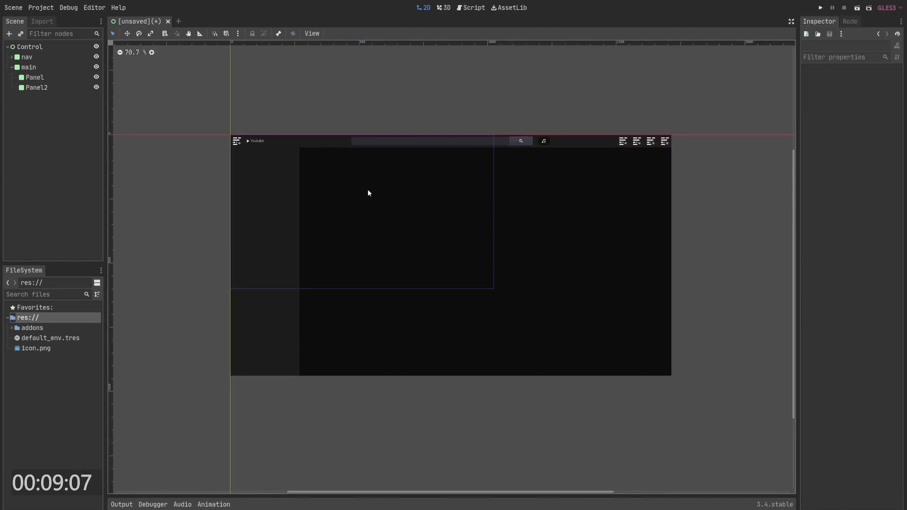
# - Rename the sidebar Panel under main to nav2
pyautogui.scroll(2, 386, 201)
pyautogui.scroll(-1, 340, 184)
pyautogui.click(218, 138)
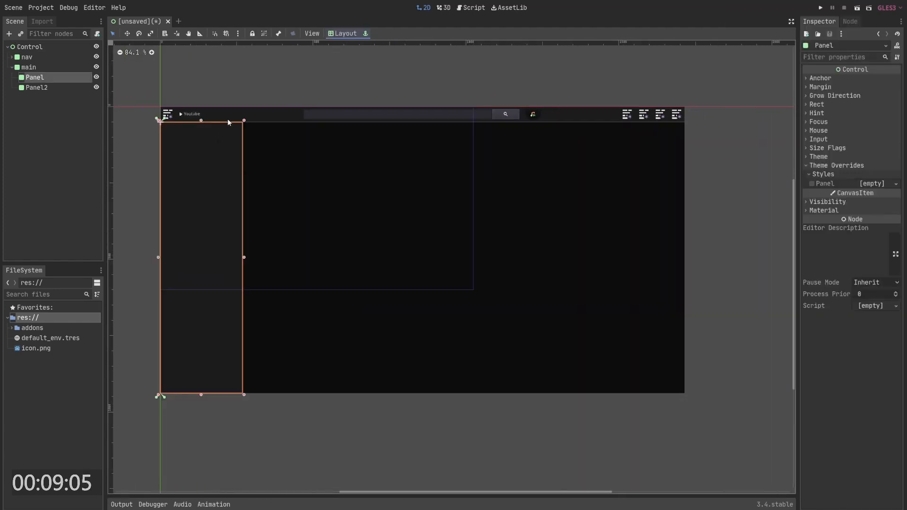
pyautogui.click(228, 118)
pyautogui.click(284, 81)
pyautogui.moveTo(193, 212); pyautogui.dragTo(200, 214, button='middle')
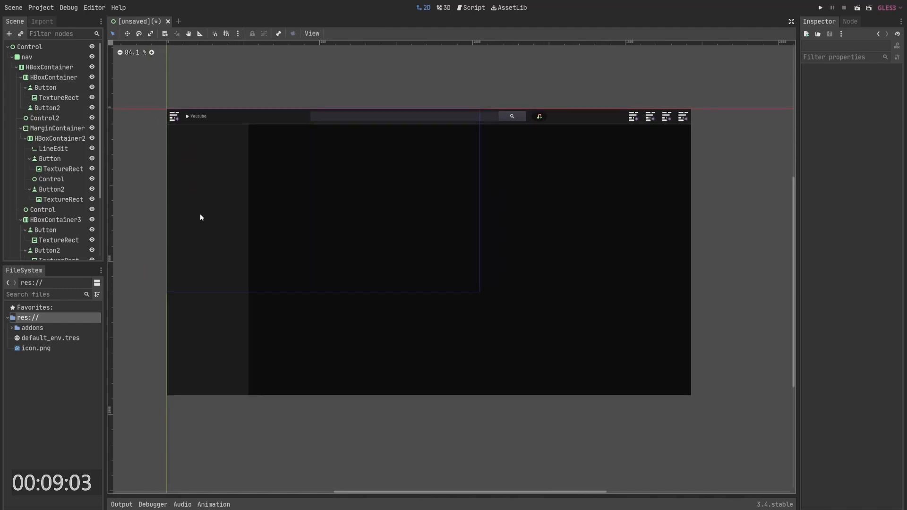
pyautogui.click(12, 58)
pyautogui.click(27, 67)
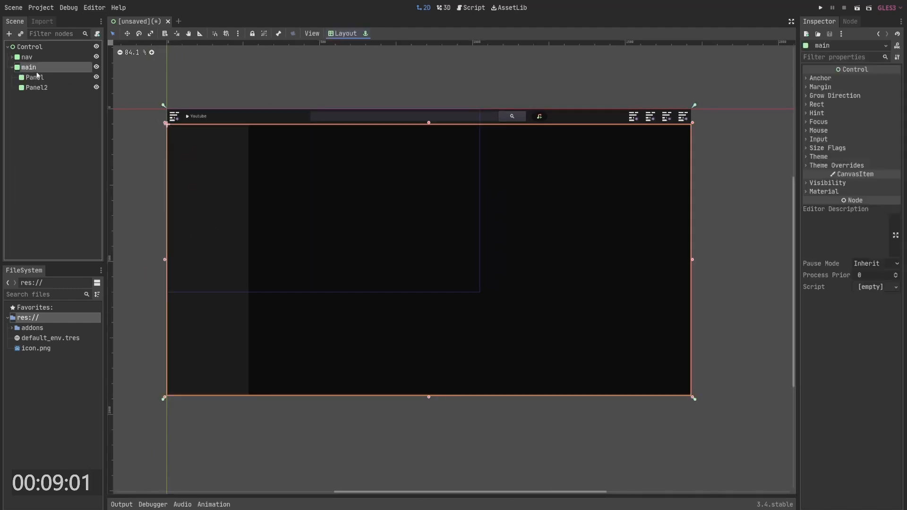
pyautogui.click(35, 77)
pyautogui.click(35, 77)
pyautogui.write('nav2?')
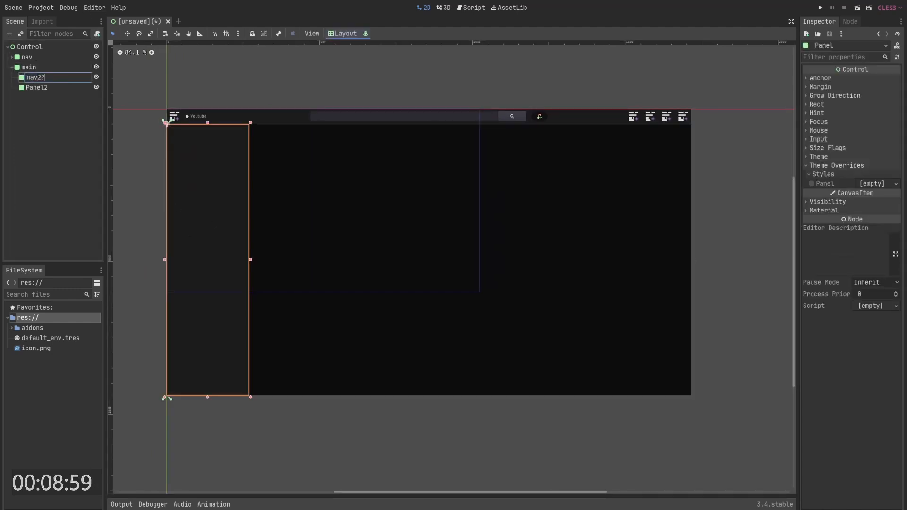
pyautogui.press('Return')
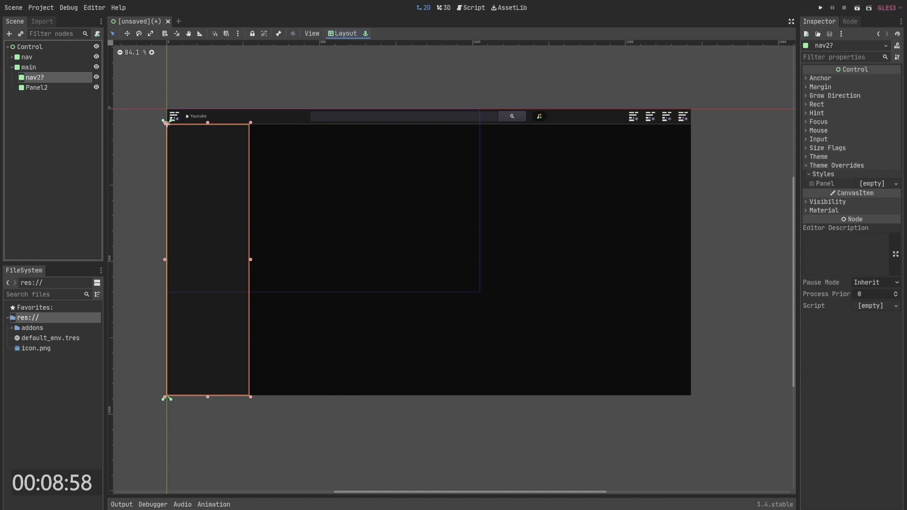
# - Add a VBoxContainer child to nav2 and set its layout to Full Rect
pyautogui.rightClick(37, 78)
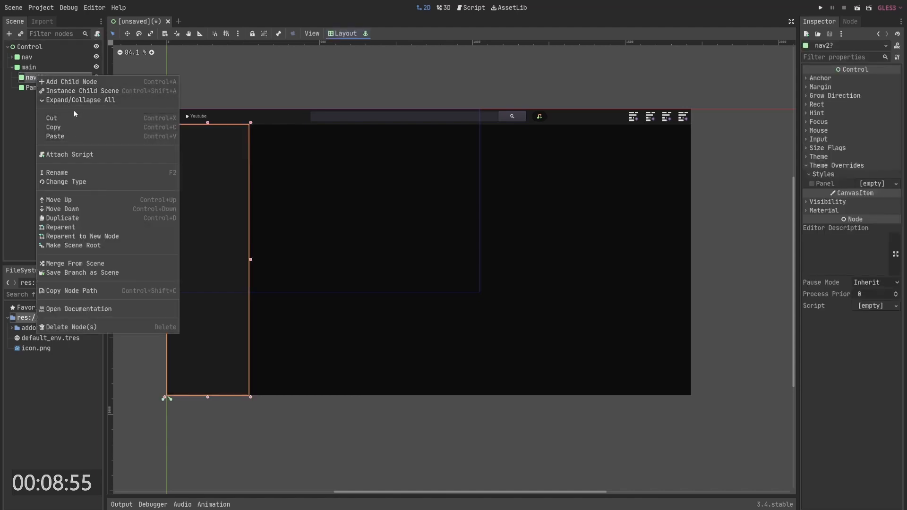
pyautogui.click(71, 83)
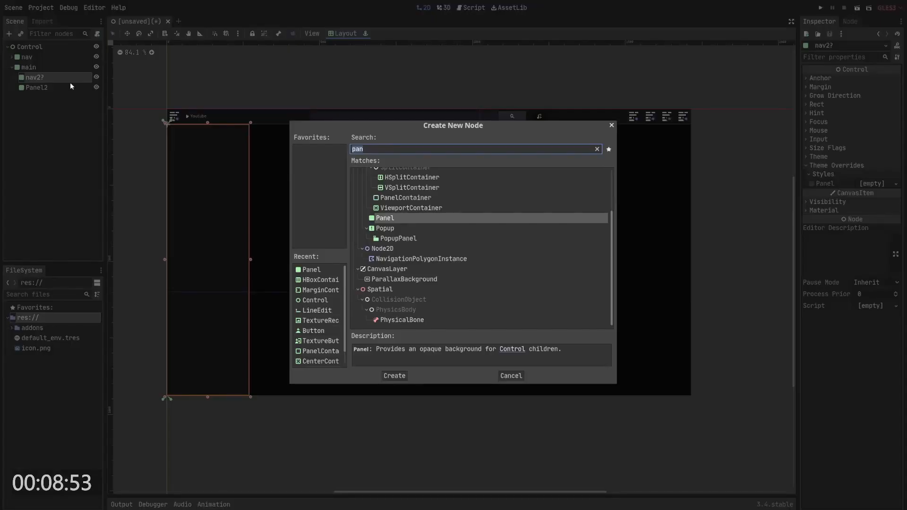
pyautogui.write('vbo')
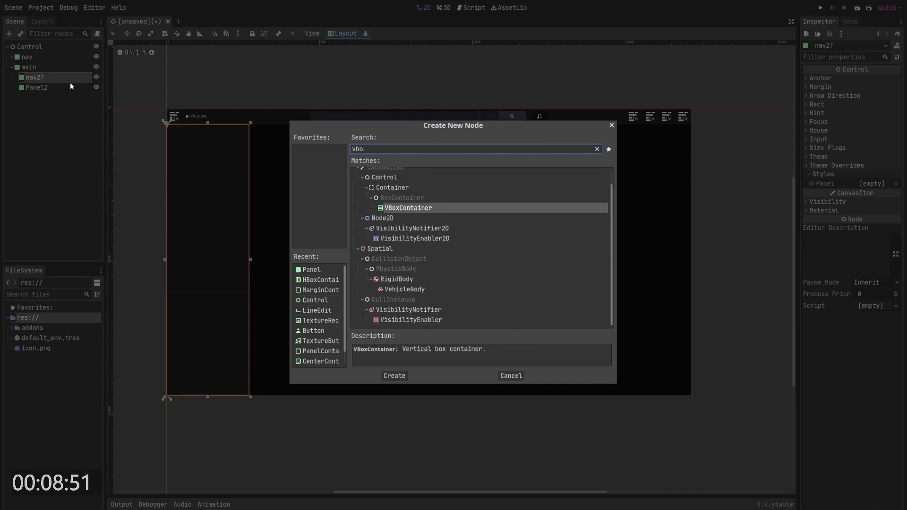
pyautogui.press('Return')
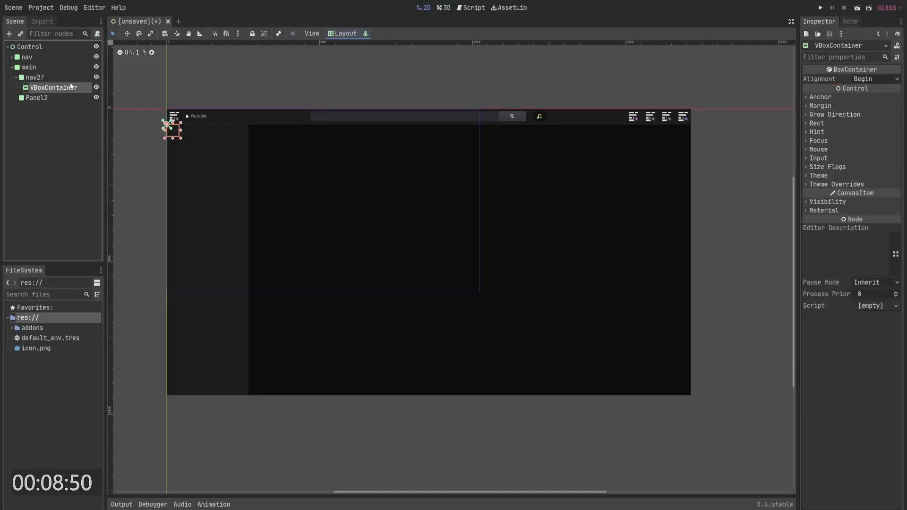
pyautogui.click(343, 33)
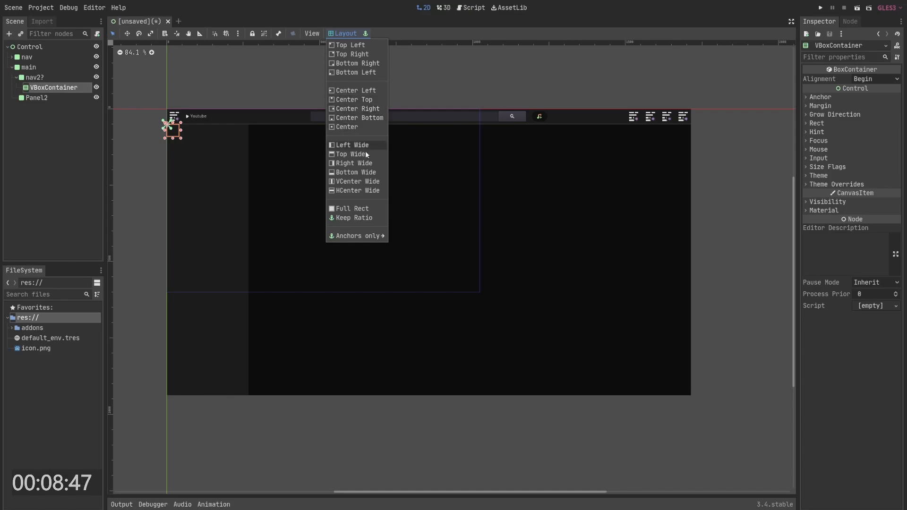
pyautogui.click(364, 210)
pyautogui.click(61, 122)
pyautogui.click(53, 89)
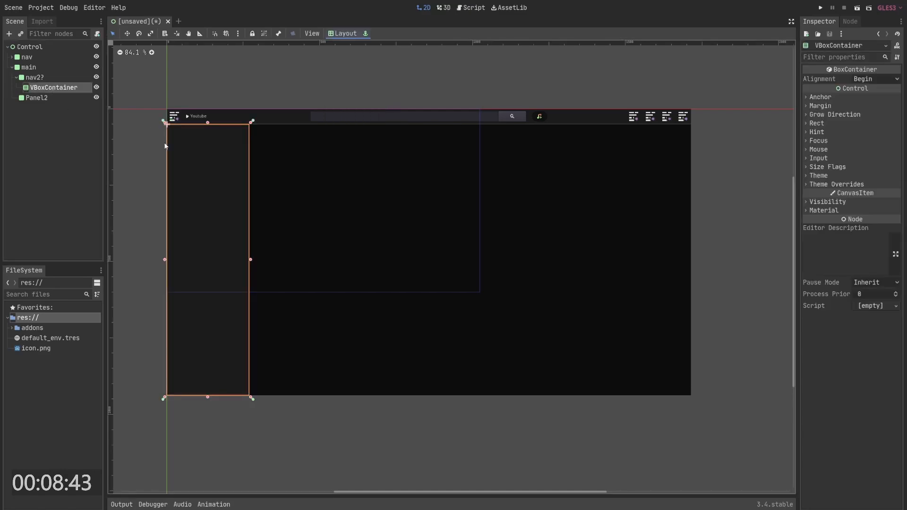
# - Switch to the browser and examine the YouTube sidebar for reference, then return to the editor
pyautogui.hotkey('alt', 'Tab')
pyautogui.scroll(-4, 352, 304)
pyautogui.scroll(3, 353, 304)
pyautogui.scroll(-8, 353, 303)
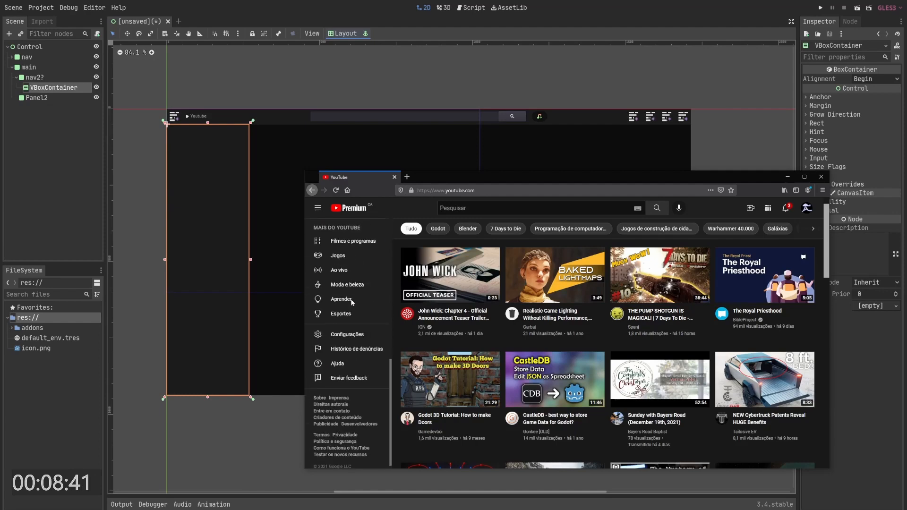
pyautogui.scroll(10, 352, 301)
pyautogui.hotkey('alt', 'Tab')
# - Add a Full Rect ScrollContainer child to nav2 and move the VBoxContainer inside it
pyautogui.rightClick(41, 77)
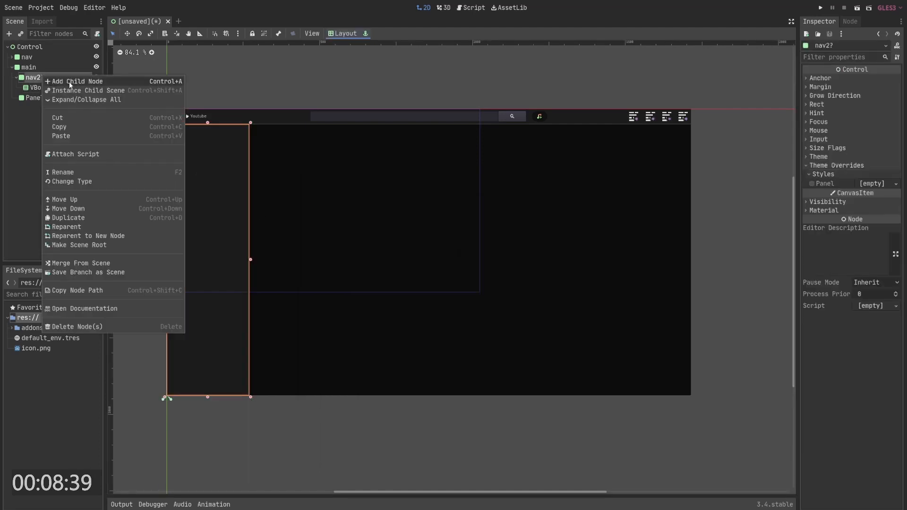
pyautogui.click(69, 81)
pyautogui.write('sc')
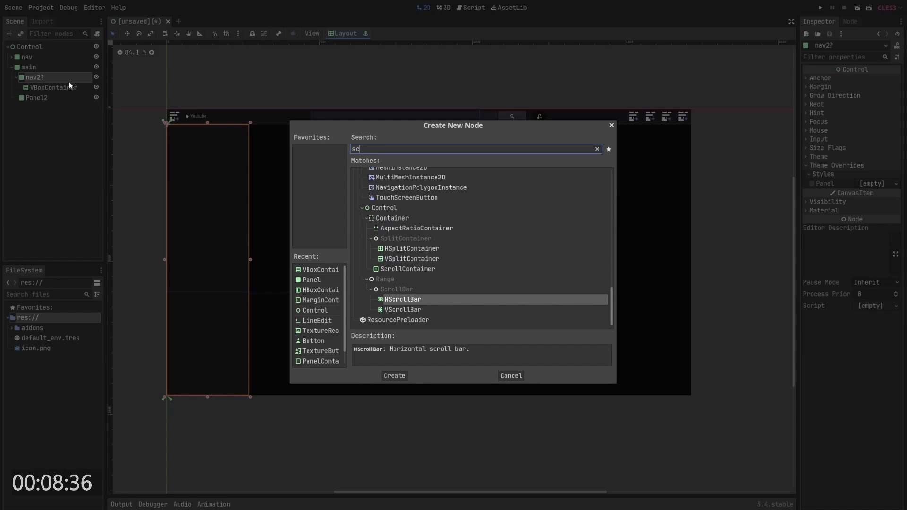
pyautogui.press('Up')
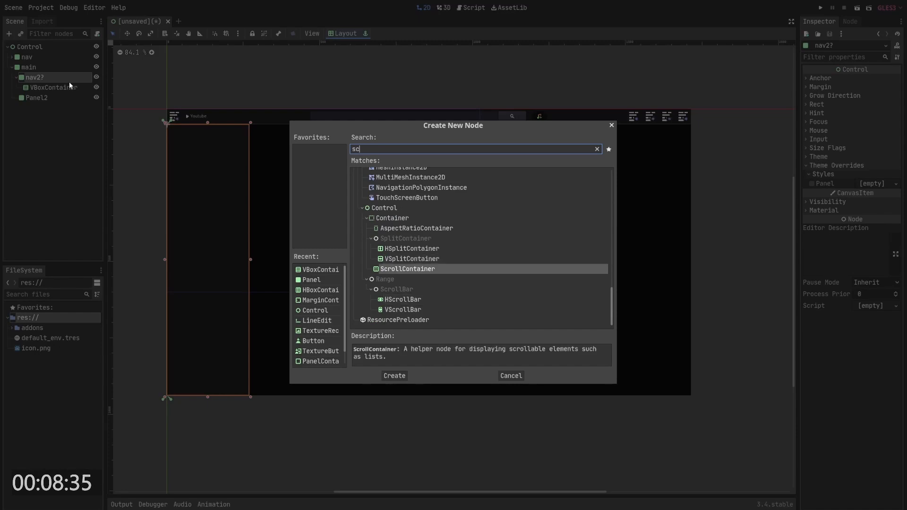
pyautogui.press('Return')
pyautogui.click(343, 34)
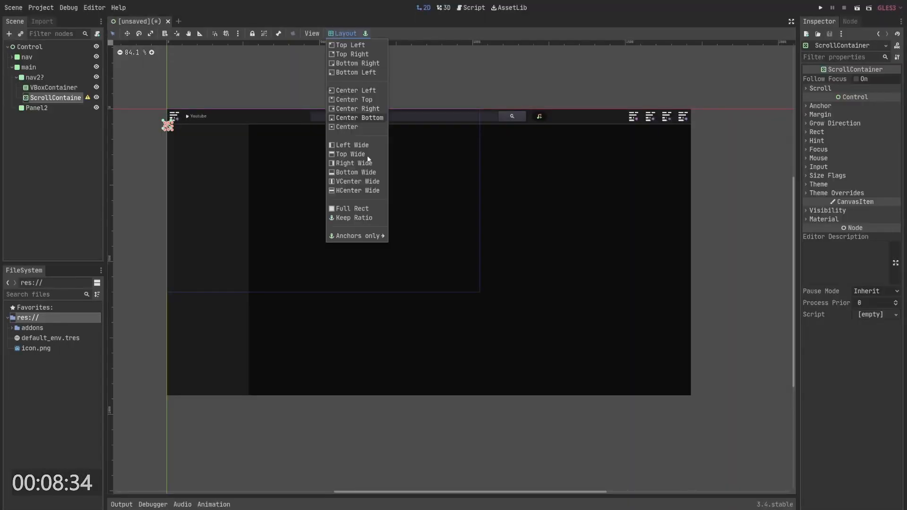
pyautogui.click(354, 208)
pyautogui.moveTo(53, 88); pyautogui.dragTo(55, 99)
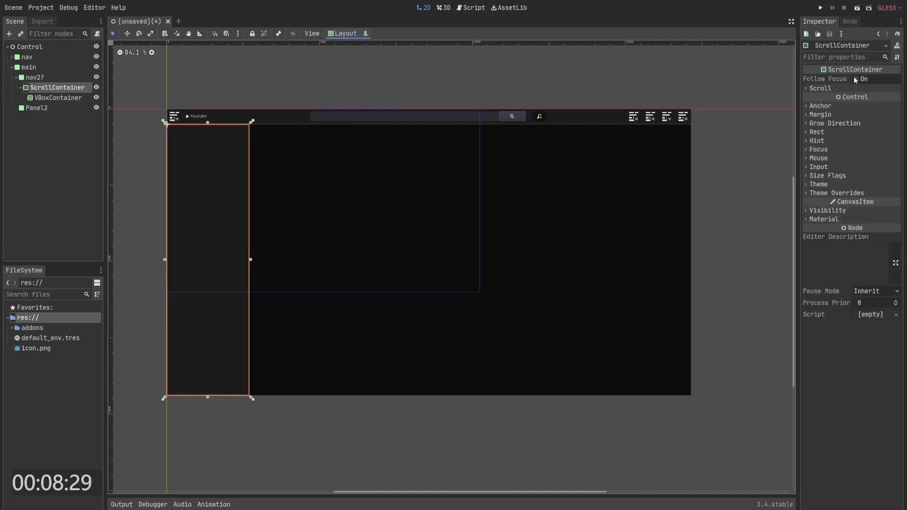
# - Disable horizontal scrolling on the ScrollContainer
pyautogui.click(821, 88)
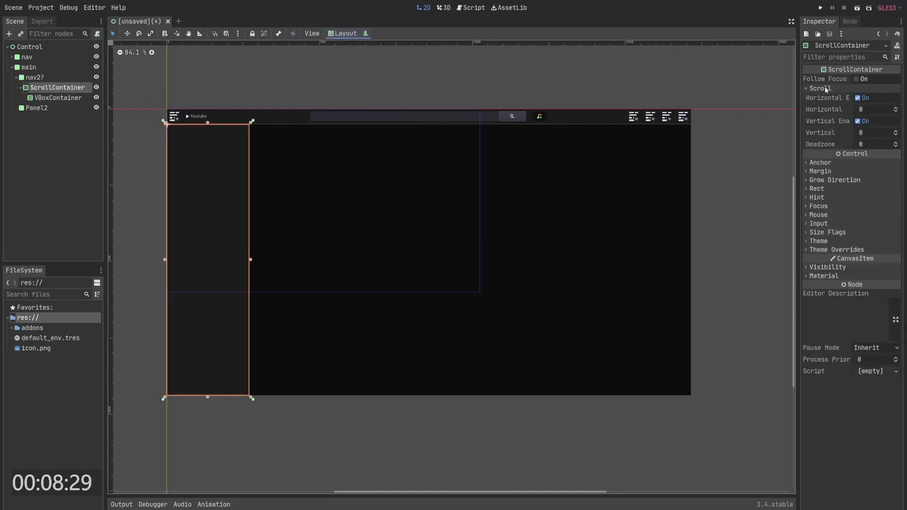
pyautogui.click(858, 98)
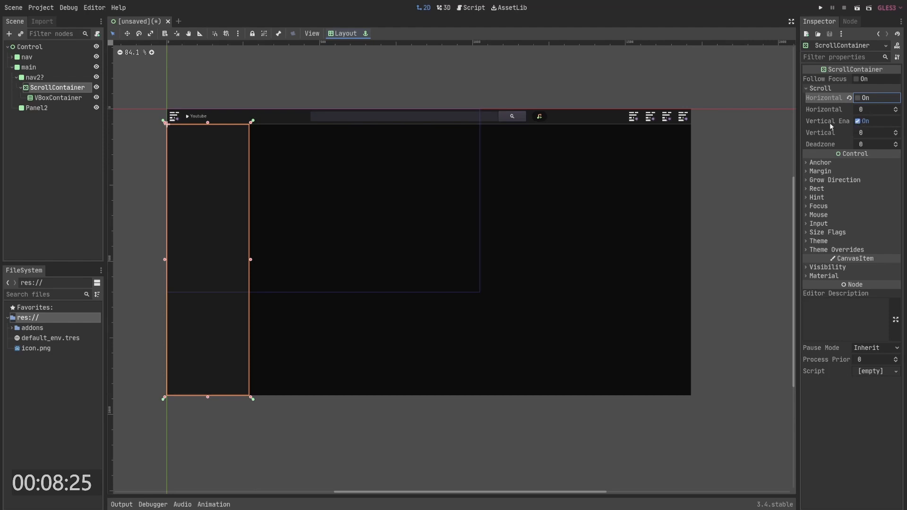
pyautogui.click(100, 98)
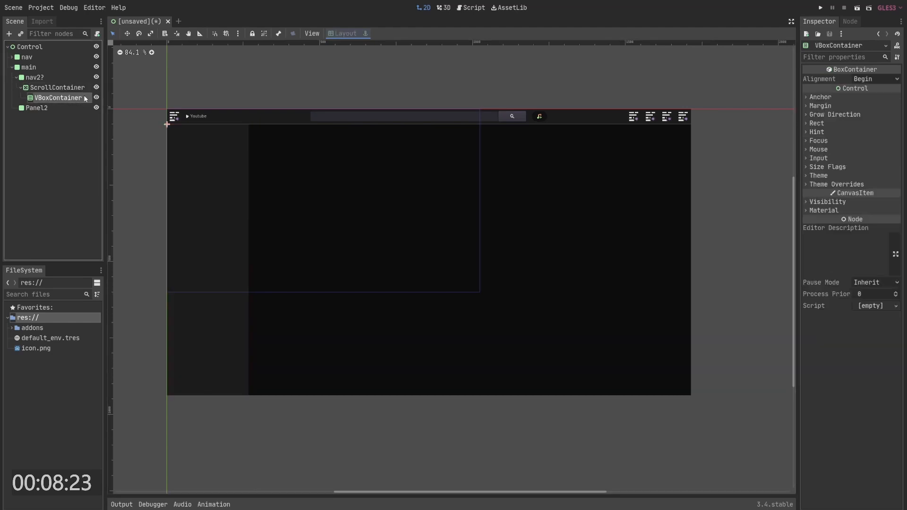
pyautogui.rightClick(63, 99)
pyautogui.click(83, 101)
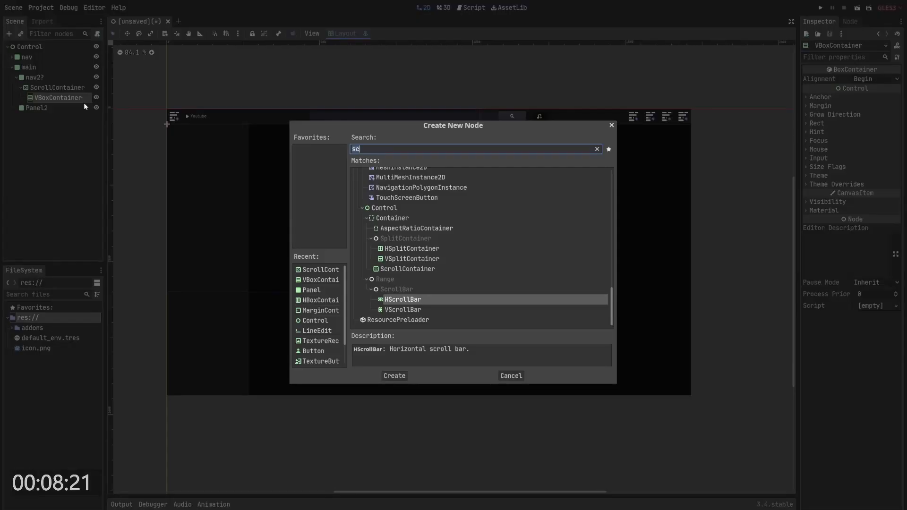
pyautogui.press('Escape')
pyautogui.hotkey('alt', 'Tab')
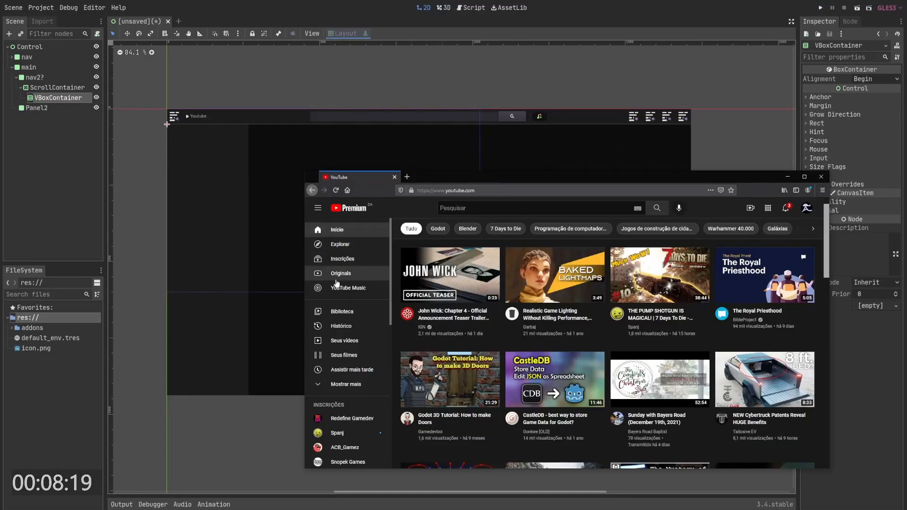
# - Add a Button child to the VBoxContainer and duplicate it four times
pyautogui.rightClick(50, 99)
pyautogui.click(77, 106)
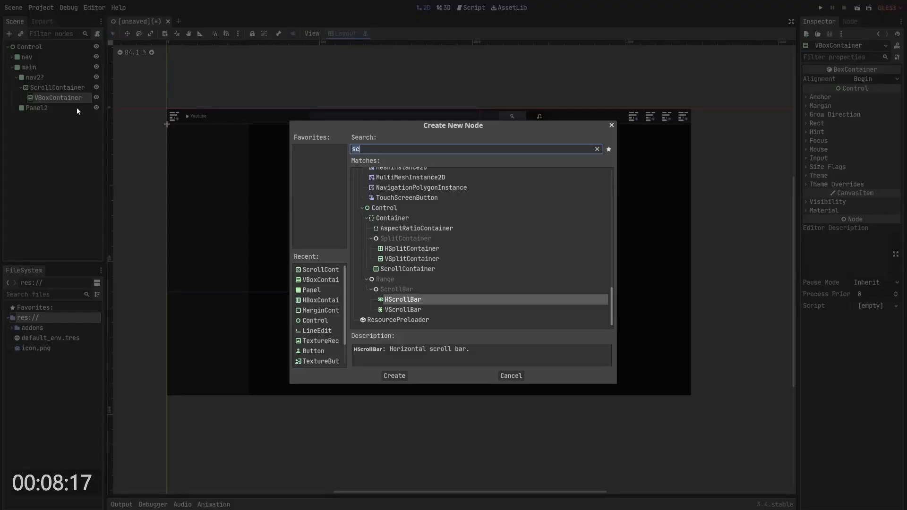
pyautogui.write('bu')
pyautogui.press('Return')
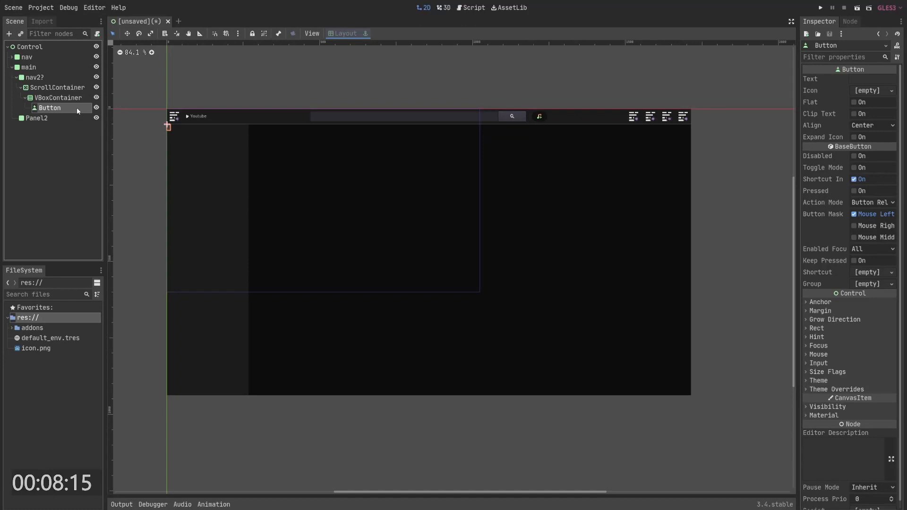
pyautogui.hotkey('ctrl', 'd')
pyautogui.hotkey('ctrl', 'd')
pyautogui.hotkey('ctrl', 'd')
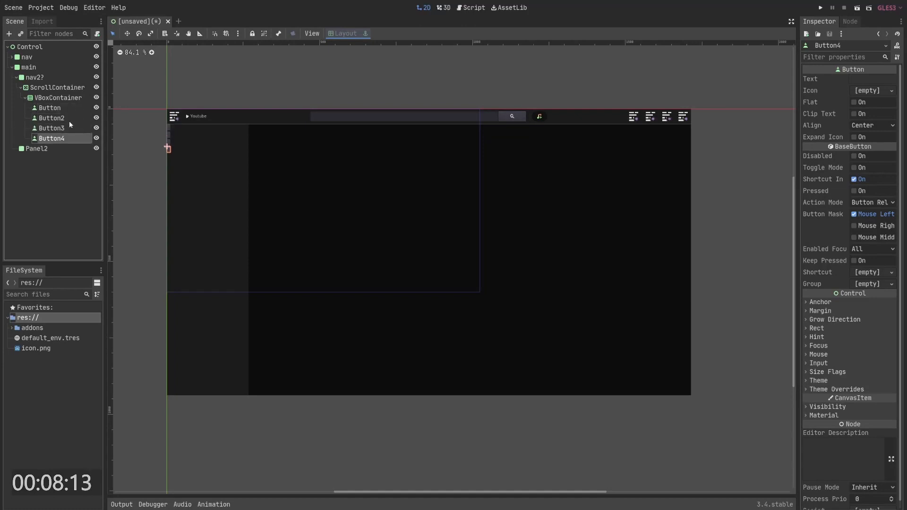
pyautogui.hotkey('ctrl', 'd')
# - Enable the Expand horizontal size flag on the VBoxContainer
pyautogui.keyDown('shift'); pyautogui.click(61, 108); pyautogui.keyUp('shift')
pyautogui.click(67, 98)
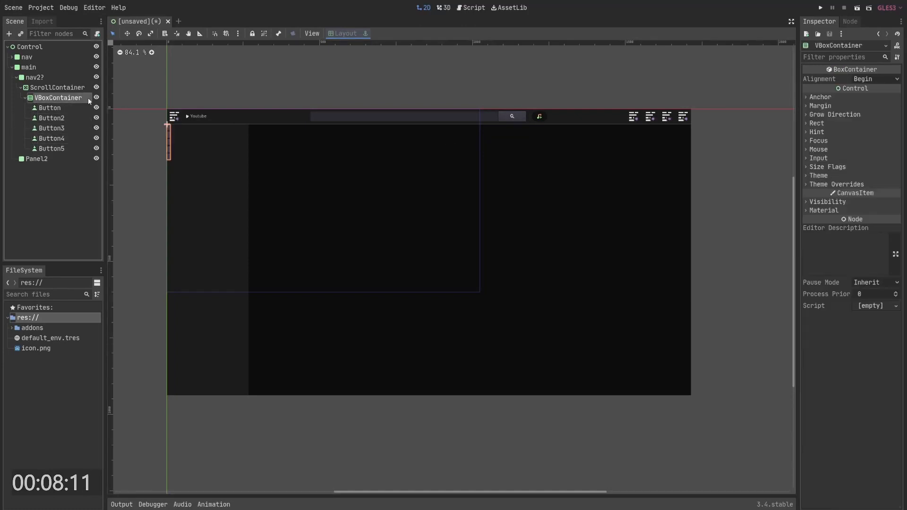
pyautogui.click(828, 167)
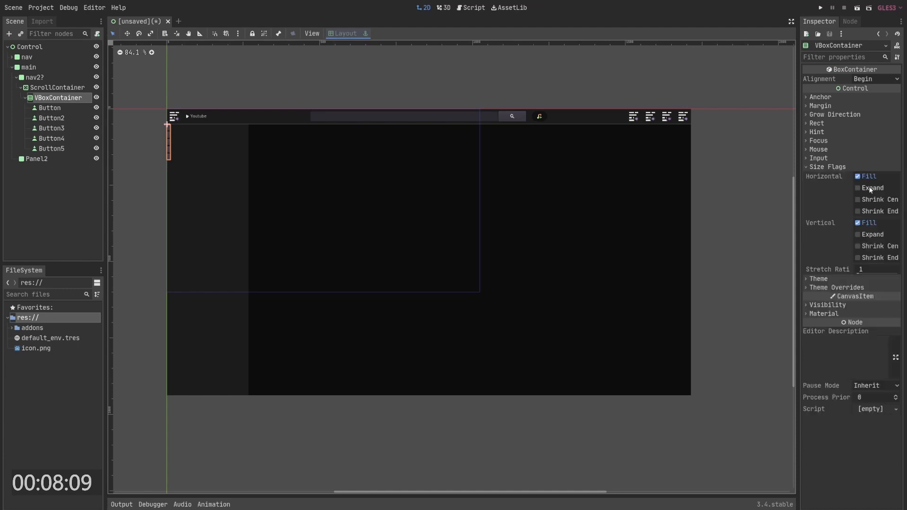
pyautogui.click(869, 187)
# - Set the first Button's text to lawihdn
pyautogui.click(49, 108)
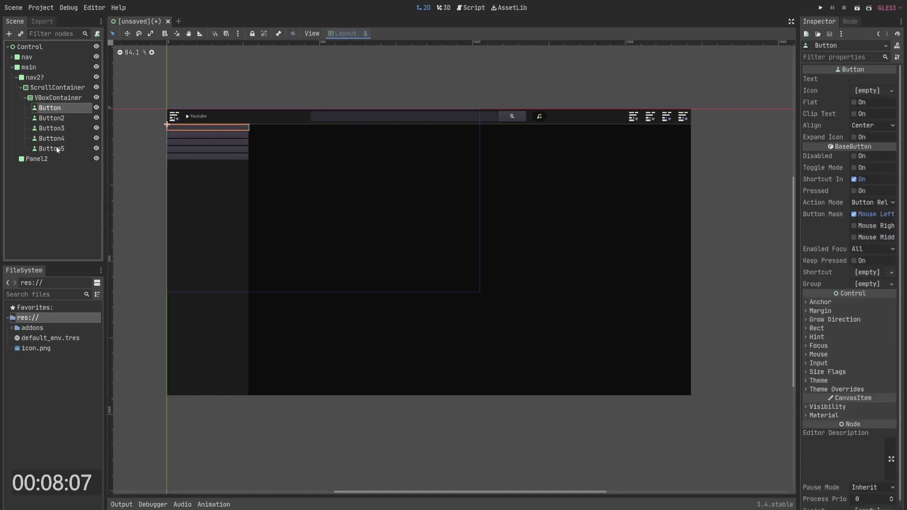
pyautogui.keyDown('shift'); pyautogui.click(51, 148); pyautogui.keyUp('shift')
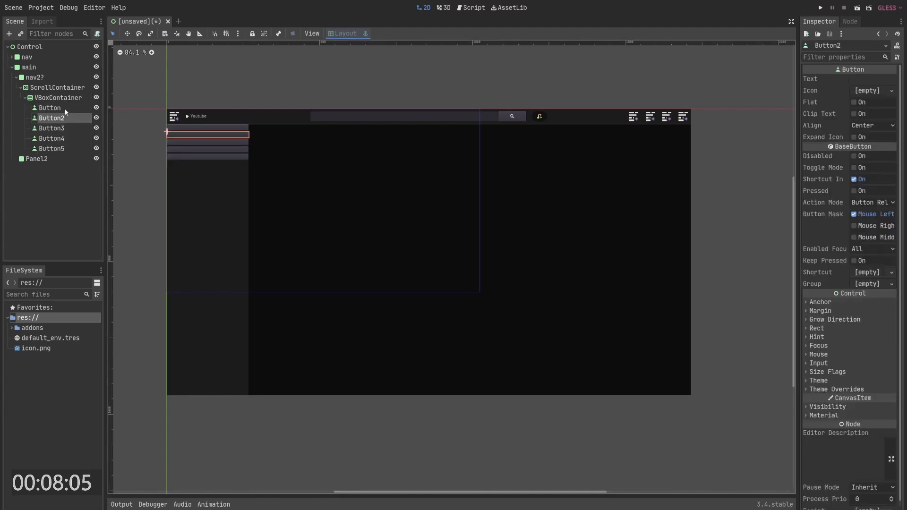
pyautogui.click(49, 107)
pyautogui.click(868, 79)
pyautogui.write('lawihdn')
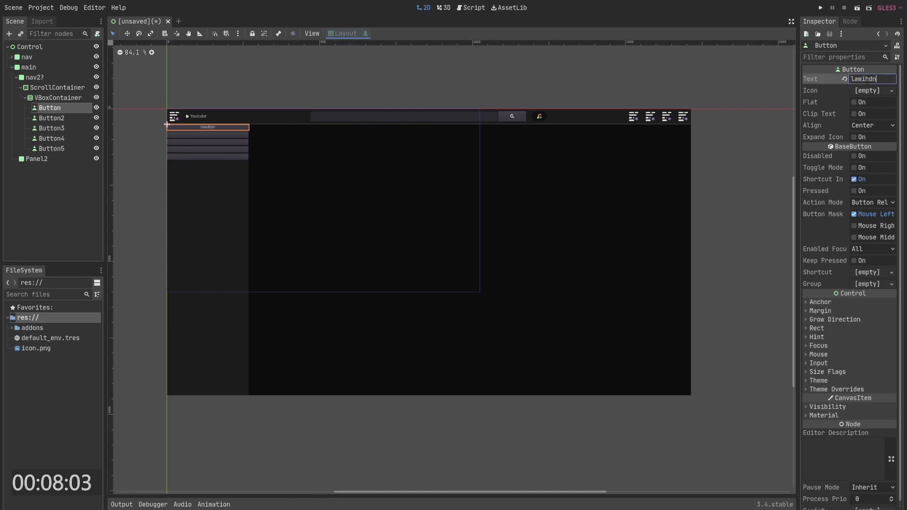
# - Try deleting Button2 through Button5, then undo the deletion
pyautogui.click(58, 119)
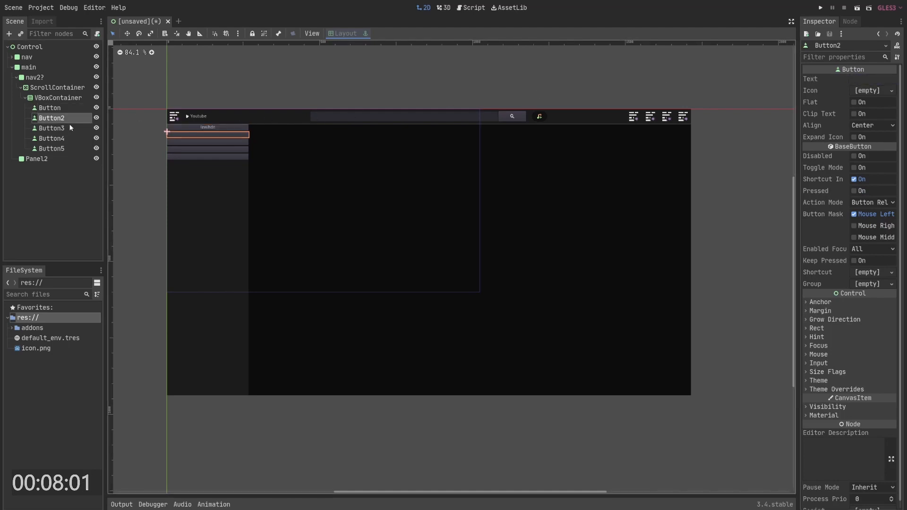
pyautogui.keyDown('shift'); pyautogui.click(61, 149); pyautogui.keyUp('shift')
pyautogui.press('Return')
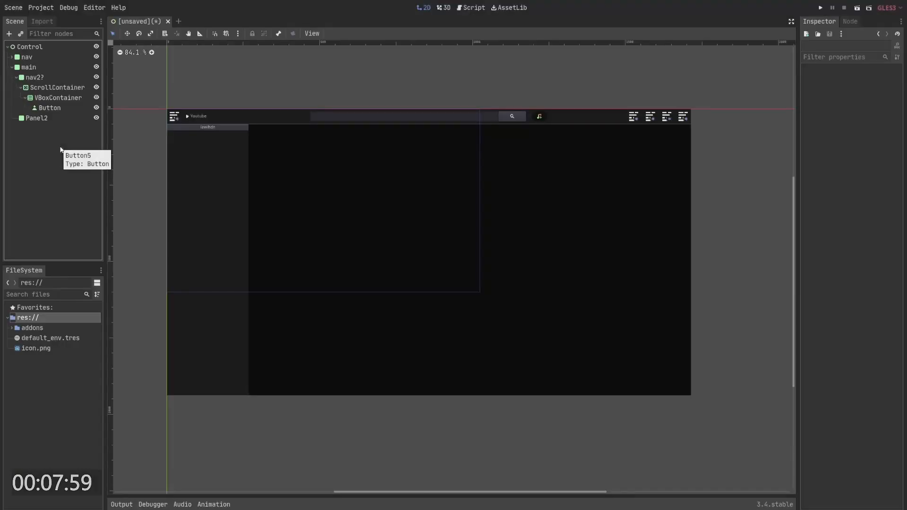
pyautogui.hotkey('ctrl', 'z')
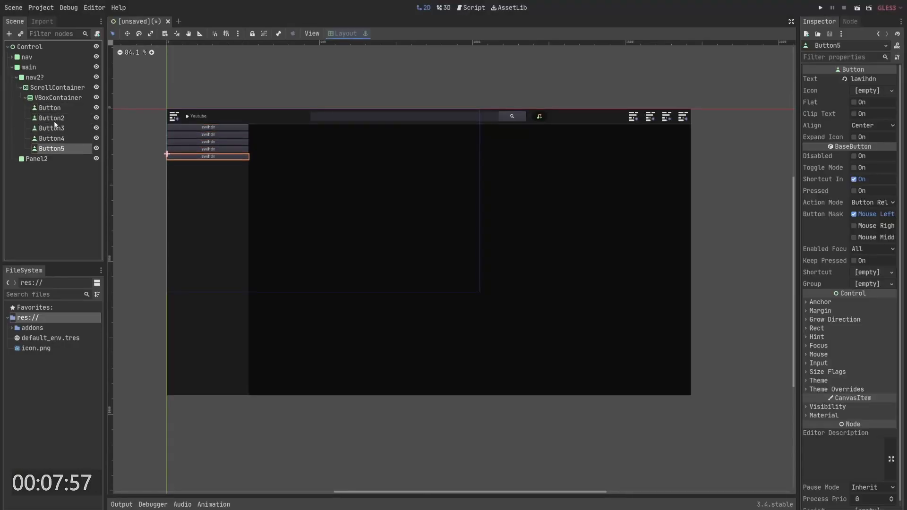
# - Select all five sidebar buttons and assign them the HelpSearch editor icon
pyautogui.keyDown('shift'); pyautogui.click(61, 110); pyautogui.keyUp('shift')
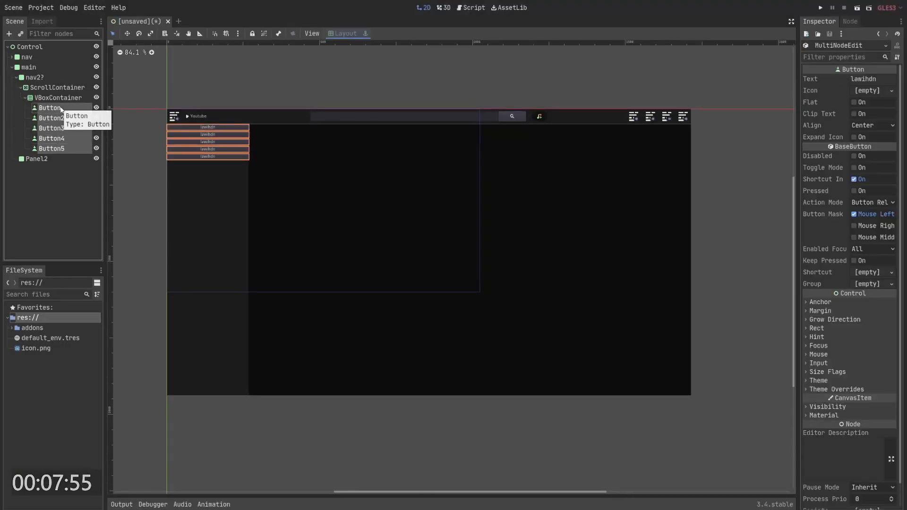
pyautogui.hotkey('ctrl', 'i')
pyautogui.click(471, 256)
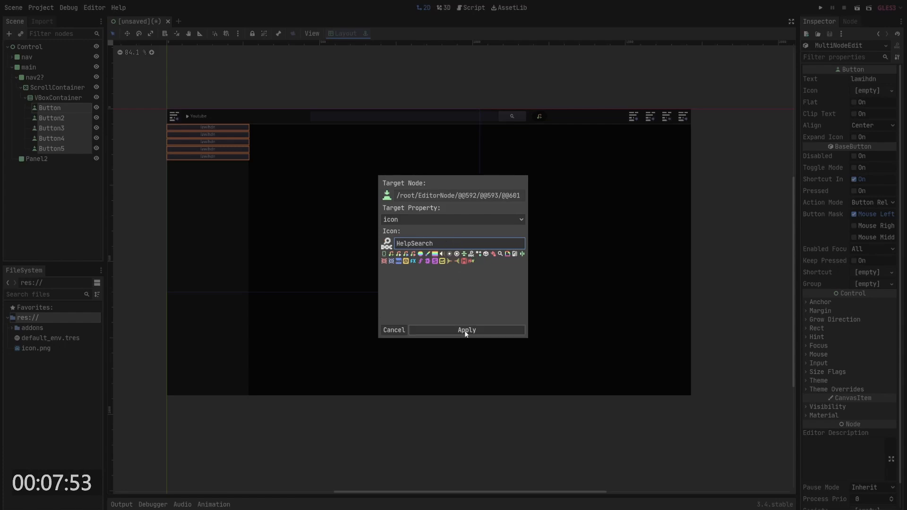
pyautogui.click(463, 329)
# - Delete every sidebar button except the one showing the icon
pyautogui.click(61, 109)
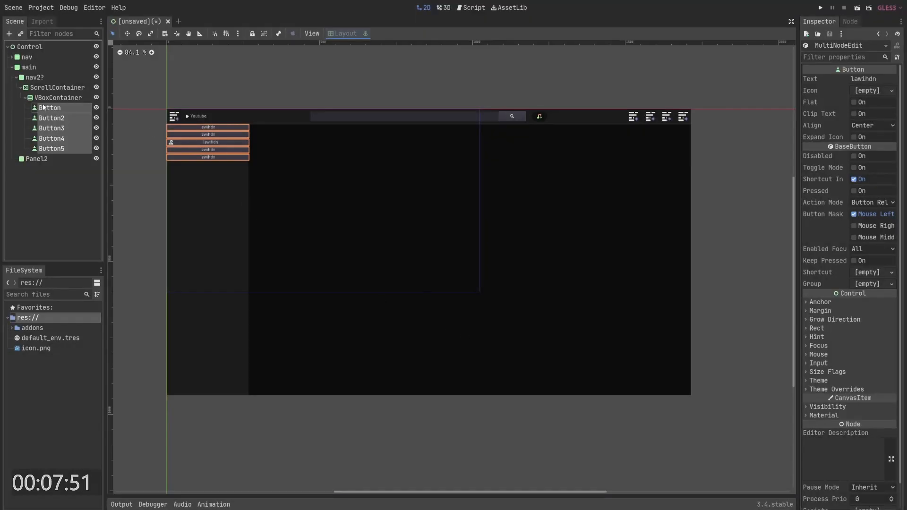
pyautogui.click(64, 131)
pyautogui.click(65, 110)
pyautogui.press('Delete')
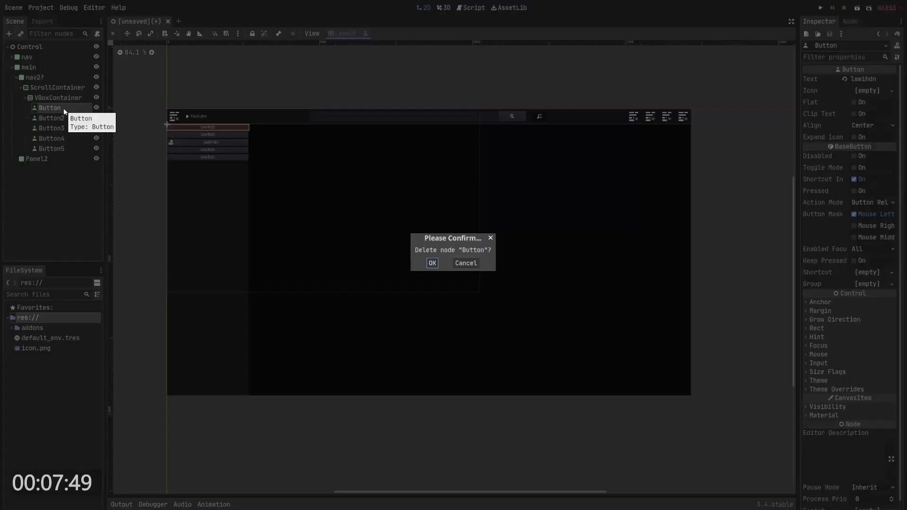
pyautogui.press('Return')
pyautogui.click(64, 109)
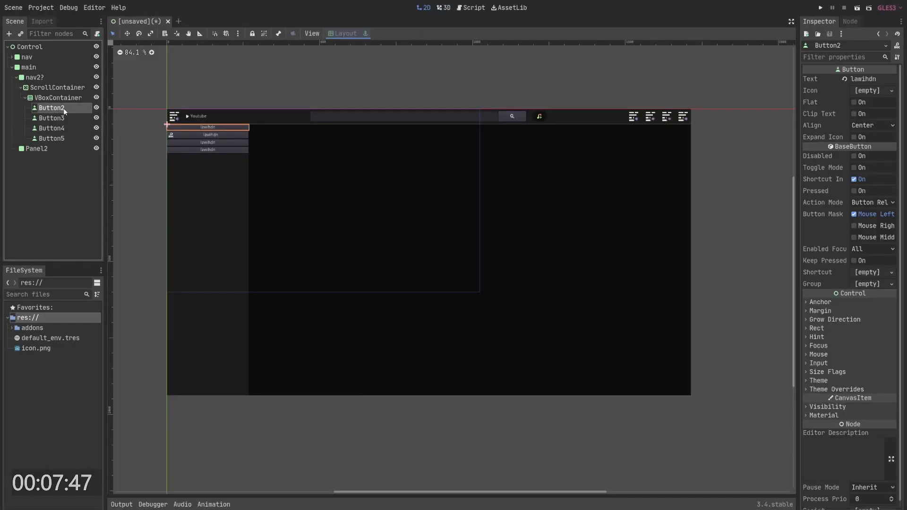
pyautogui.press('Delete')
pyautogui.press('Return')
pyautogui.click(62, 116)
pyautogui.press('Delete')
pyautogui.press('Return')
pyautogui.click(61, 116)
pyautogui.press('Delete')
pyautogui.press('Return')
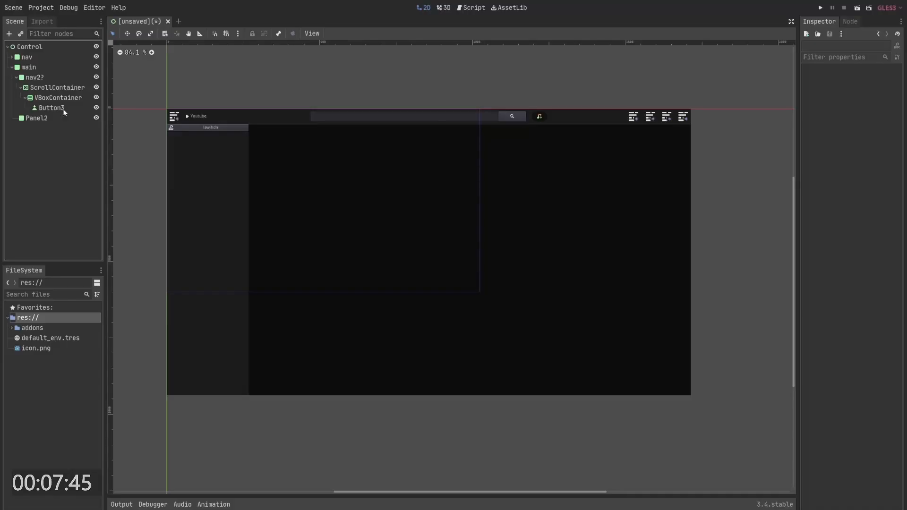
# - Duplicate the remaining icon button to refill the sidebar with five buttons
pyautogui.click(63, 109)
pyautogui.hotkey('ctrl', 'd')
pyautogui.hotkey('ctrl', 'd')
pyautogui.hotkey('ctrl', 'd')
pyautogui.hotkey('ctrl', 'd')
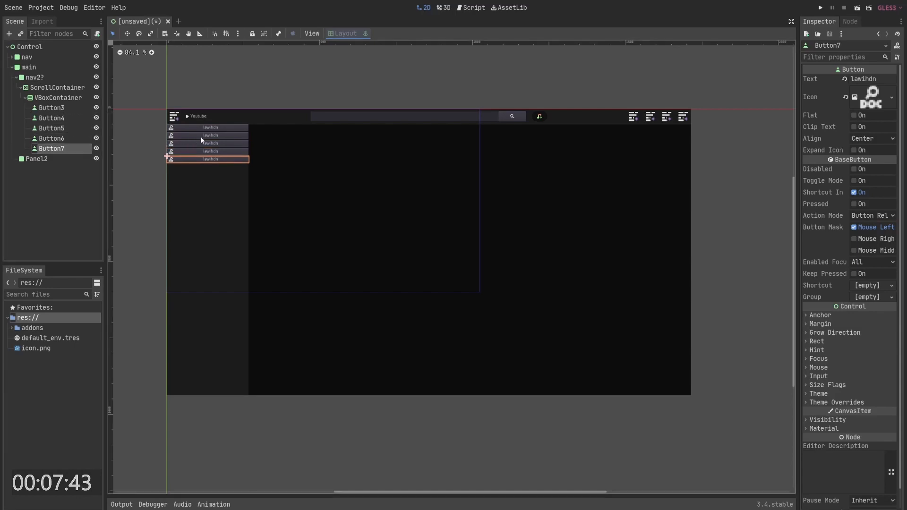
pyautogui.click(188, 116)
pyautogui.hotkey('alt', 'Tab')
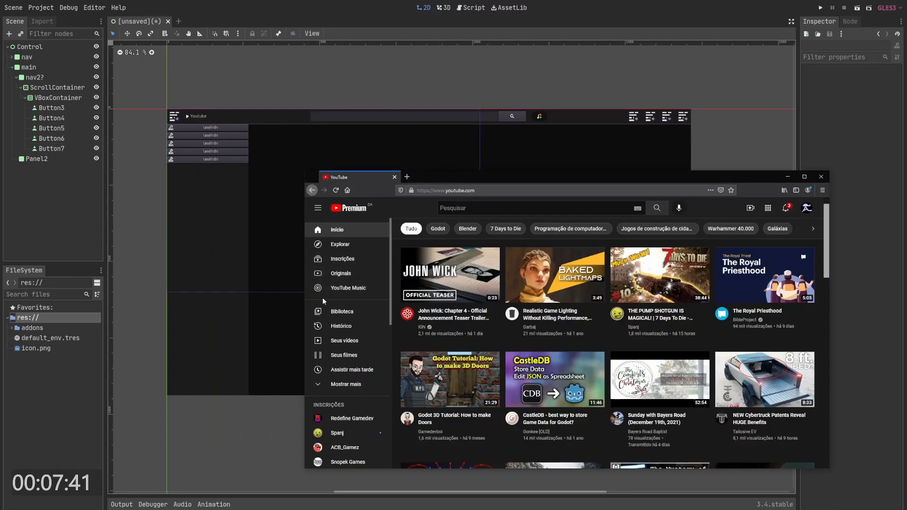
pyautogui.hotkey('alt', 'Tab')
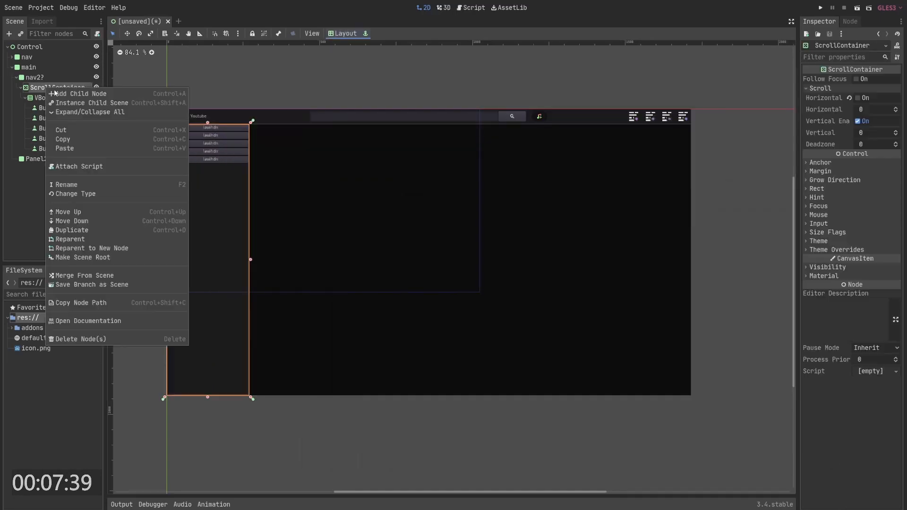
# - Add a Control node as a child of the ScrollContainer
pyautogui.rightClick(56, 88)
pyautogui.click(67, 93)
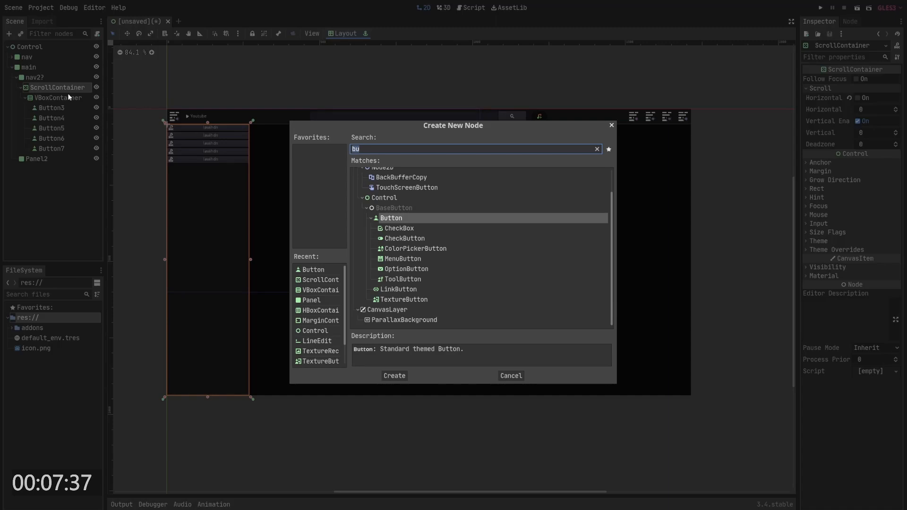
pyautogui.write('p')
pyautogui.press('BackSpace')
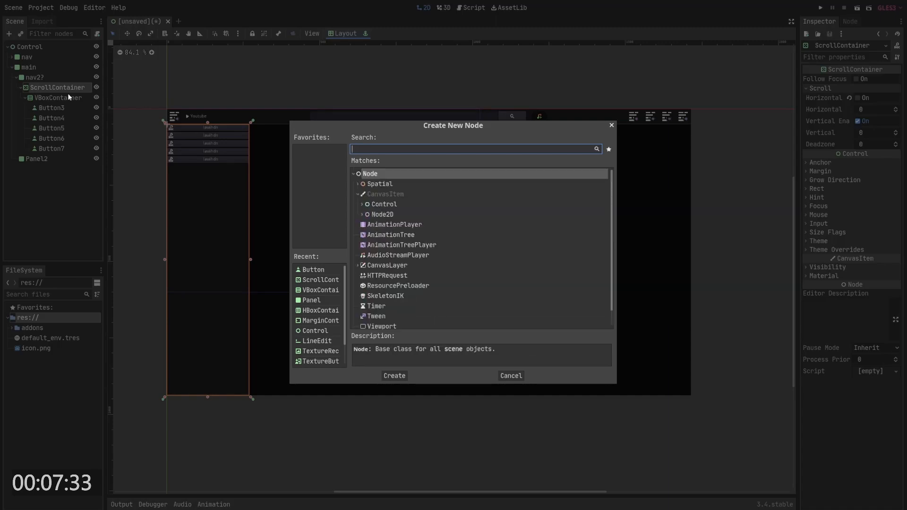
pyautogui.write('spl')
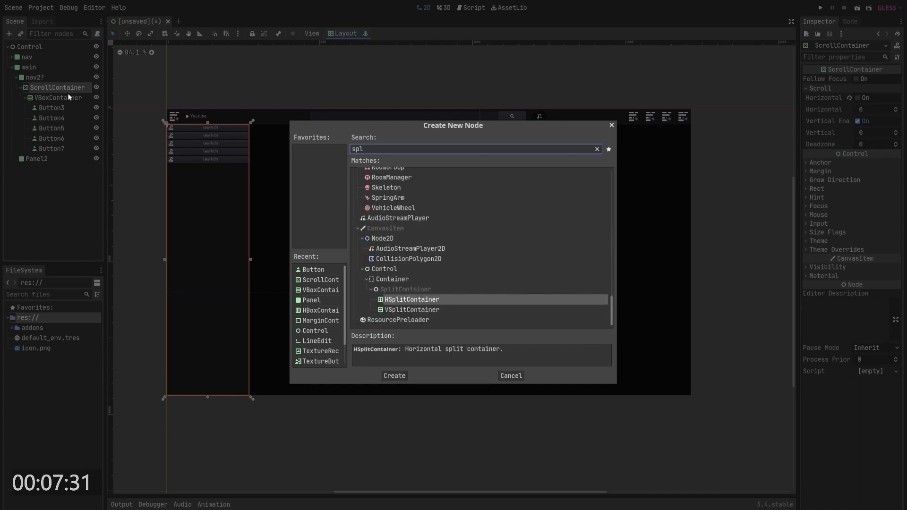
pyautogui.click(444, 310)
pyautogui.scroll(8, 430, 256)
pyautogui.moveTo(355, 142); pyautogui.dragTo(342, 141)
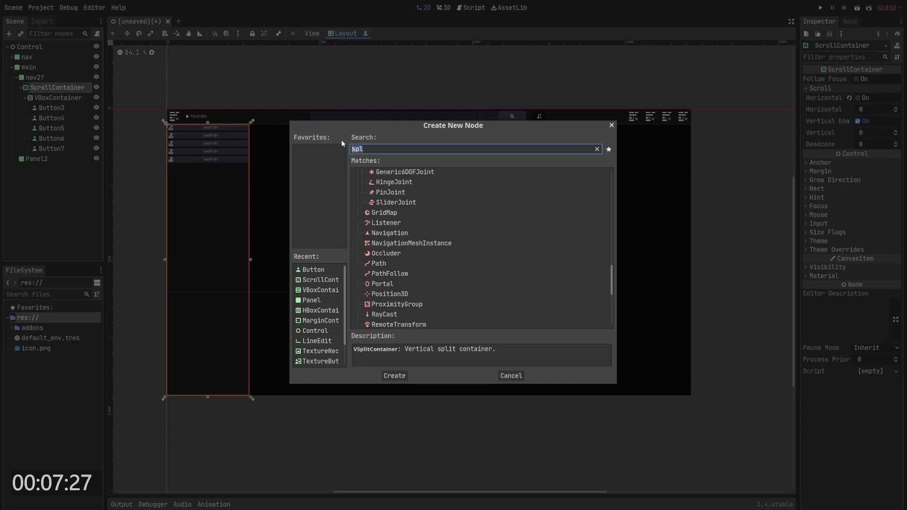
pyautogui.write('con')
pyautogui.press('Return')
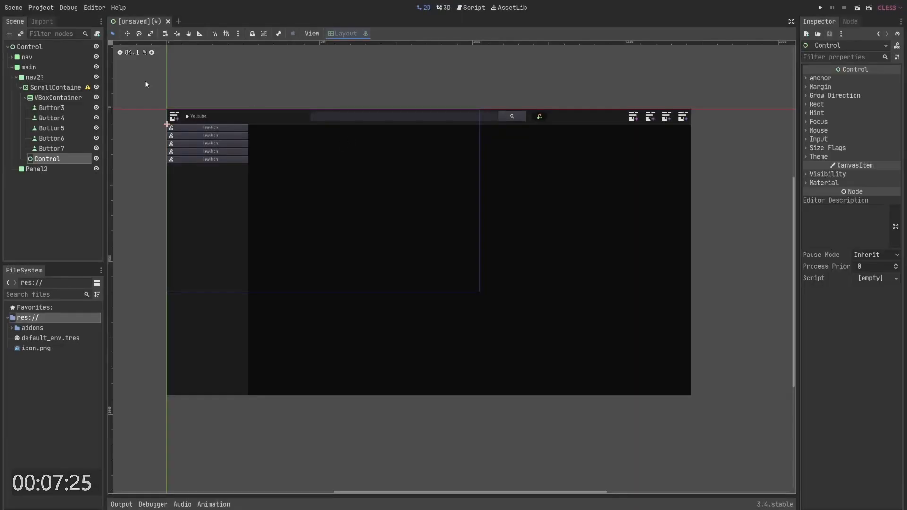
# - Set the new Control's Modulate colour to red ef0303
pyautogui.click(50, 87)
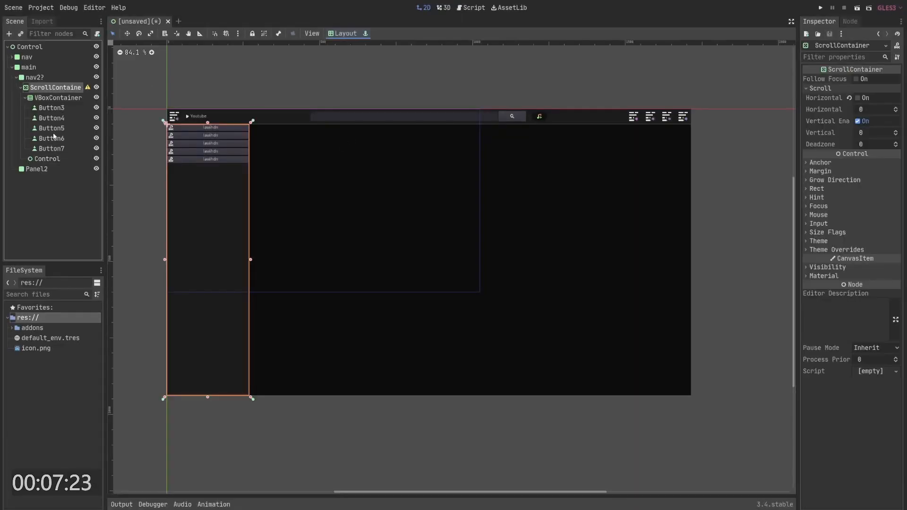
pyautogui.click(47, 159)
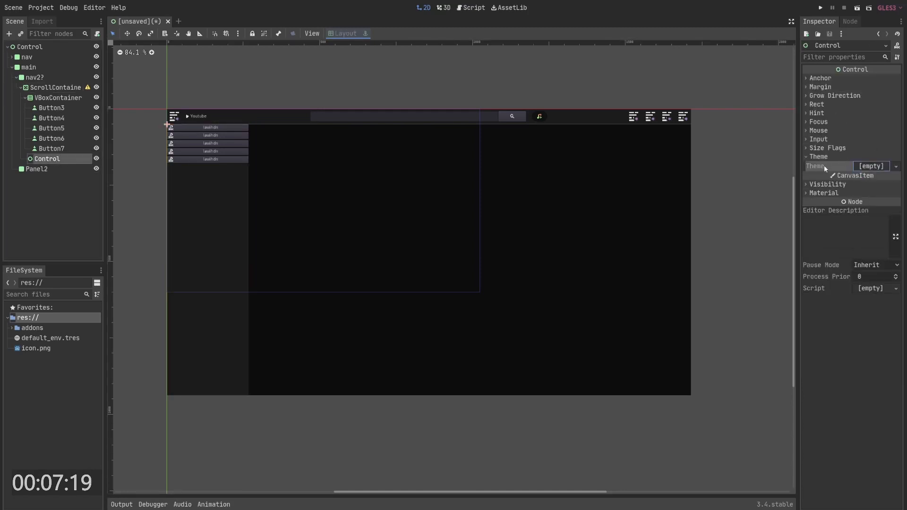
pyautogui.click(826, 183)
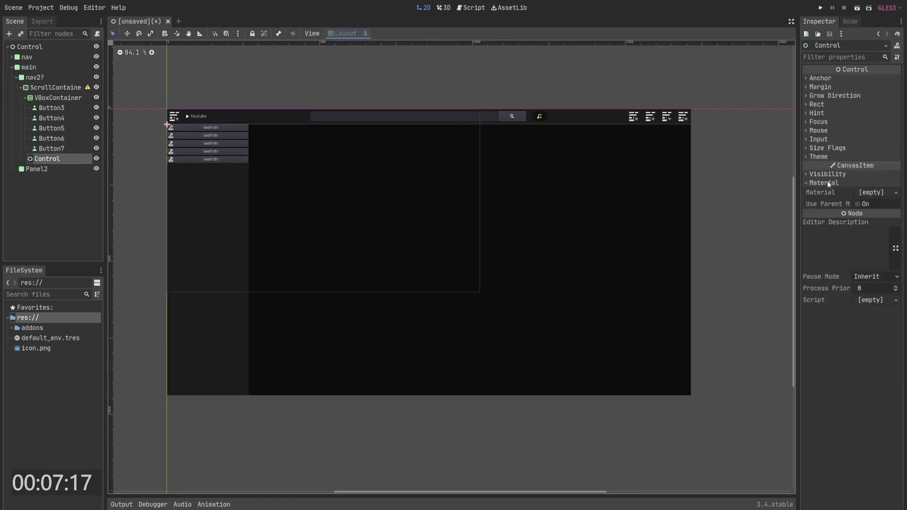
pyautogui.click(868, 192)
pyautogui.click(836, 183)
pyautogui.click(832, 175)
pyautogui.click(877, 195)
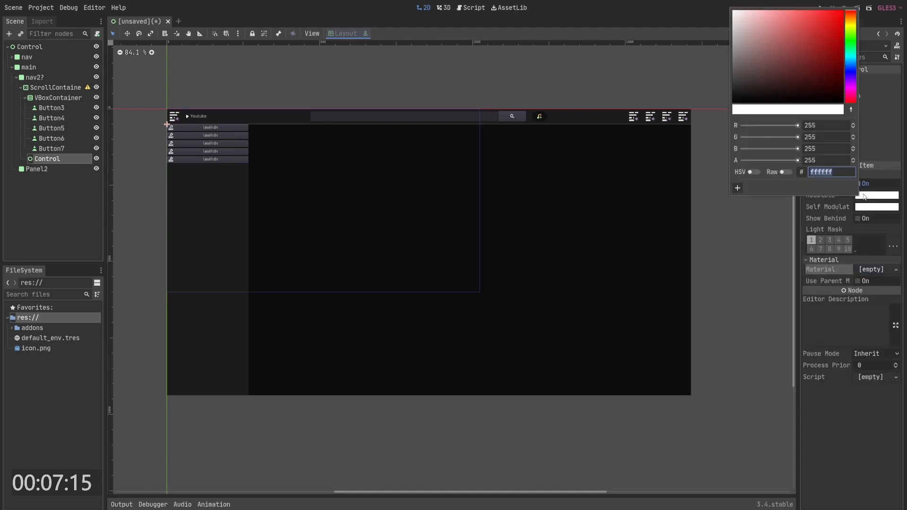
pyautogui.moveTo(780, 93); pyautogui.dragTo(843, 16)
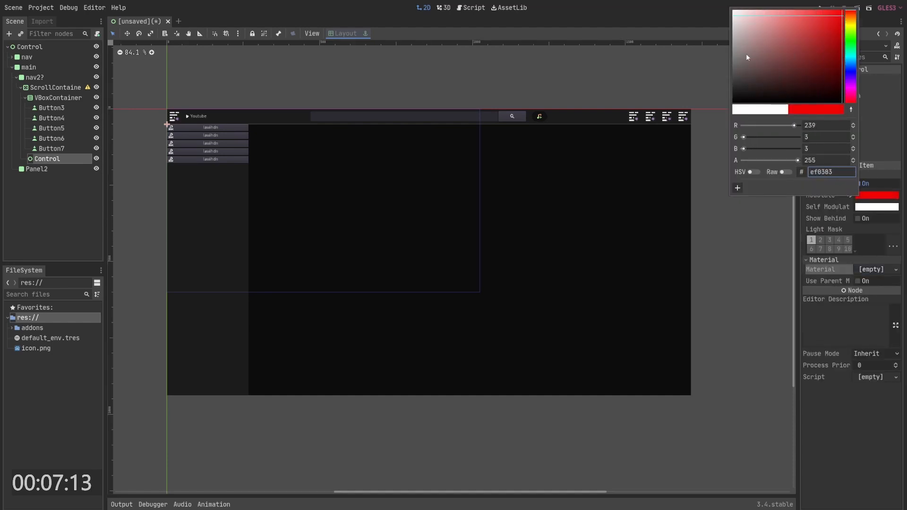
pyautogui.click(885, 118)
pyautogui.scroll(5, 824, 101)
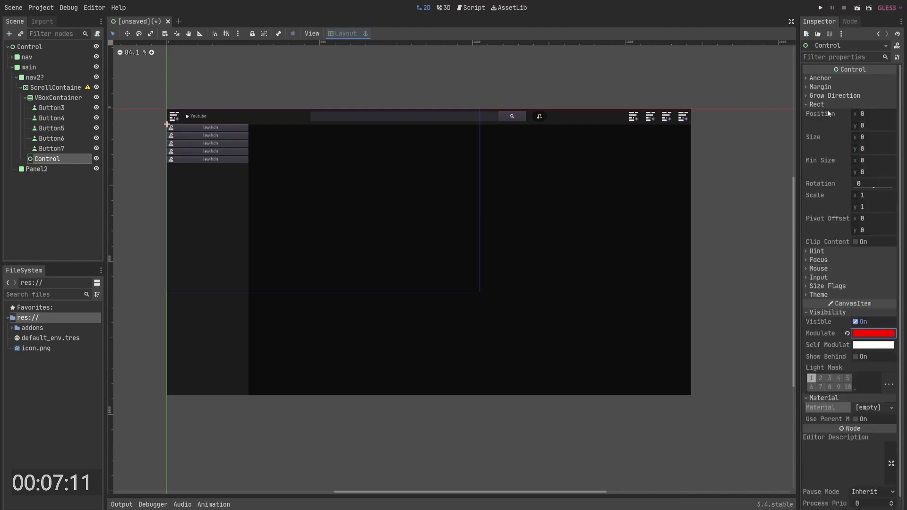
# - Set the Control's width to 269 and enable its horizontal Expand size flag
pyautogui.click(867, 149)
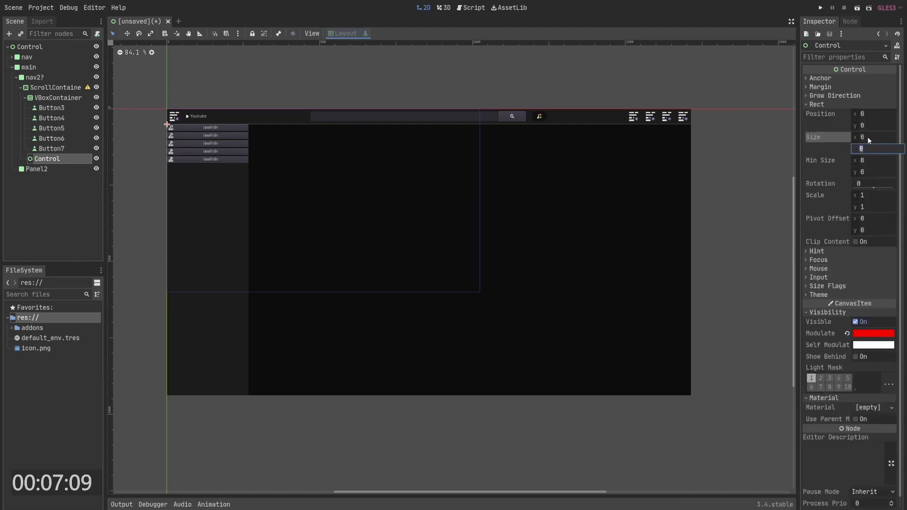
pyautogui.write('0.193')
pyautogui.press('Return')
pyautogui.click(829, 286)
pyautogui.click(863, 307)
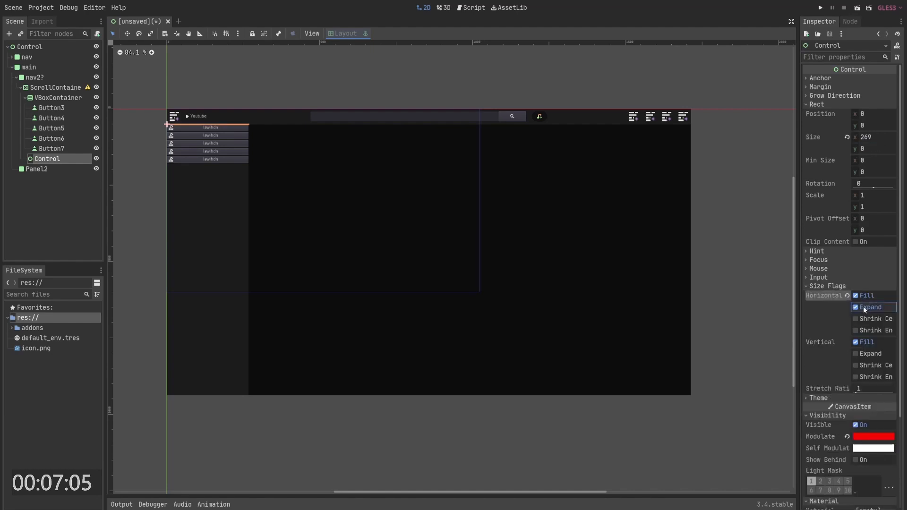
# - Inspect the sidebar nodes and open the ScrollContainer's configuration warning
pyautogui.click(36, 200)
pyautogui.click(51, 149)
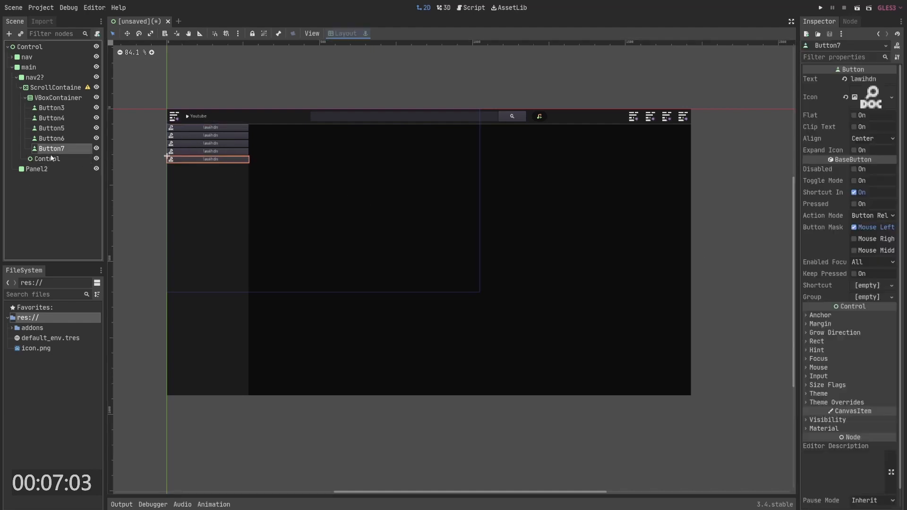
pyautogui.click(57, 98)
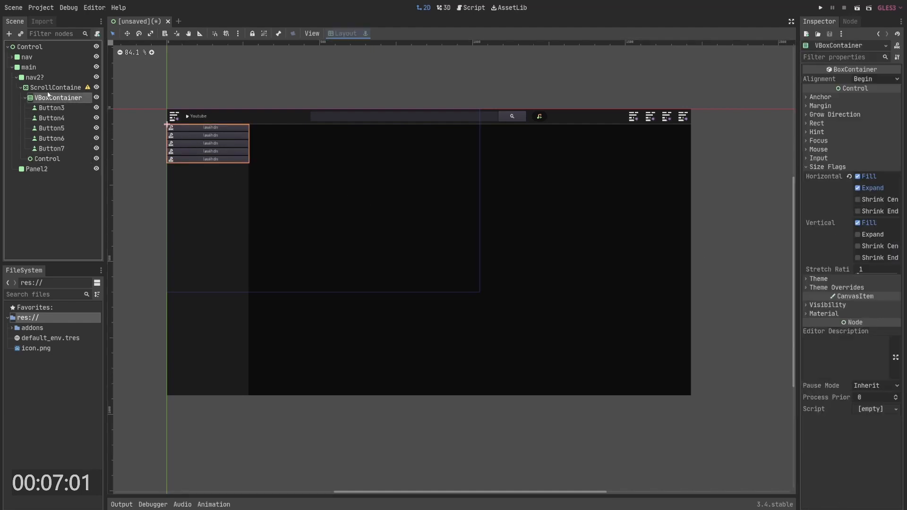
pyautogui.click(48, 159)
pyautogui.click(81, 87)
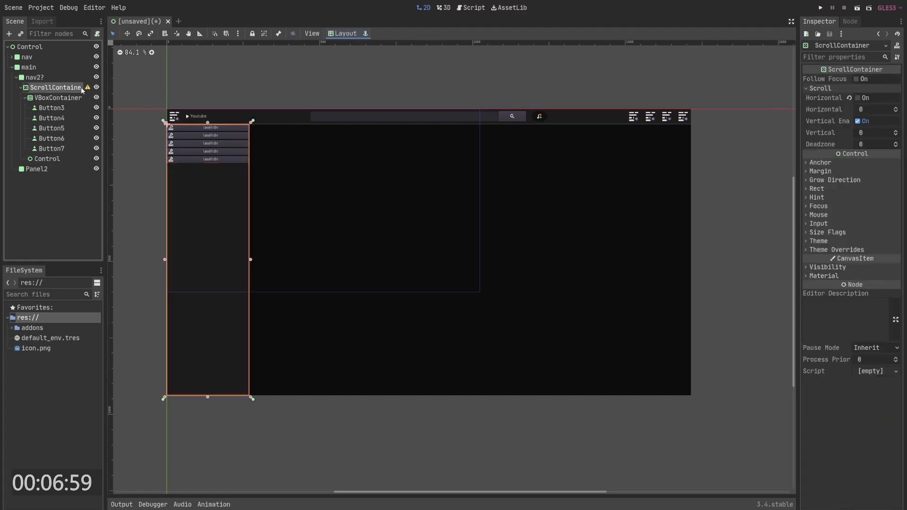
pyautogui.click(87, 87)
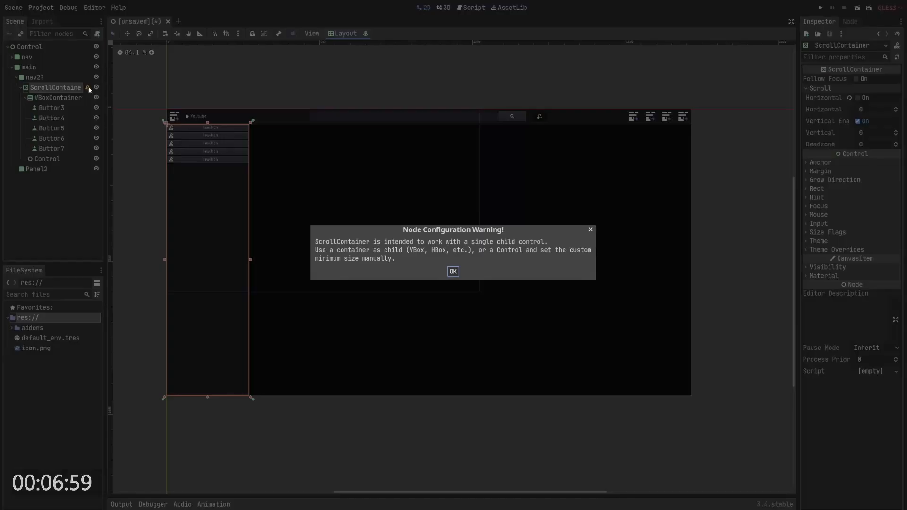
pyautogui.click(452, 272)
# - Add a VBoxContainer under the ScrollContainer and move the existing VBoxContainer and Control into it
pyautogui.rightClick(40, 88)
pyautogui.click(65, 91)
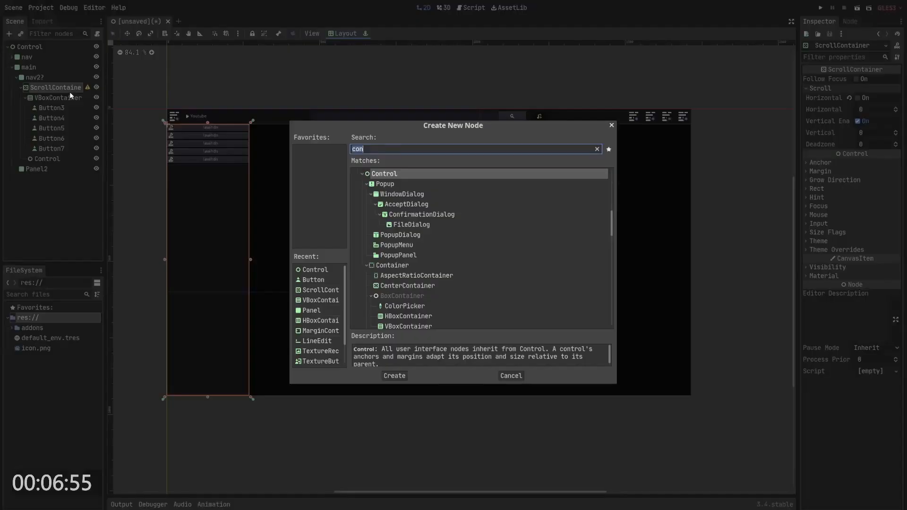
pyautogui.write('v')
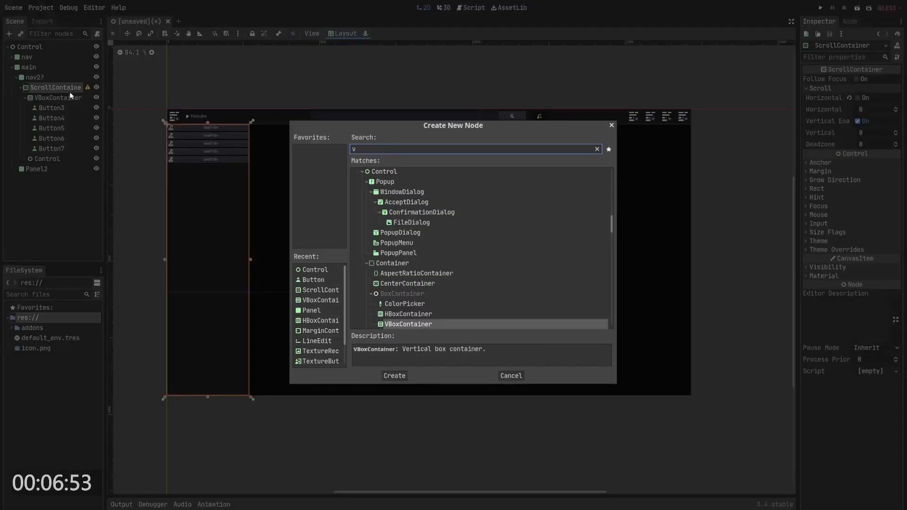
pyautogui.press('Return')
pyautogui.moveTo(58, 169); pyautogui.dragTo(59, 99)
# - Enable the horizontal and vertical Expand size flags on VBoxContainer2
pyautogui.click(52, 169)
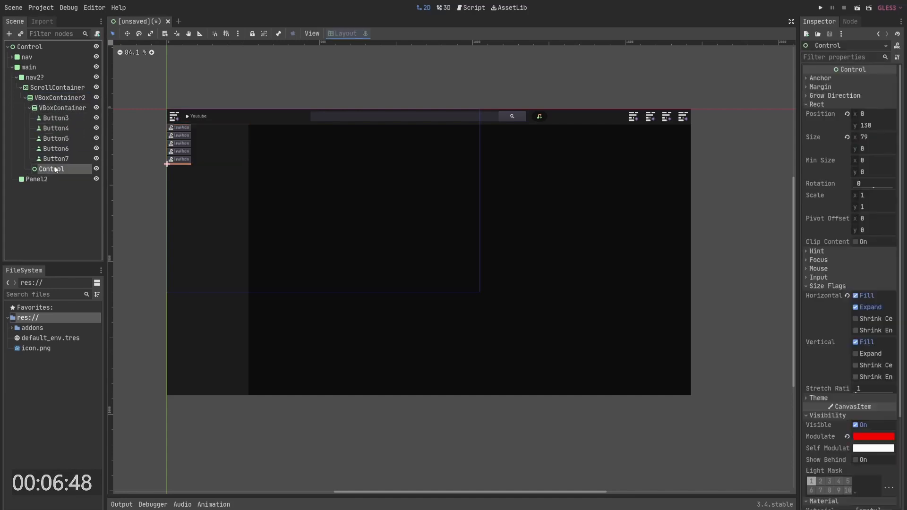
pyautogui.click(60, 98)
pyautogui.click(827, 166)
pyautogui.click(872, 236)
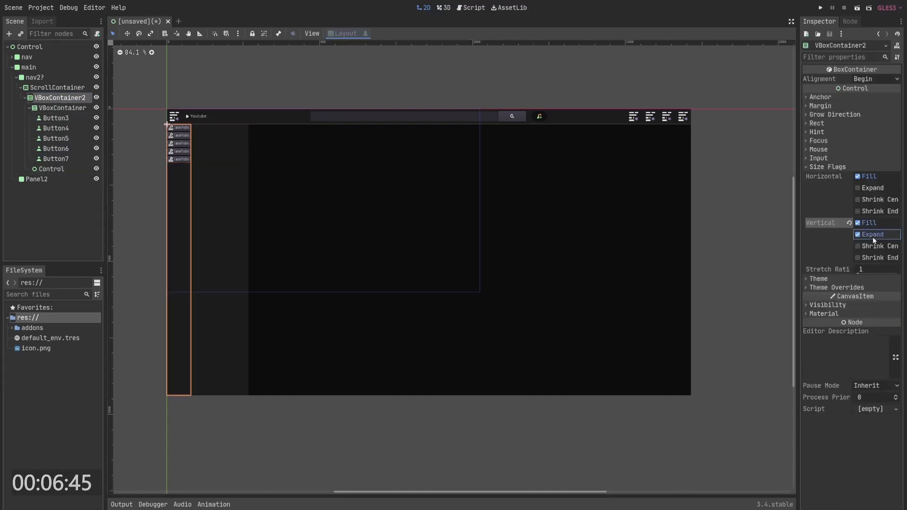
pyautogui.click(872, 235)
pyautogui.click(872, 188)
pyautogui.click(873, 234)
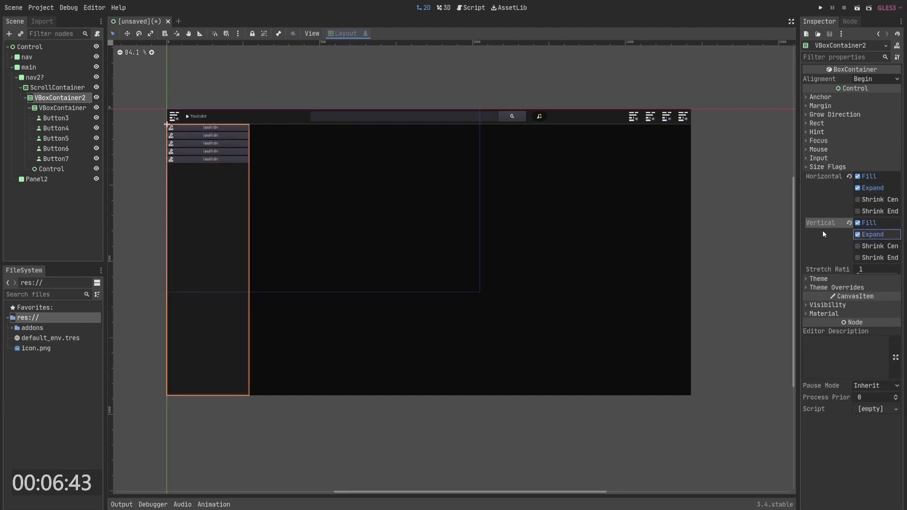
# - Zoom in on the sidebar to inspect the Control strip below the buttons
pyautogui.click(51, 109)
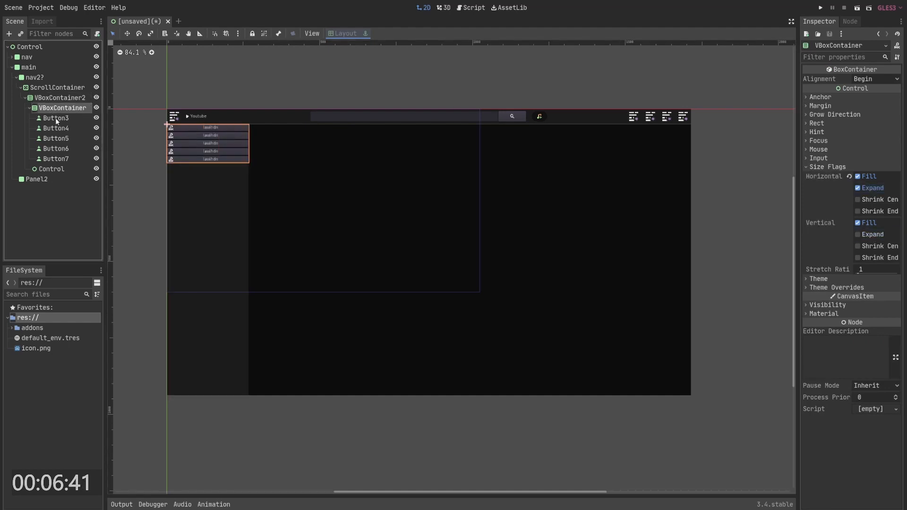
pyautogui.click(53, 169)
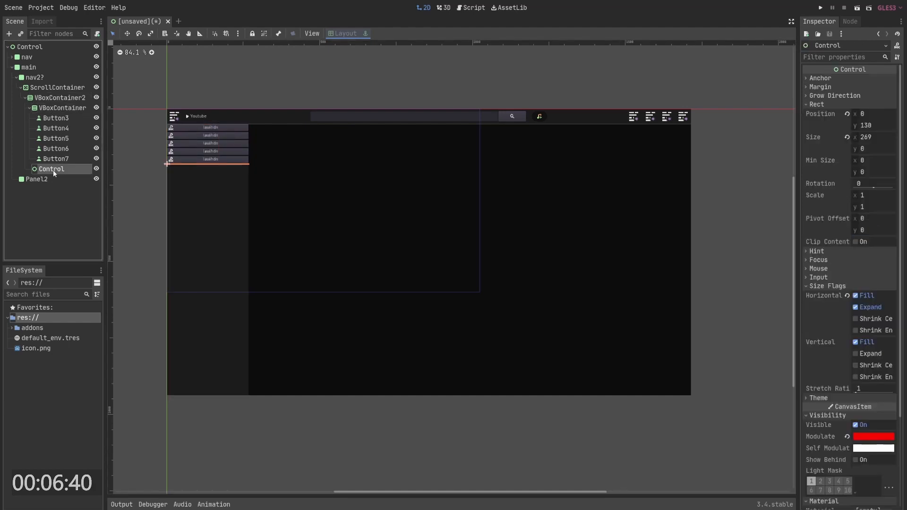
pyautogui.click(222, 176)
pyautogui.scroll(5, 205, 162)
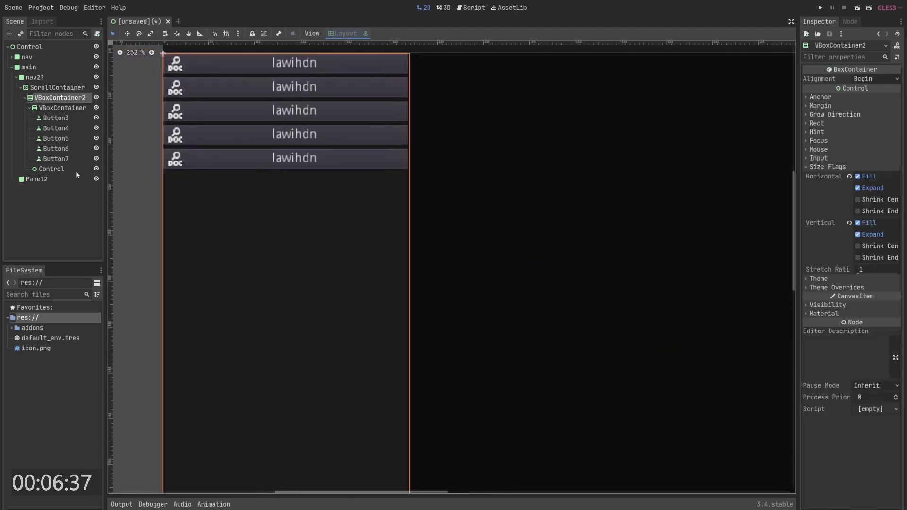
pyautogui.click(244, 173)
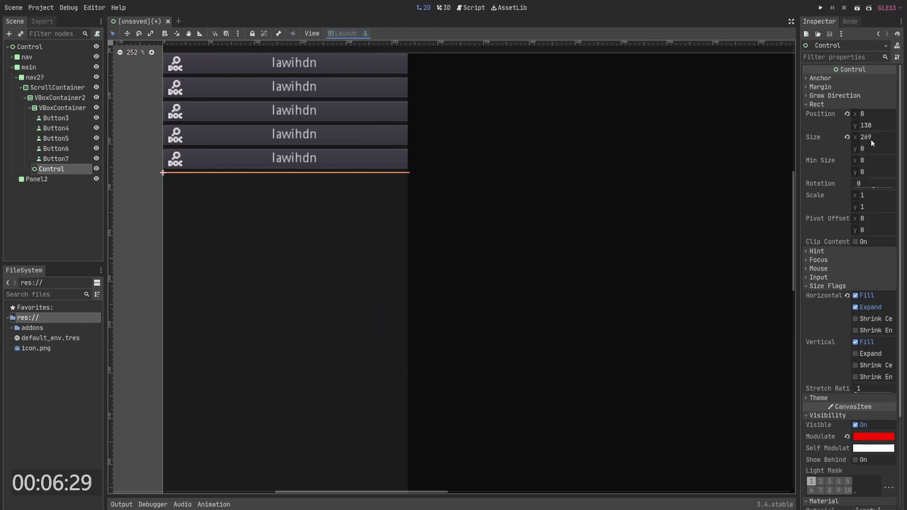
# - Shrink the Control strip below the buttons to a height of about 3 px
pyautogui.moveTo(871, 148); pyautogui.dragTo(872, 151)
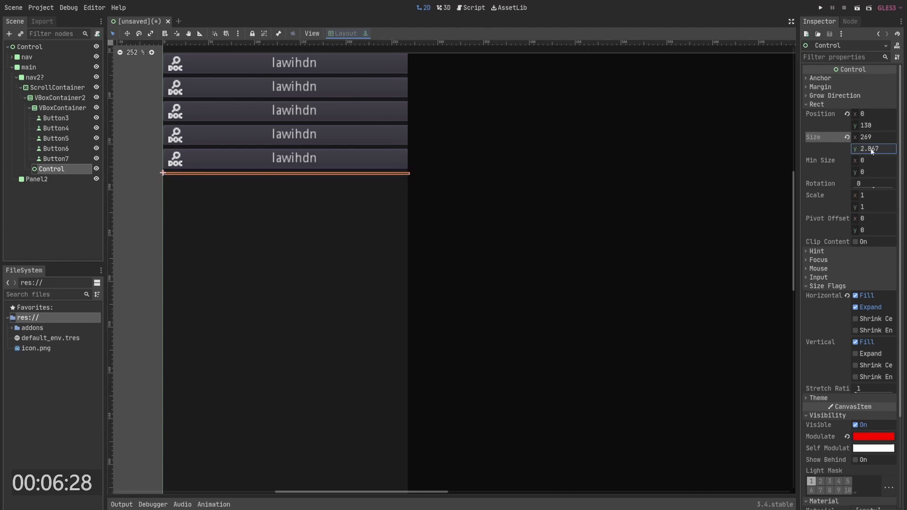
pyautogui.click(543, 215)
pyautogui.click(223, 174)
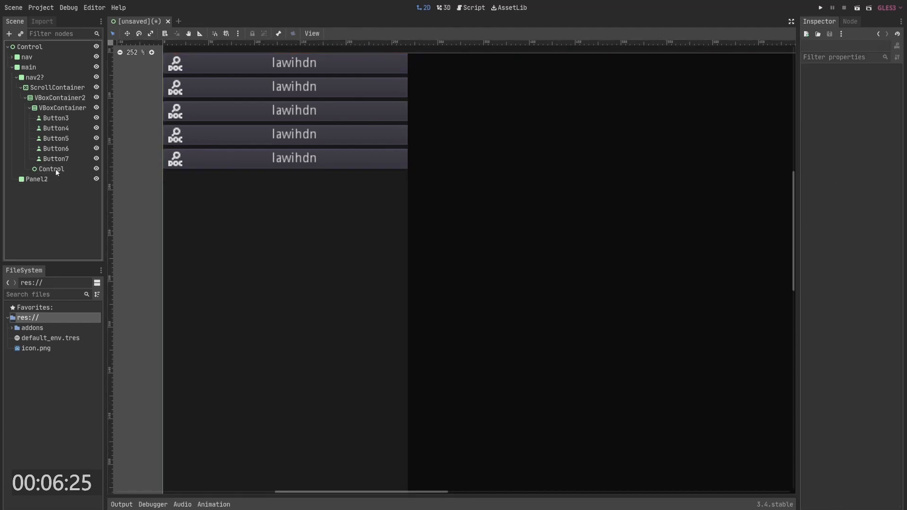
# - Change the Control node's type to Panel
pyautogui.rightClick(55, 169)
pyautogui.click(97, 278)
pyautogui.write('Panel')
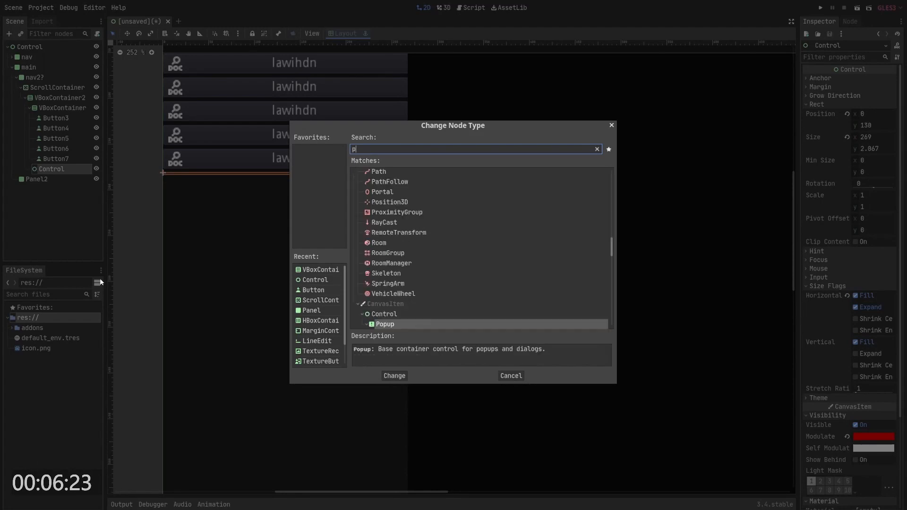
pyautogui.press('Return')
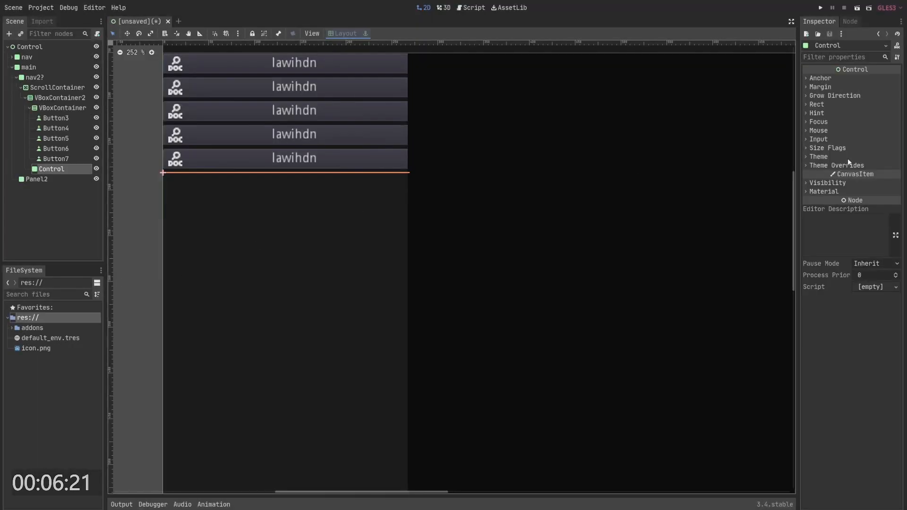
# - Give the Control panel a new StyleBoxFlat as its Panel style theme override
pyautogui.click(819, 139)
pyautogui.click(844, 159)
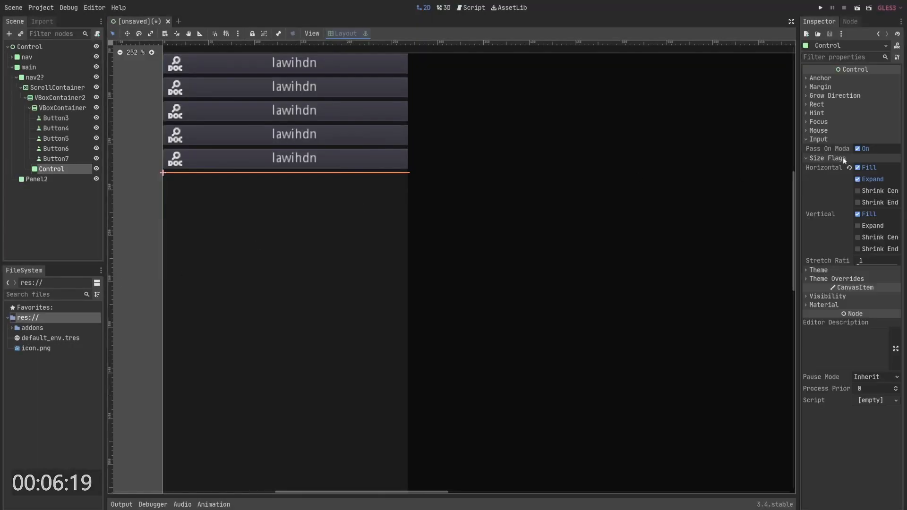
pyautogui.click(830, 278)
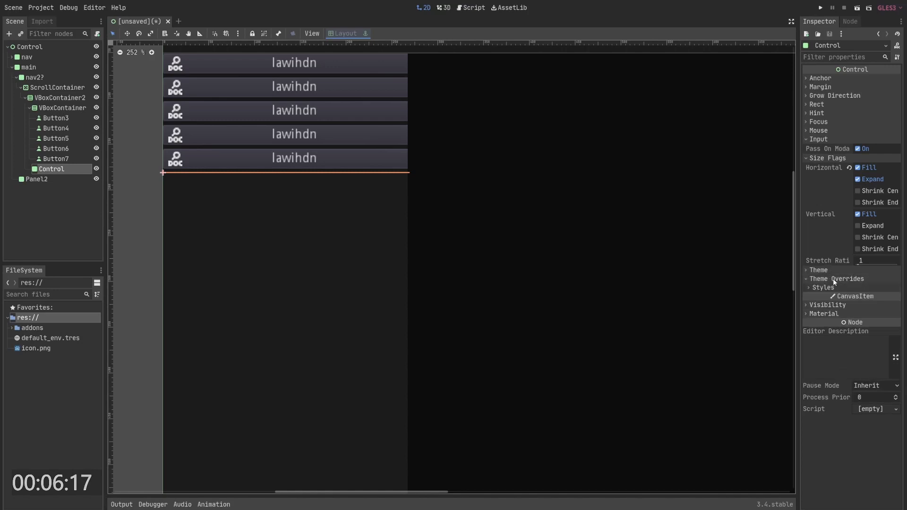
pyautogui.click(823, 286)
pyautogui.click(874, 297)
pyautogui.click(850, 312)
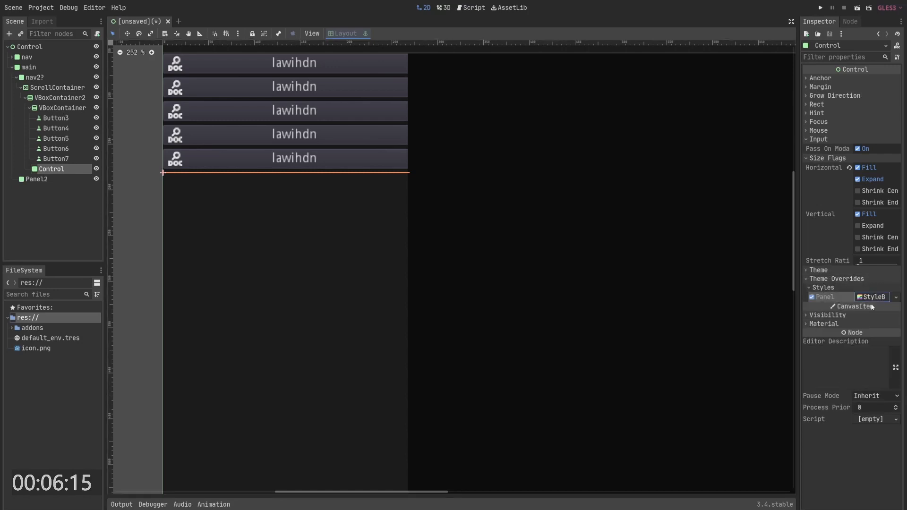
# - Set the Control panel style's background color to a dark grey
pyautogui.scroll(-3, 854, 292)
pyautogui.click(874, 285)
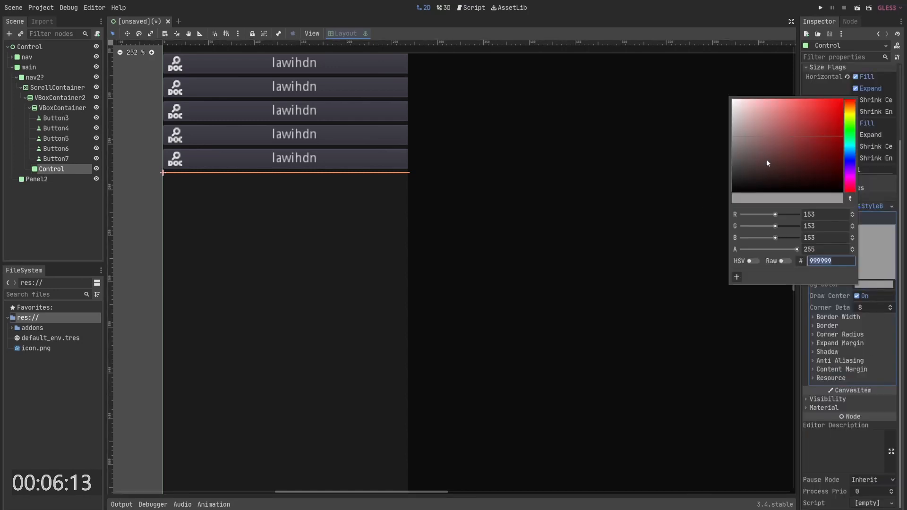
pyautogui.click(823, 142)
pyautogui.moveTo(822, 141); pyautogui.dragTo(728, 177)
pyautogui.click(296, 231)
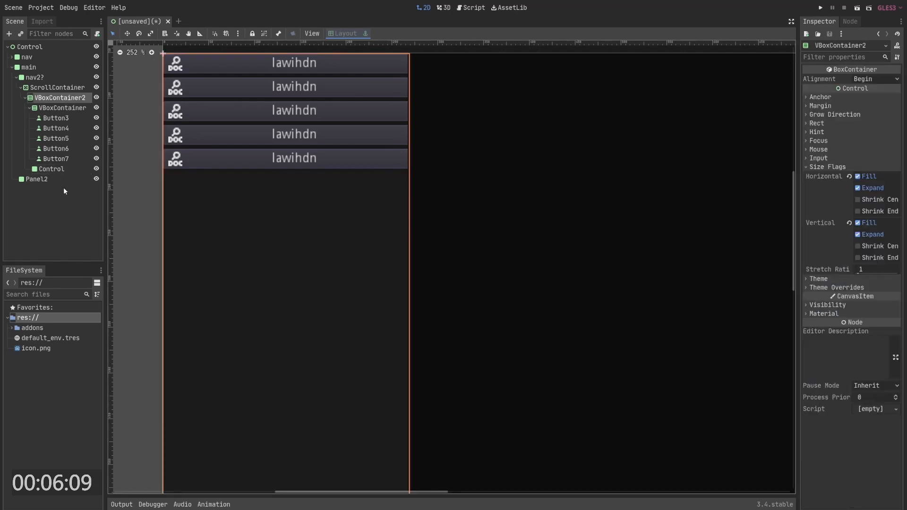
# - Drag the Control panel's minimum height to about 6 px
pyautogui.click(52, 170)
pyautogui.scroll(3, 834, 120)
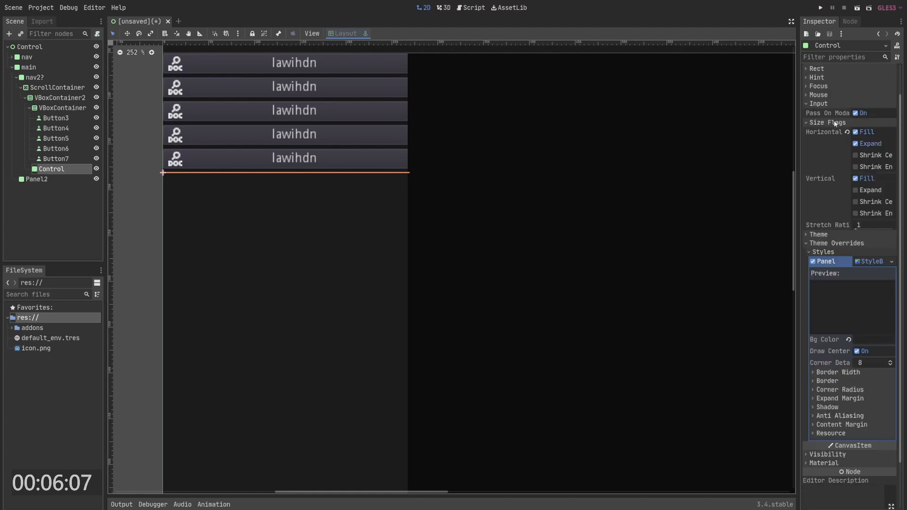
pyautogui.click(833, 118)
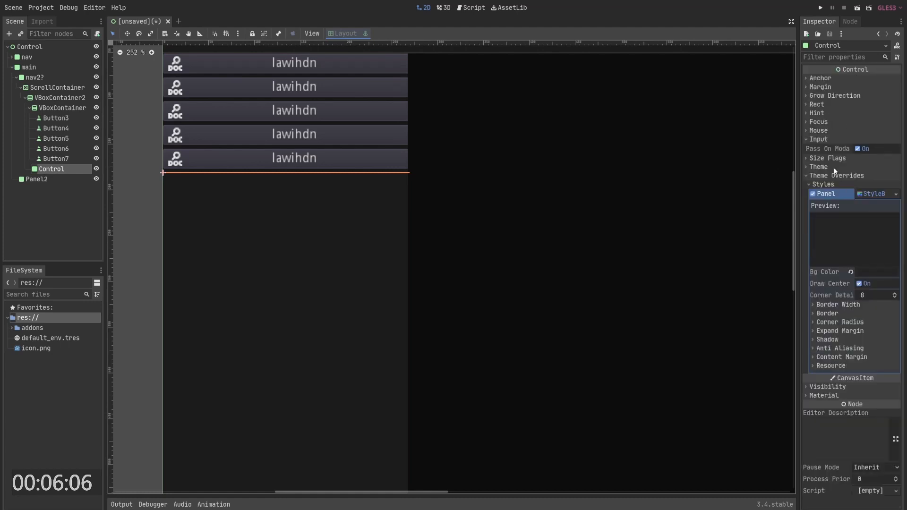
pyautogui.click(825, 103)
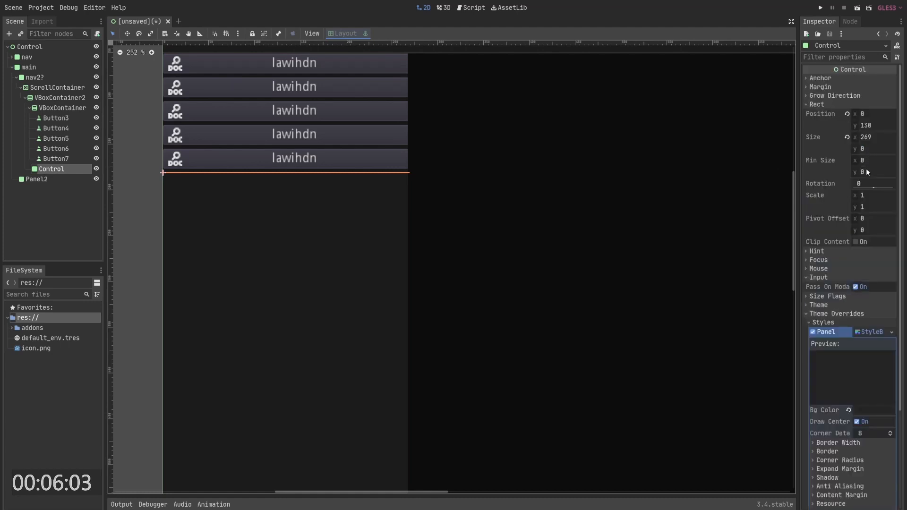
pyautogui.moveTo(866, 171); pyautogui.dragTo(878, 172)
# - Inspect VBoxContainer2's Rect and Grow Direction properties
pyautogui.click(259, 175)
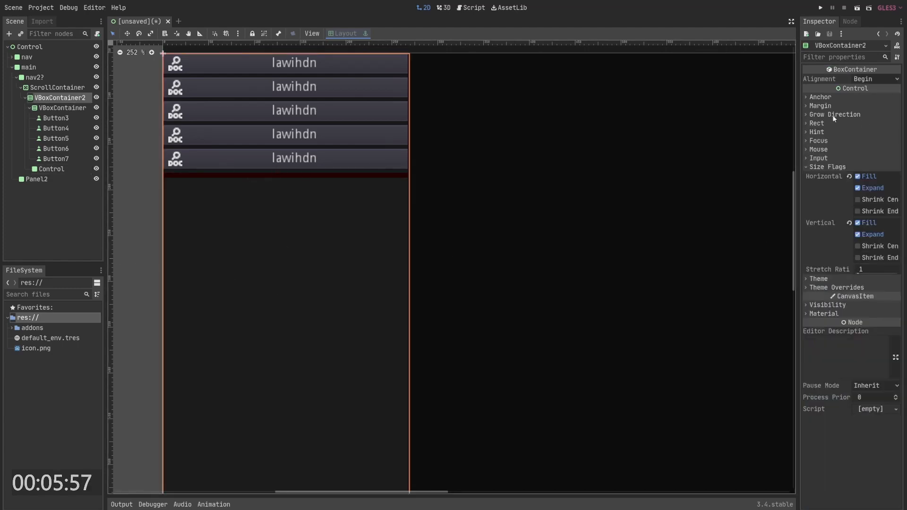
pyautogui.click(860, 123)
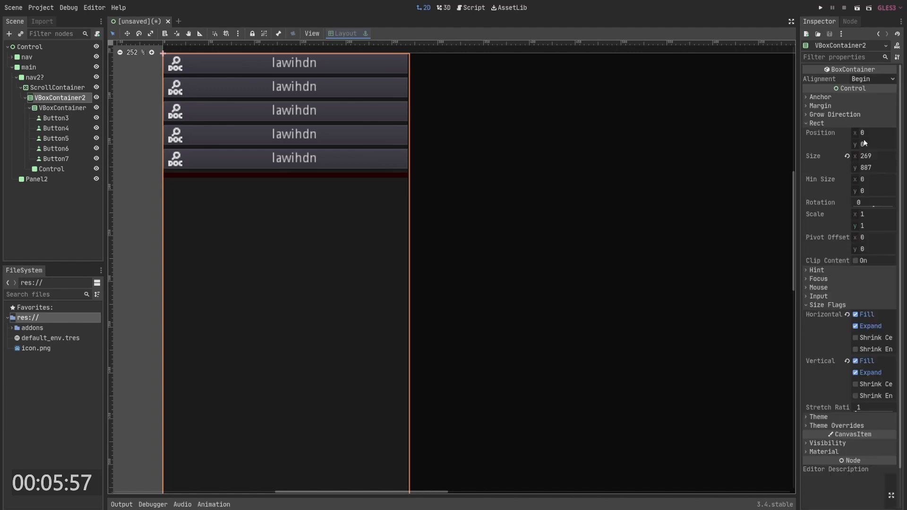
pyautogui.click(831, 115)
pyautogui.click(832, 115)
# - Set the Control panel's minimum height to 2
pyautogui.click(260, 176)
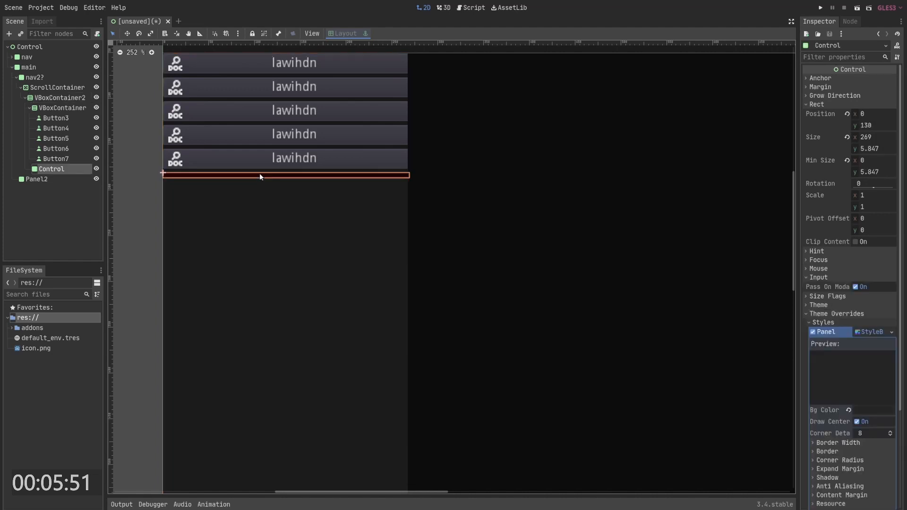
pyautogui.click(867, 172)
pyautogui.write('1')
pyautogui.press('Return')
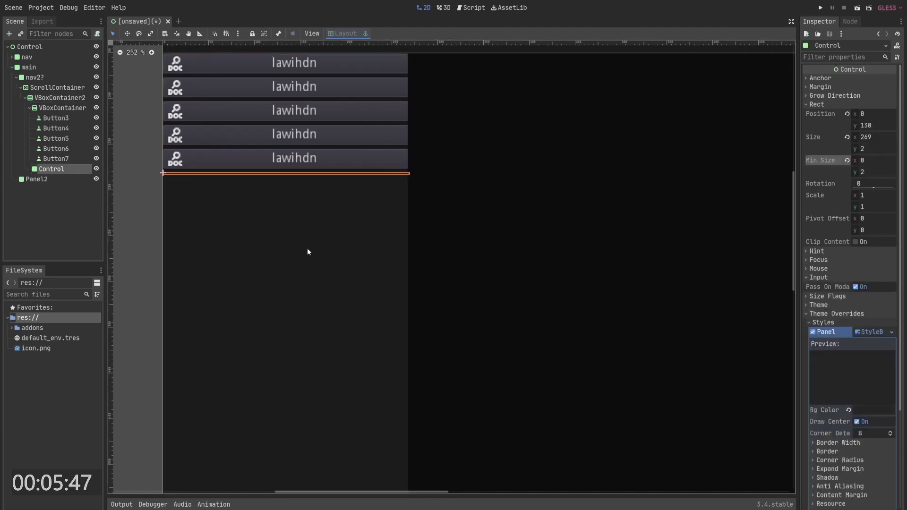
# - Adjust the Control panel's background color in the color picker
pyautogui.click(272, 180)
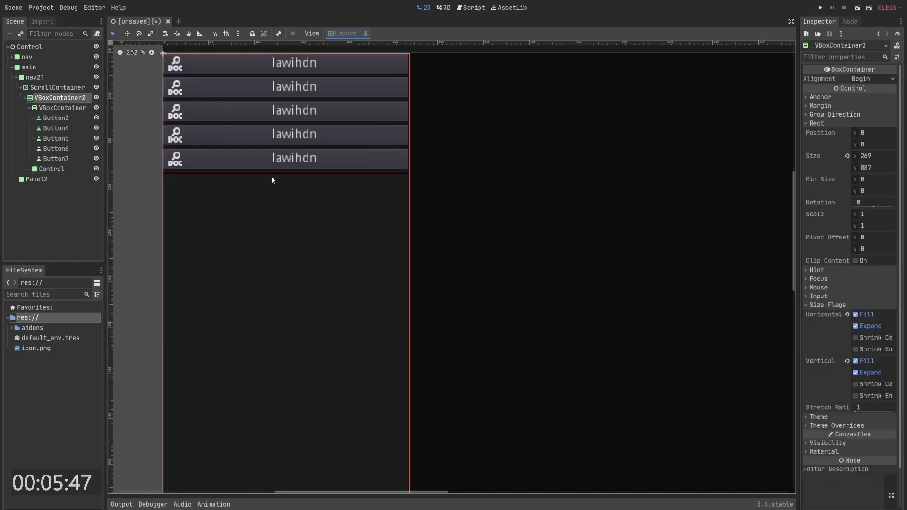
pyautogui.click(59, 169)
pyautogui.scroll(-3, 872, 317)
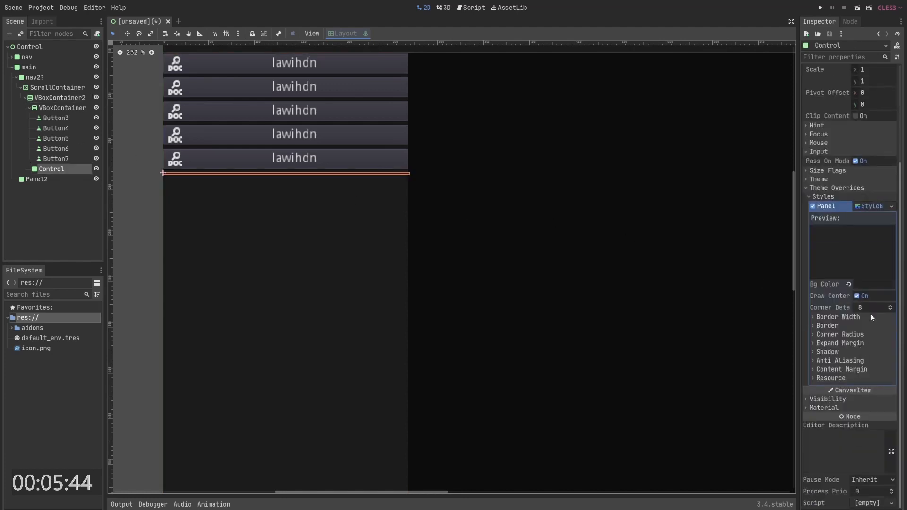
pyautogui.click(872, 284)
pyautogui.moveTo(765, 173); pyautogui.dragTo(710, 184)
# - Reset the Control panel's Modulate color to white
pyautogui.click(831, 401)
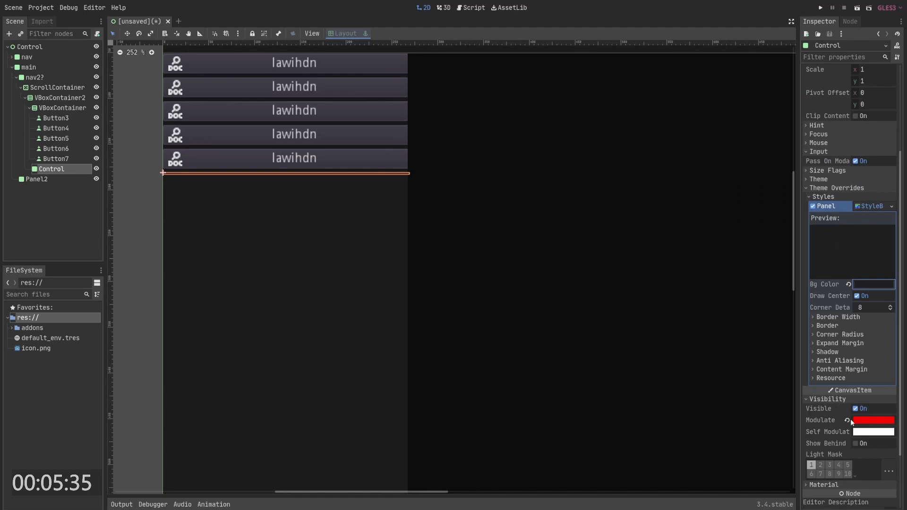
pyautogui.click(336, 216)
pyautogui.click(274, 175)
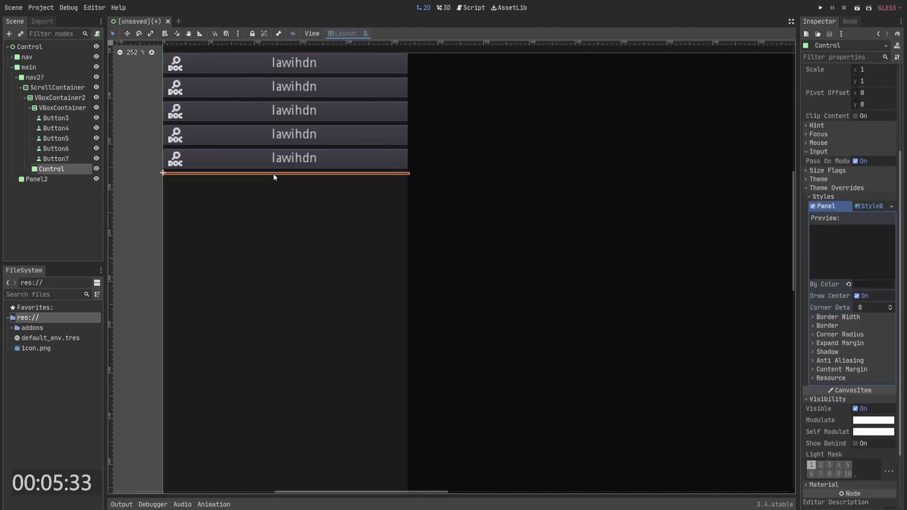
# - Set the Control panel's background color to #221f1f
pyautogui.click(865, 285)
pyautogui.click(739, 180)
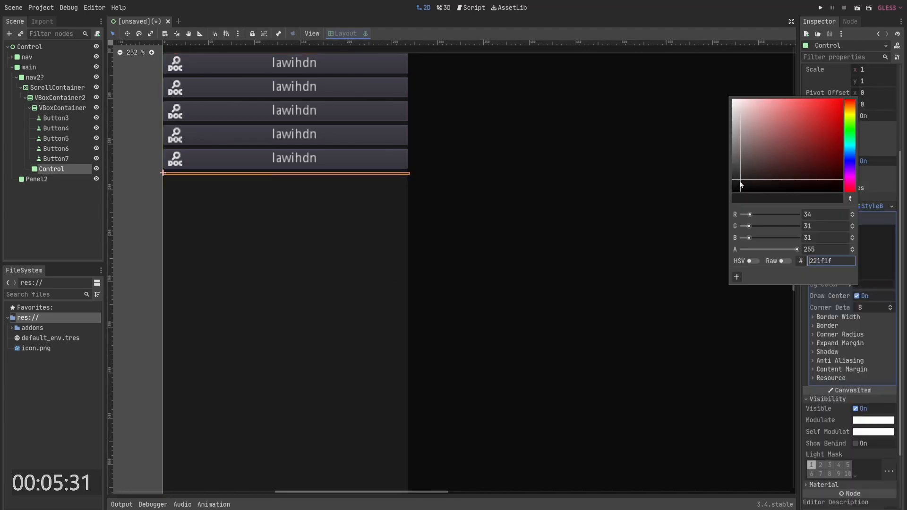
pyautogui.click(763, 338)
pyautogui.click(296, 180)
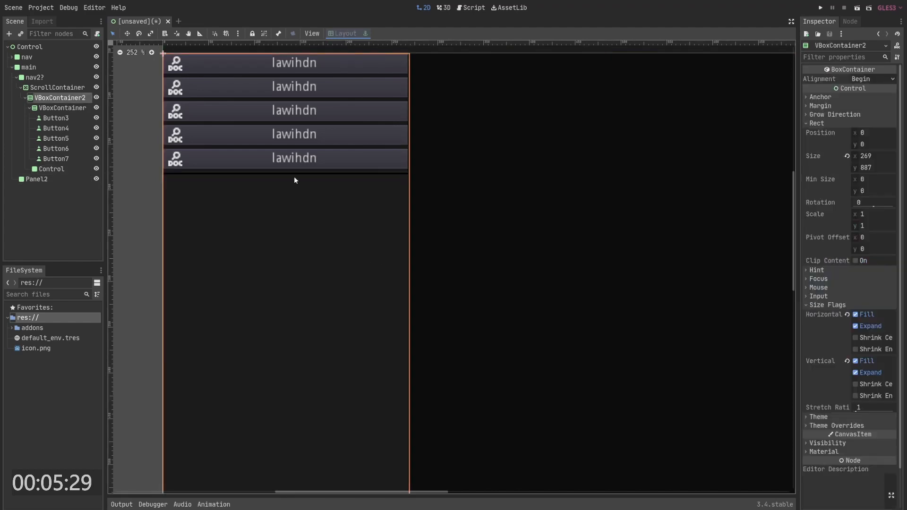
# - Zoom out and compare the sidebar with the YouTube reference page in the browser
pyautogui.scroll(-4, 342, 224)
pyautogui.moveTo(415, 216); pyautogui.dragTo(403, 208, button='middle')
pyautogui.scroll(-5, 220, 186)
pyautogui.moveTo(296, 189); pyautogui.dragTo(288, 182, button='middle')
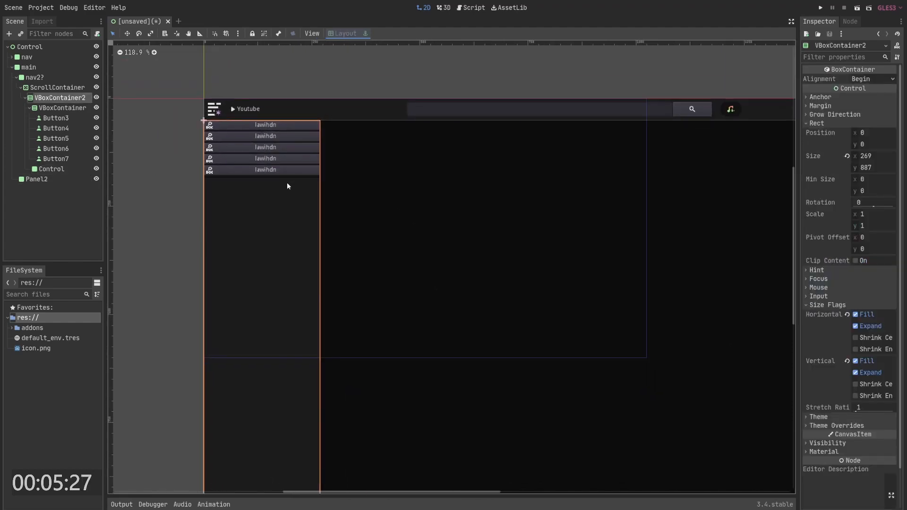
pyautogui.hotkey('alt', 'Tab')
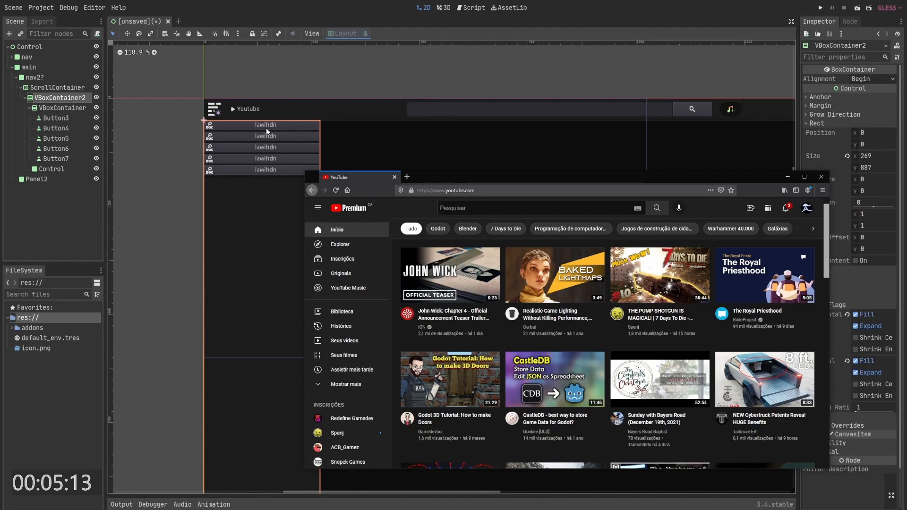
pyautogui.click(65, 116)
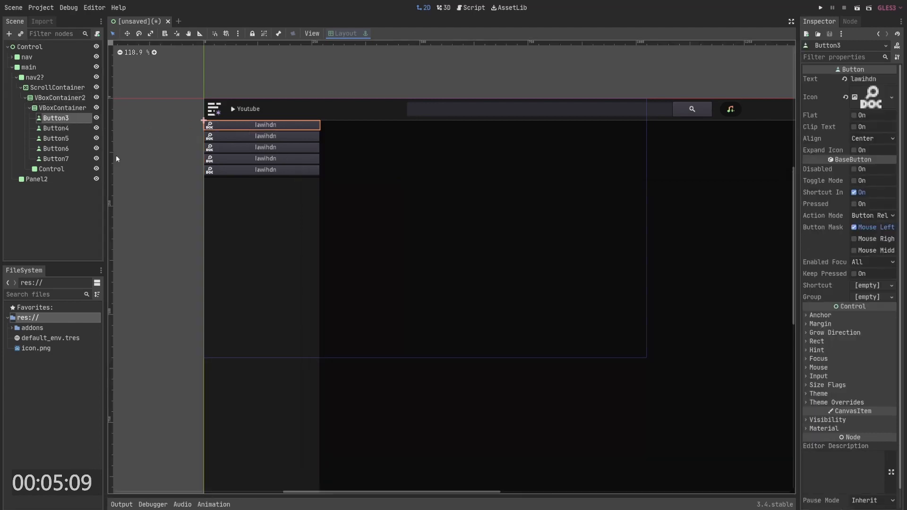
pyautogui.hotkey('alt', 'Tab')
pyautogui.hotkey('alt', 'Tab')
# - Duplicate the VBoxContainer of buttons and place the copy below the Control separator
pyautogui.click(57, 158)
pyautogui.click(61, 107)
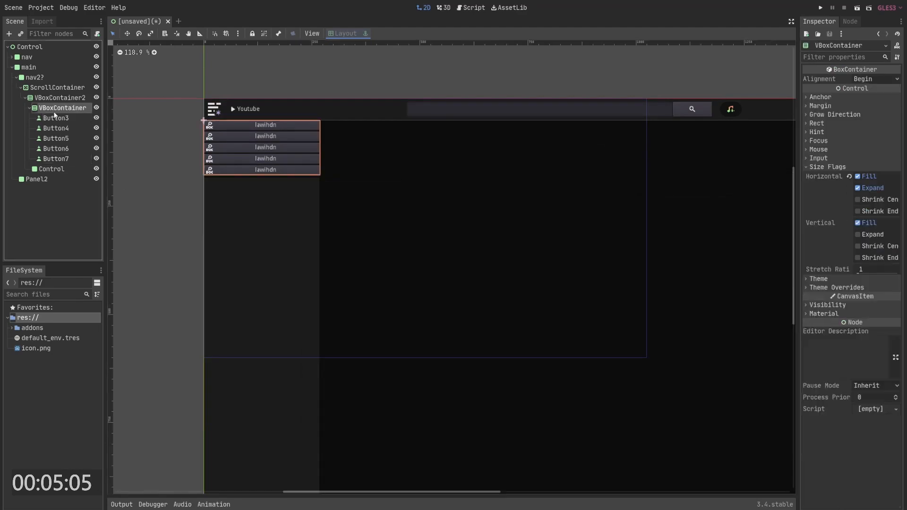
pyautogui.hotkey('ctrl', 'd')
pyautogui.moveTo(54, 171); pyautogui.dragTo(61, 229)
pyautogui.click(147, 196)
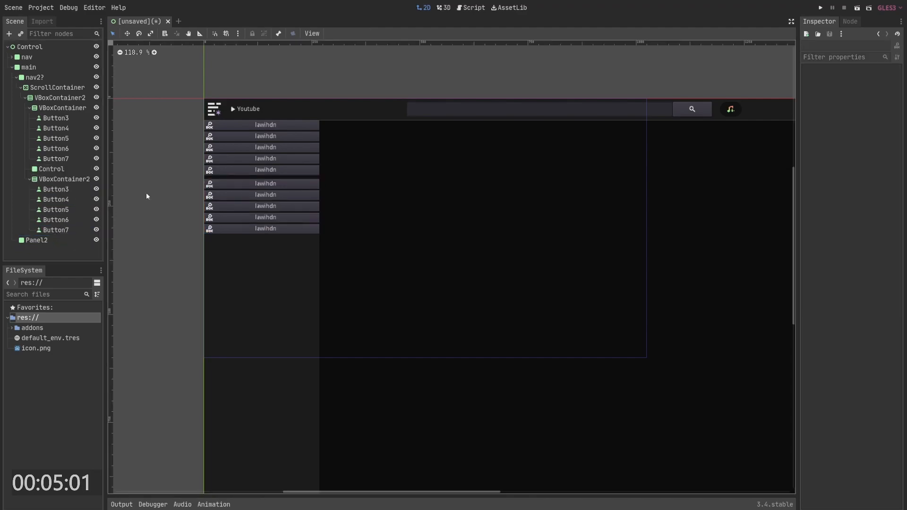
# - Check the YouTube reference and examine the Control panel style's corner radius, margin and border settings
pyautogui.hotkey('alt', 'Tab')
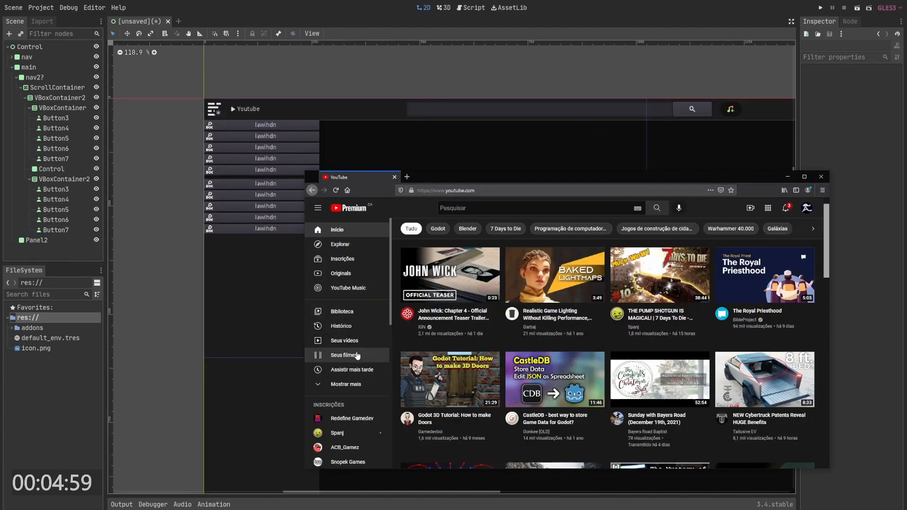
pyautogui.hotkey('alt', 'Tab')
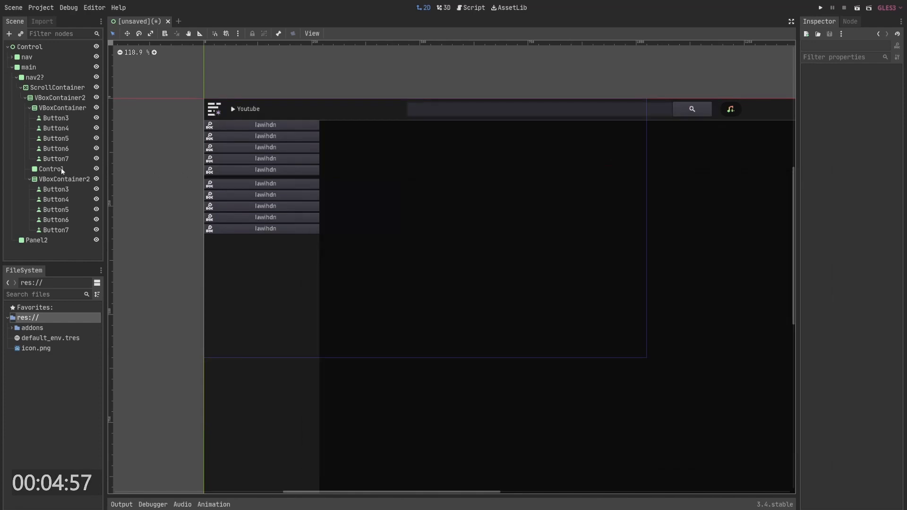
pyautogui.click(61, 168)
pyautogui.scroll(-3, 852, 395)
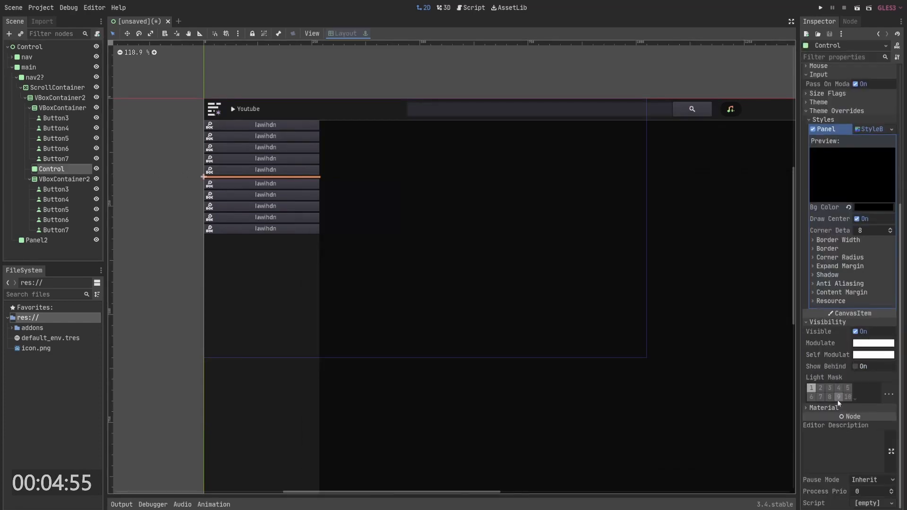
pyautogui.click(837, 257)
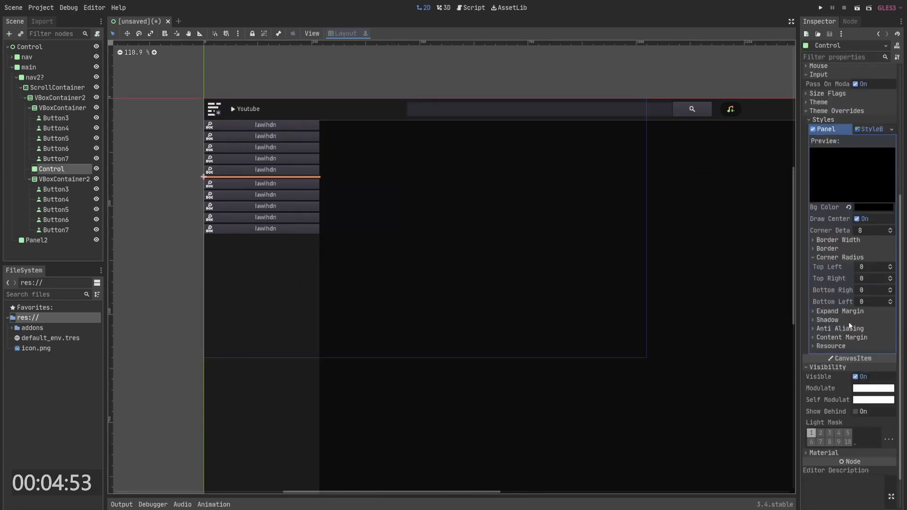
pyautogui.click(840, 311)
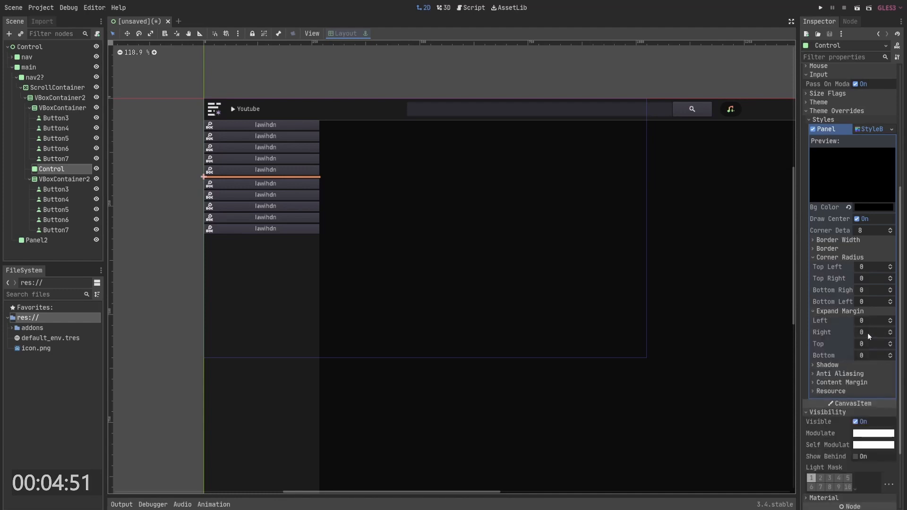
pyautogui.moveTo(869, 344)
pyautogui.mouseDown()
pyautogui.moveTo(891, 344)
pyautogui.moveTo(868, 344)
pyautogui.mouseUp()
pyautogui.click(846, 311)
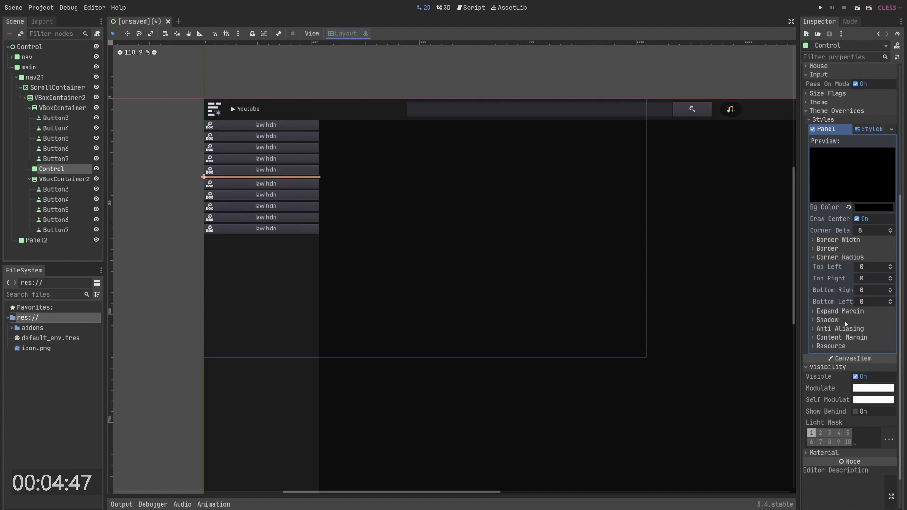
pyautogui.click(839, 249)
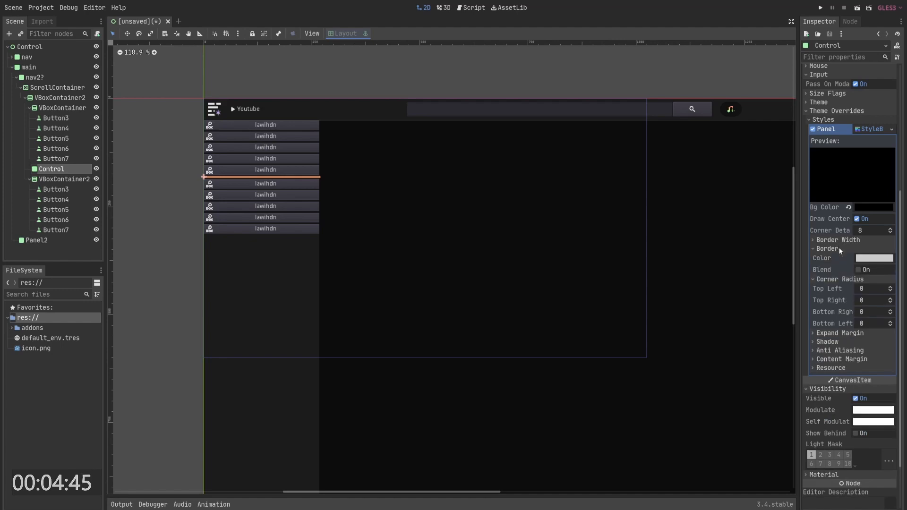
pyautogui.click(846, 242)
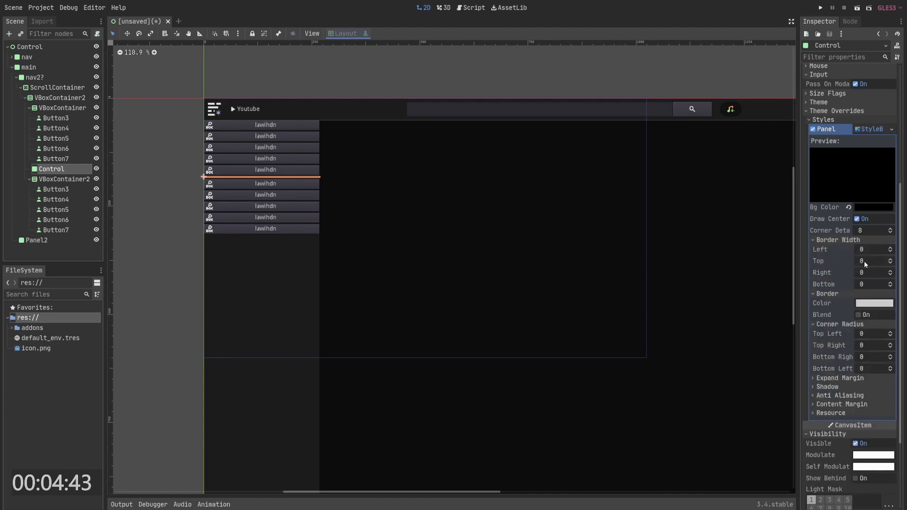
pyautogui.moveTo(864, 261); pyautogui.dragTo(878, 261)
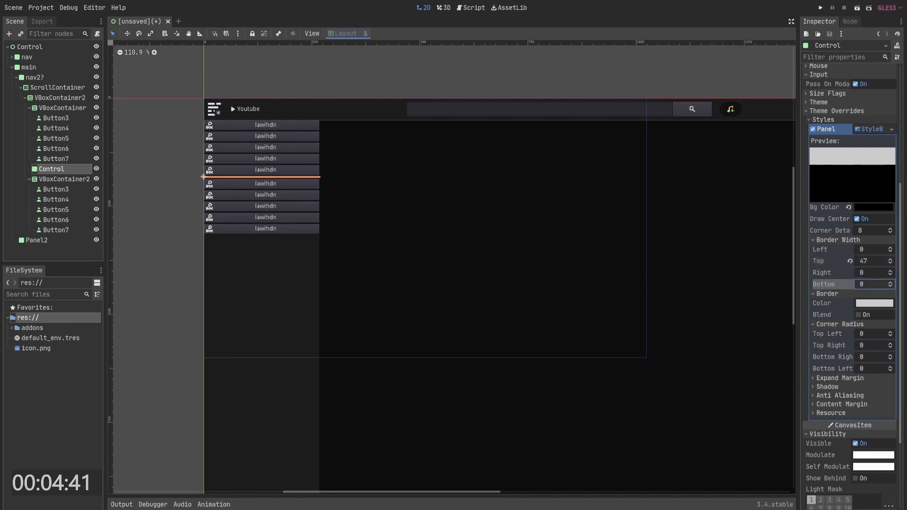
pyautogui.click(291, 223)
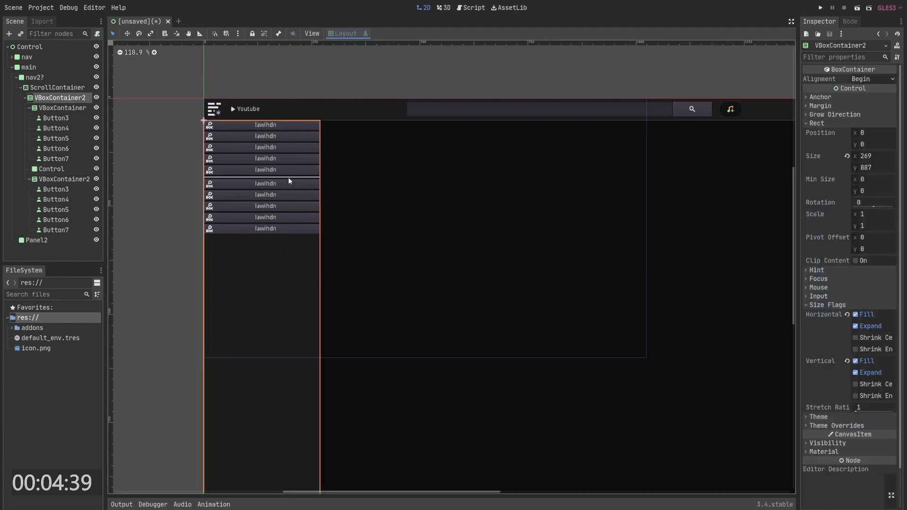
pyautogui.click(45, 169)
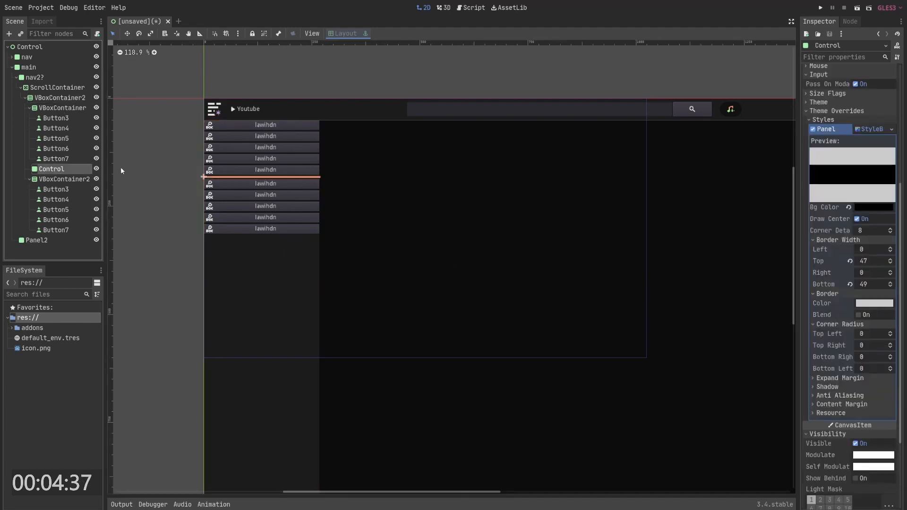
pyautogui.click(850, 261)
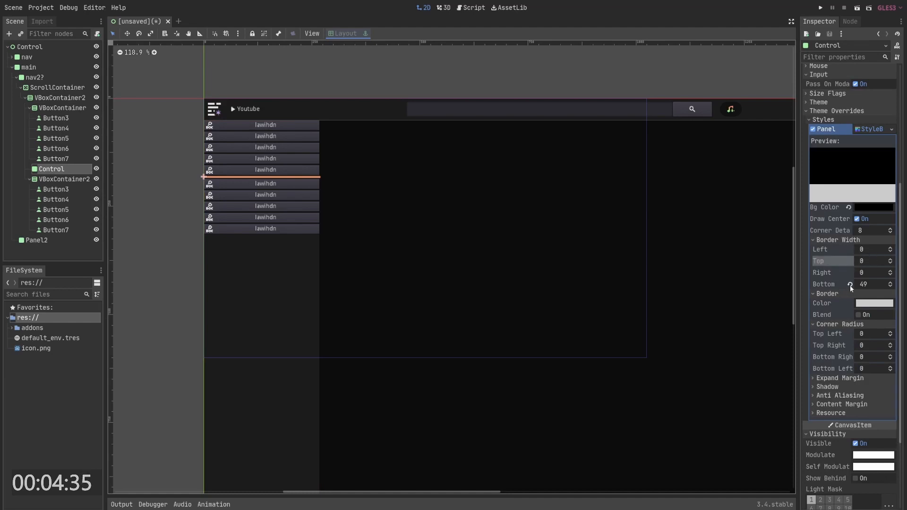
pyautogui.click(850, 284)
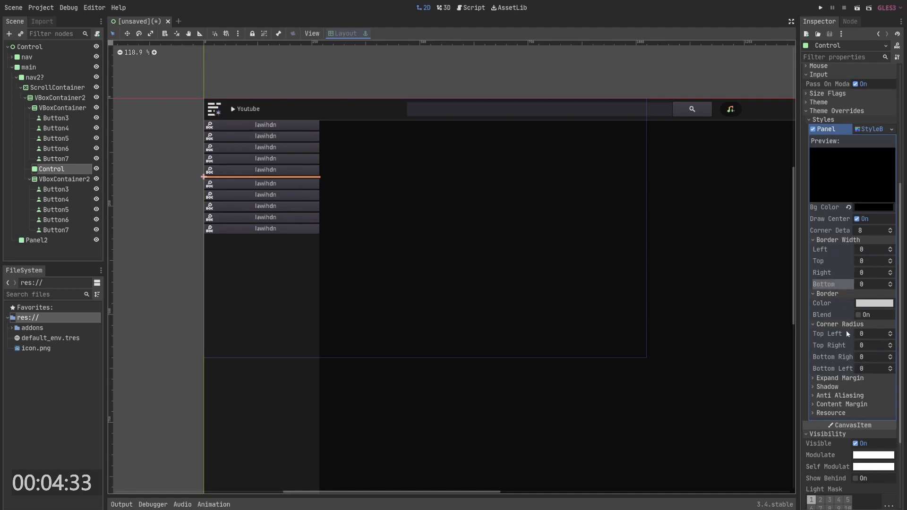
# - Set the Control panel style's top and bottom content margins to 258
pyautogui.click(843, 404)
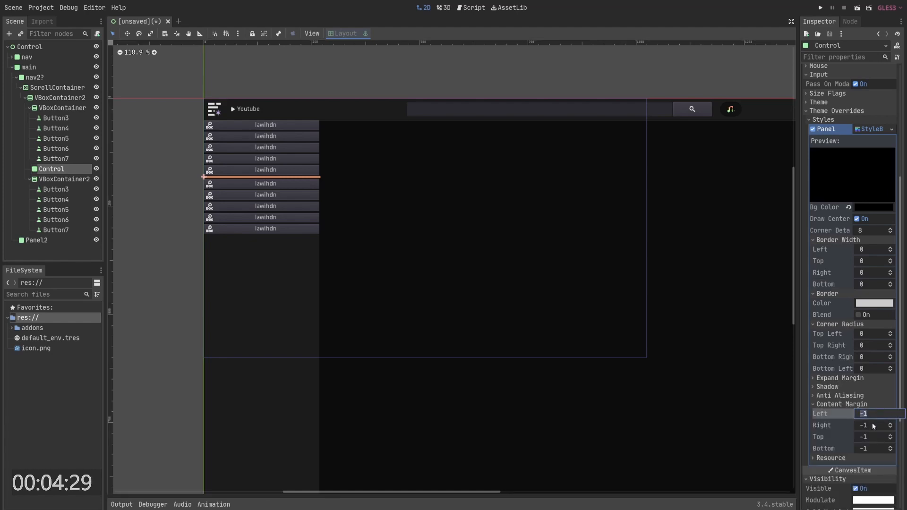
pyautogui.moveTo(872, 424); pyautogui.dragTo(898, 448)
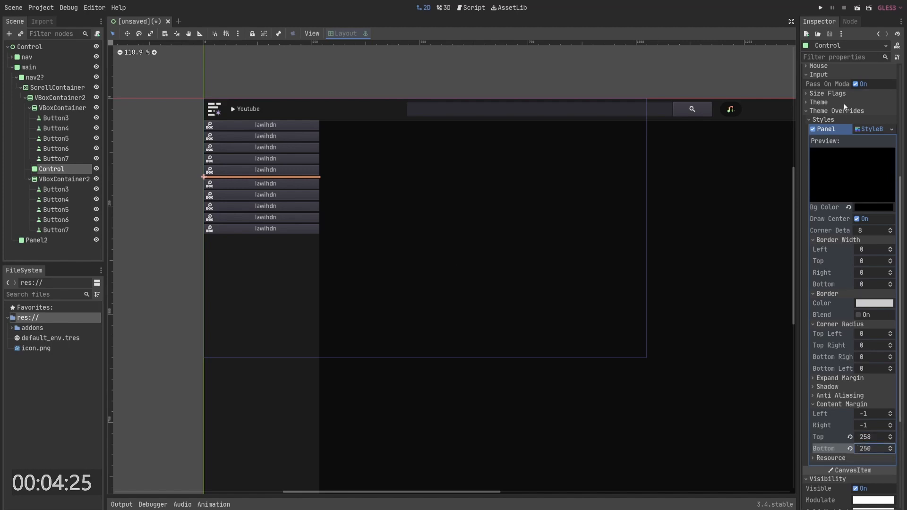
pyautogui.click(836, 110)
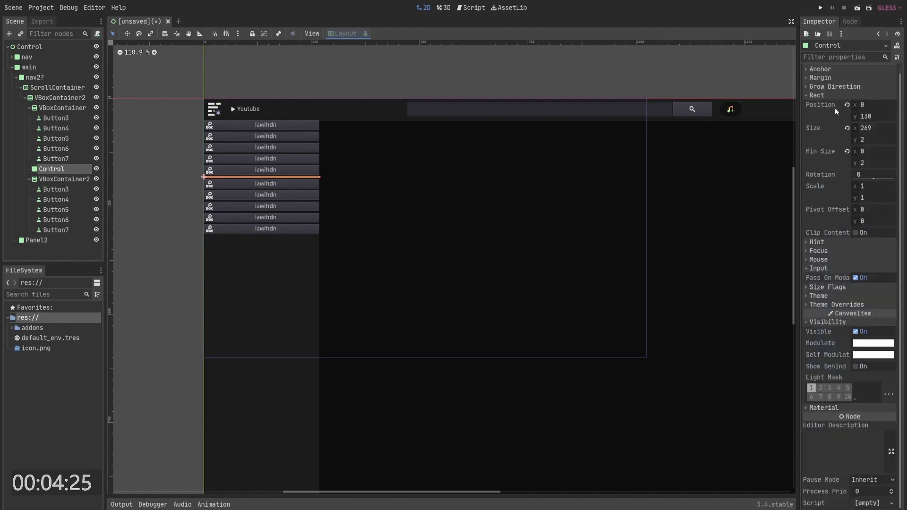
# - Set the Control separator's minimum height to 30
pyautogui.moveTo(866, 161); pyautogui.dragTo(885, 160)
pyautogui.click(865, 163)
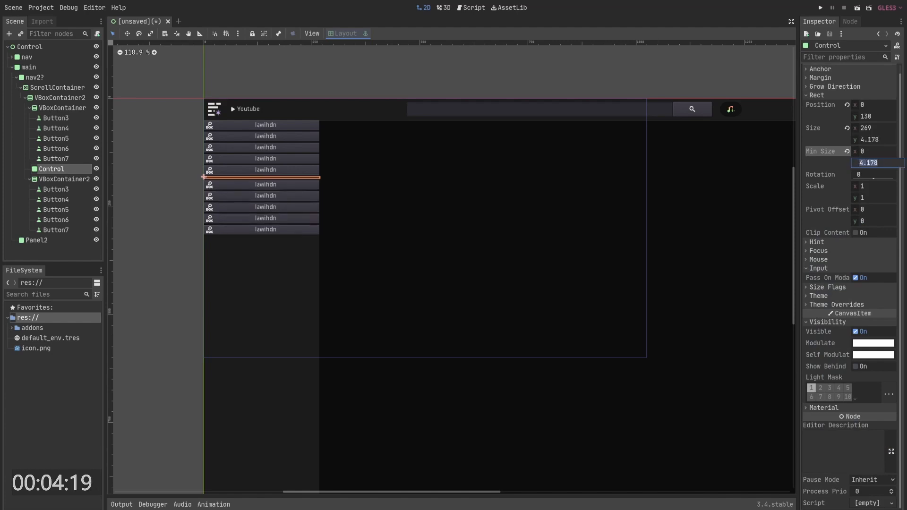
pyautogui.write('30')
pyautogui.press('Return')
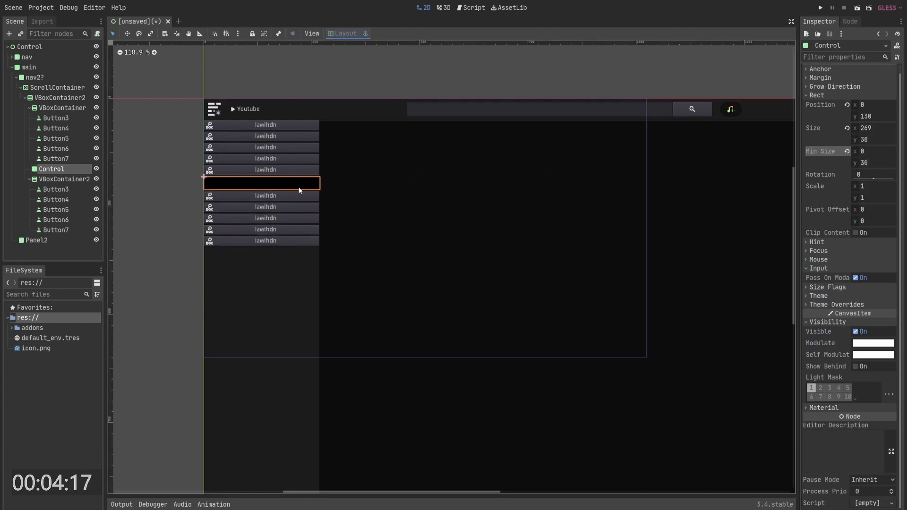
# - Add a CenterContainer as a child of VBoxContainer2
pyautogui.click(293, 189)
pyautogui.click(291, 185)
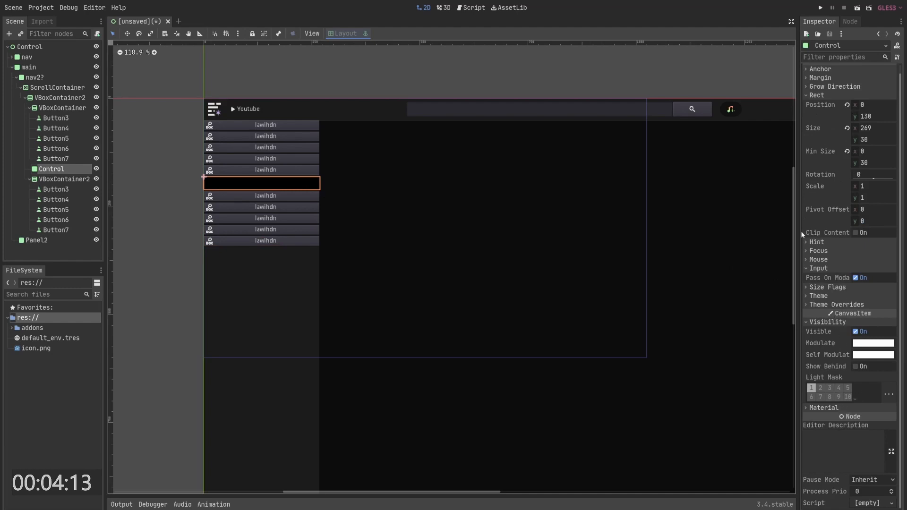
pyautogui.click(64, 179)
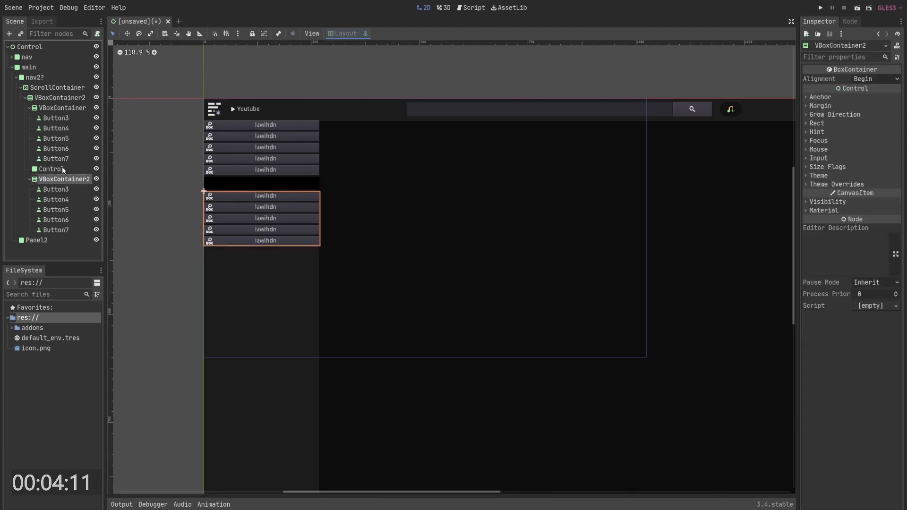
pyautogui.click(63, 169)
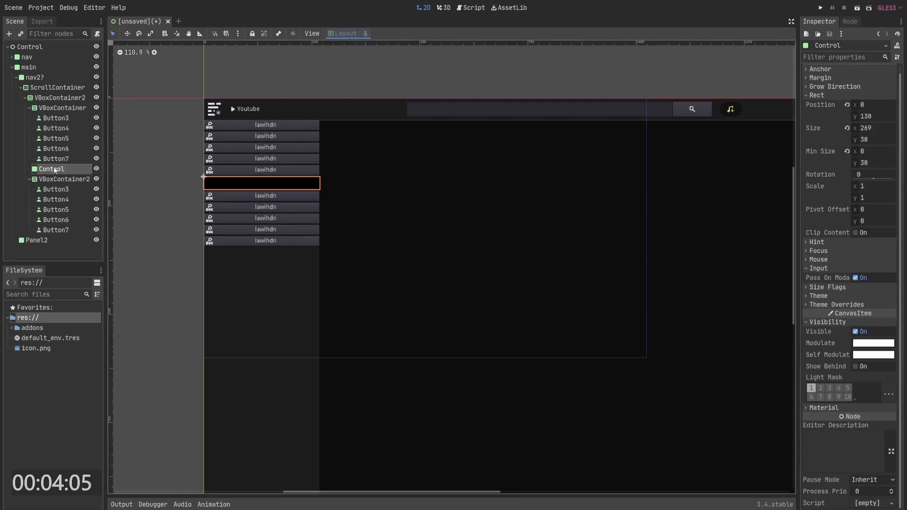
pyautogui.rightClick(56, 107)
pyautogui.rightClick(48, 95)
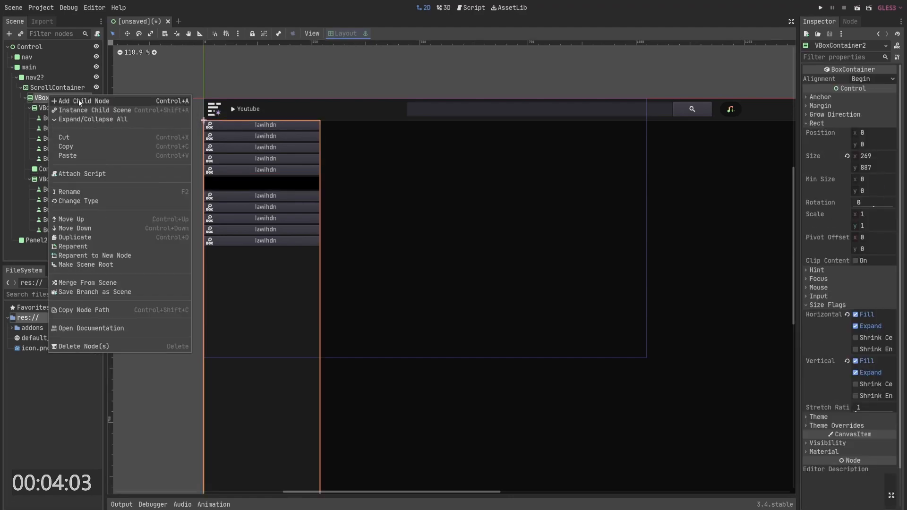
pyautogui.click(79, 99)
pyautogui.write('center')
pyautogui.press('Return')
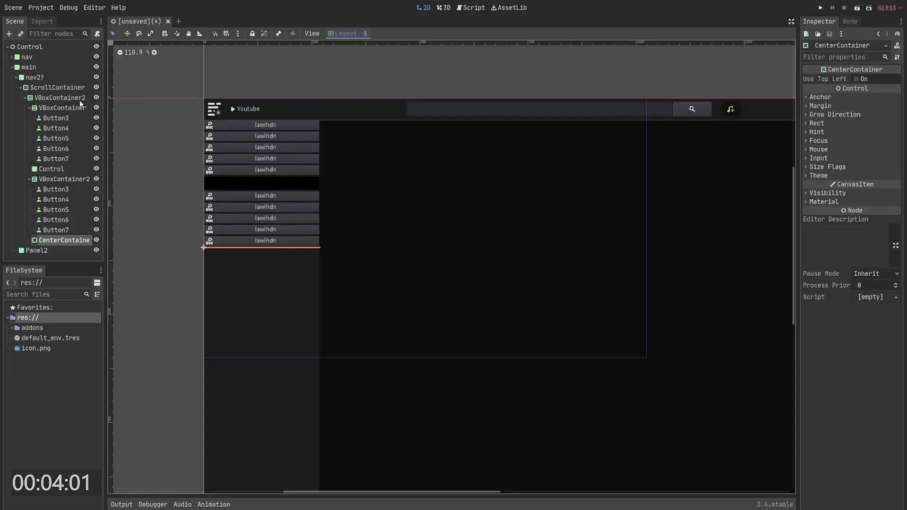
# - Move the CenterContainer into the separator's place and nest the Control inside it
pyautogui.rightClick(80, 100)
pyautogui.moveTo(54, 242); pyautogui.dragTo(59, 170)
pyautogui.click(54, 177)
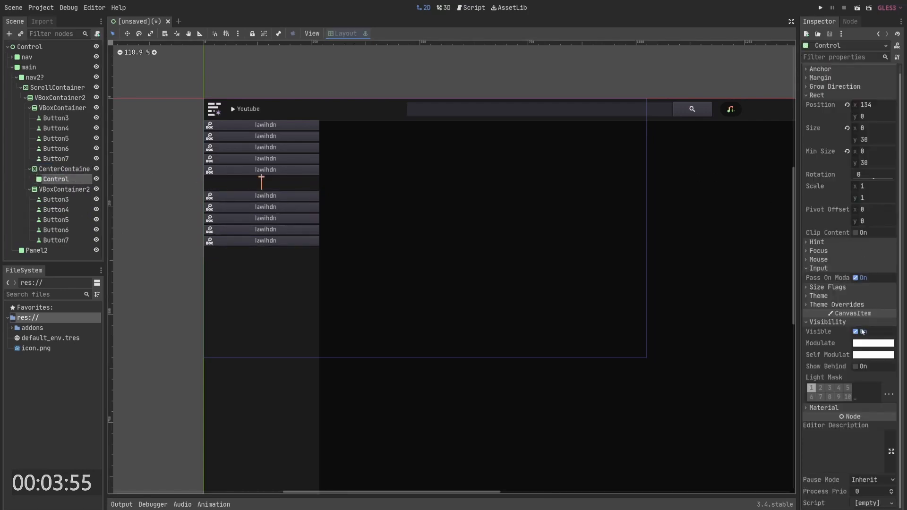
# - Set the nested Control's minimum height to 10
pyautogui.click(838, 288)
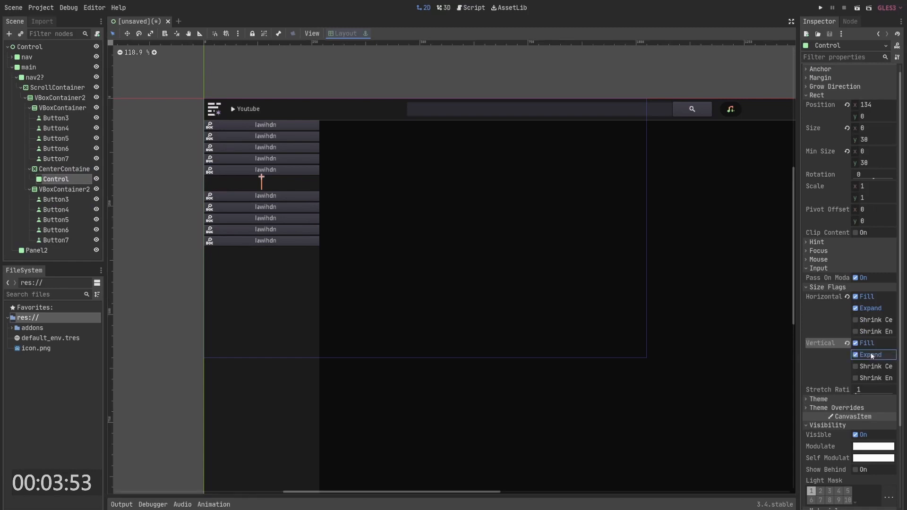
pyautogui.click(402, 207)
pyautogui.click(56, 171)
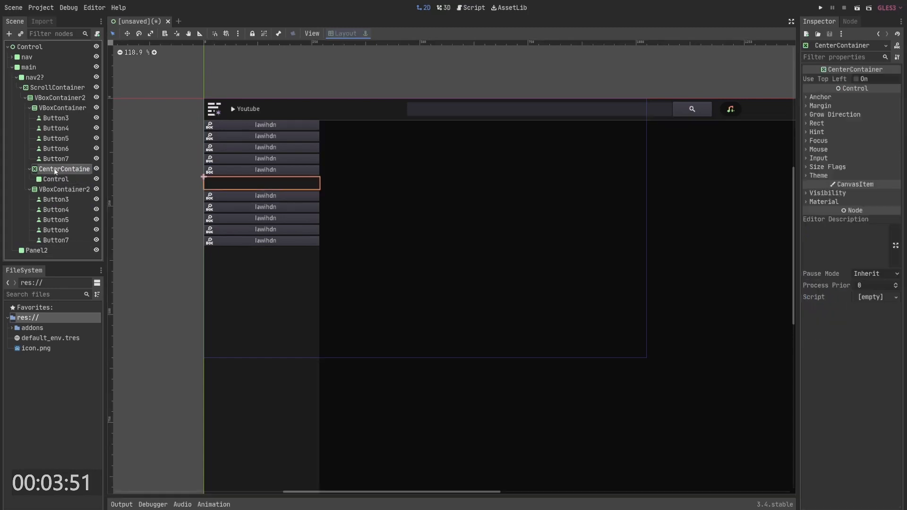
pyautogui.click(57, 179)
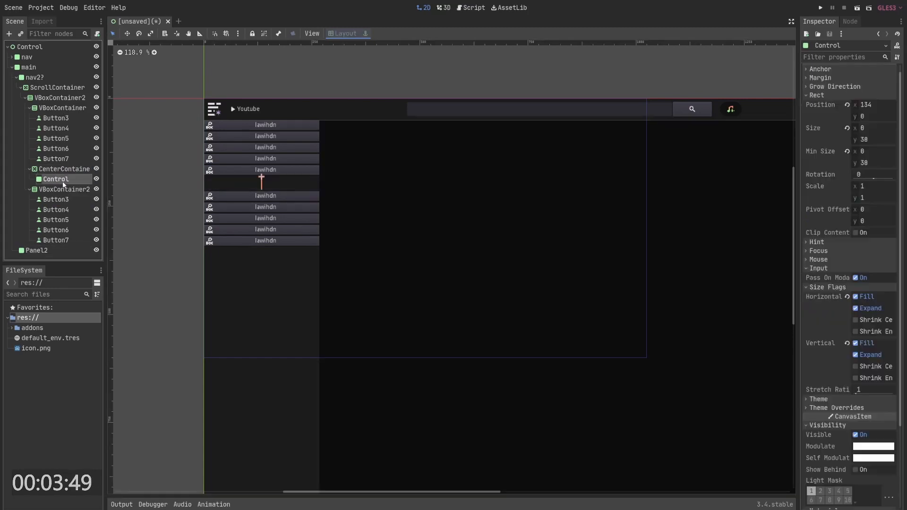
pyautogui.click(875, 163)
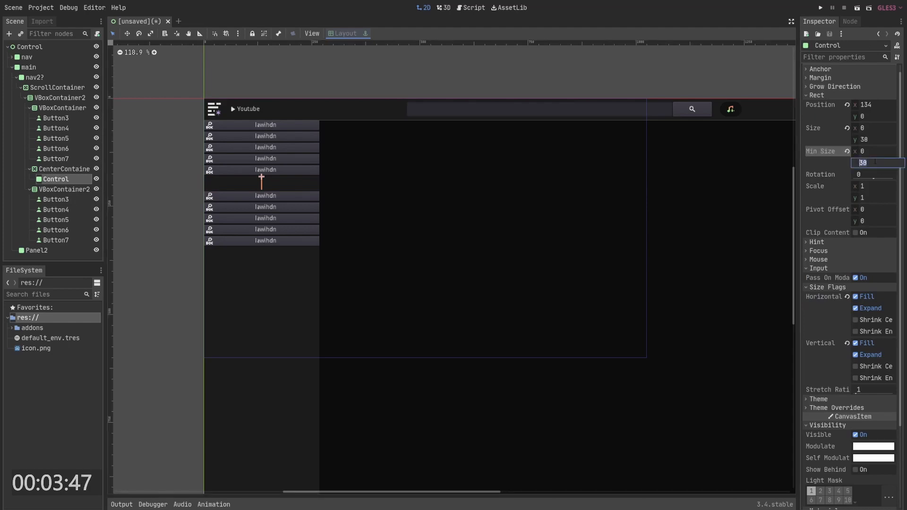
pyautogui.write('10')
pyautogui.press('Return')
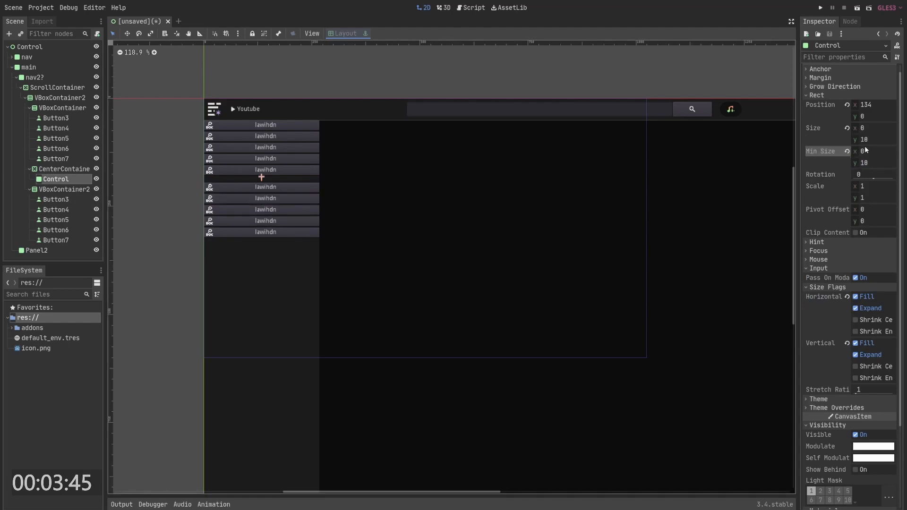
# - Set the nested Control's minimum width to about 55
pyautogui.click(863, 151)
pyautogui.write('50')
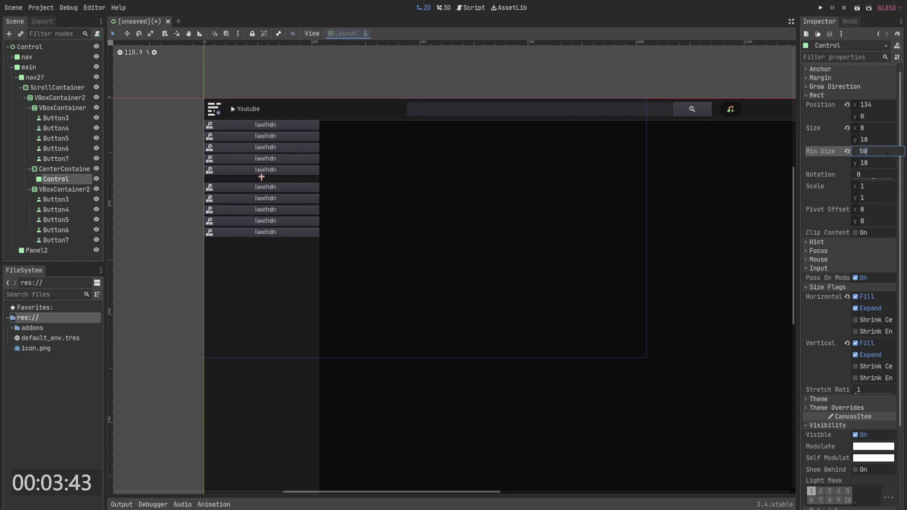
pyautogui.press('Return')
pyautogui.moveTo(872, 152); pyautogui.dragTo(884, 151)
pyautogui.click(59, 168)
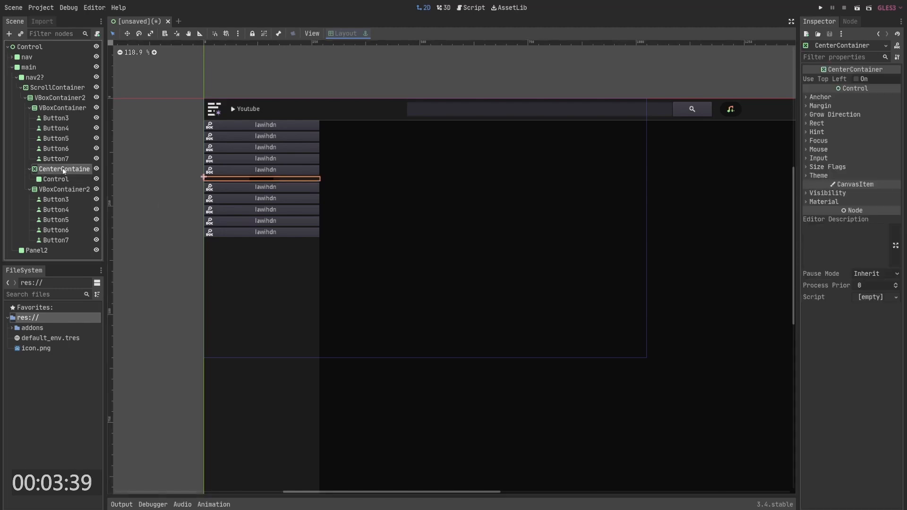
pyautogui.click(828, 167)
pyautogui.click(873, 188)
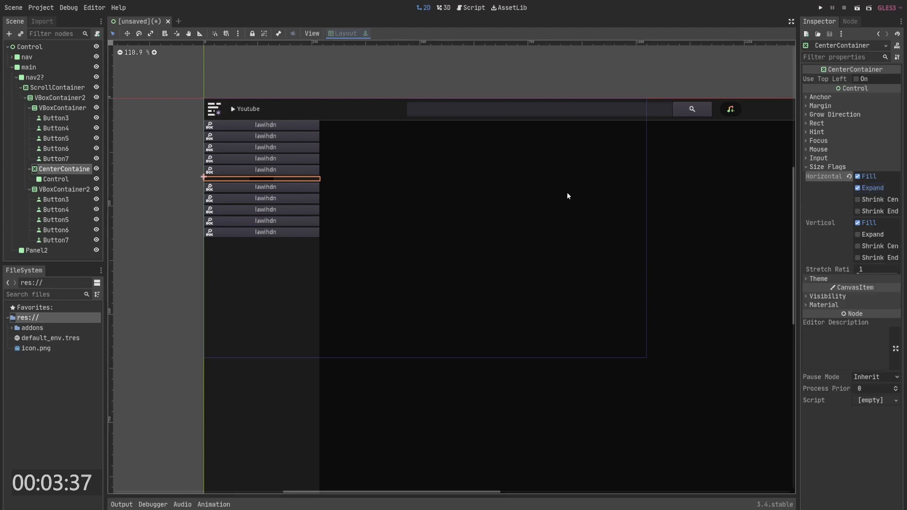
pyautogui.click(870, 234)
pyautogui.click(869, 235)
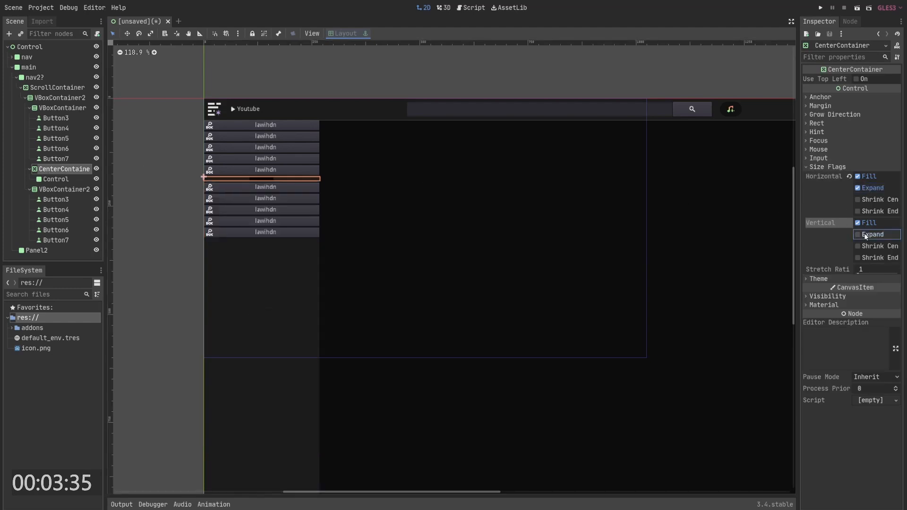
# - Toggle the nested Control's horizontal Expand size flag
pyautogui.click(83, 178)
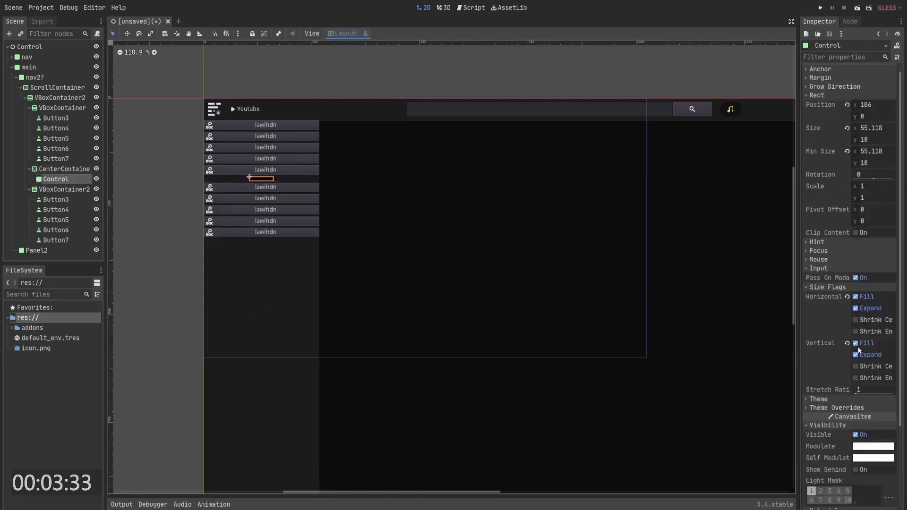
pyautogui.click(866, 308)
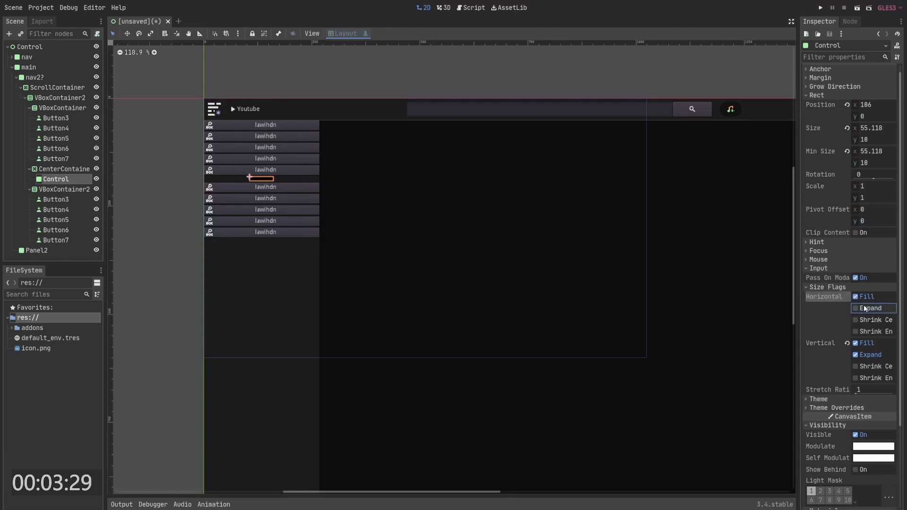
# - Change the CenterContainer's type to MarginContainer
pyautogui.rightClick(53, 170)
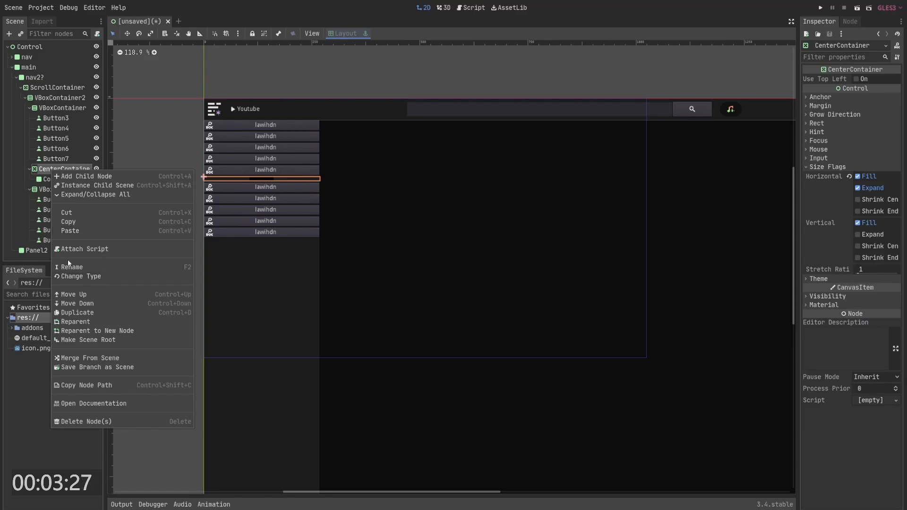
pyautogui.click(83, 277)
pyautogui.write('marg')
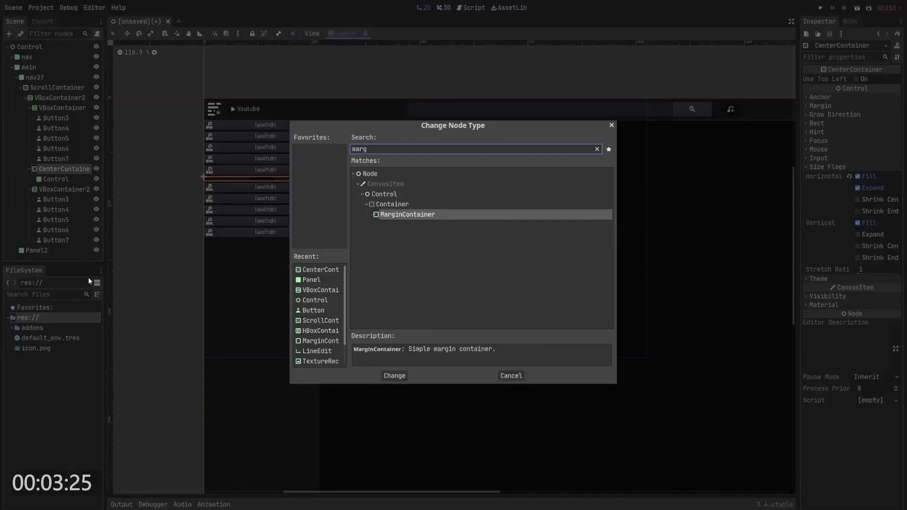
pyautogui.press('Return')
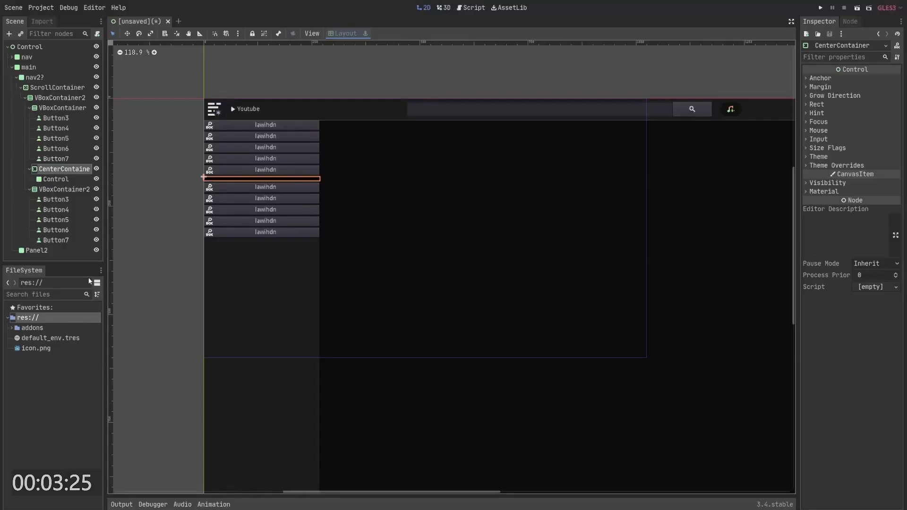
# - Override the MarginContainer's top and bottom margins to 20
pyautogui.click(833, 148)
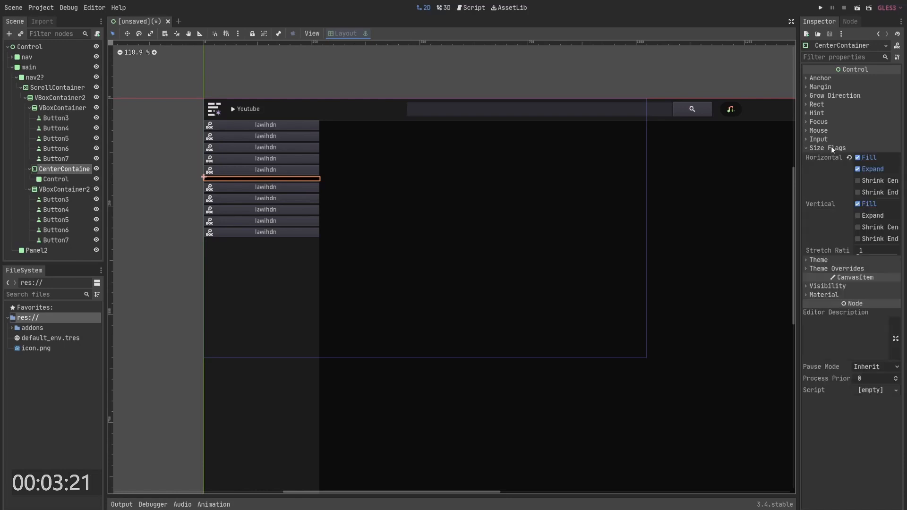
pyautogui.click(831, 269)
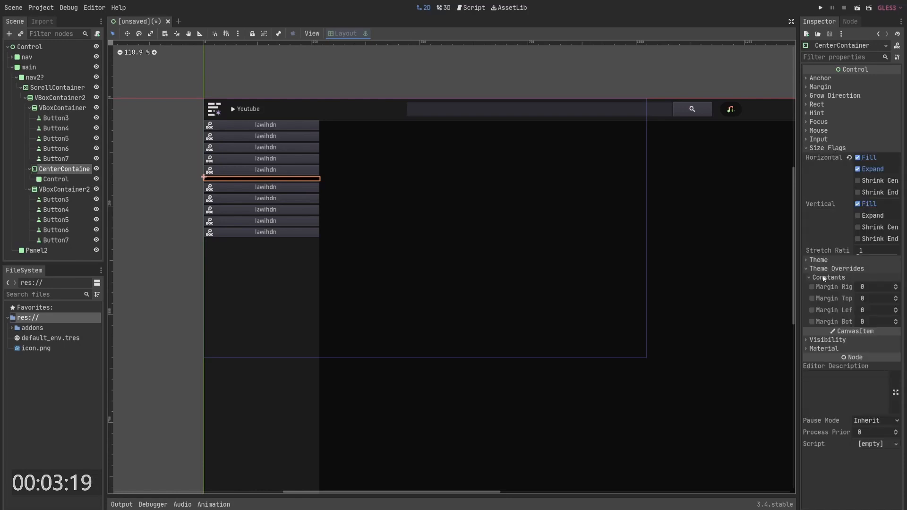
pyautogui.click(865, 300)
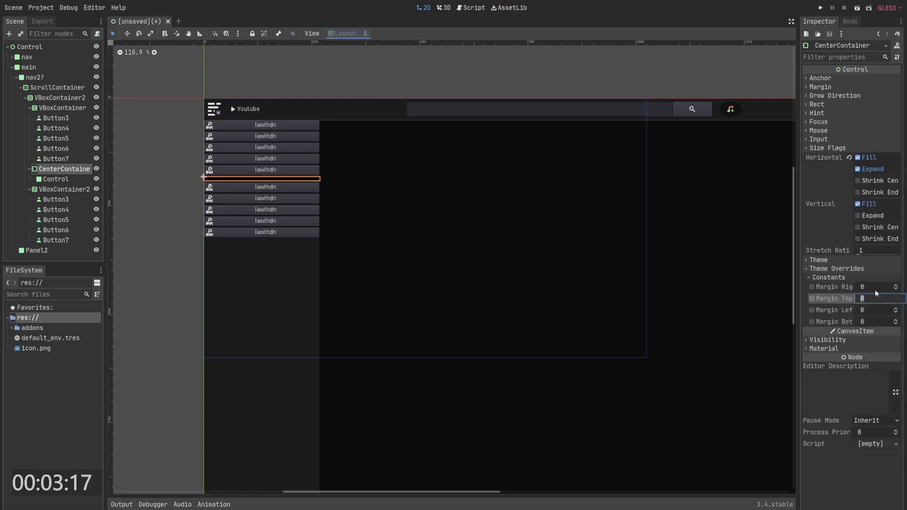
pyautogui.write('20')
pyautogui.press('Return')
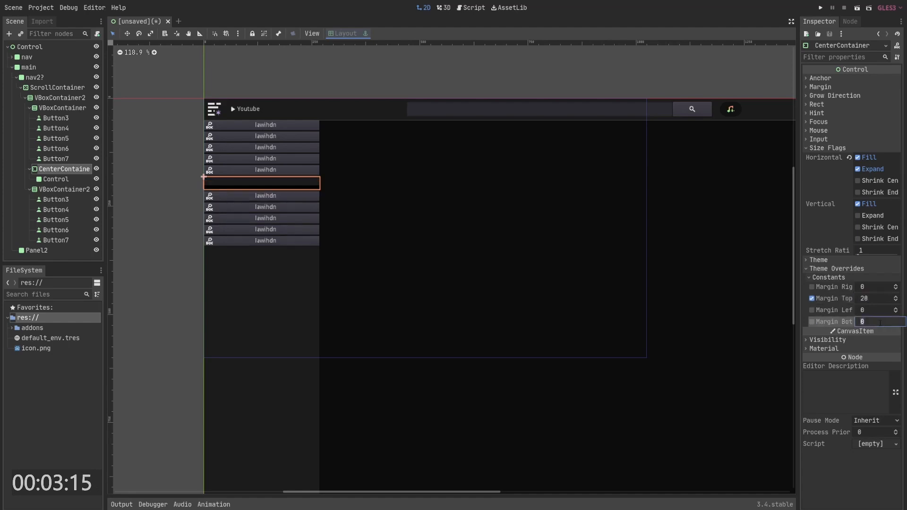
pyautogui.write('20')
pyautogui.press('Return')
# - Set the MarginContainer's top and bottom margins to 15
pyautogui.click(874, 300)
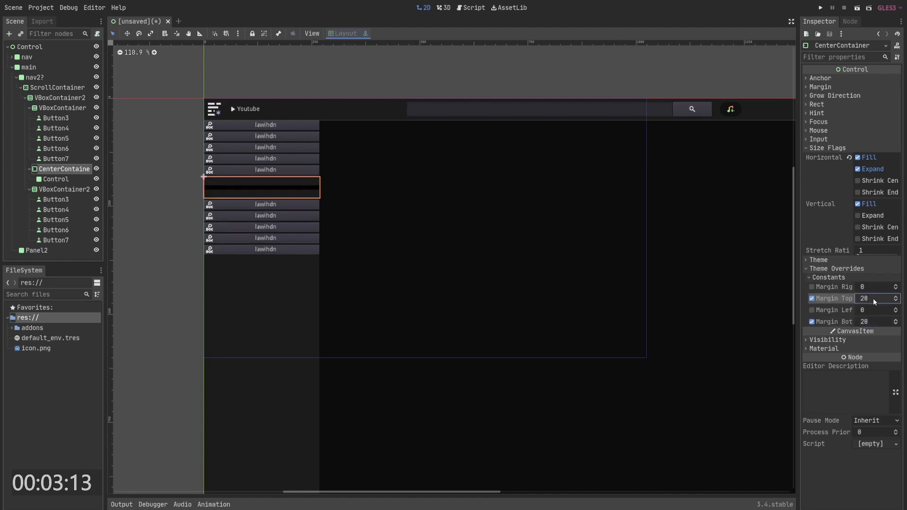
pyautogui.write('15')
pyautogui.press('Return')
pyautogui.click(873, 322)
pyautogui.write('15')
pyautogui.press('Return')
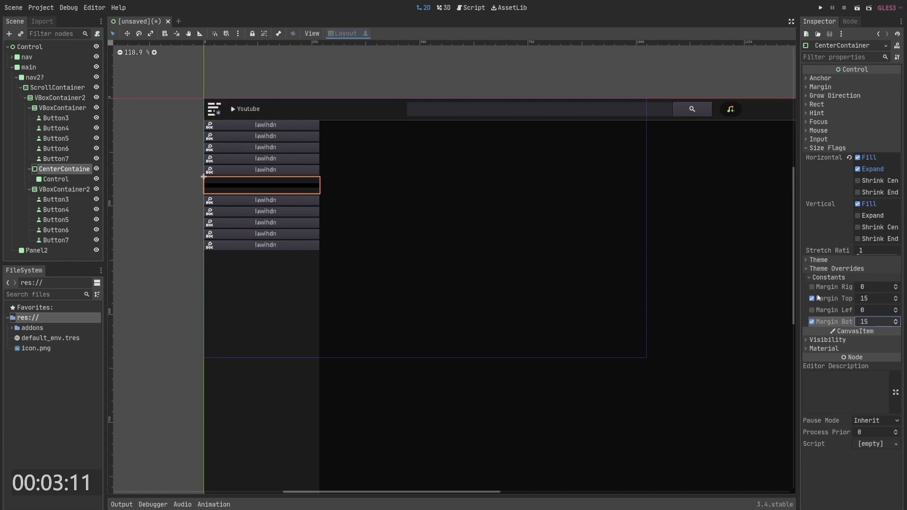
# - Set the separator Control's minimum height to 2
pyautogui.click(56, 179)
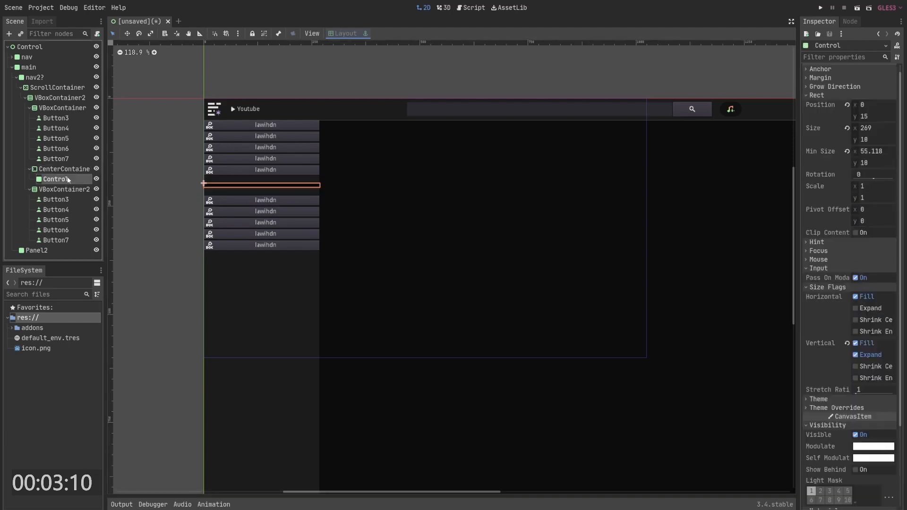
pyautogui.click(875, 163)
pyautogui.write('2')
pyautogui.press('Return')
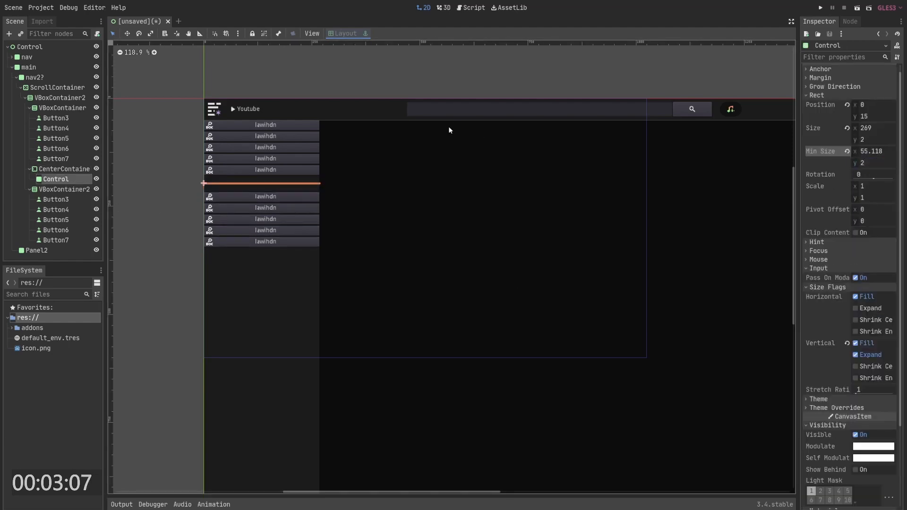
# - Give the separator Control a new flat Panel style override with a light background colour
pyautogui.click(378, 150)
pyautogui.click(55, 179)
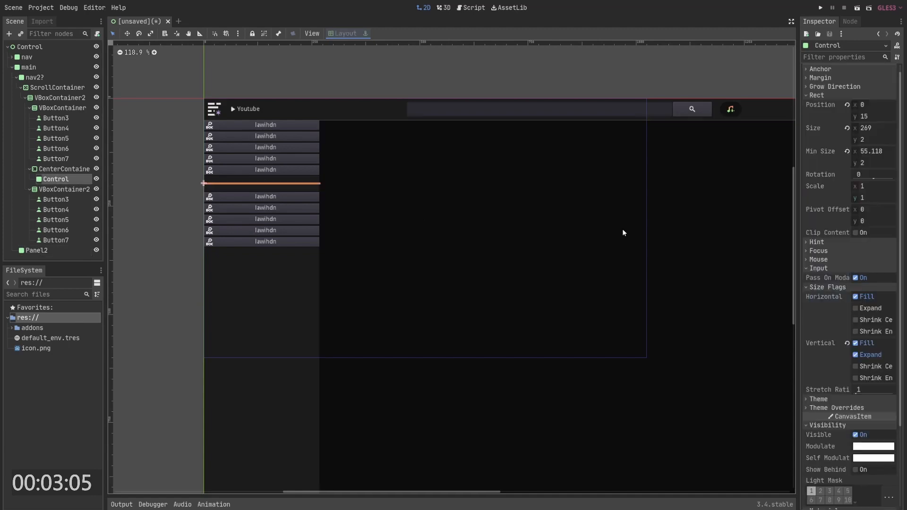
pyautogui.scroll(-4, 859, 387)
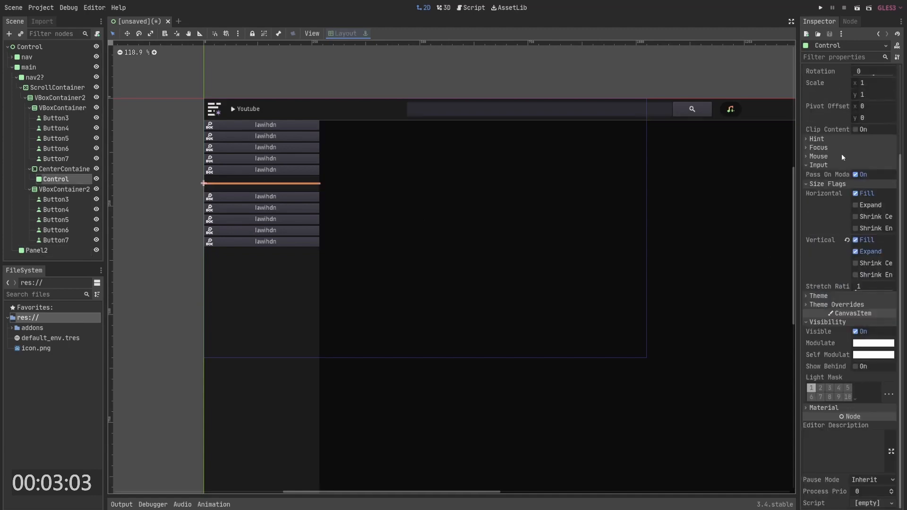
pyautogui.scroll(5, 843, 146)
pyautogui.click(829, 102)
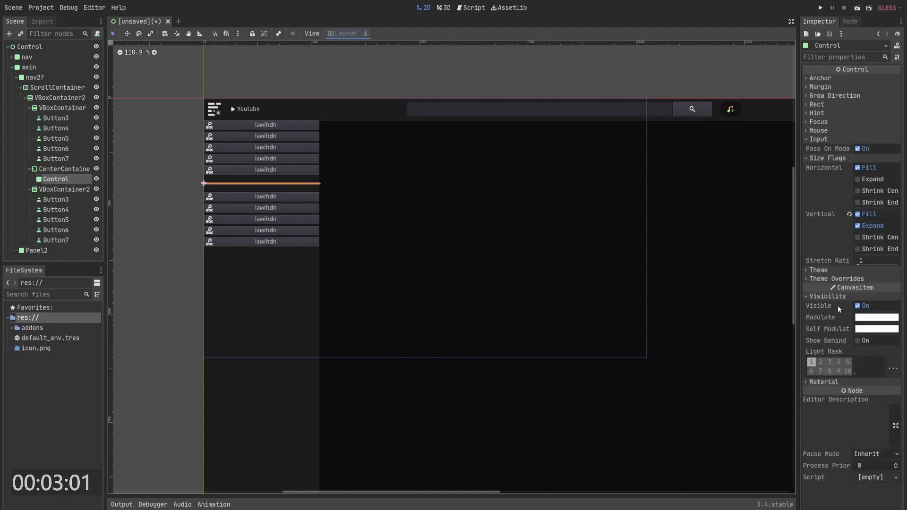
pyautogui.click(819, 270)
pyautogui.click(836, 288)
pyautogui.click(861, 307)
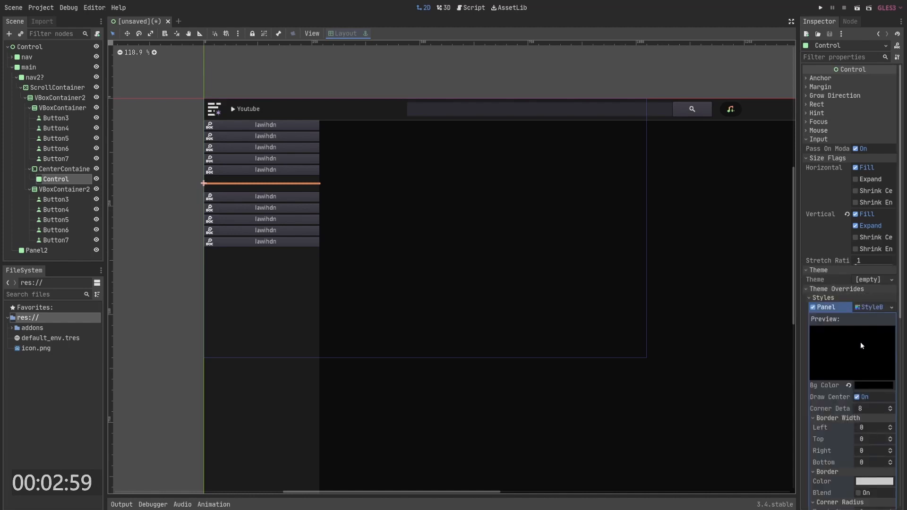
pyautogui.click(870, 385)
pyautogui.moveTo(746, 243); pyautogui.dragTo(701, 227)
pyautogui.click(363, 172)
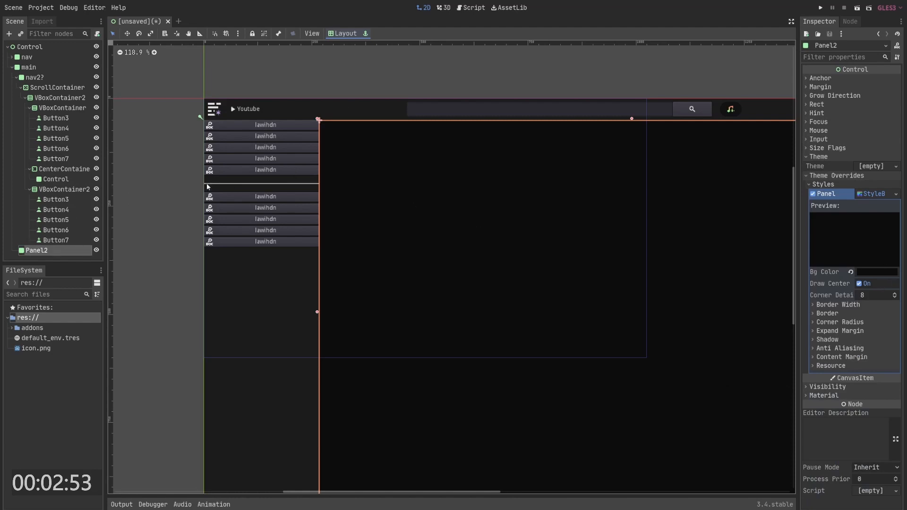
# - Switch to the browser and examine the YouTube home page layout for reference
pyautogui.scroll(-4, 282, 176)
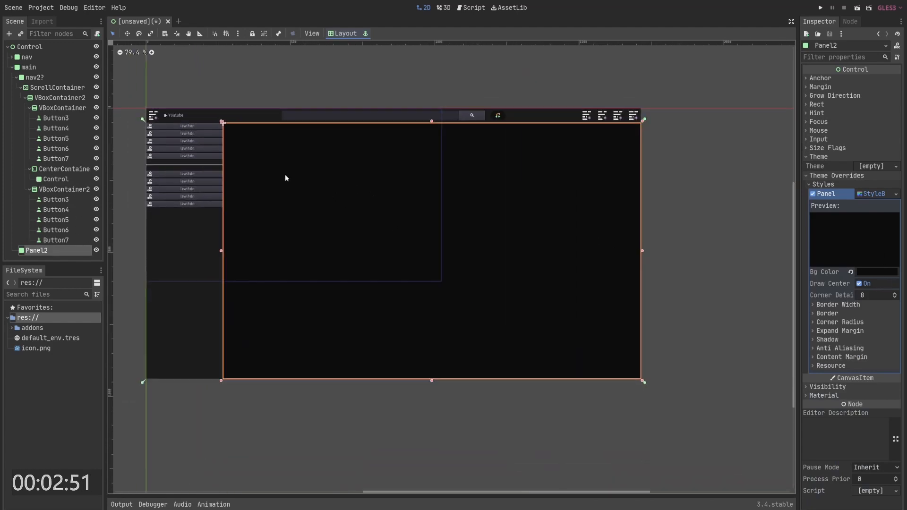
pyautogui.hotkey('alt', 'Tab')
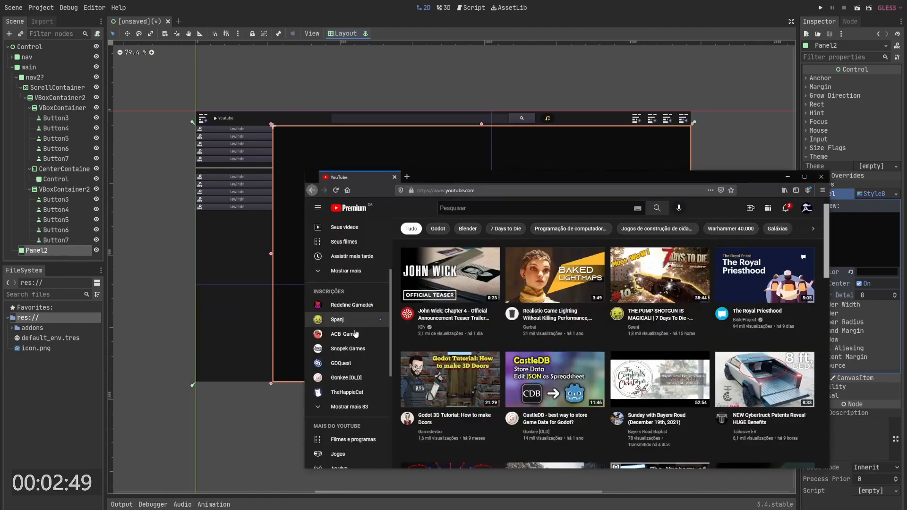
pyautogui.scroll(-5, 354, 335)
pyautogui.scroll(5, 345, 312)
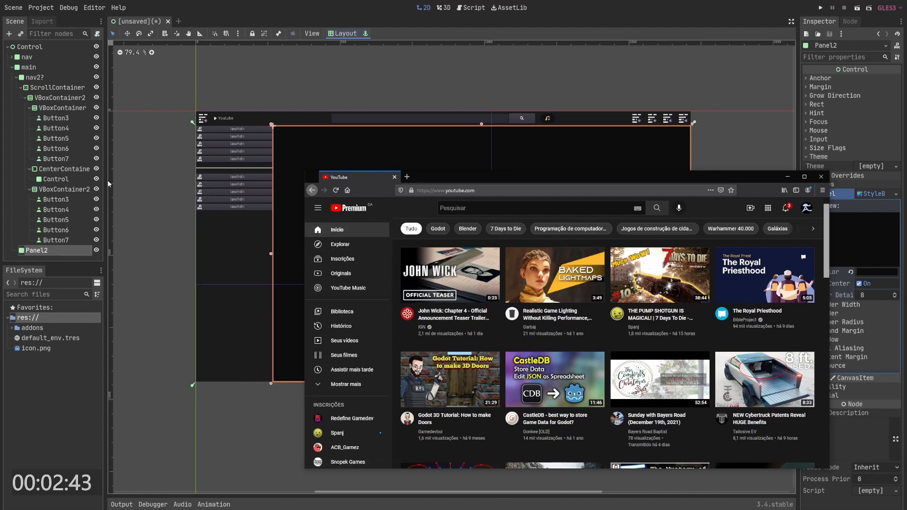
# - Rename the dark content panel node Panel2 to main
pyautogui.click(16, 77)
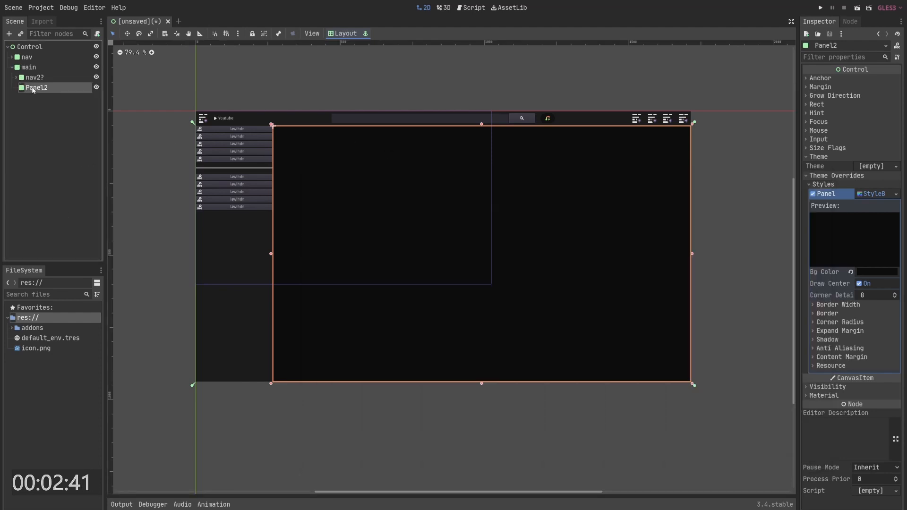
pyautogui.doubleClick(34, 87)
pyautogui.write('main')
pyautogui.press('Return')
# - Add a Panel node as a child of main
pyautogui.click(33, 98)
pyautogui.rightClick(32, 87)
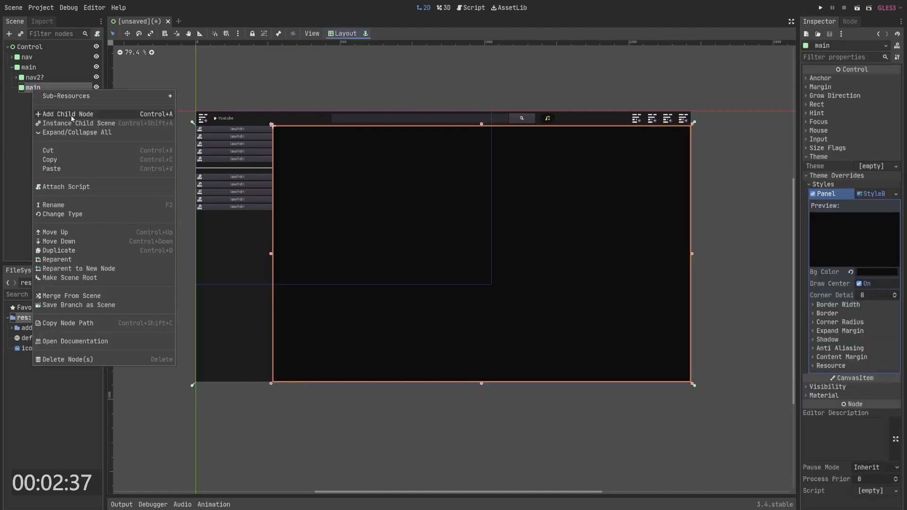
pyautogui.click(70, 112)
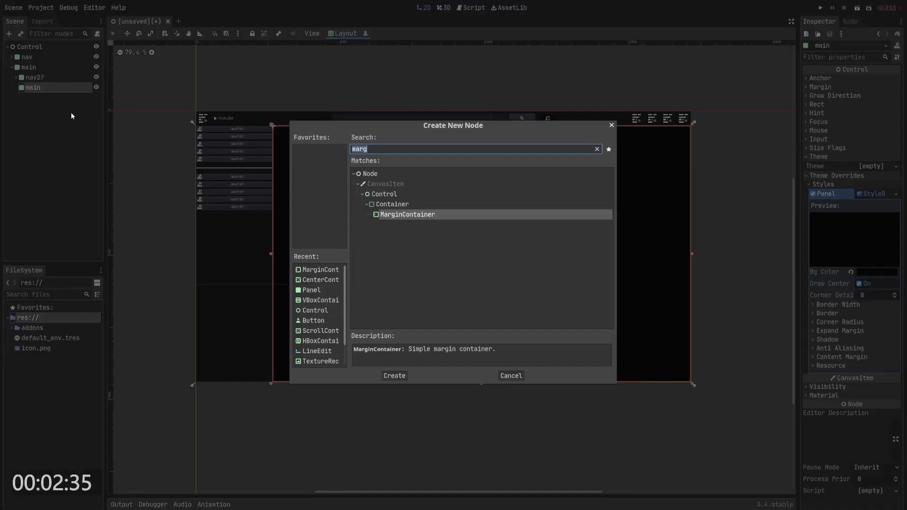
pyautogui.write('panel')
pyautogui.press('Return')
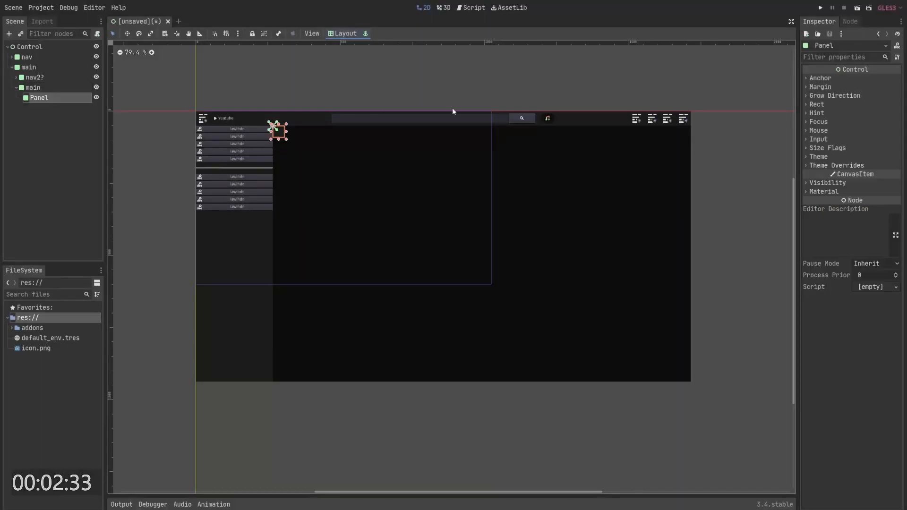
# - Apply Top Wide layout to the new Panel and stretch it into a thin strip across the content area's top
pyautogui.click(348, 33)
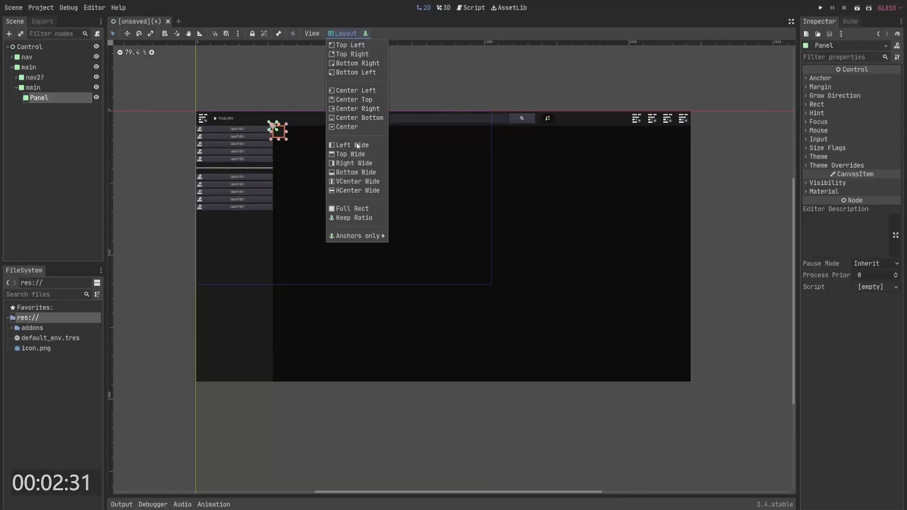
pyautogui.click(353, 154)
pyautogui.moveTo(481, 125); pyautogui.dragTo(481, 140)
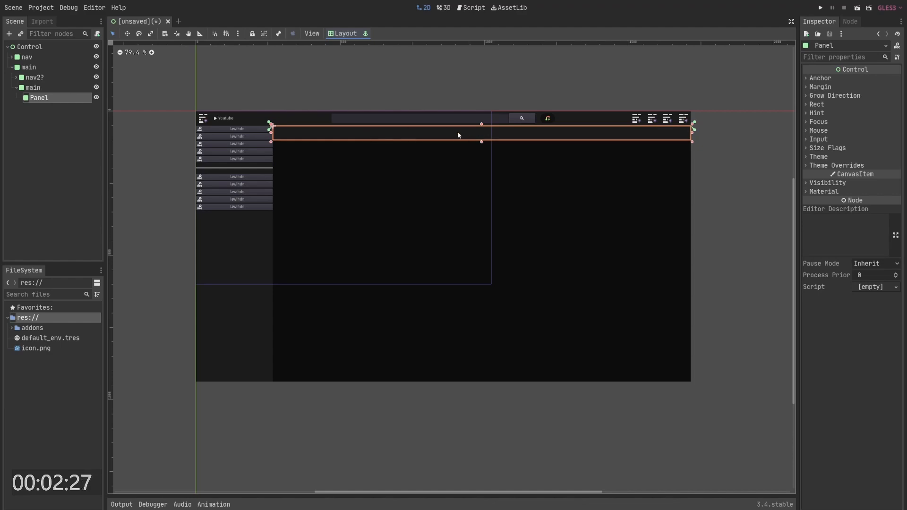
# - Add an HBoxContainer as a child of the Panel
pyautogui.rightClick(48, 99)
pyautogui.click(72, 105)
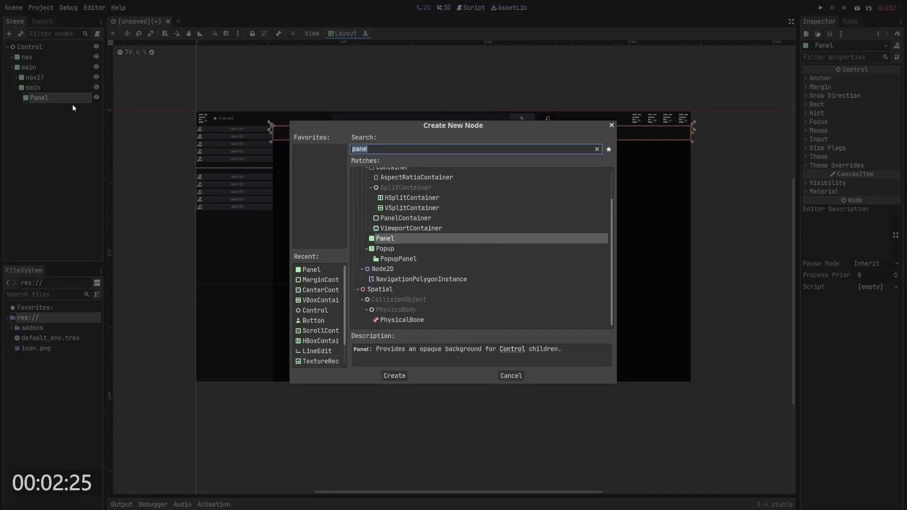
pyautogui.write('hb')
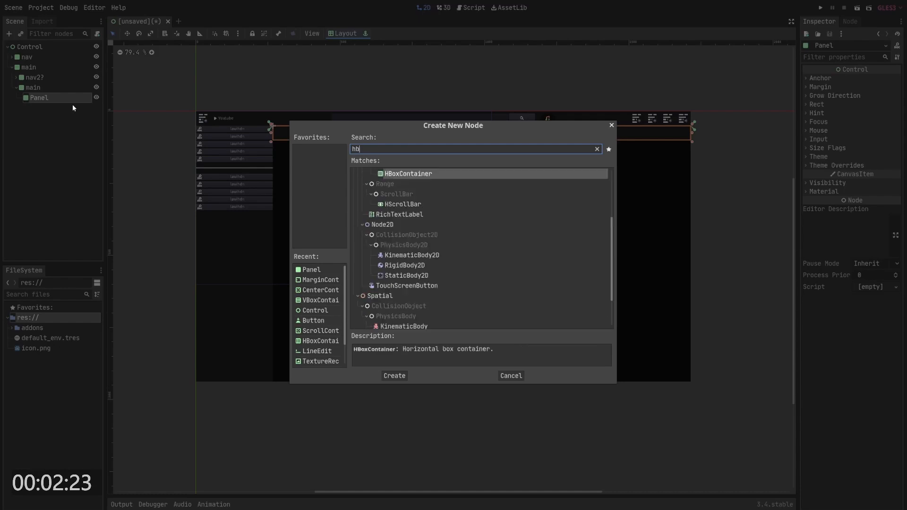
pyautogui.press('Return')
# - Add a ScrollContainer as a child of the Panel
pyautogui.rightClick(57, 98)
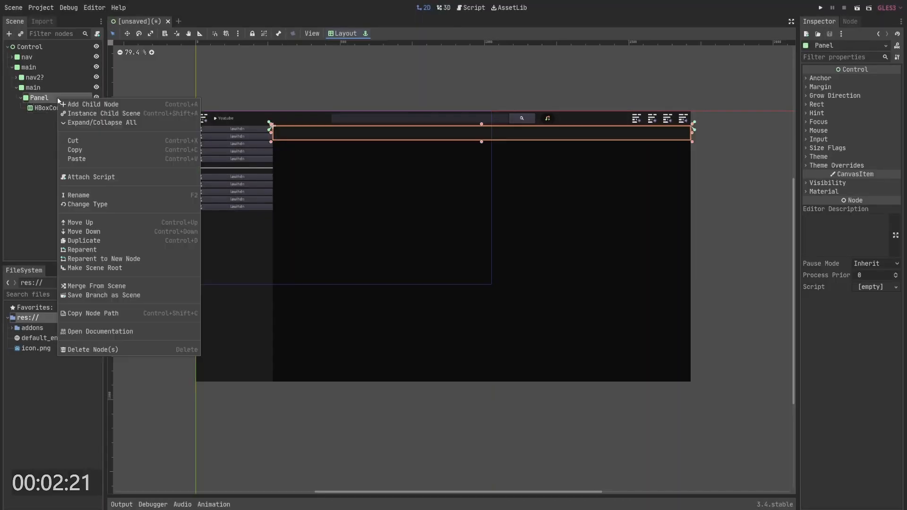
pyautogui.click(82, 102)
pyautogui.write('scro')
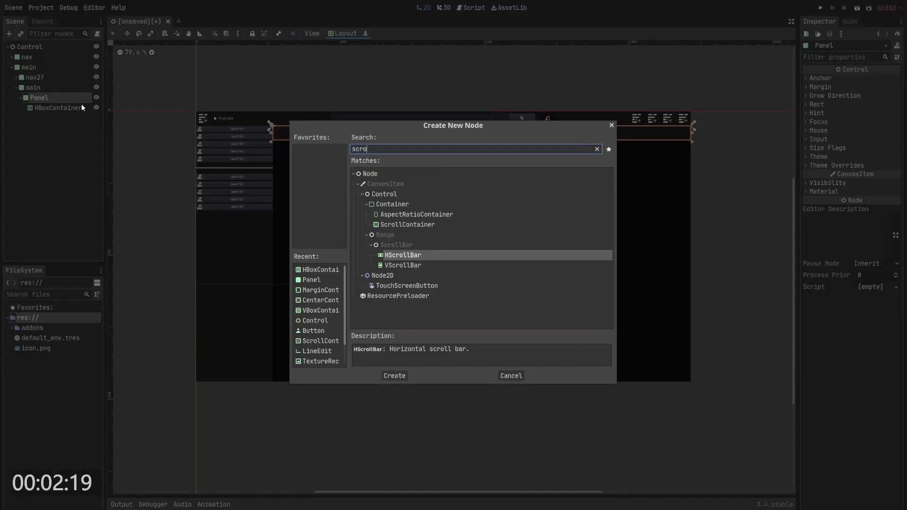
pyautogui.press('Up')
pyautogui.press('Up')
pyautogui.press('Down')
pyautogui.press('Return')
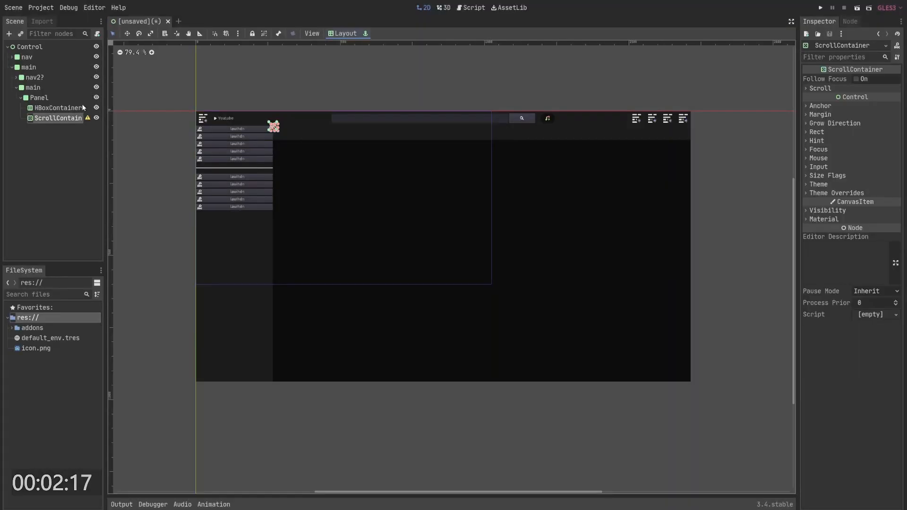
# - Move the HBoxContainer into the ScrollContainer and give the ScrollContainer a Full Rect layout
pyautogui.moveTo(81, 105); pyautogui.dragTo(67, 122)
pyautogui.click(62, 107)
pyautogui.click(342, 36)
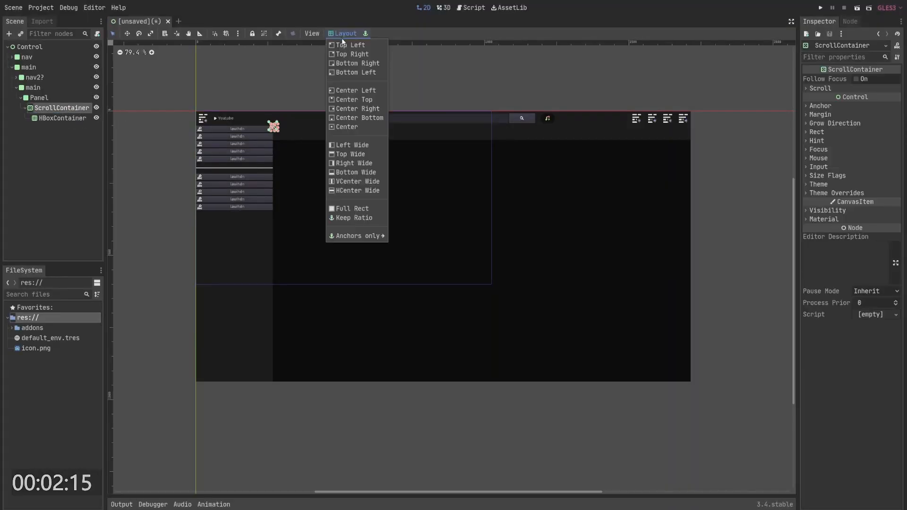
pyautogui.click(353, 208)
# - Add a Button as a child of the HBoxContainer
pyautogui.click(65, 118)
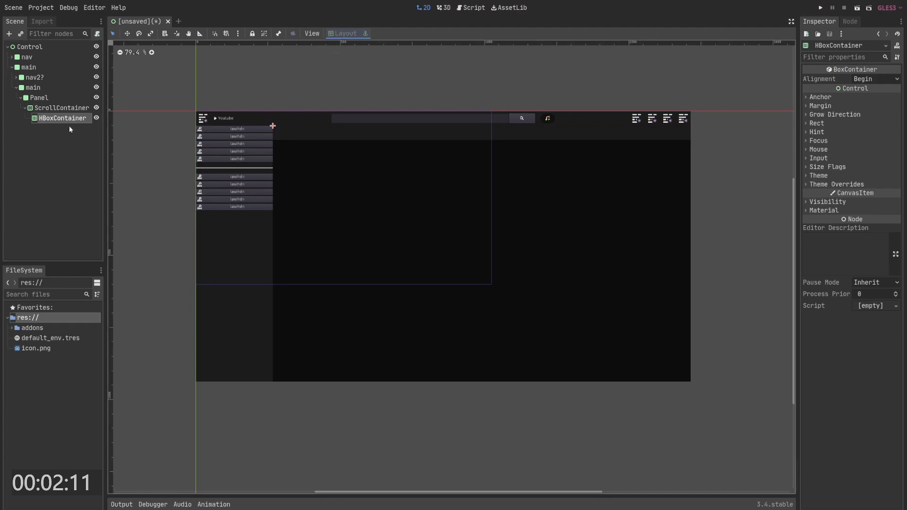
pyautogui.rightClick(84, 118)
pyautogui.click(84, 119)
pyautogui.write('butt')
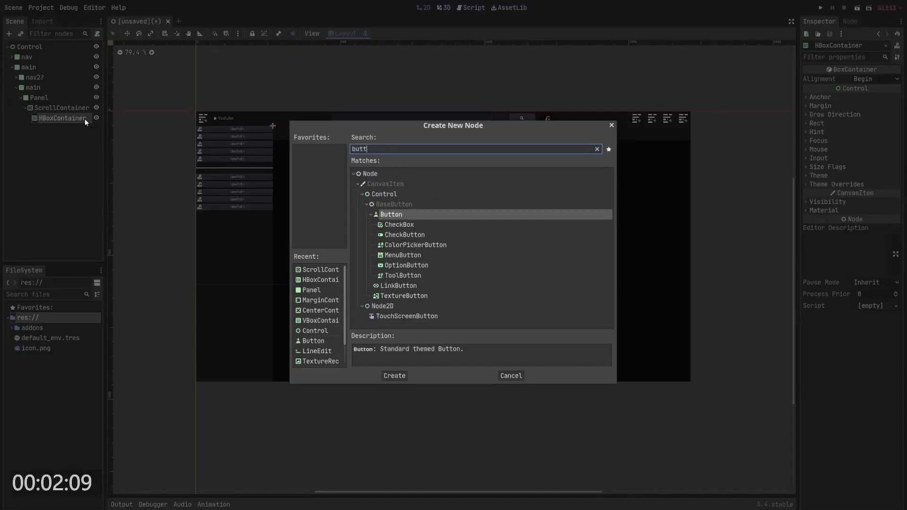
pyautogui.press('Return')
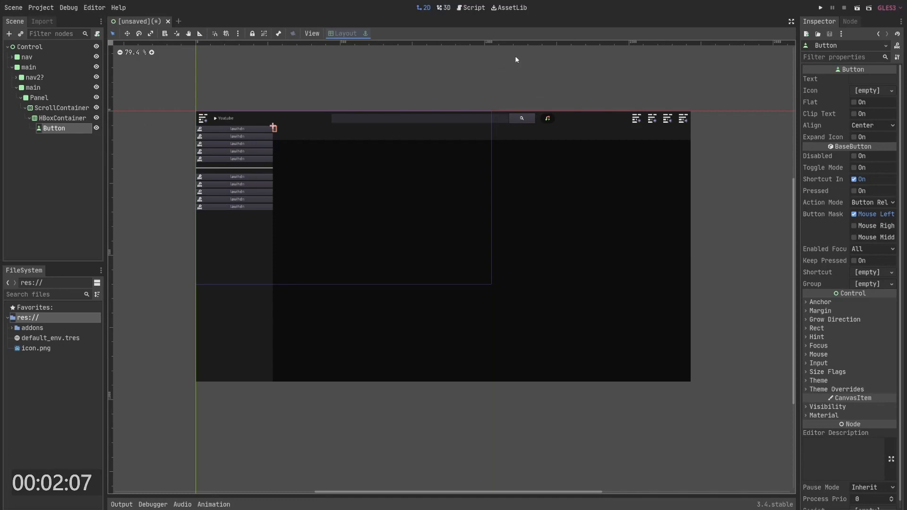
# - Enable the Button's horizontal and vertical Expand size flags
pyautogui.click(838, 319)
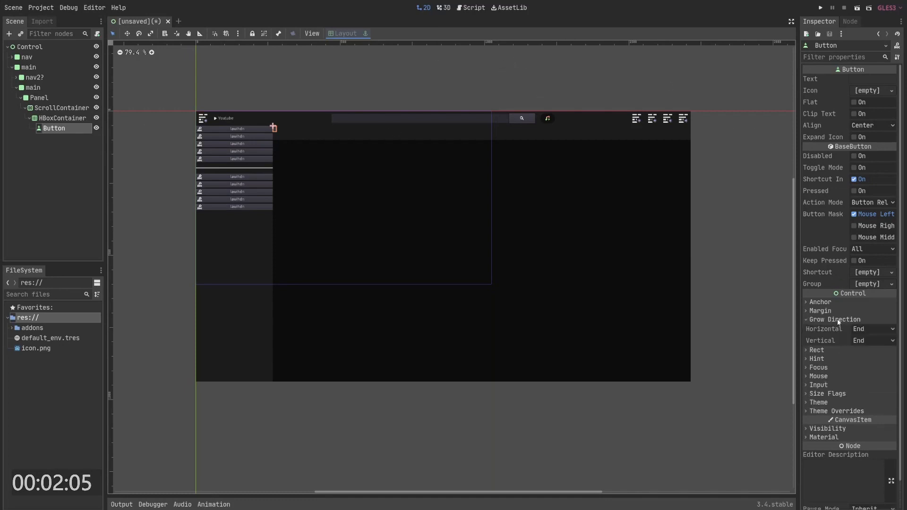
pyautogui.click(827, 394)
pyautogui.click(865, 416)
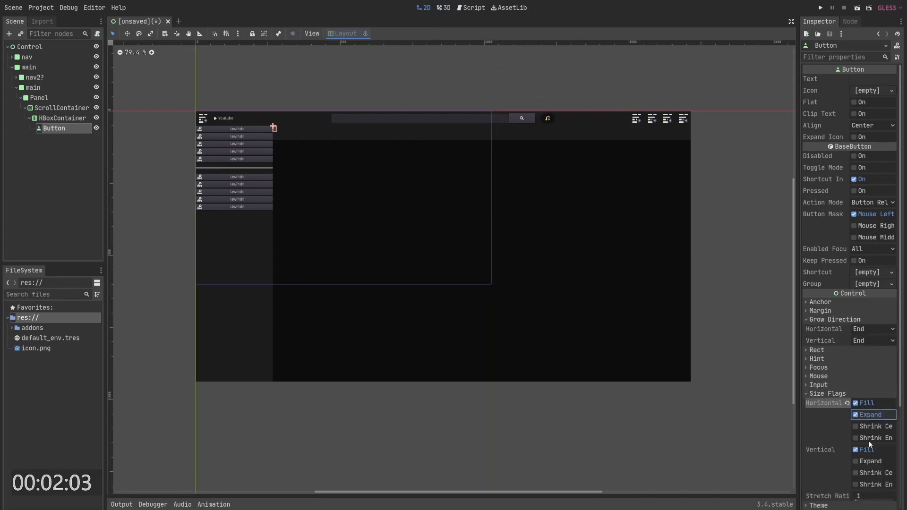
pyautogui.click(865, 461)
# - Enable the HBoxContainer's horizontal and vertical Expand size flags
pyautogui.click(52, 119)
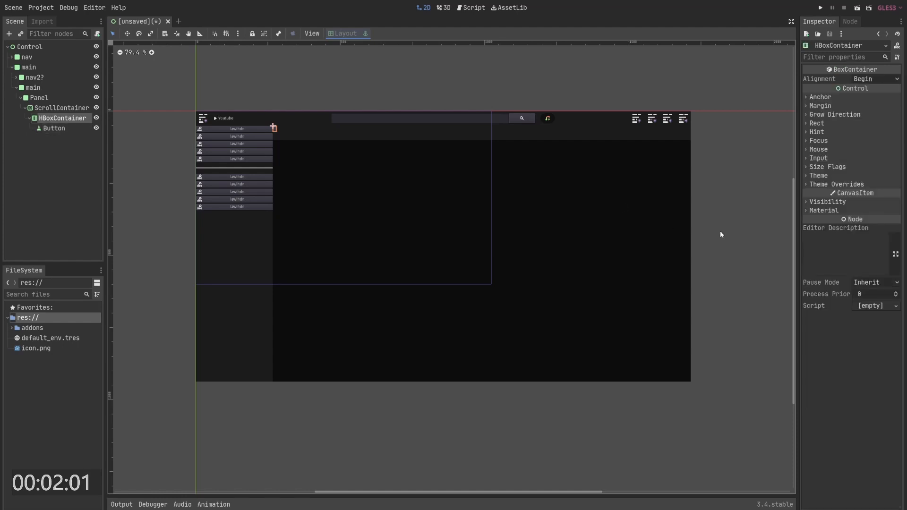
pyautogui.click(834, 166)
pyautogui.click(858, 188)
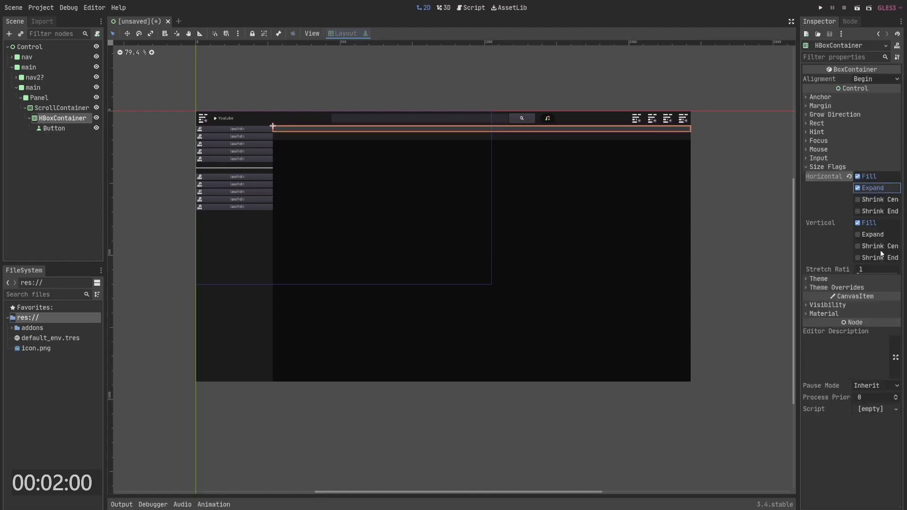
pyautogui.click(858, 234)
# - Turn off the Button's horizontal Expand flag and set its text to awhdlkha
pyautogui.click(54, 128)
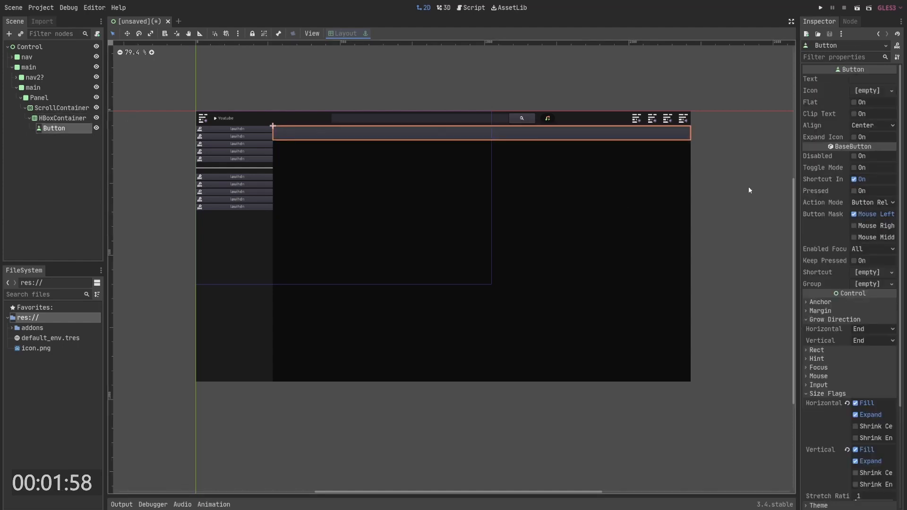
pyautogui.click(866, 415)
pyautogui.click(869, 79)
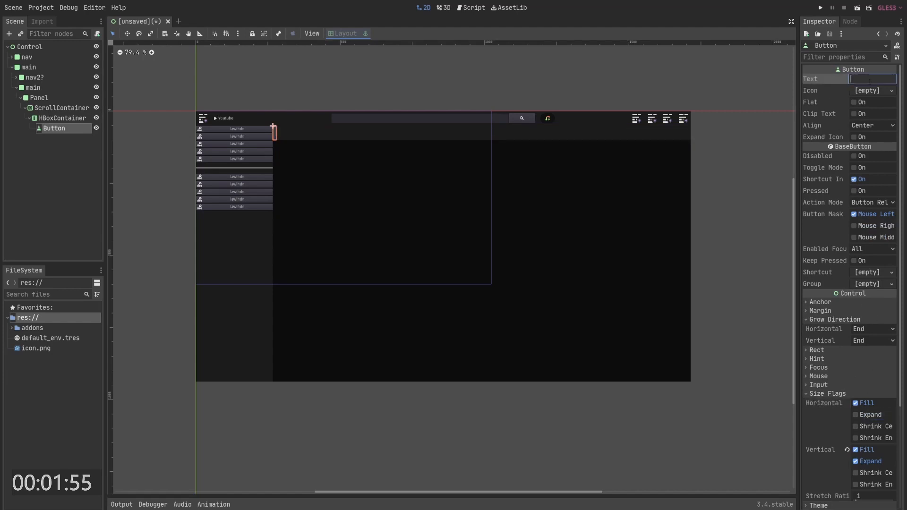
pyautogui.write('awhdlkha')
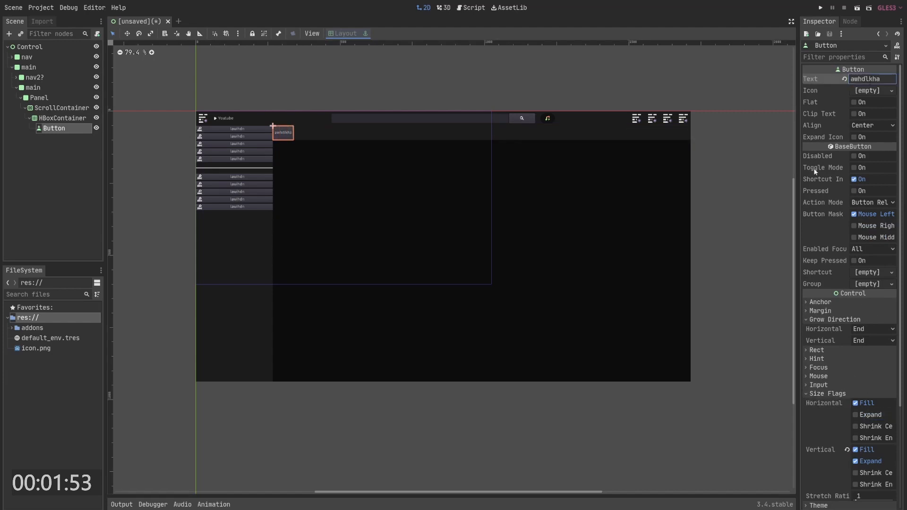
# - Give the Button a new StyleBoxFlat as its Normal style override
pyautogui.scroll(-5, 861, 378)
pyautogui.click(837, 382)
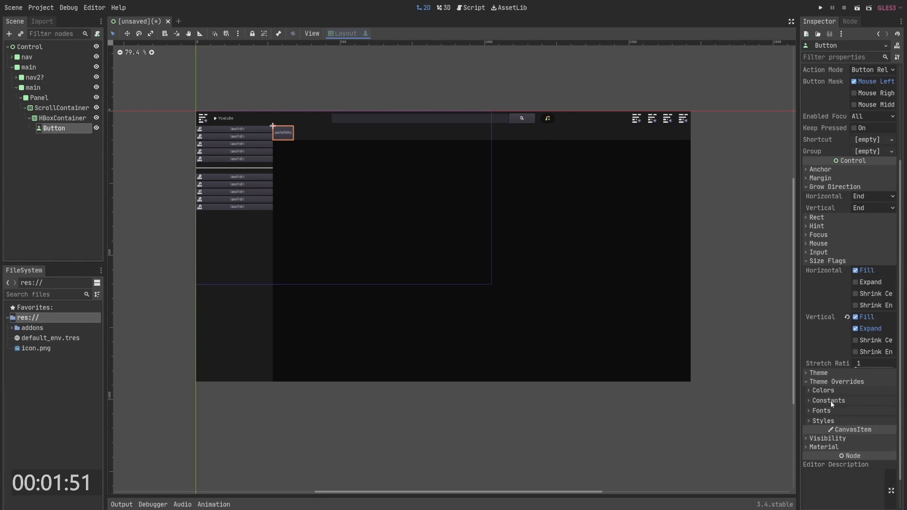
pyautogui.click(833, 422)
pyautogui.click(850, 474)
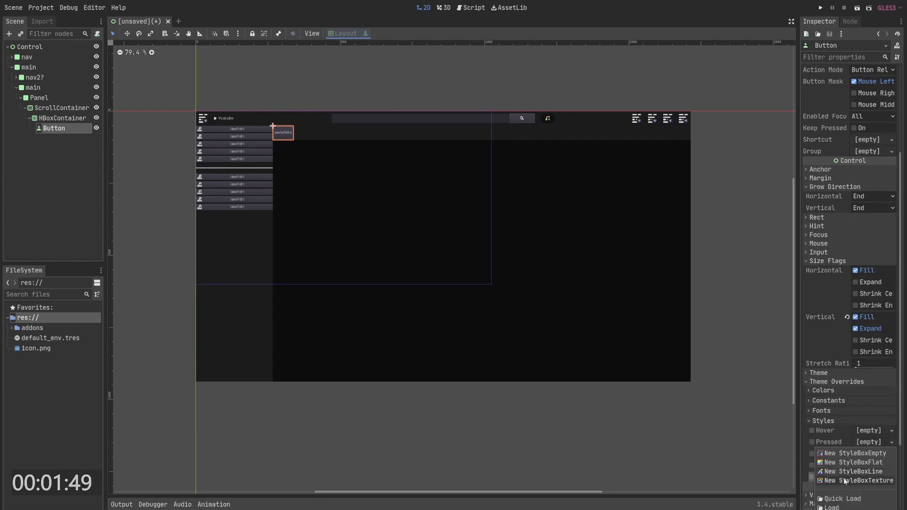
pyautogui.click(849, 463)
pyautogui.scroll(-4, 860, 470)
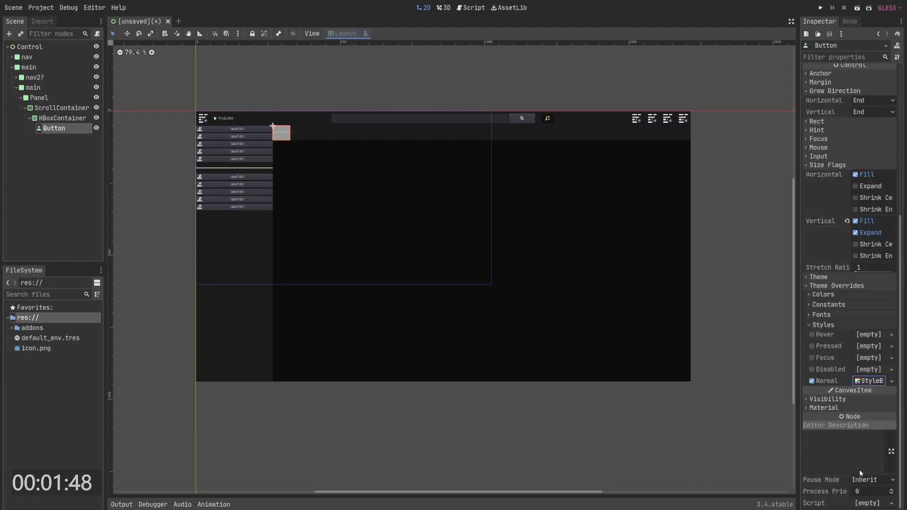
# - Set the Button's Normal StyleBoxFlat background color to 4f4f4f
pyautogui.click(868, 381)
pyautogui.scroll(-4, 867, 402)
pyautogui.click(871, 284)
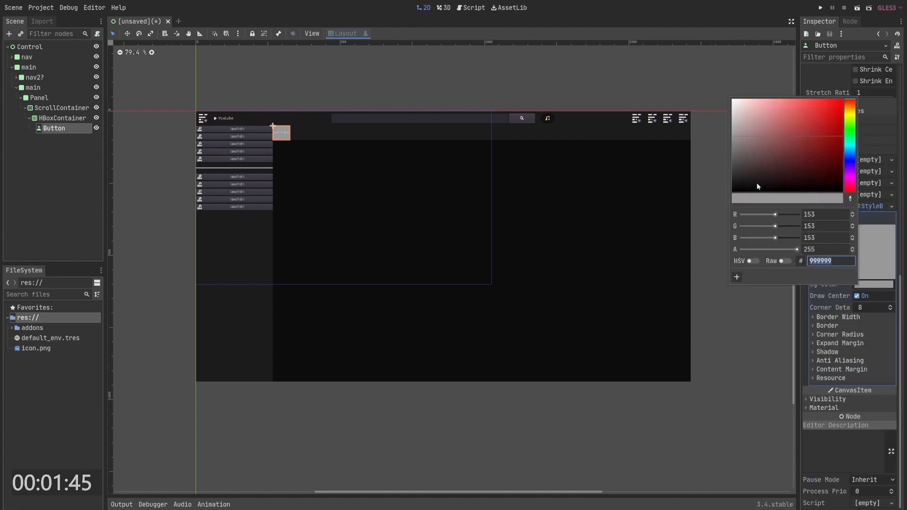
pyautogui.moveTo(756, 182); pyautogui.dragTo(712, 163)
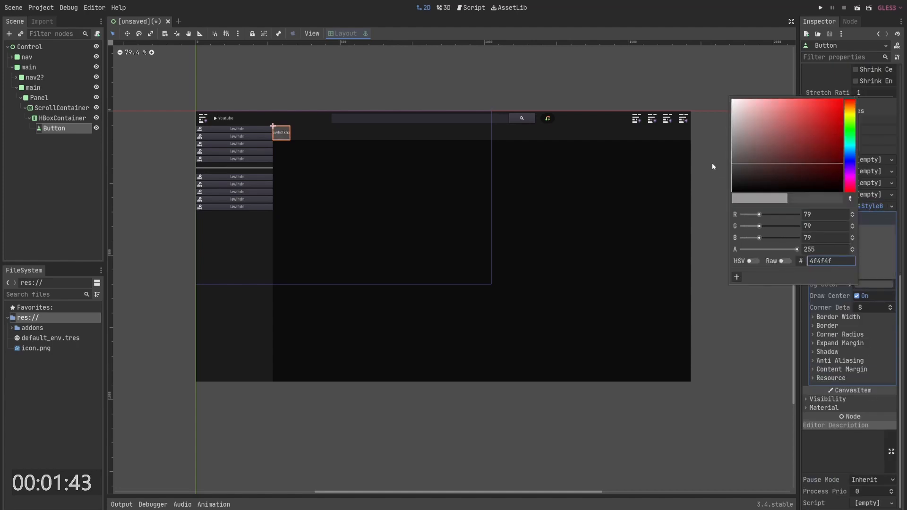
# - Set all four corner radii of the Button's StyleBoxFlat to 50
pyautogui.click(844, 335)
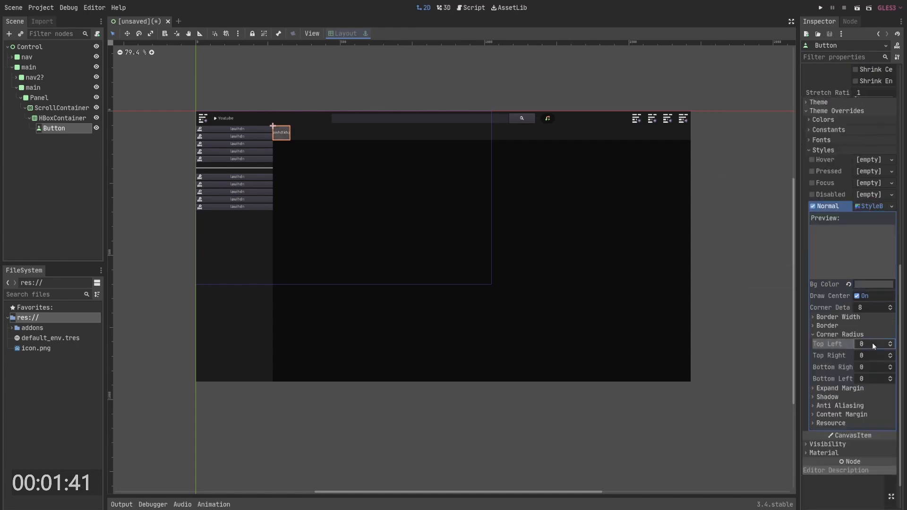
pyautogui.write('50')
pyautogui.press('Tab')
pyautogui.write('50')
pyautogui.press('Tab')
pyautogui.write('50')
pyautogui.press('Tab')
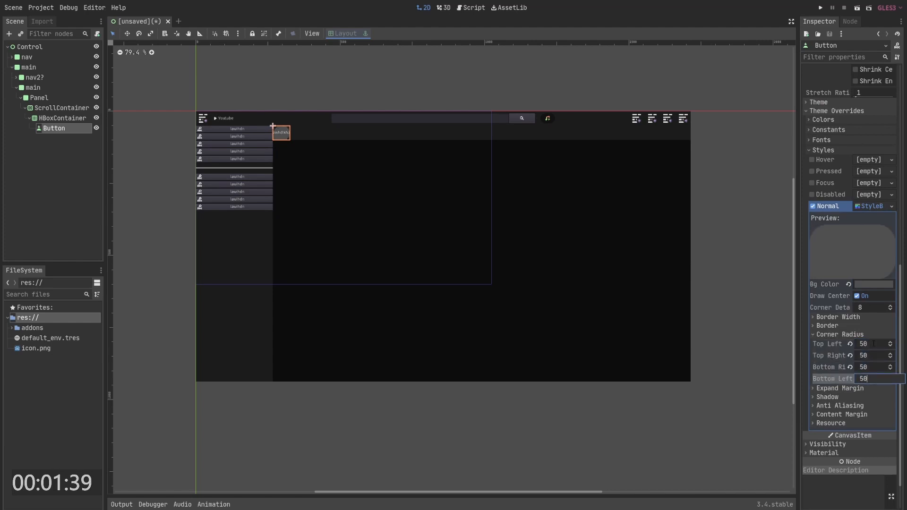
pyautogui.write('50')
pyautogui.press('Return')
# - Duplicate the rounded Button repeatedly to fill the HBoxContainer with a row of buttons
pyautogui.click(70, 120)
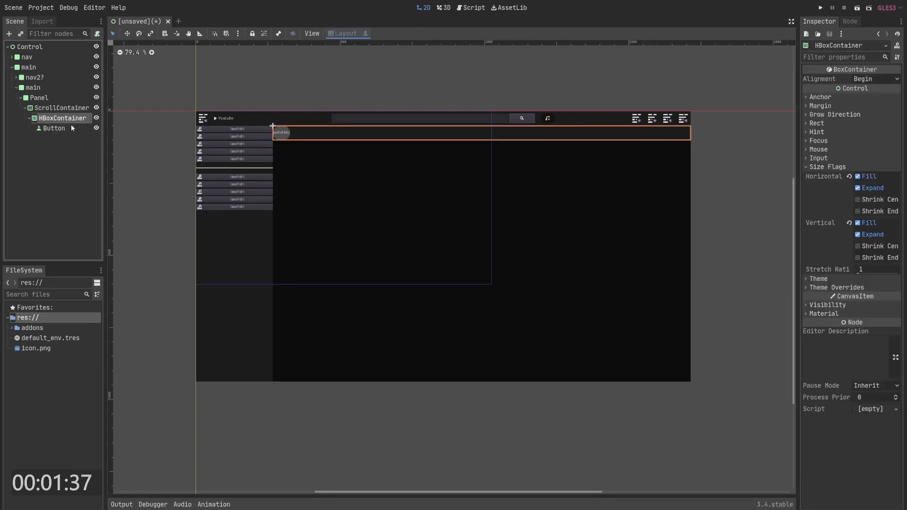
pyautogui.click(70, 128)
pyautogui.hotkey('ctrl', 'd')
pyautogui.hotkey('ctrl', 'd')
pyautogui.hotkey('ctrl', 'd')
pyautogui.hotkey('ctrl', 'd')
pyautogui.hotkey('ctrl', 'd')
pyautogui.hotkey('ctrl', 'd')
pyautogui.hotkey('ctrl', 'd')
pyautogui.hotkey('ctrl', 'd')
pyautogui.hotkey('ctrl', 'd')
pyautogui.hotkey('ctrl', 'd')
pyautogui.hotkey('ctrl', 'd')
pyautogui.hotkey('ctrl', 'd')
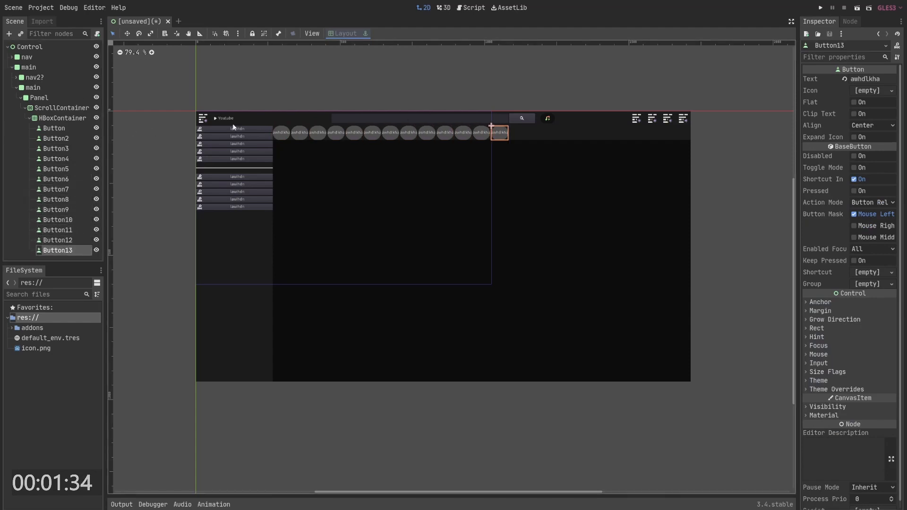
# - Set the HBoxContainer's Separation theme constant override to 15
pyautogui.click(62, 118)
pyautogui.click(823, 167)
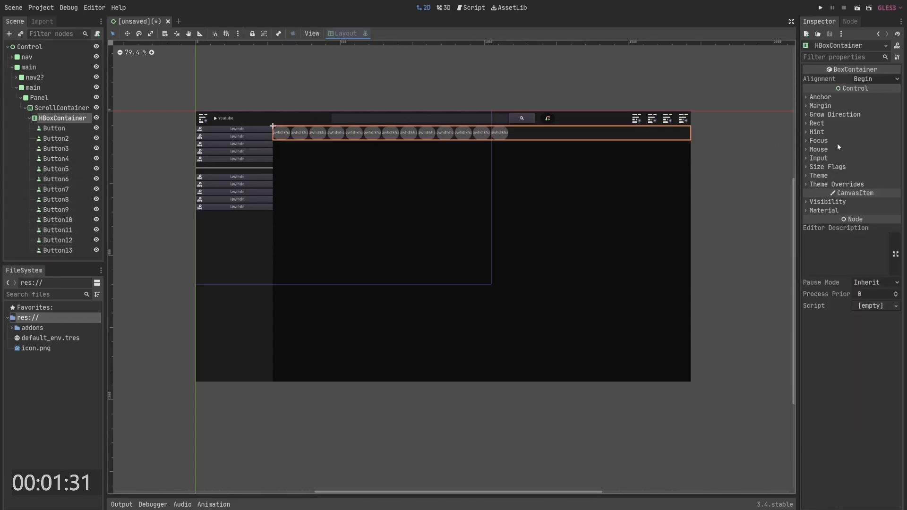
pyautogui.click(828, 115)
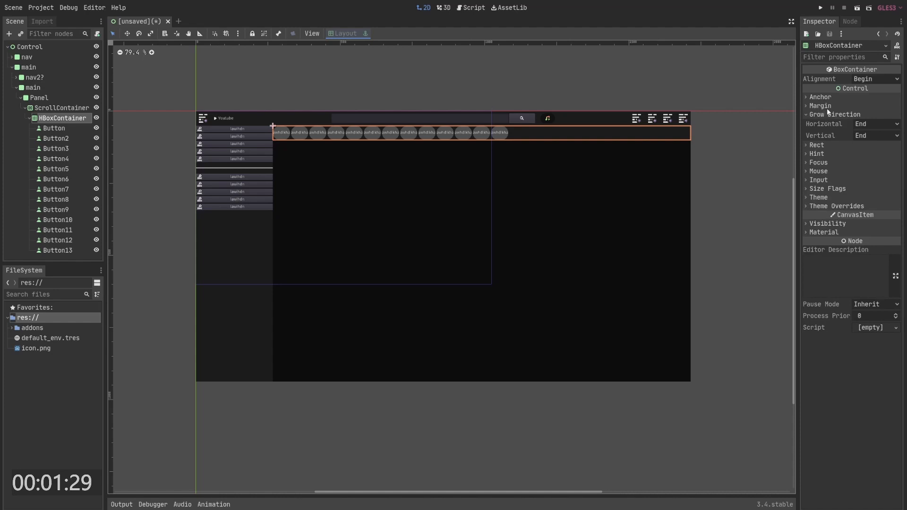
pyautogui.click(830, 206)
pyautogui.click(829, 215)
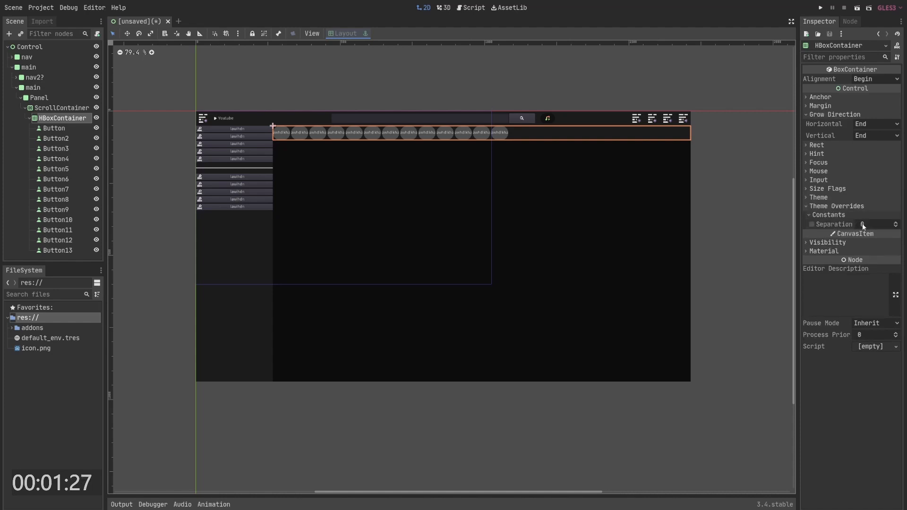
pyautogui.click(874, 222)
pyautogui.write('5')
pyautogui.press('Return')
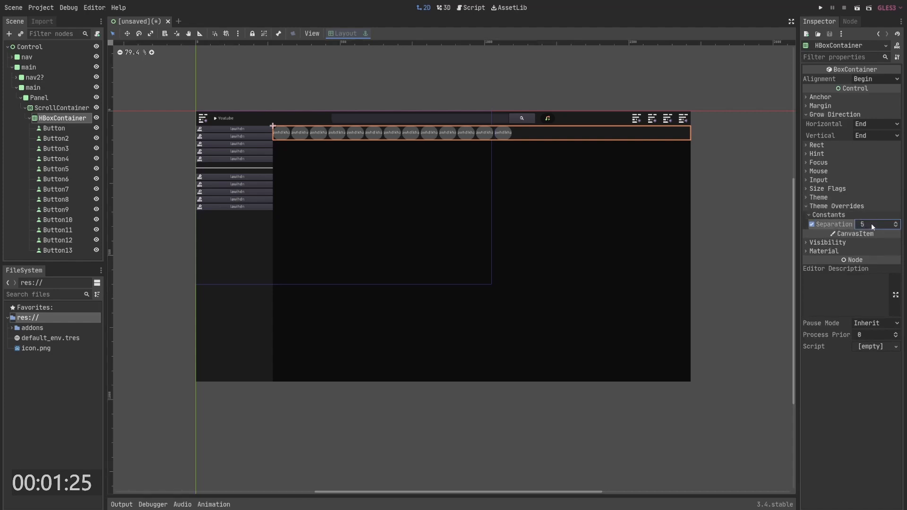
pyautogui.click(872, 224)
pyautogui.write('20')
pyautogui.press('Return')
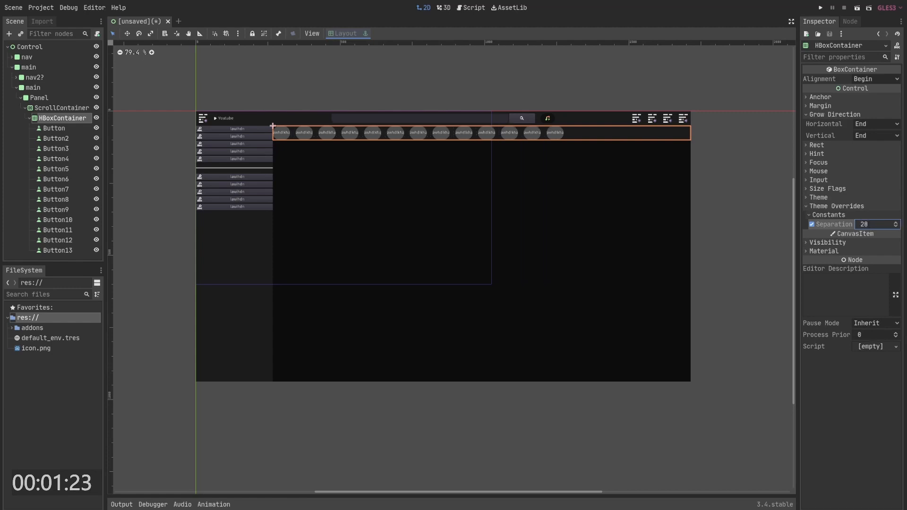
pyautogui.write('15')
pyautogui.press('Return')
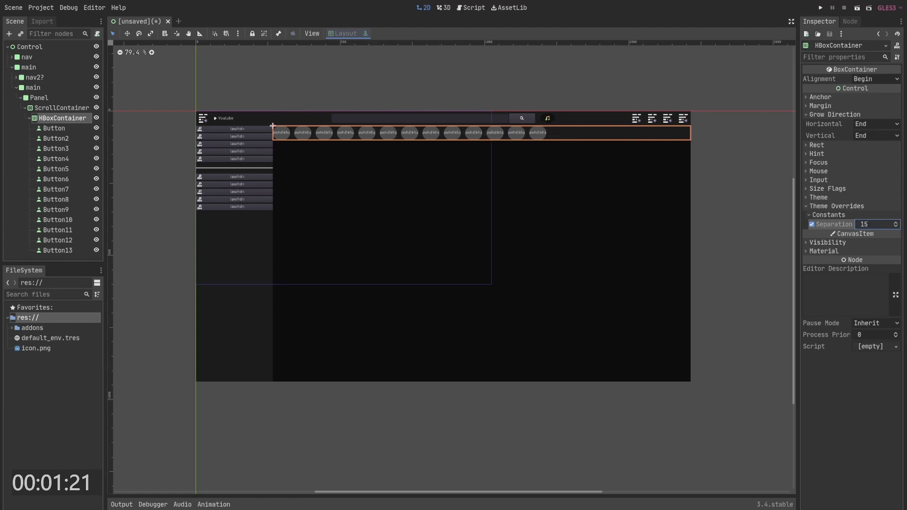
# - Resize the ScrollContainer so its edges sit slightly inside the content panel
pyautogui.click(405, 90)
pyautogui.click(49, 119)
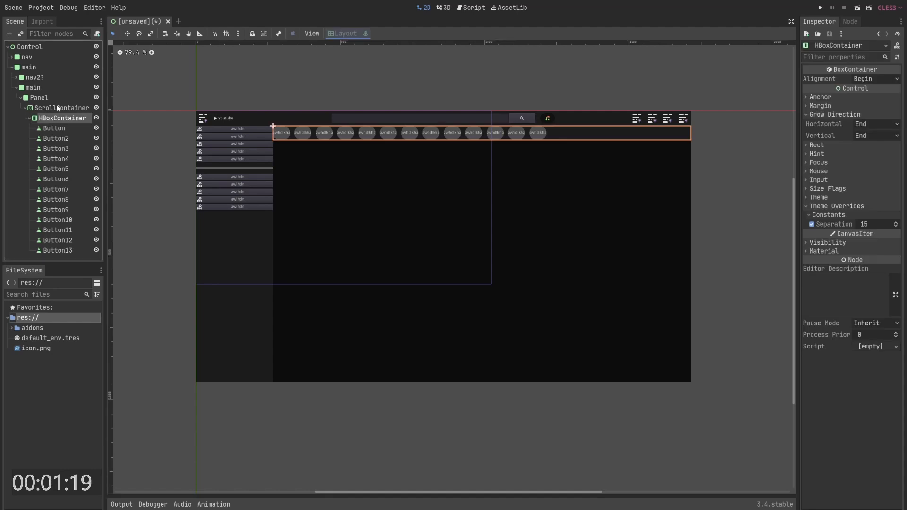
pyautogui.click(57, 109)
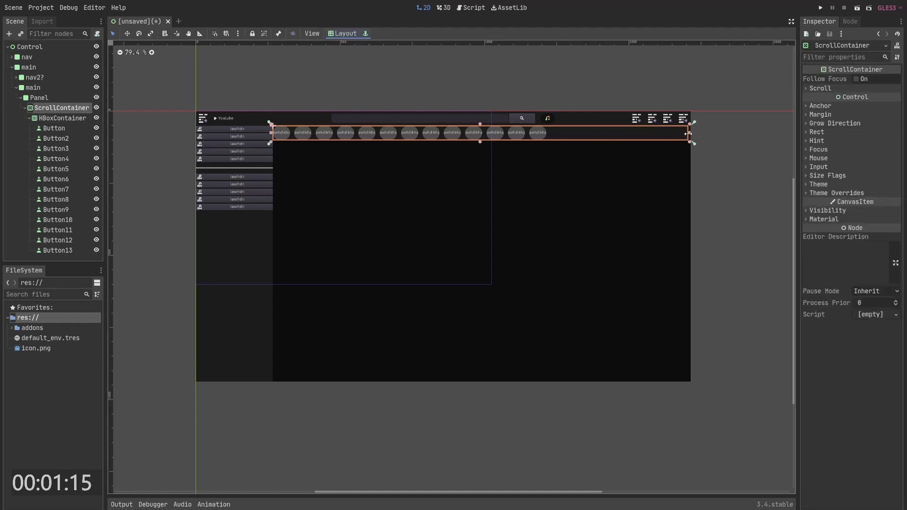
pyautogui.moveTo(692, 133); pyautogui.dragTo(680, 133)
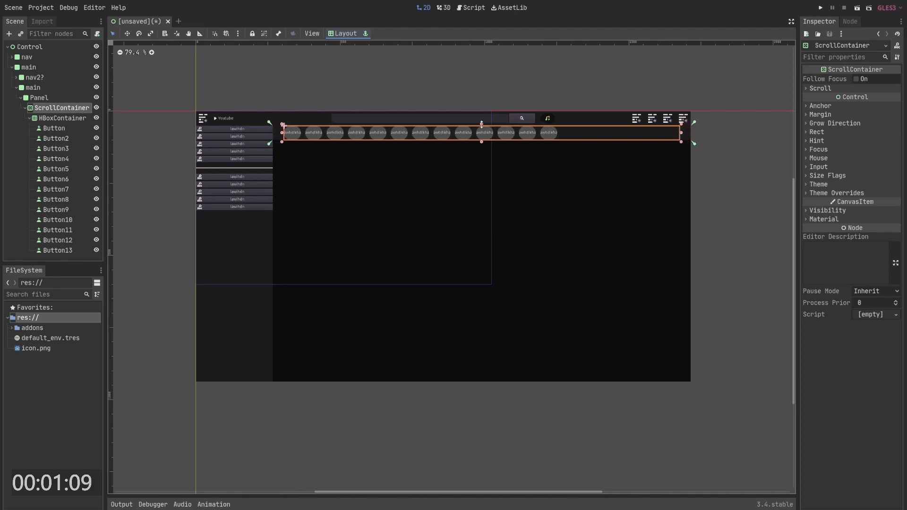
pyautogui.moveTo(481, 124); pyautogui.dragTo(484, 126)
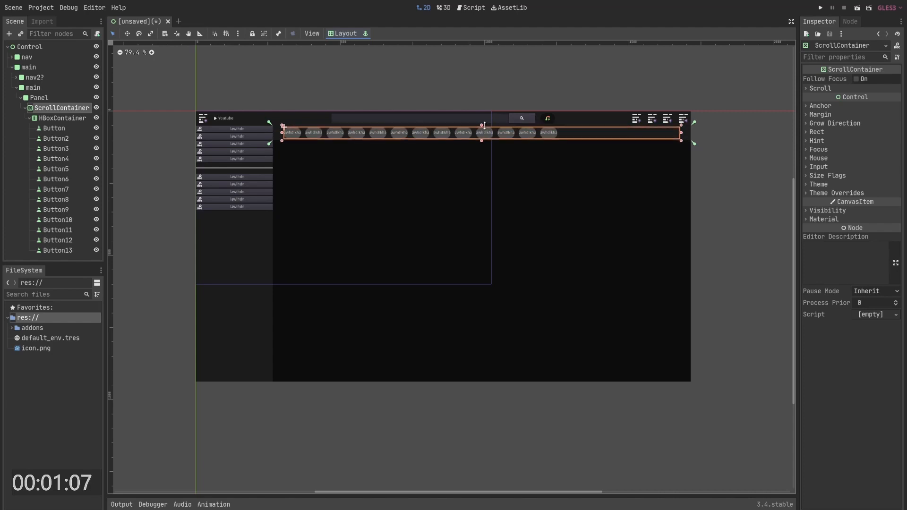
# - Inspect the row of rounded category buttons in the viewport
pyautogui.click(60, 119)
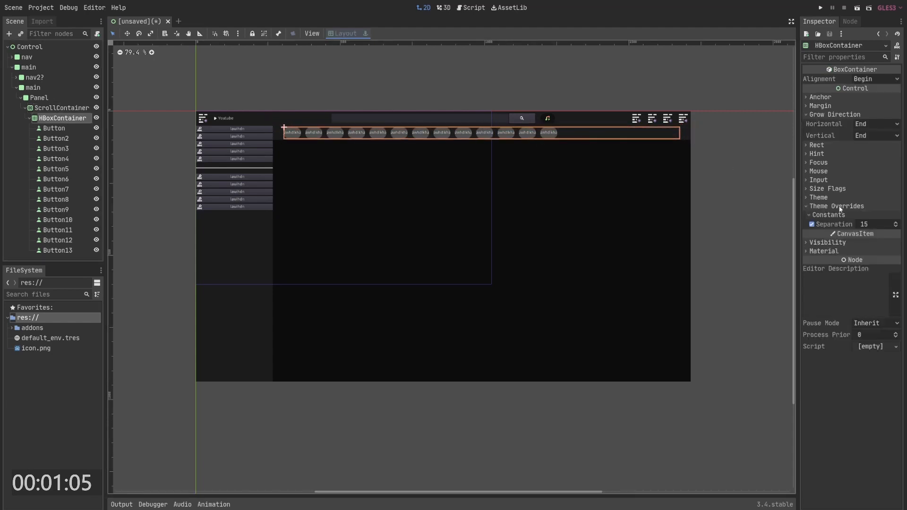
pyautogui.click(365, 118)
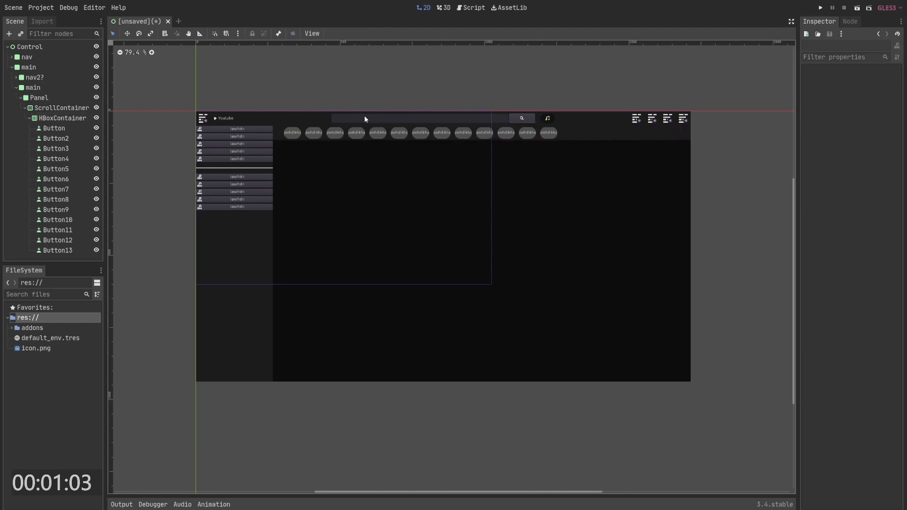
pyautogui.scroll(5, 277, 127)
pyautogui.scroll(-15, 344, 164)
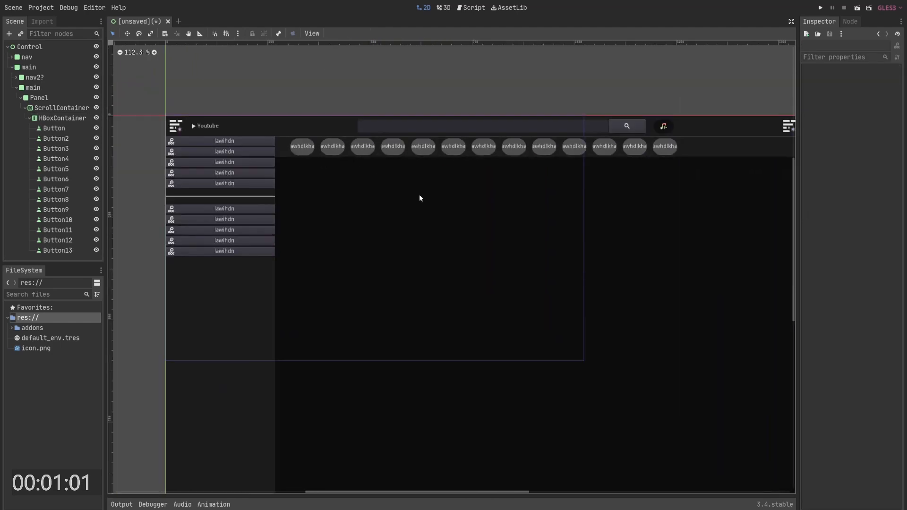
pyautogui.moveTo(422, 179); pyautogui.dragTo(418, 168, button='middle')
pyautogui.click(53, 129)
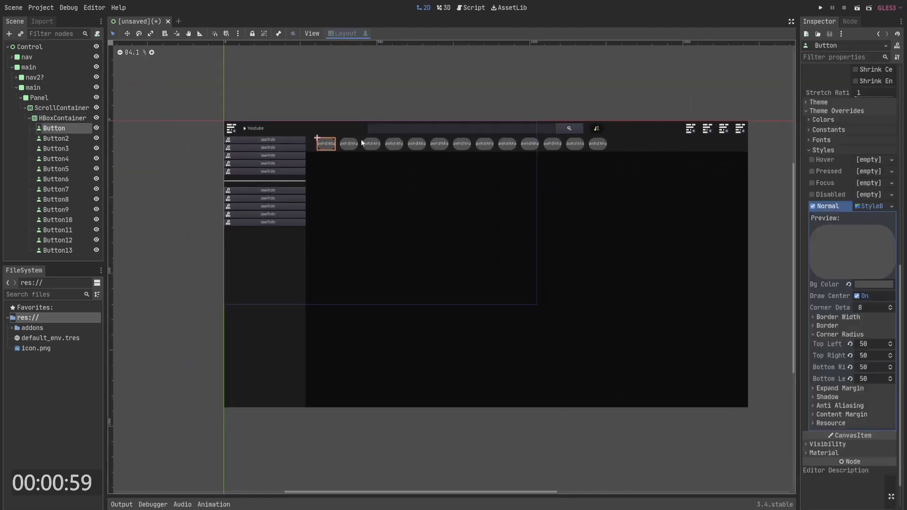
pyautogui.click(397, 117)
pyautogui.click(31, 119)
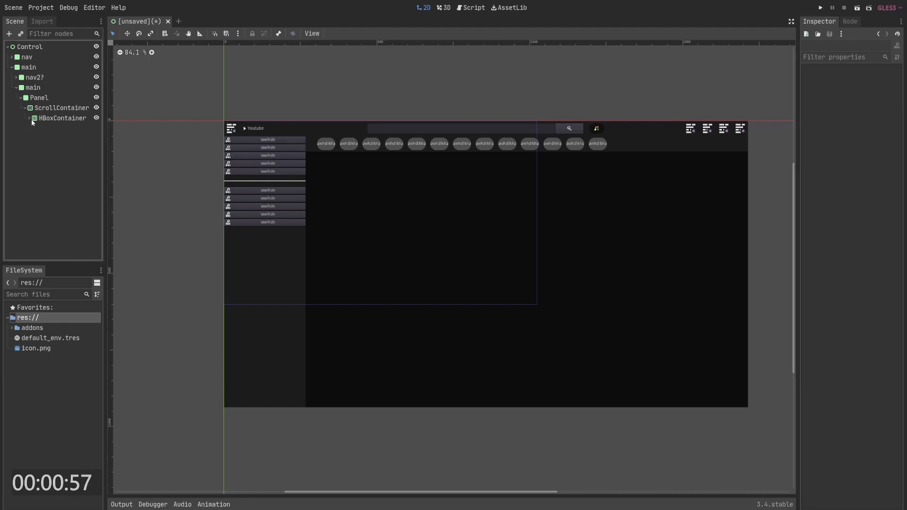
# - Add a GridContainer child to the Panel and apply the Full Rect layout to it
pyautogui.rightClick(41, 98)
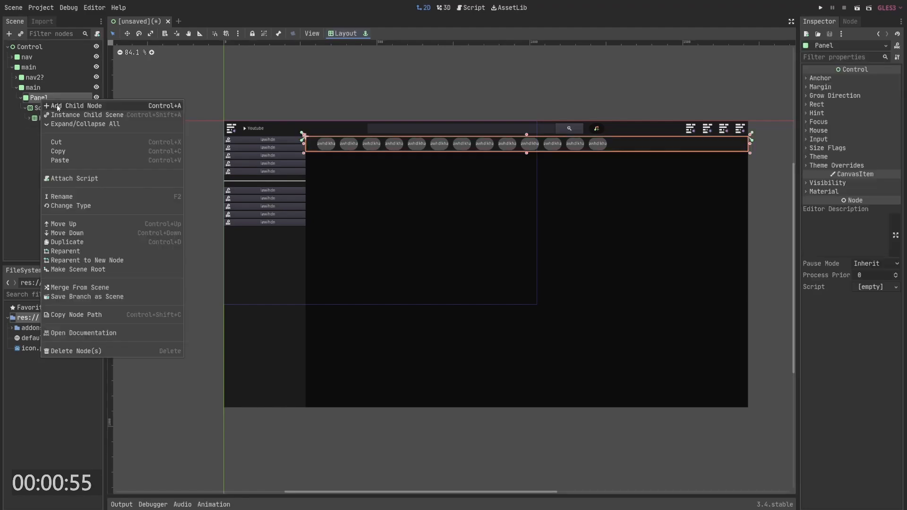
pyautogui.click(58, 104)
pyautogui.write('gri')
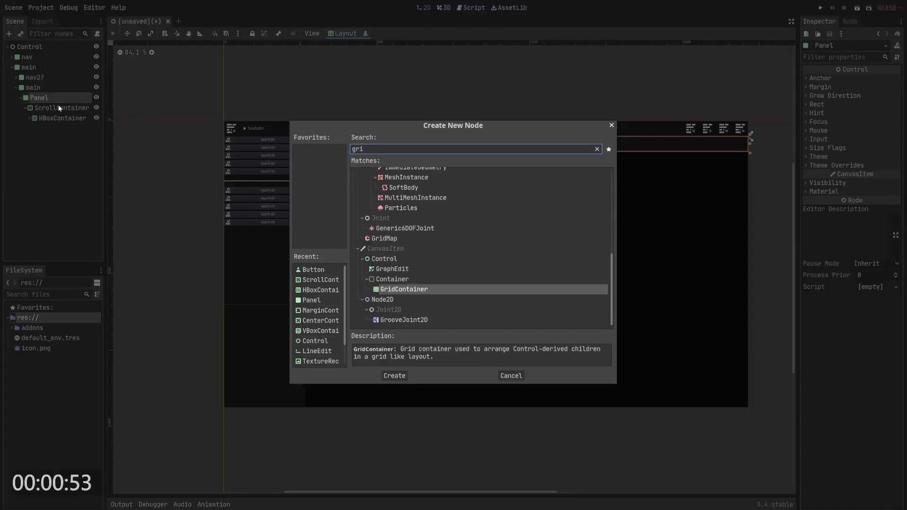
pyautogui.press('Return')
pyautogui.click(352, 33)
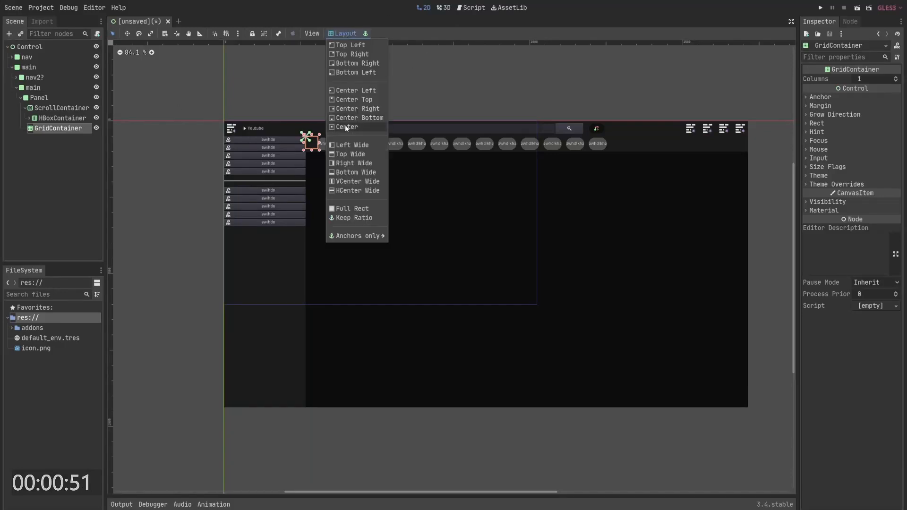
pyautogui.click(351, 207)
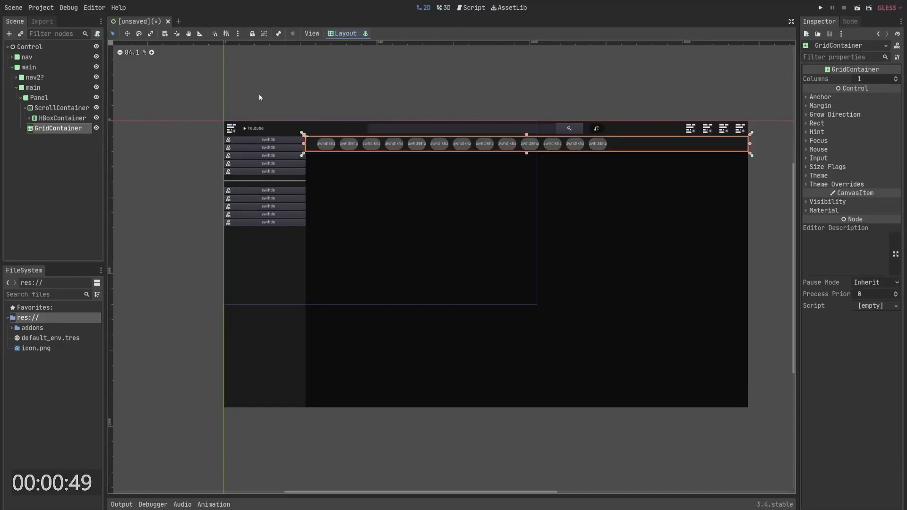
# - Move the GridContainer out beside the Panel and lower its top edge below the button row
pyautogui.moveTo(72, 135); pyautogui.dragTo(42, 96)
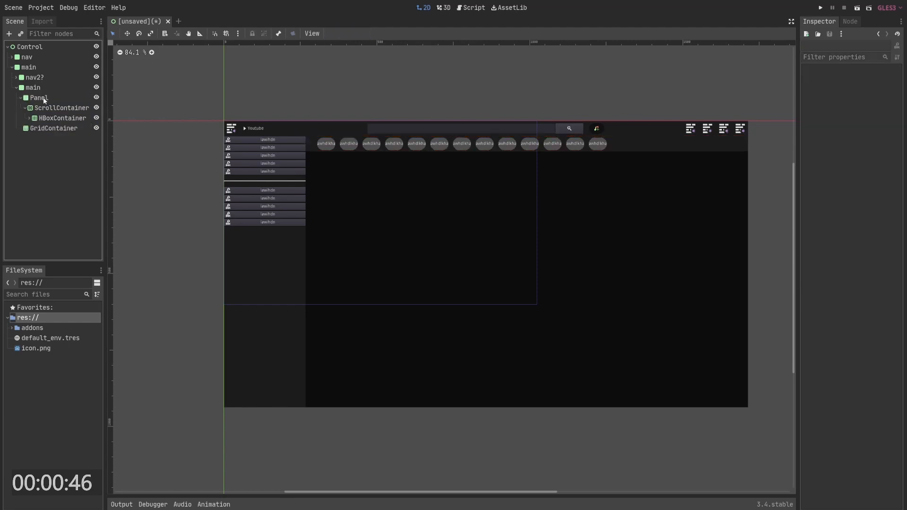
pyautogui.click(52, 127)
pyautogui.moveTo(526, 137); pyautogui.dragTo(522, 152)
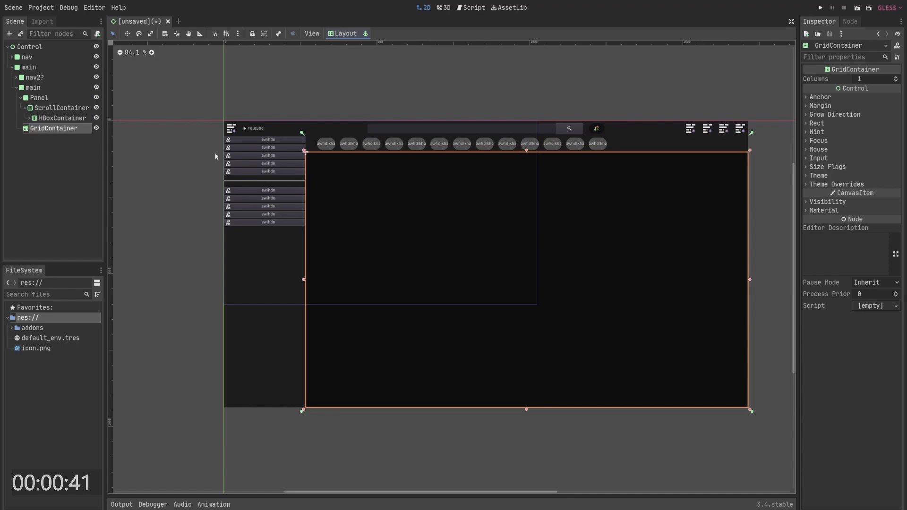
# - Add a GridContainer child node inside the GridContainer
pyautogui.rightClick(75, 129)
pyautogui.click(86, 136)
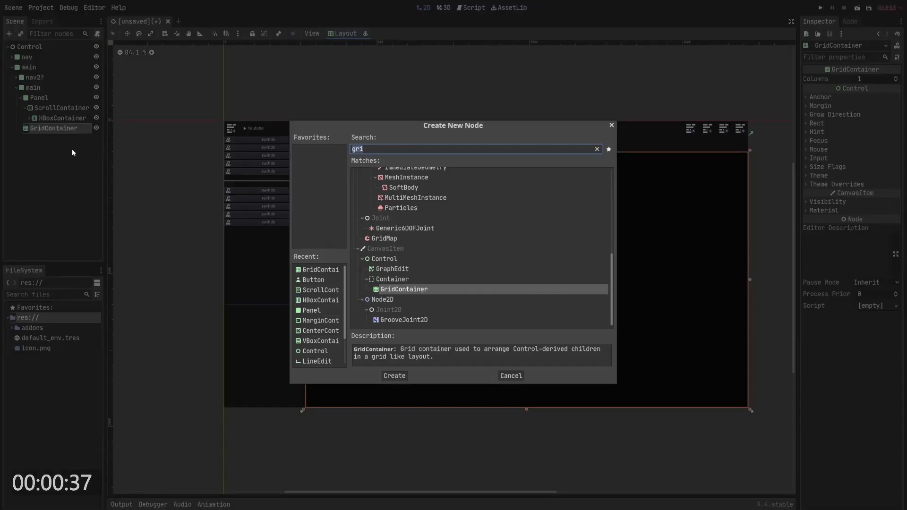
pyautogui.press('Return')
# - Open a new scene tab with a User Interface root node
pyautogui.click(178, 22)
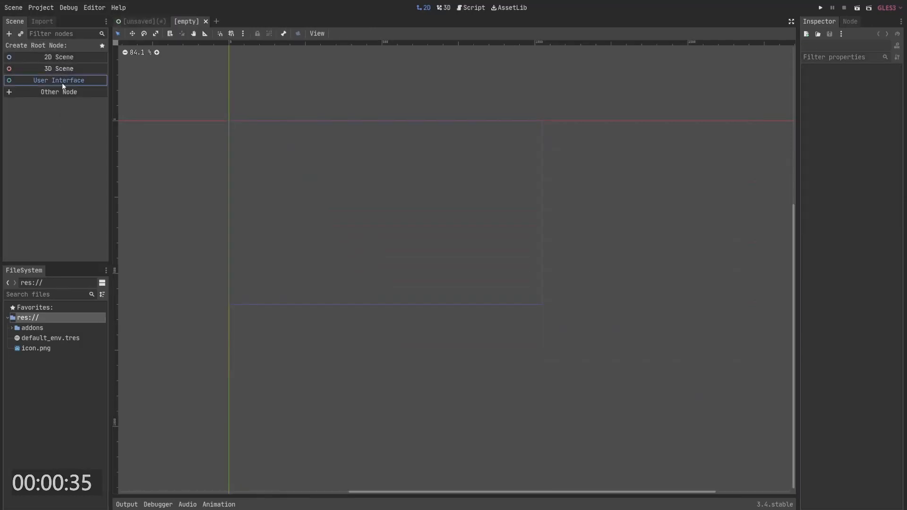
pyautogui.click(62, 81)
pyautogui.click(337, 34)
pyautogui.click(48, 48)
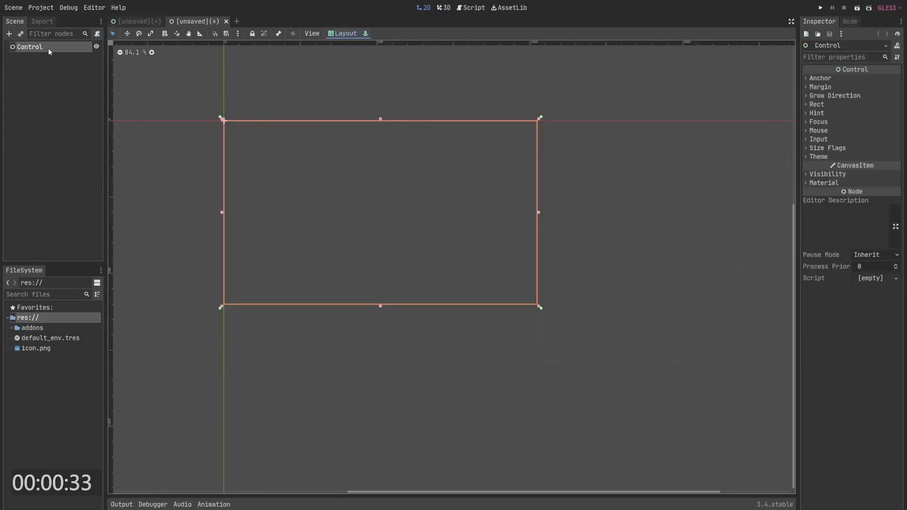
# - Add a VideoPlayer child node to the Control root
pyautogui.rightClick(48, 49)
pyautogui.click(72, 55)
pyautogui.write('video')
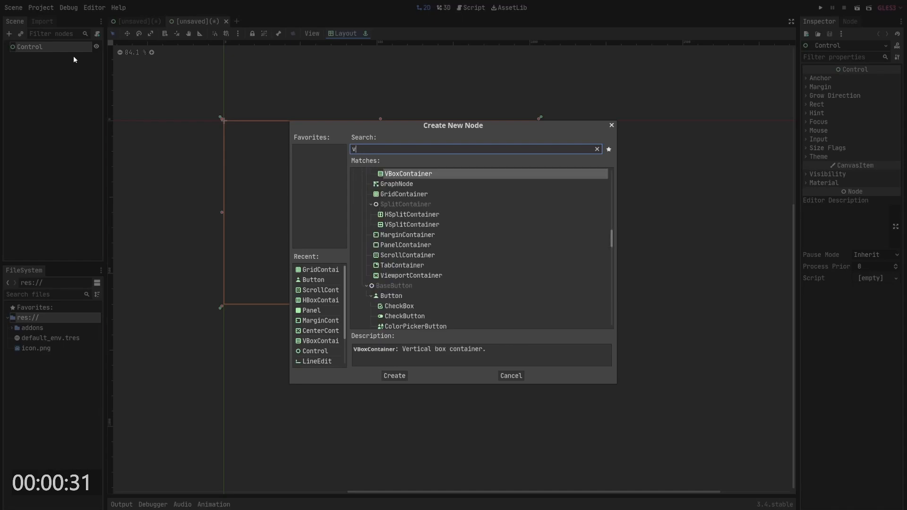
pyautogui.press('Return')
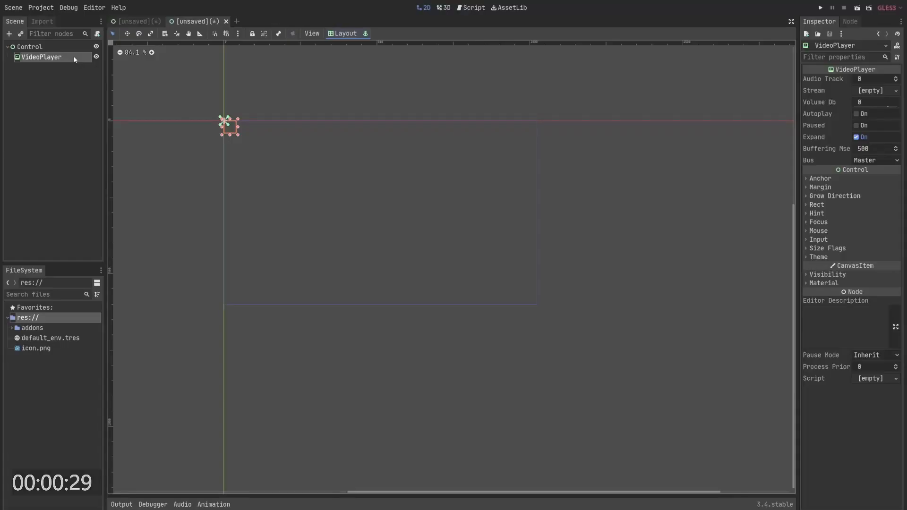
# - Apply Full Rect to the VideoPlayer and raise its bottom edge to about three quarters of the screen height
pyautogui.click(343, 33)
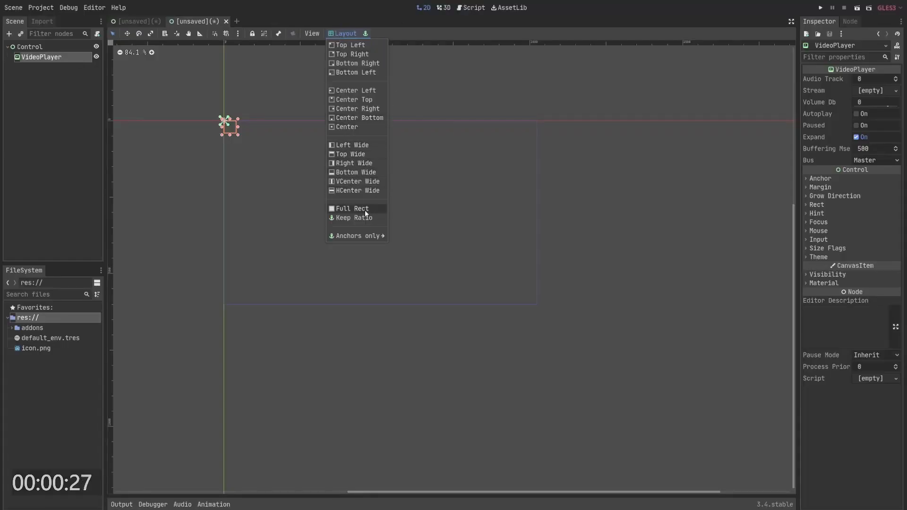
pyautogui.click(352, 208)
pyautogui.moveTo(381, 305); pyautogui.dragTo(382, 262)
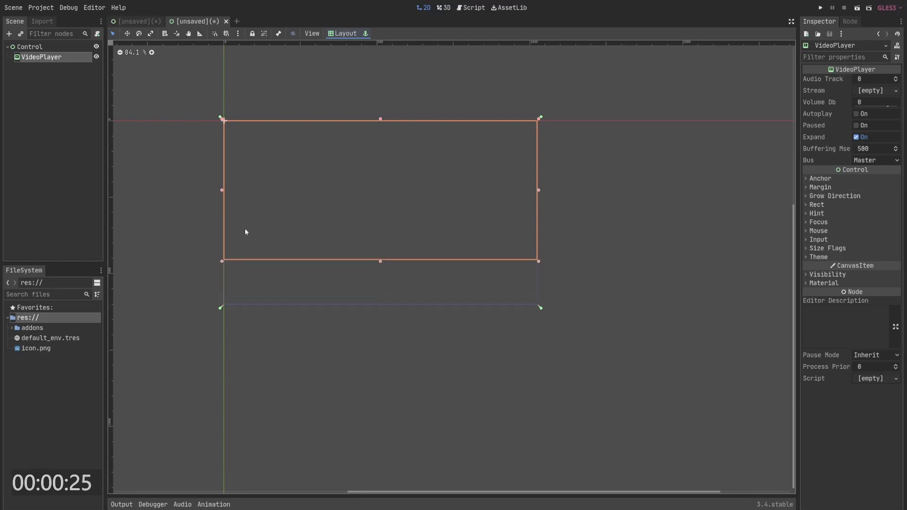
# - Add a Label child node to the Control root of the video scene
pyautogui.rightClick(43, 47)
pyautogui.click(62, 51)
pyautogui.write('la')
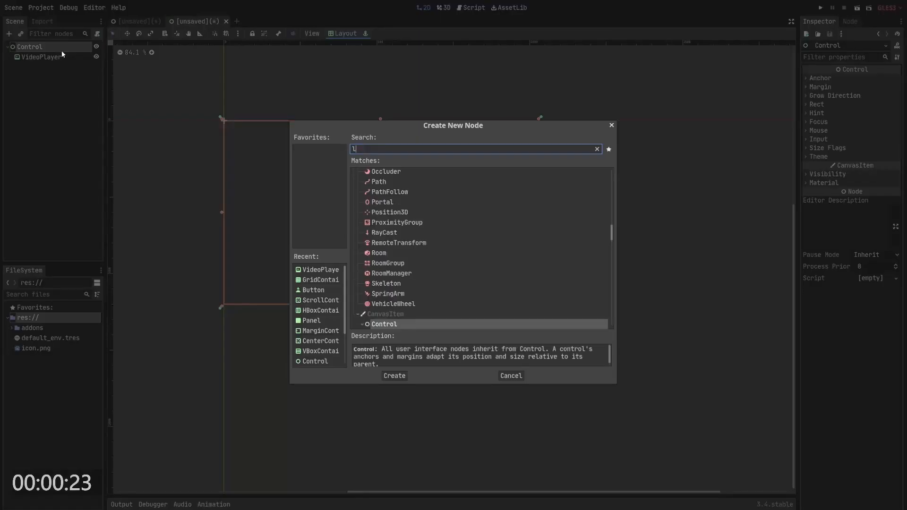
pyautogui.press('BackSpace')
pyautogui.press('BackSpace')
pyautogui.write('la')
pyautogui.press('Return')
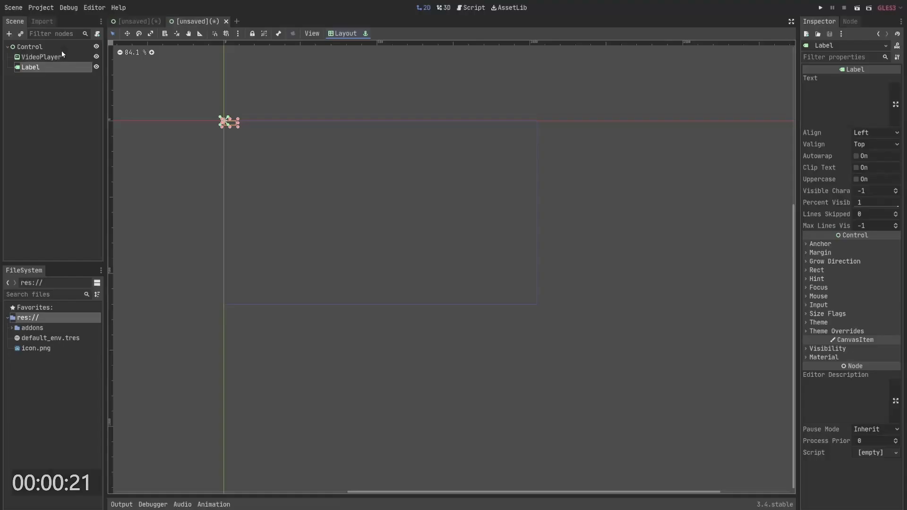
# - Anchor the Label along the bottom below the video area and set its text to awk.udhak.lwdha.liwdh
pyautogui.click(344, 34)
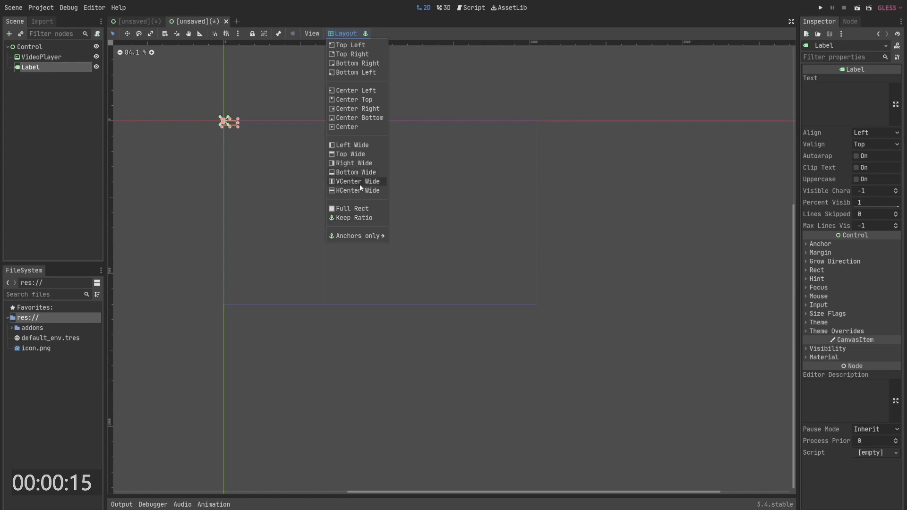
pyautogui.click(356, 172)
pyautogui.moveTo(381, 301); pyautogui.dragTo(382, 262)
pyautogui.click(860, 100)
pyautogui.write('awk.udhak.lwdha.liwdh')
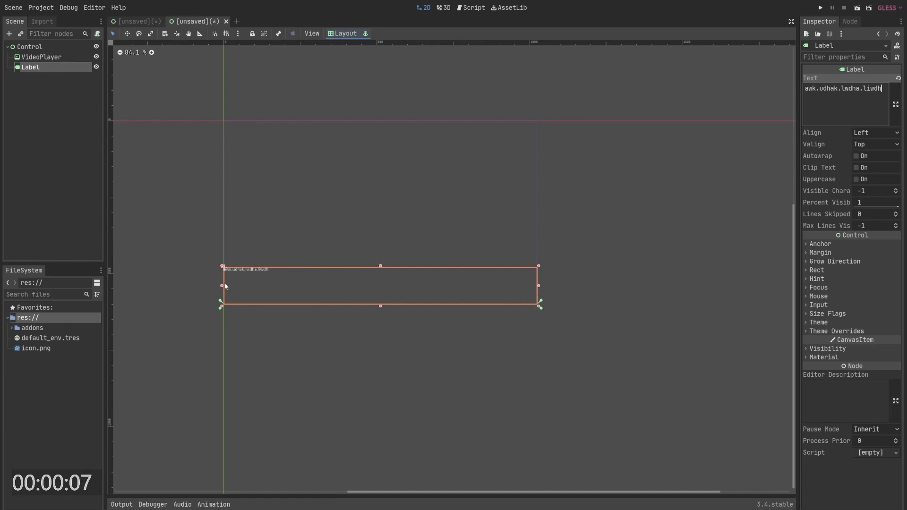
# - Pull the Label's left and right edges slightly inwards and raise its bottom edge a little
pyautogui.moveTo(222, 285); pyautogui.dragTo(229, 285)
pyautogui.hotkey('ctrl', 'z')
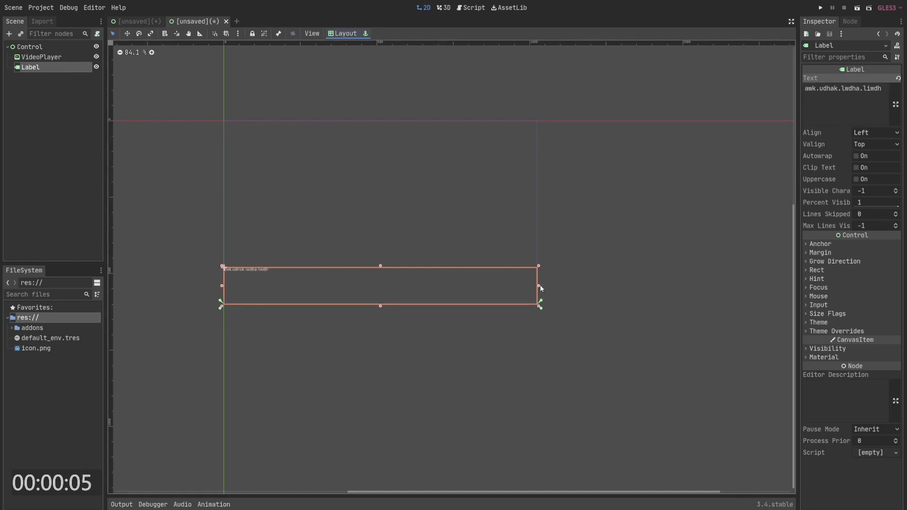
pyautogui.moveTo(539, 286)
pyautogui.mouseDown()
pyautogui.moveTo(428, 285)
pyautogui.moveTo(536, 286)
pyautogui.moveTo(512, 296)
pyautogui.moveTo(525, 287)
pyautogui.mouseUp()
pyautogui.click(525, 299)
pyautogui.hotkey('ctrl', 'z')
pyautogui.click(457, 289)
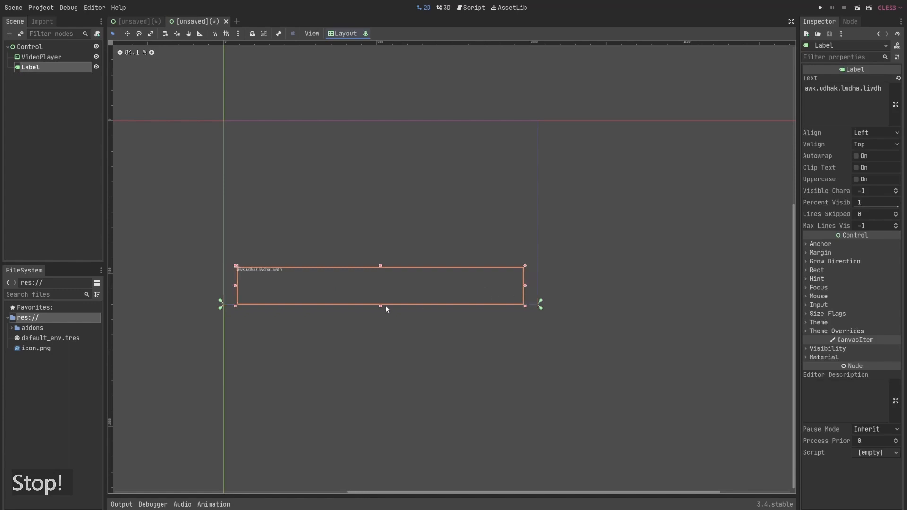
pyautogui.moveTo(381, 307); pyautogui.dragTo(381, 301)
pyautogui.click(245, 216)
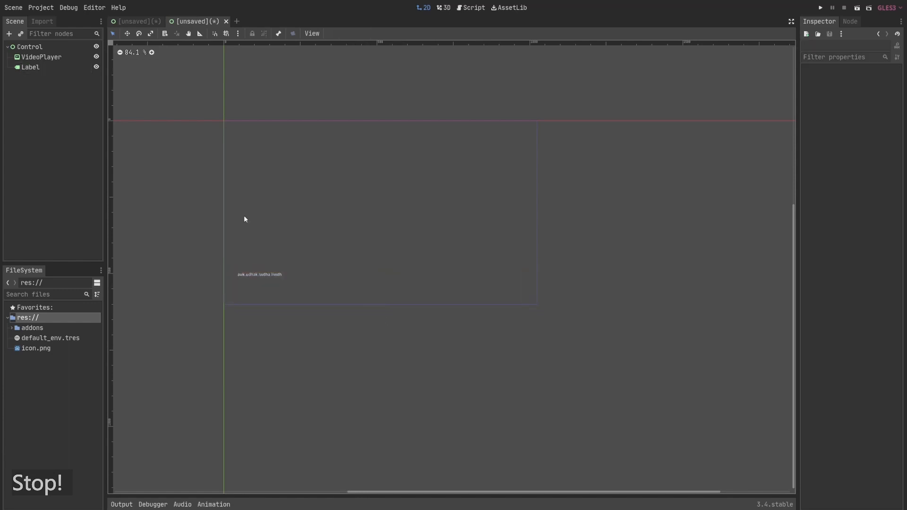
# - Save the video scene as vido.tscn
pyautogui.click(33, 46)
pyautogui.hotkey('ctrl', 's')
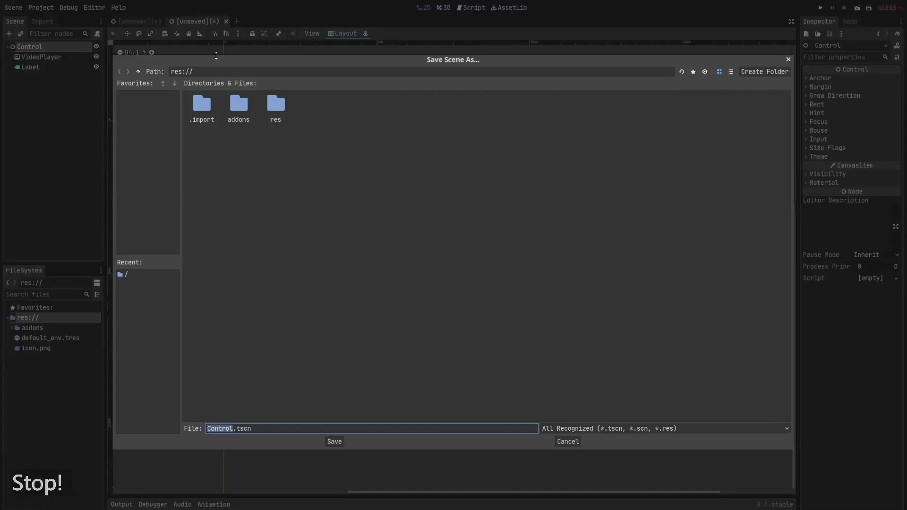
pyautogui.write('vido')
pyautogui.press('Return')
# - Instance the vido scene inside the main scene's GridContainer
pyautogui.click(154, 21)
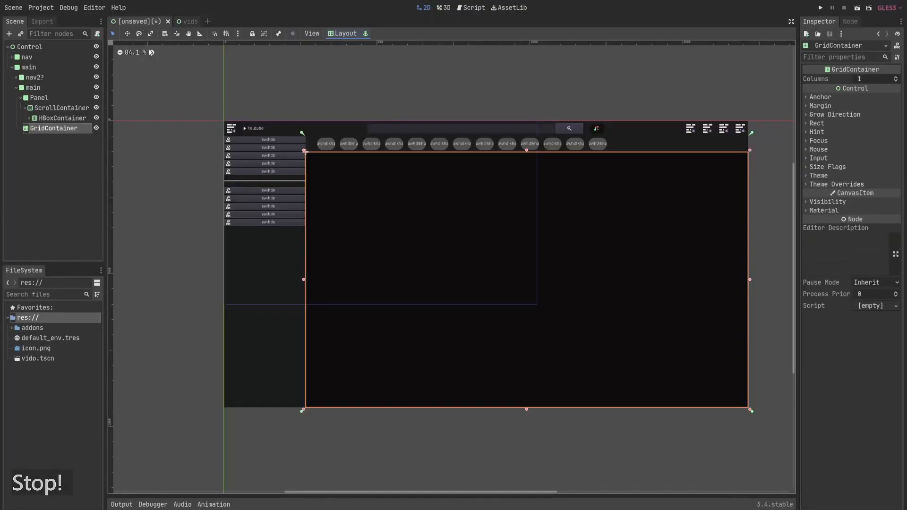
pyautogui.moveTo(36, 363); pyautogui.dragTo(65, 150)
pyautogui.hotkey('ctrl', 'd')
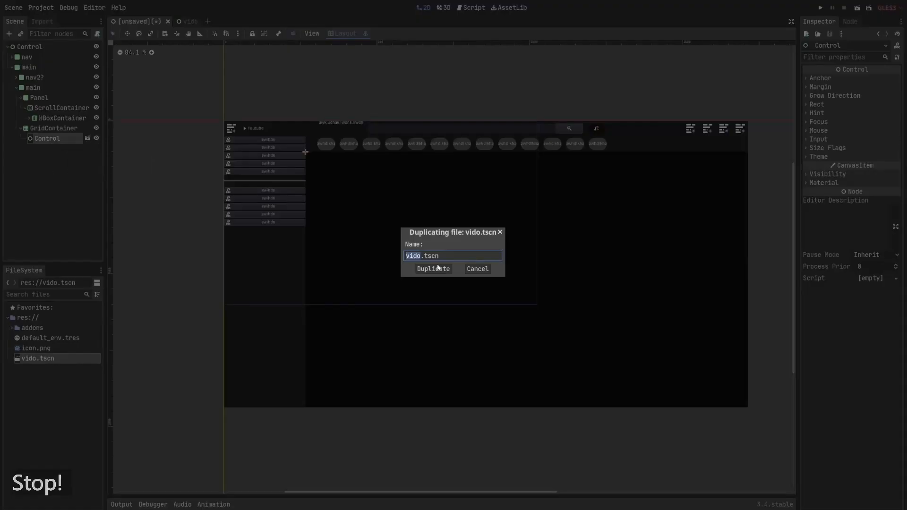
pyautogui.click(477, 268)
# - Duplicate the instanced vido Control seven times to fill the grid with eight items
pyautogui.click(63, 140)
pyautogui.hotkey('ctrl', 'd')
pyautogui.hotkey('ctrl', 'd')
pyautogui.hotkey('ctrl', 'd')
pyautogui.hotkey('ctrl', 'd')
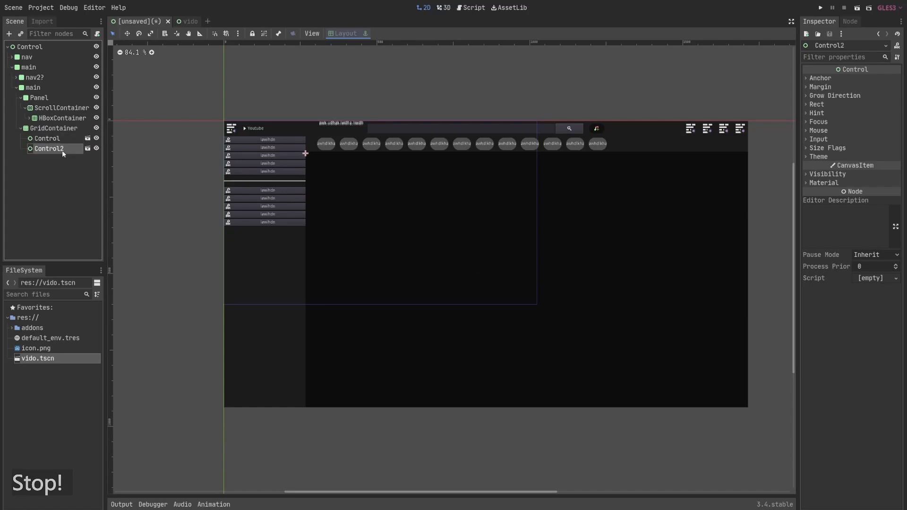
pyautogui.hotkey('ctrl', 'd')
pyautogui.hotkey('ctrl', 'd')
pyautogui.hotkey('ctrl', 'd')
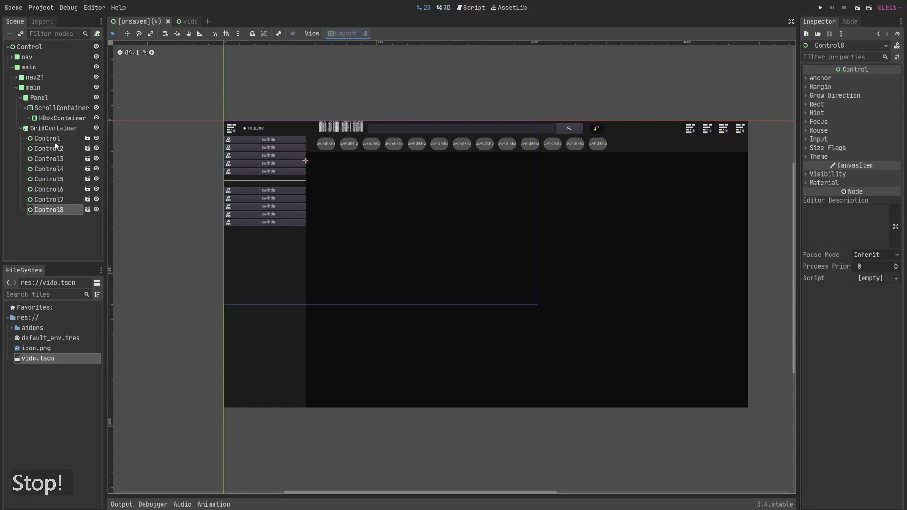
# - Set the GridContainer's columns to 4
pyautogui.keyDown('shift'); pyautogui.click(55, 141); pyautogui.keyUp('shift')
pyautogui.moveTo(398, 214); pyautogui.dragTo(416, 234)
pyautogui.click(874, 79)
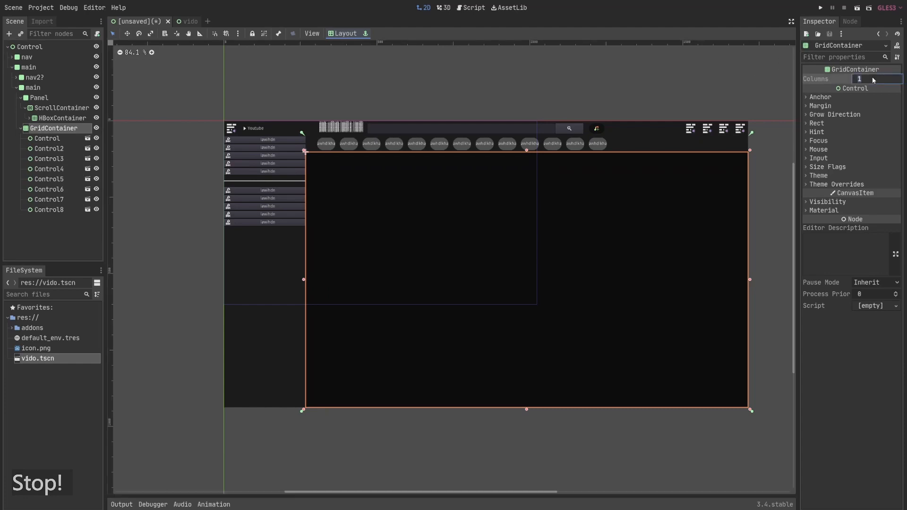
pyautogui.write('4')
pyautogui.press('Return')
# - Open the vido scene from its instance and apply Full Rect to its root Control
pyautogui.click(514, 72)
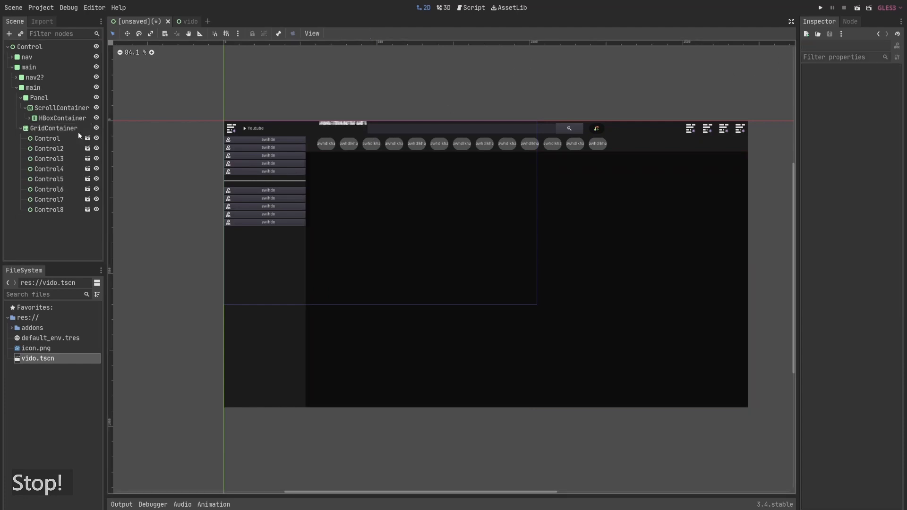
pyautogui.click(57, 139)
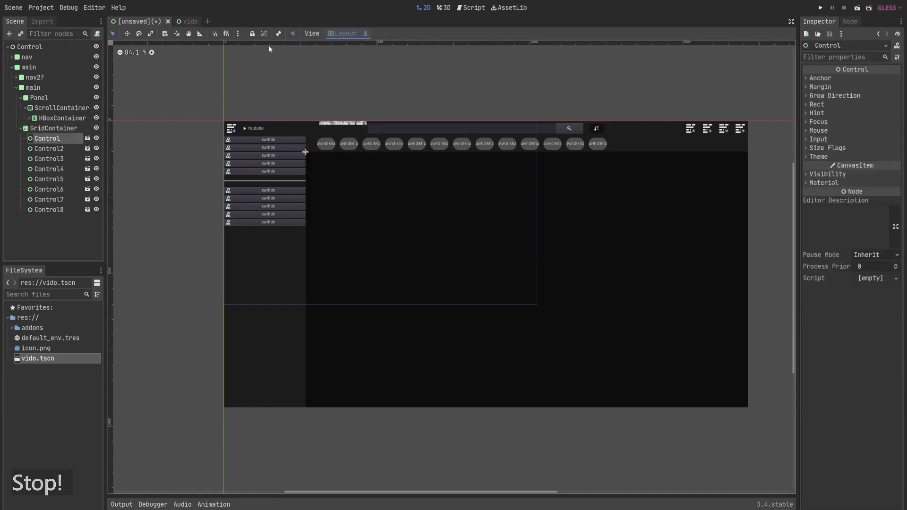
pyautogui.click(88, 138)
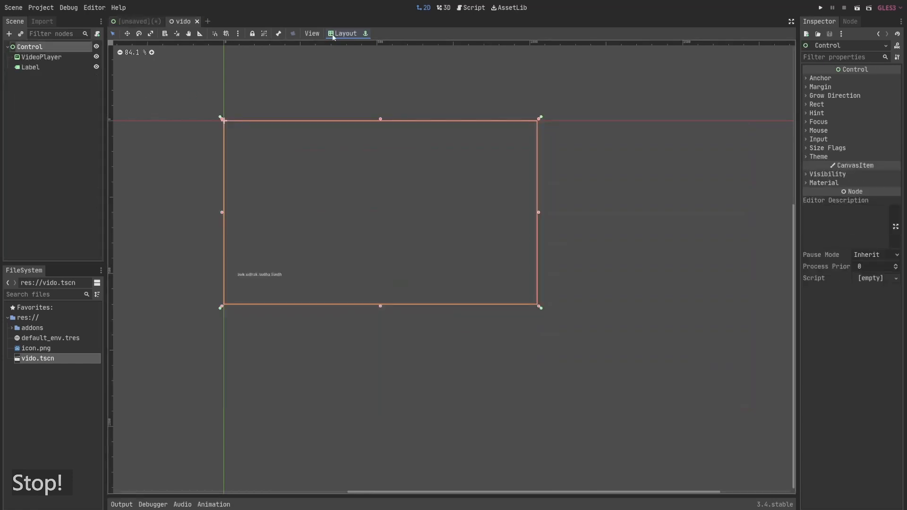
pyautogui.click(346, 33)
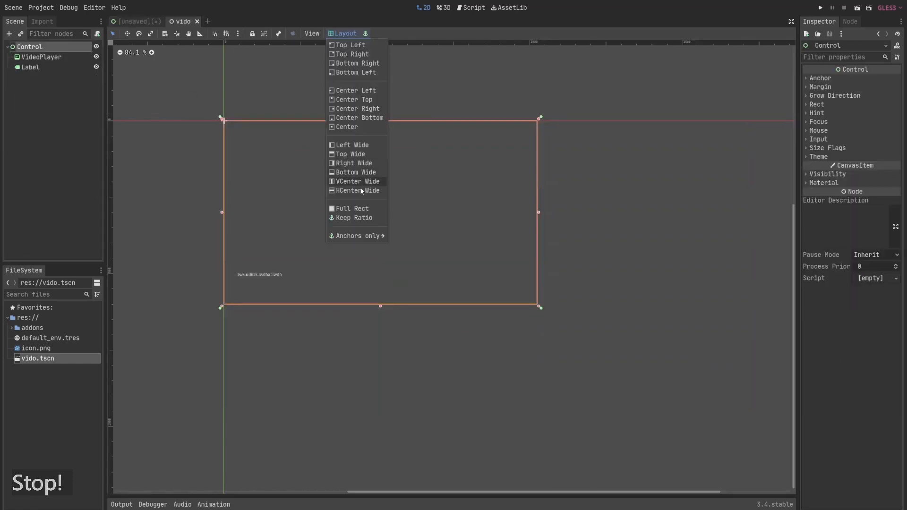
pyautogui.click(359, 214)
# - Save the vido scene
pyautogui.click(46, 57)
pyautogui.click(47, 67)
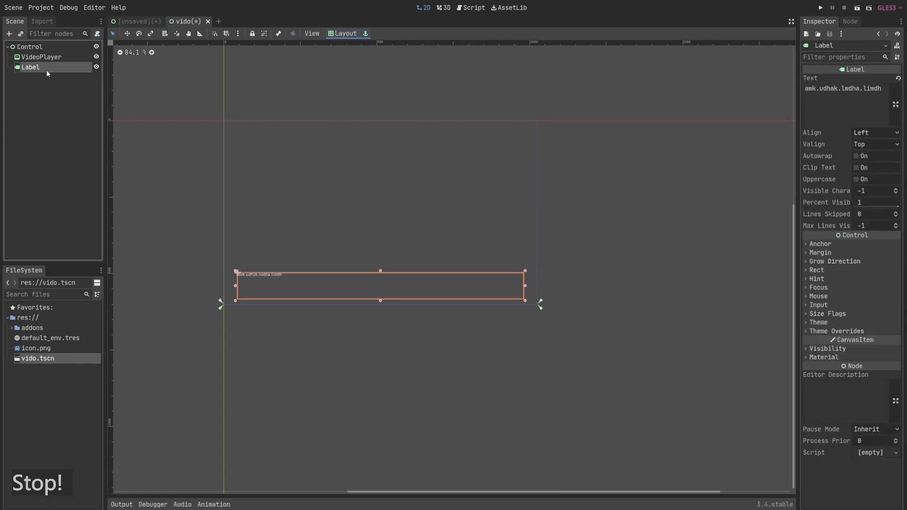
pyautogui.click(52, 47)
pyautogui.hotkey('ctrl', 's')
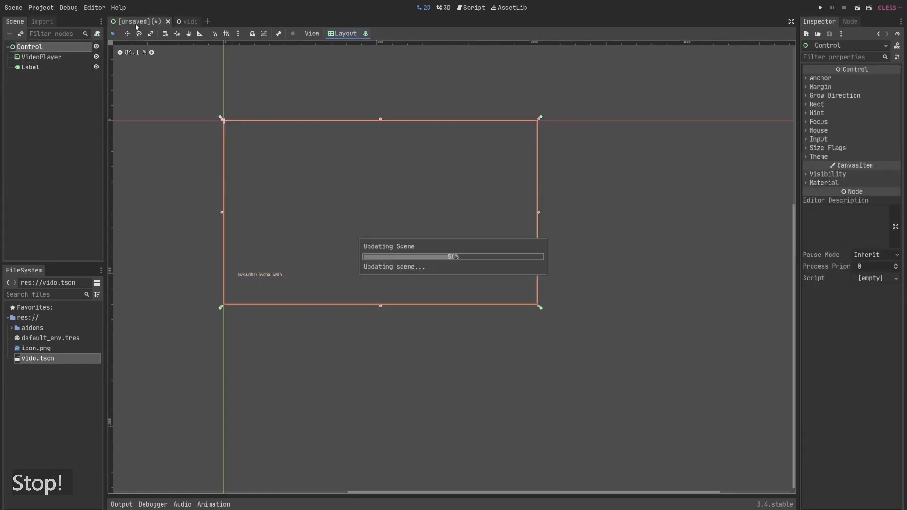
# - Browse the GridContainer's Control instances in the main scene and open the vido scene from one of them
pyautogui.click(56, 117)
pyautogui.scroll(-4, 64, 140)
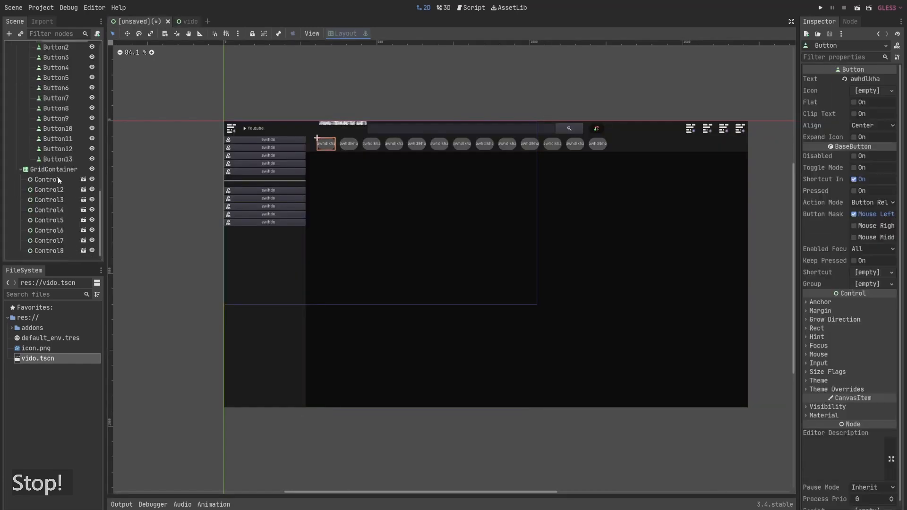
pyautogui.click(57, 178)
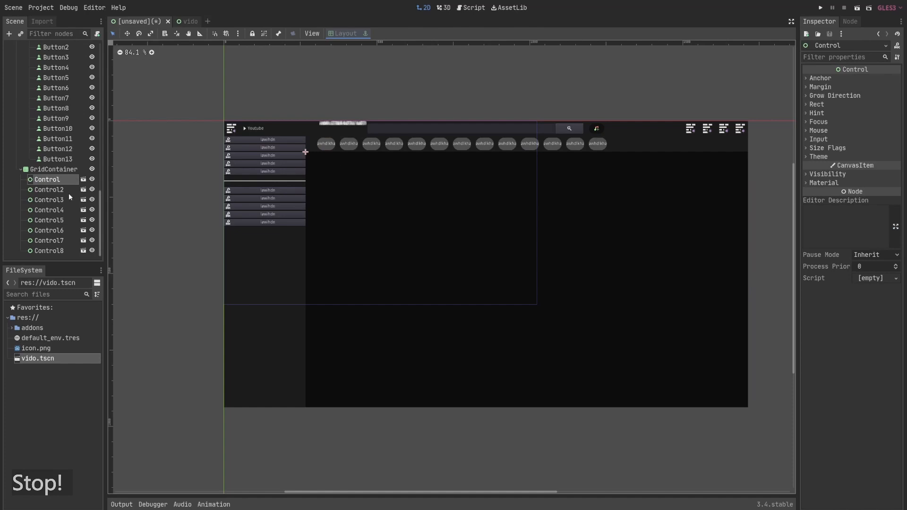
pyautogui.click(59, 202)
pyautogui.click(59, 220)
pyautogui.click(59, 230)
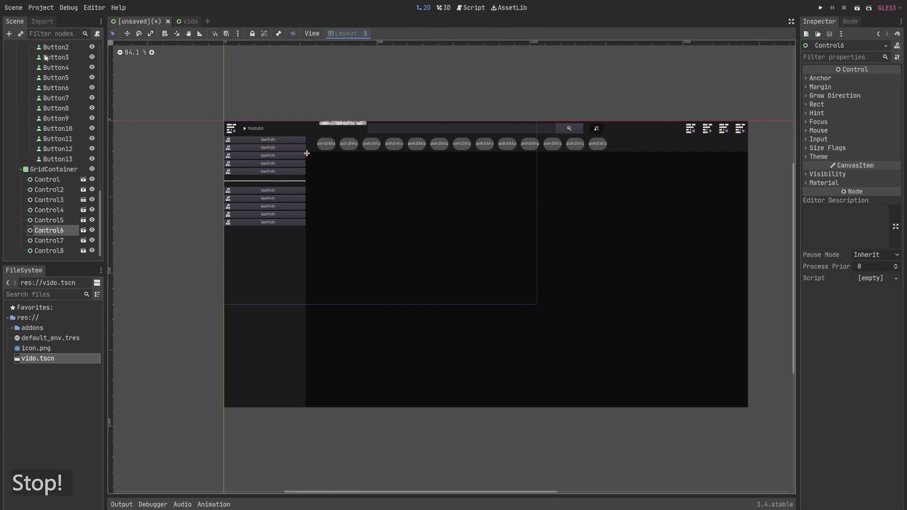
pyautogui.click(83, 180)
# - Change the VideoPlayer node's type to Panel
pyautogui.click(50, 68)
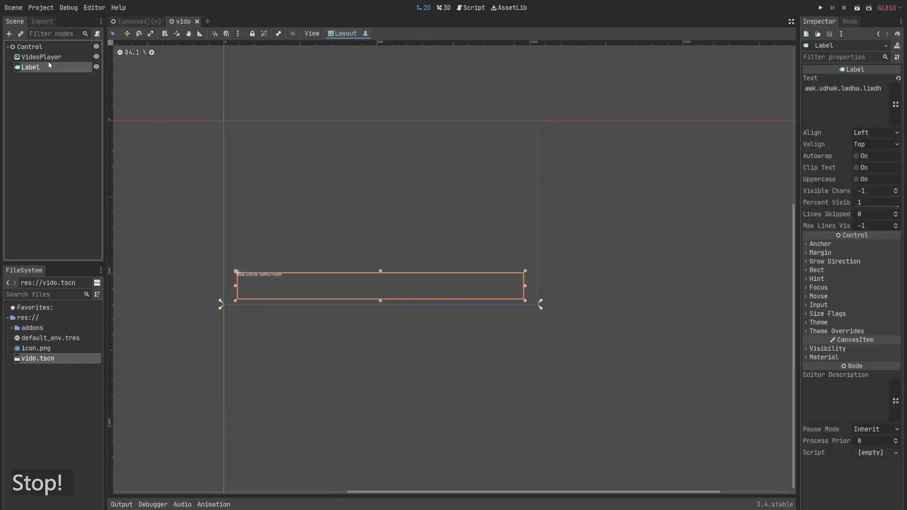
pyautogui.click(49, 58)
pyautogui.rightClick(49, 57)
pyautogui.click(86, 160)
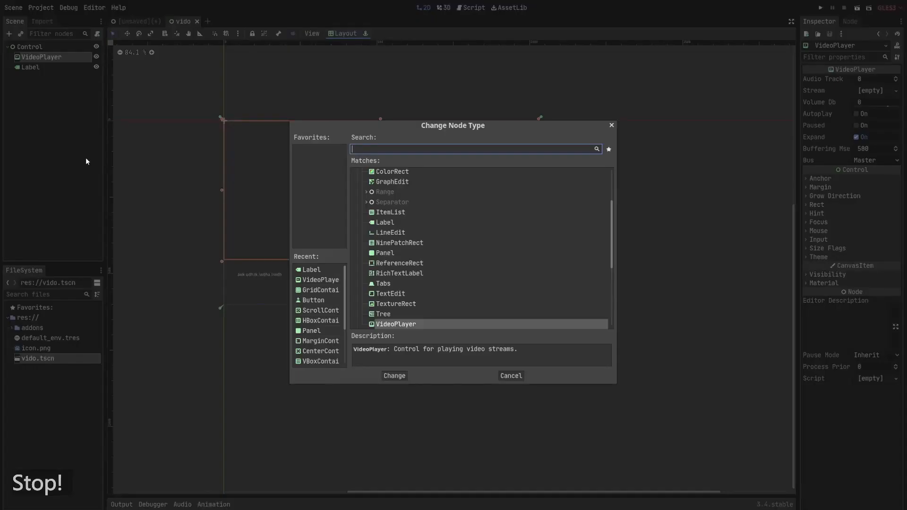
pyautogui.write('pn')
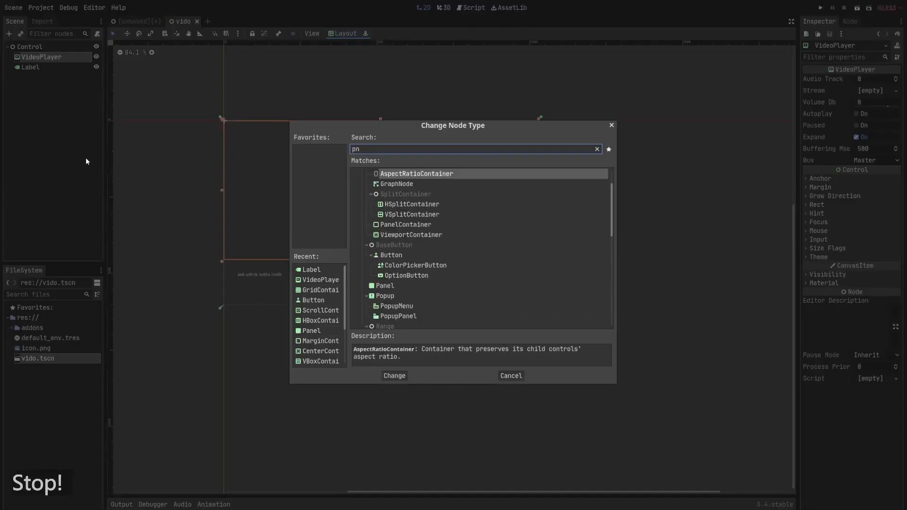
pyautogui.press('BackSpace')
pyautogui.write('anel')
pyautogui.press('Return')
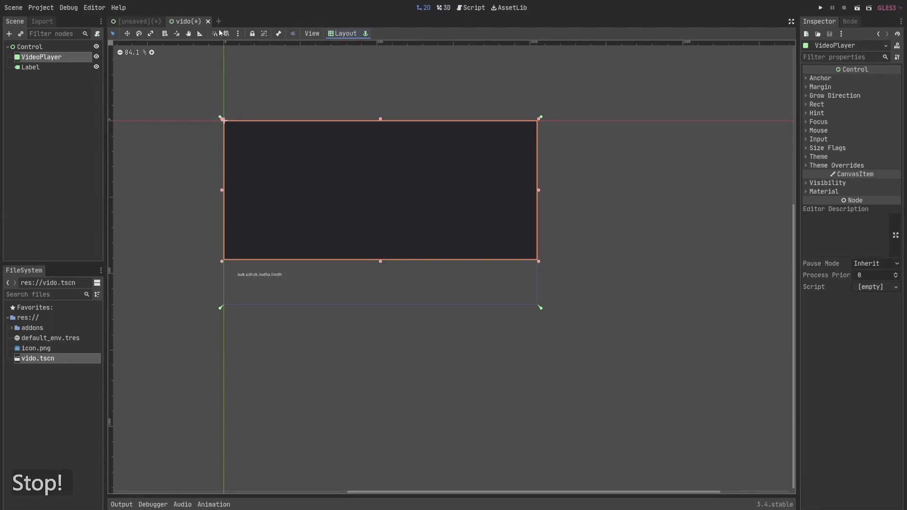
# - Enable Expand in both horizontal and vertical size flags for all eight Control instances in the GridContainer
pyautogui.click(140, 22)
pyautogui.scroll(-2, 68, 198)
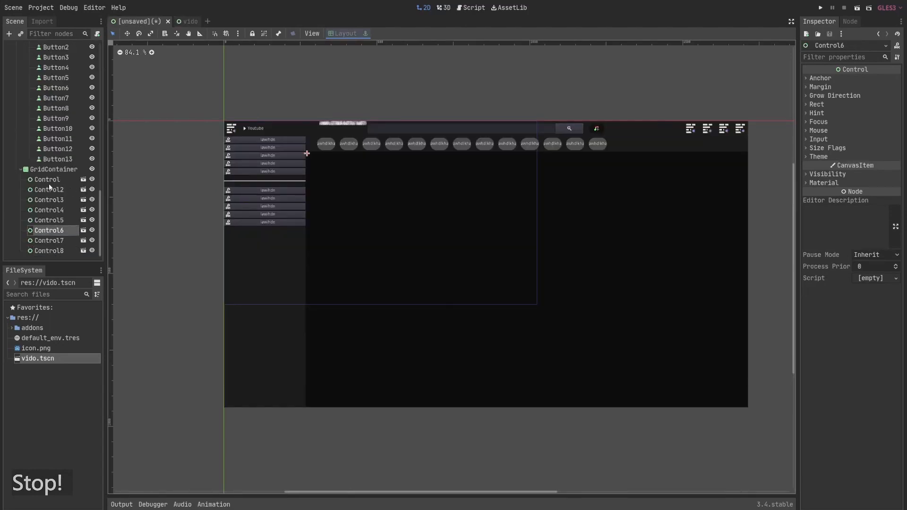
pyautogui.click(49, 182)
pyautogui.keyDown('shift'); pyautogui.click(60, 250); pyautogui.keyUp('shift')
pyautogui.click(831, 148)
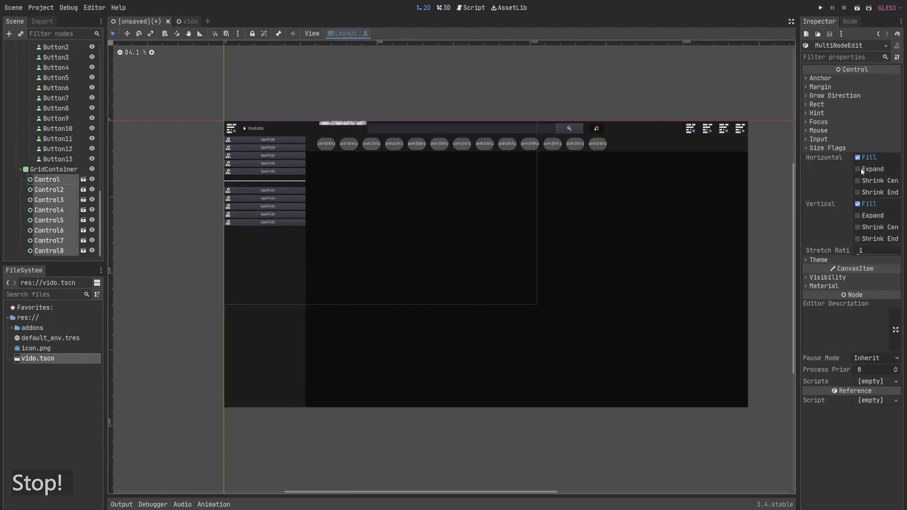
pyautogui.click(858, 169)
pyautogui.click(858, 215)
pyautogui.click(618, 76)
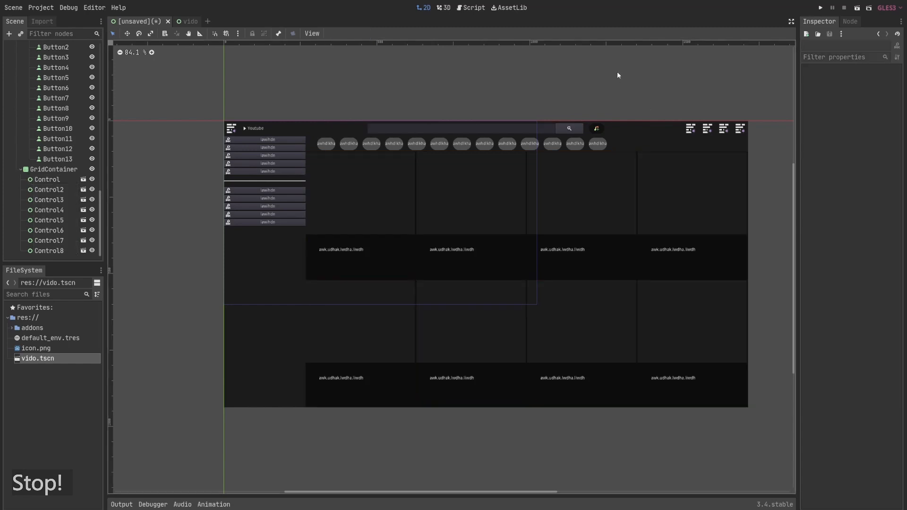
# - Override the GridContainer's Vseparation and Hseparation constants to 20
pyautogui.click(53, 169)
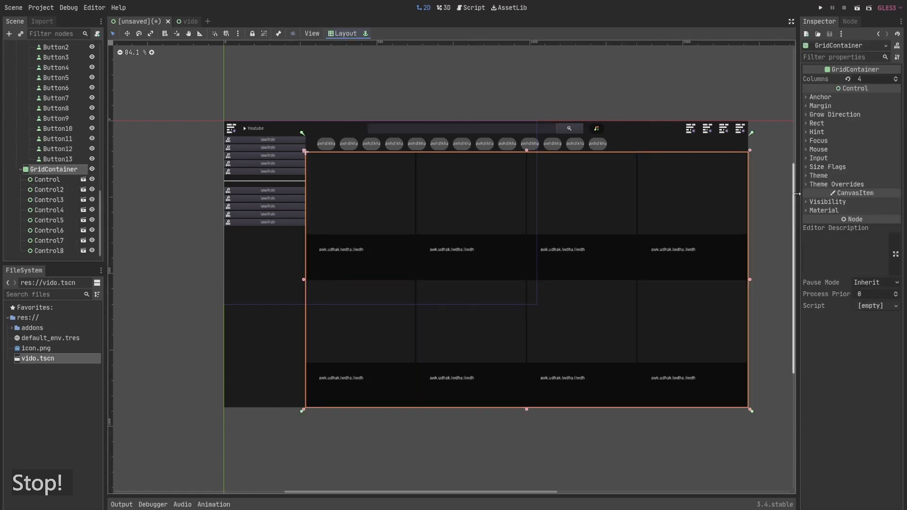
pyautogui.click(842, 185)
pyautogui.click(842, 194)
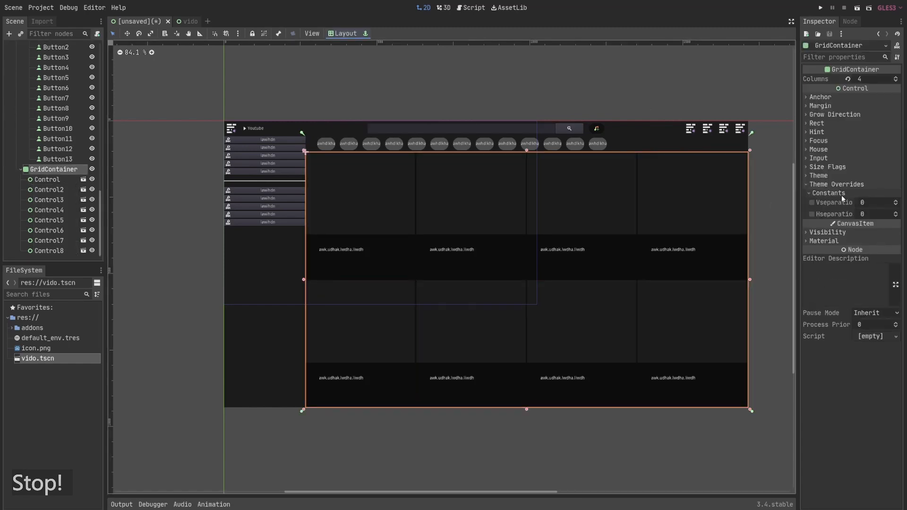
pyautogui.click(866, 203)
pyautogui.write('20')
pyautogui.press('Tab')
pyautogui.write('20')
pyautogui.press('Return')
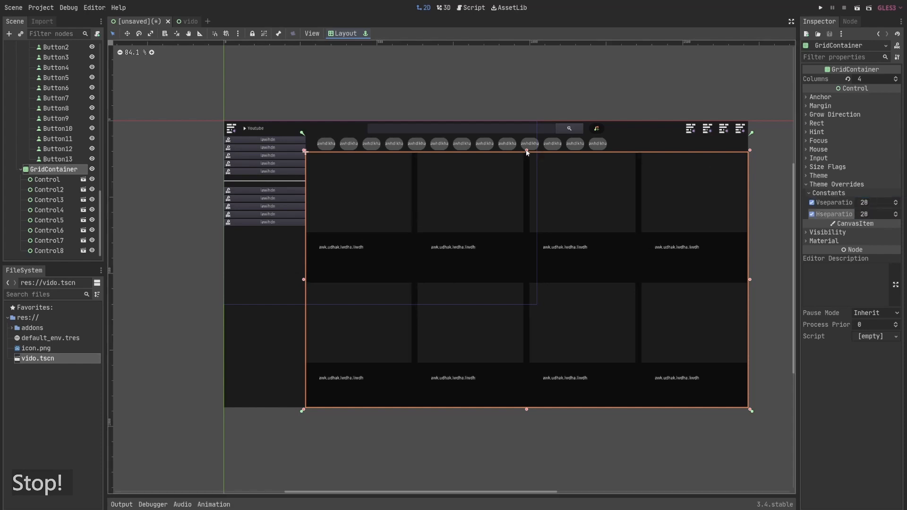
# - Inset the GridContainer's top, left and right edges slightly from the category bar and sidebar
pyautogui.moveTo(527, 151); pyautogui.dragTo(527, 157)
pyautogui.moveTo(307, 288); pyautogui.dragTo(356, 288)
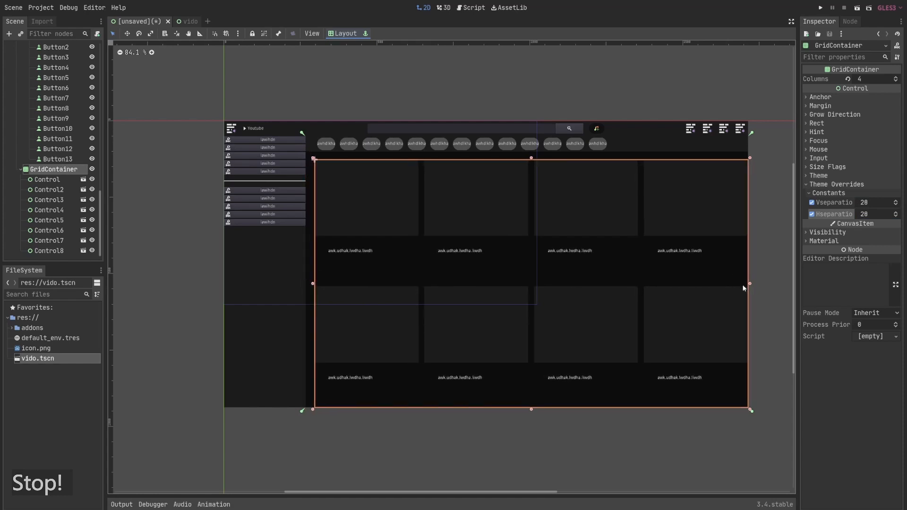
pyautogui.moveTo(751, 285); pyautogui.dragTo(738, 285)
pyautogui.click(579, 111)
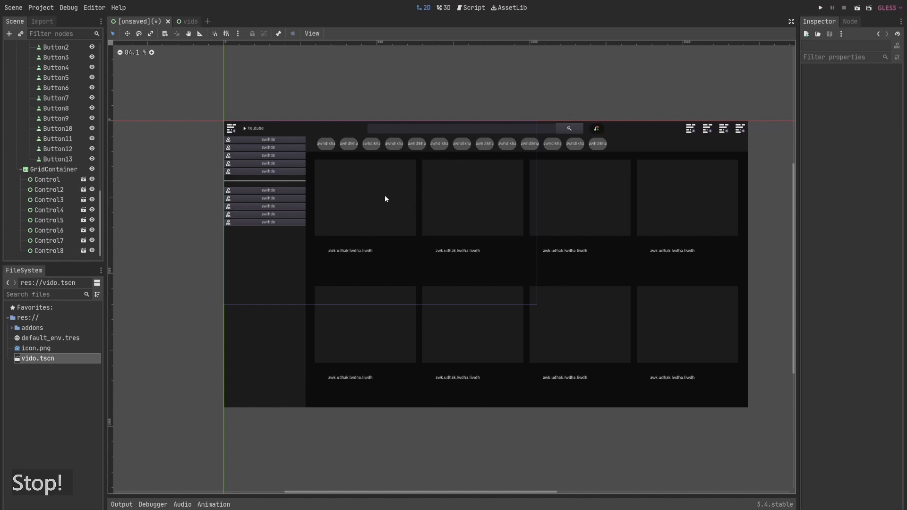
# - Switch to the browser showing the YouTube home page for reference and reposition its window
pyautogui.hotkey('alt', 'Tab')
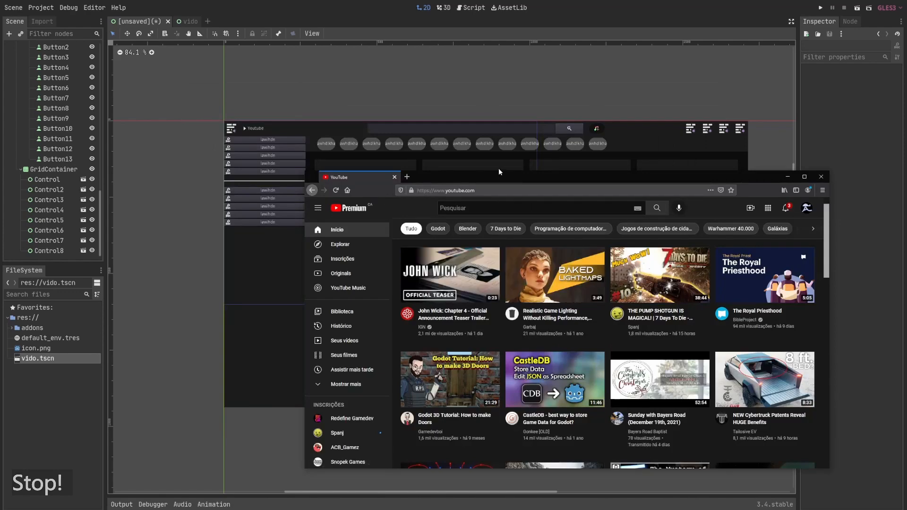
pyautogui.moveTo(548, 181); pyautogui.dragTo(419, 121)
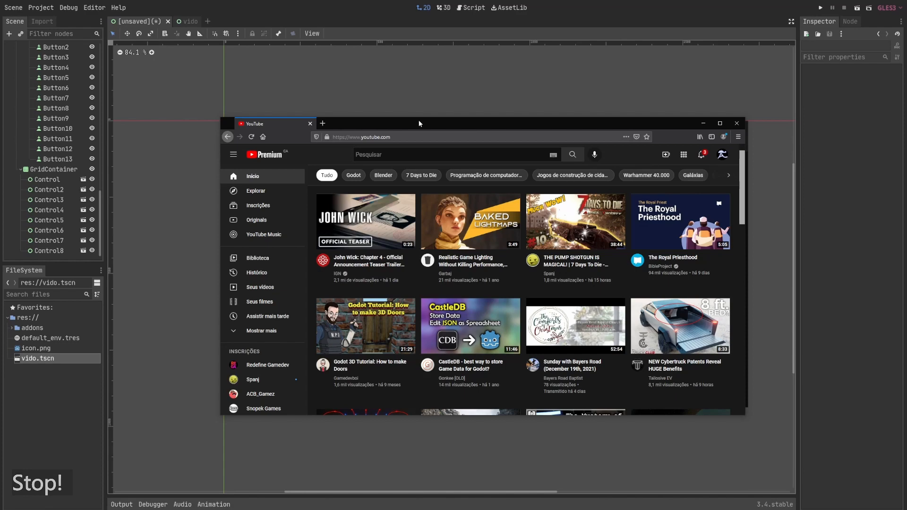
pyautogui.moveTo(418, 121)
pyautogui.mouseDown()
pyautogui.moveTo(461, 144)
pyautogui.moveTo(416, 126)
pyautogui.mouseUp()
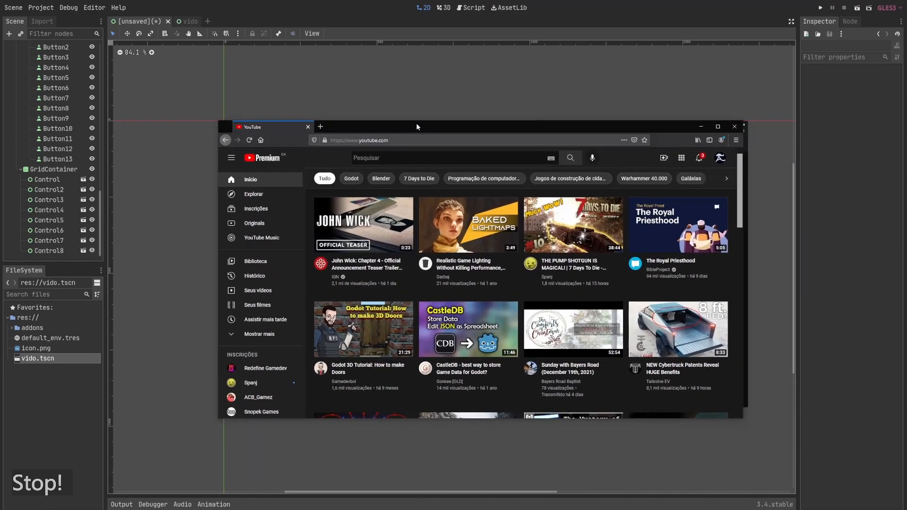